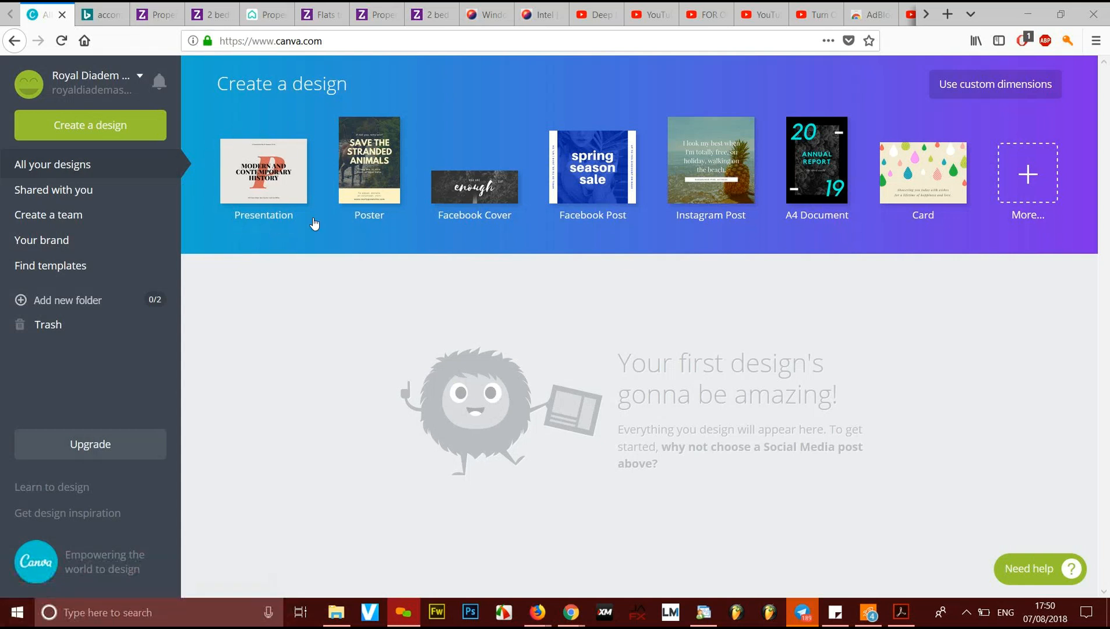
Step: Sign out of the account and log back in with the saved login details
{"action": "left_click", "coordinate": [109, 80]}
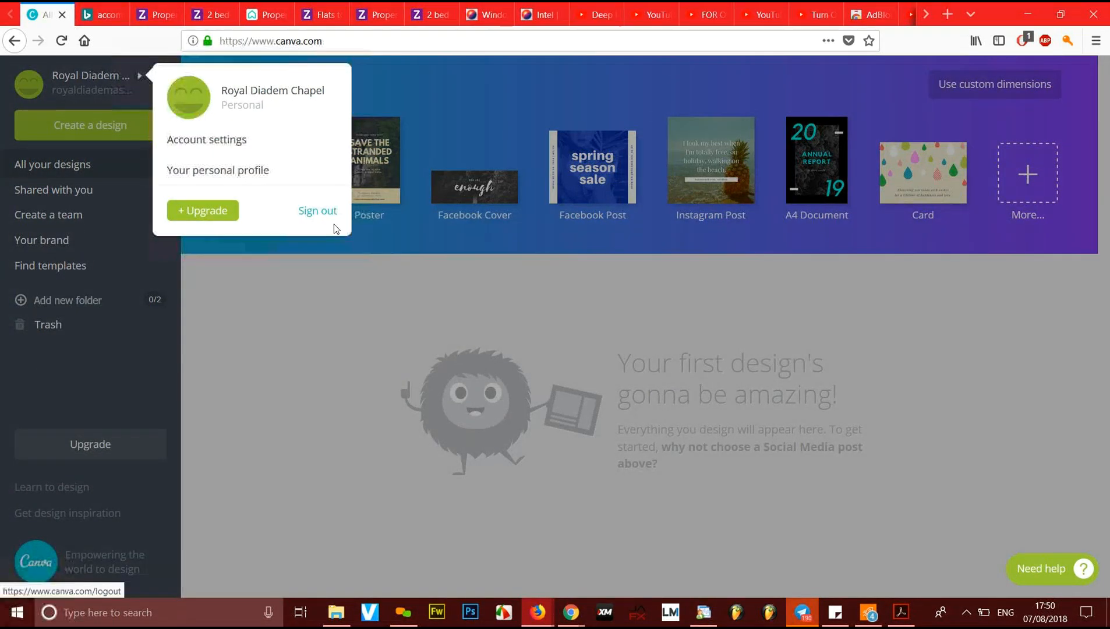
{"action": "left_click", "coordinate": [304, 211]}
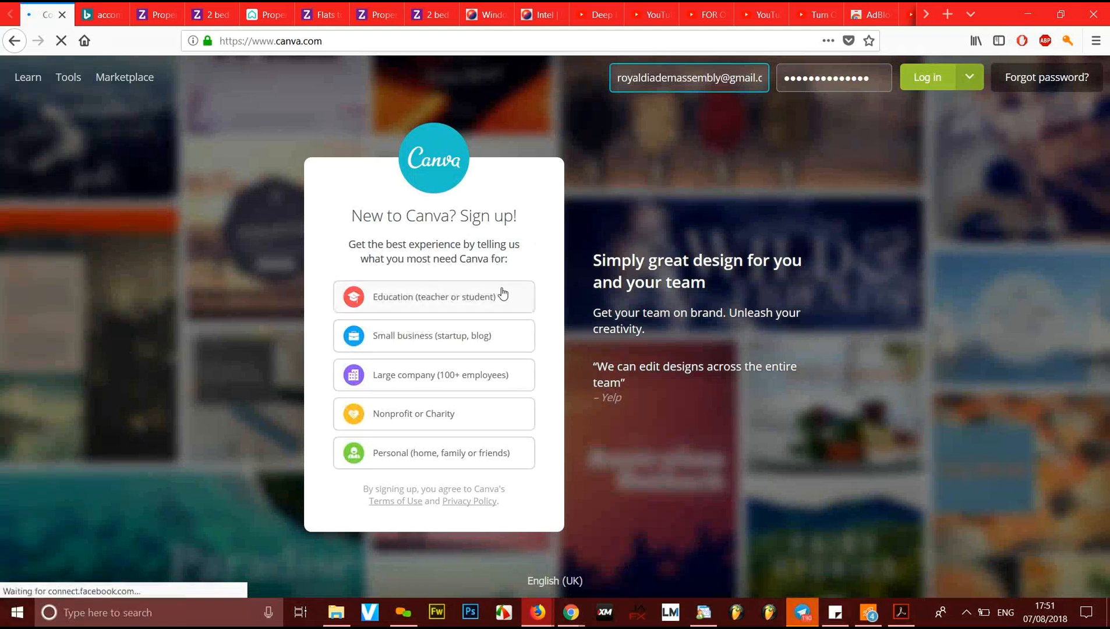
{"action": "left_click", "coordinate": [331, 42]}
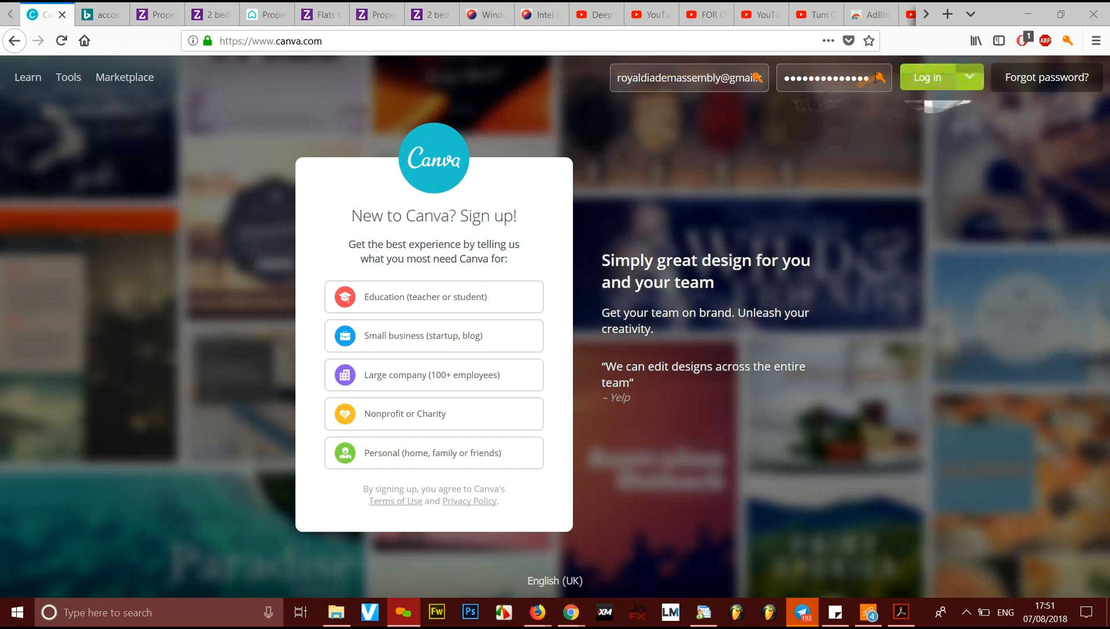
{"action": "left_click", "coordinate": [932, 84]}
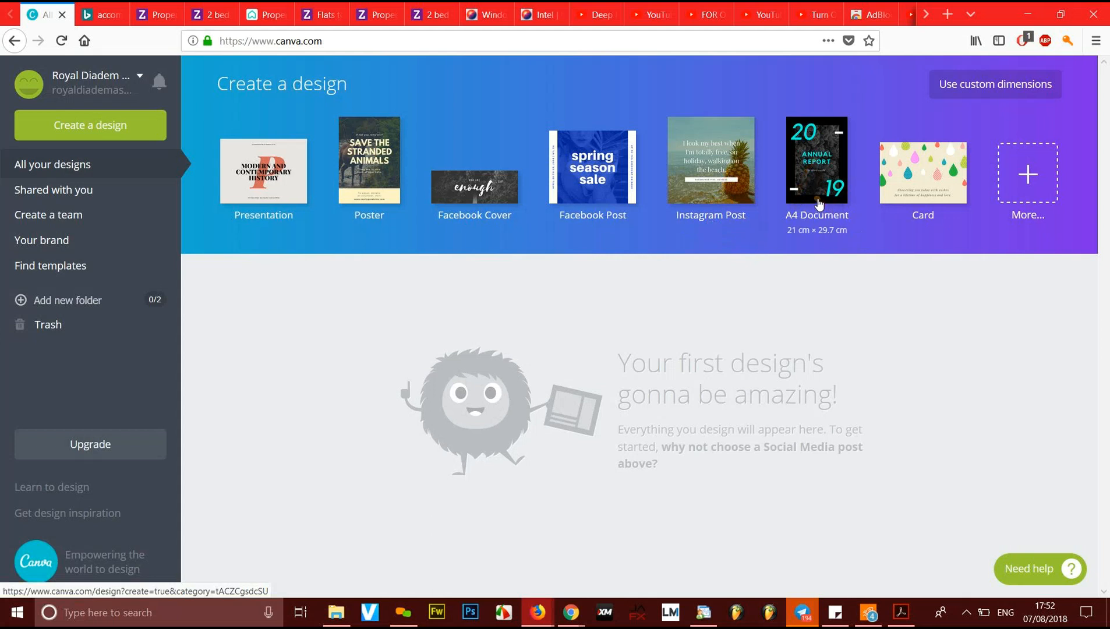
Step: Open the full list of design types and examine its categories, from social media posts and documents to events and ads
{"action": "left_click", "coordinate": [1028, 181]}
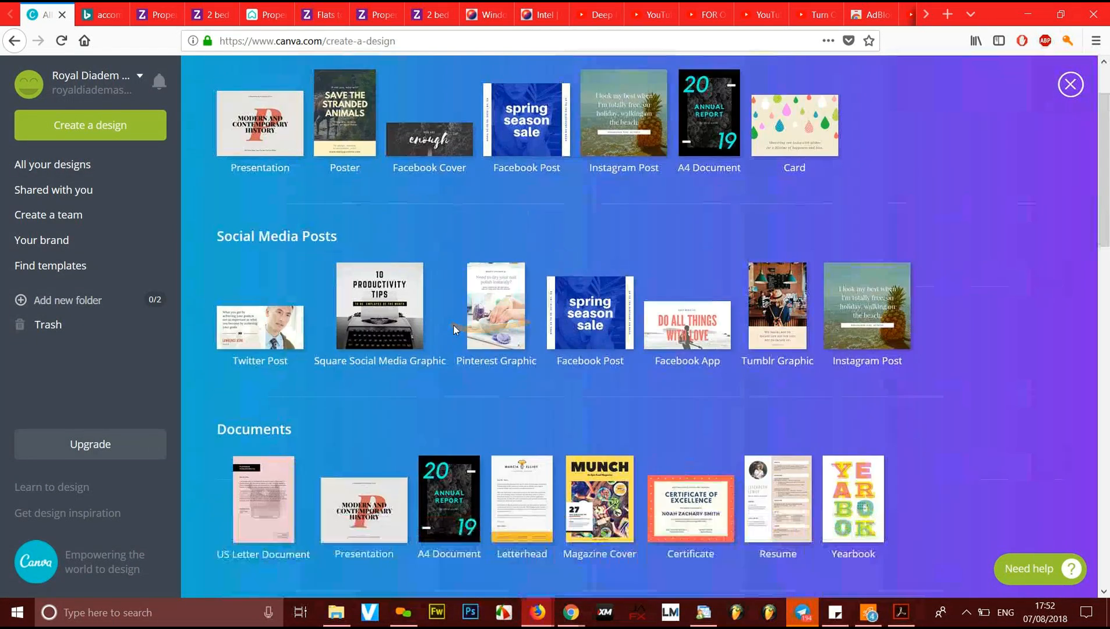
{"action": "scroll", "coordinate": [469, 309], "scroll_direction": "down", "scroll_amount": 3}
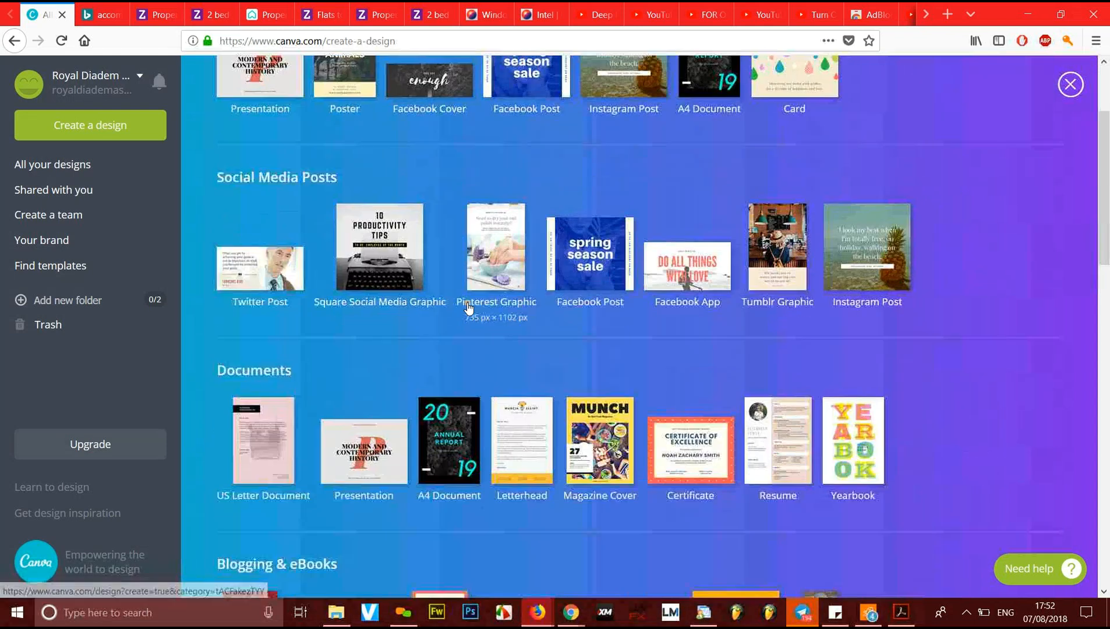
{"action": "scroll", "coordinate": [466, 309], "scroll_direction": "up", "scroll_amount": 3}
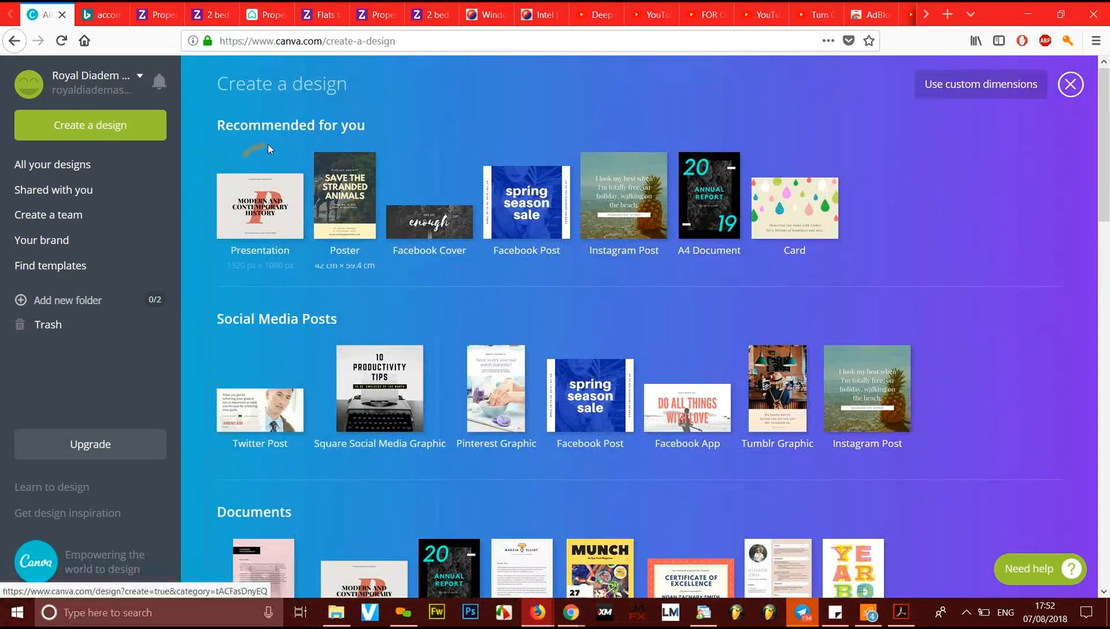
{"action": "scroll", "coordinate": [312, 369], "scroll_direction": "down", "scroll_amount": 3}
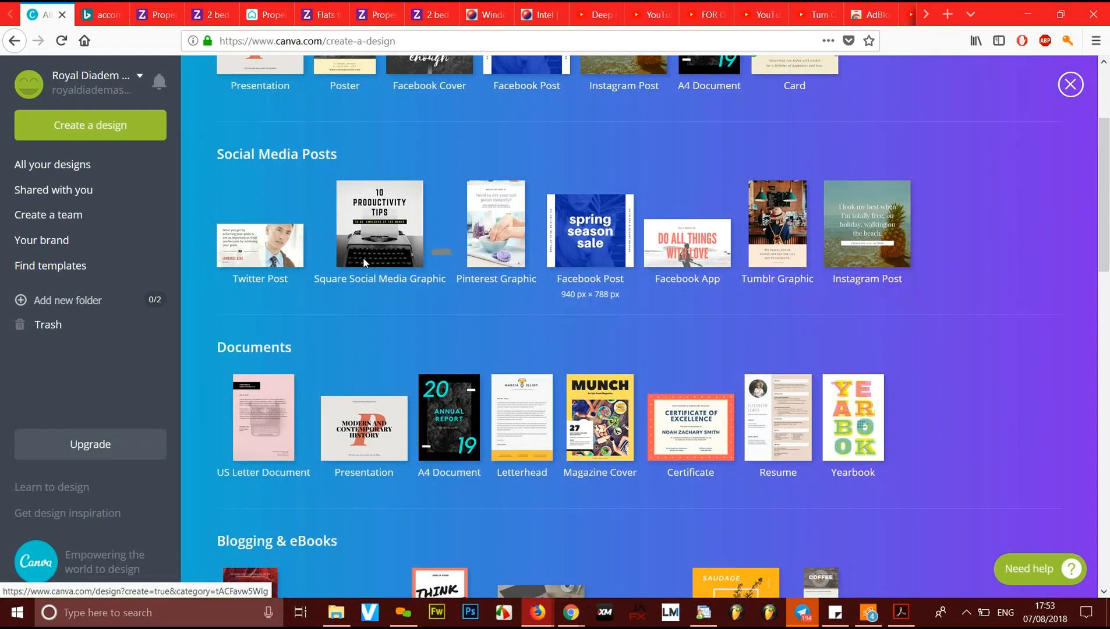
{"action": "scroll", "coordinate": [396, 364], "scroll_direction": "down", "scroll_amount": 2}
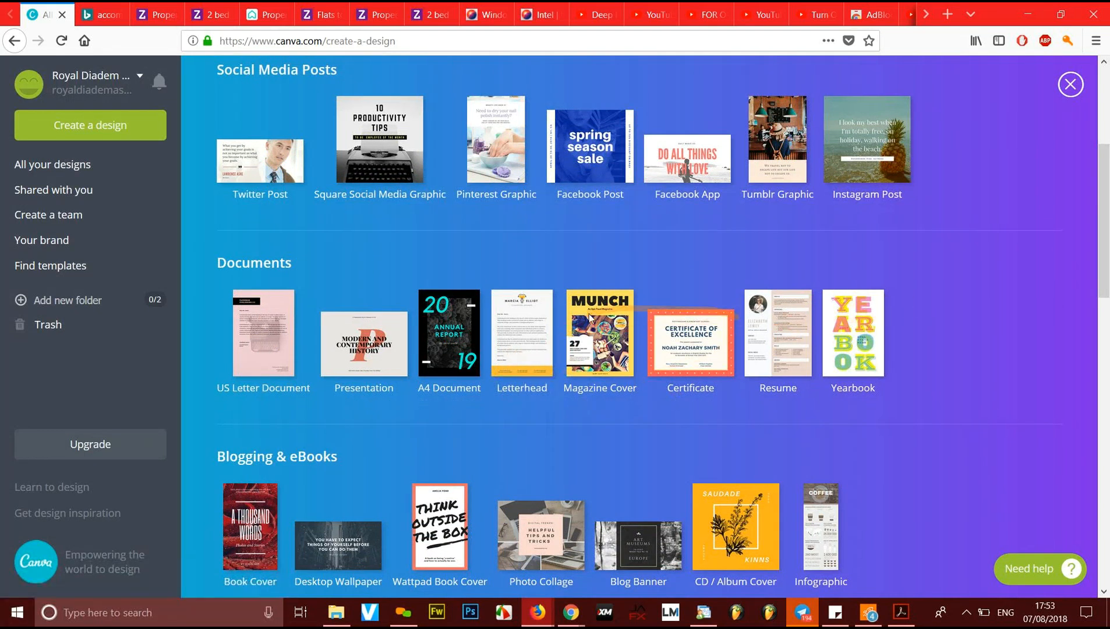
{"action": "scroll", "coordinate": [437, 411], "scroll_direction": "down", "scroll_amount": 4}
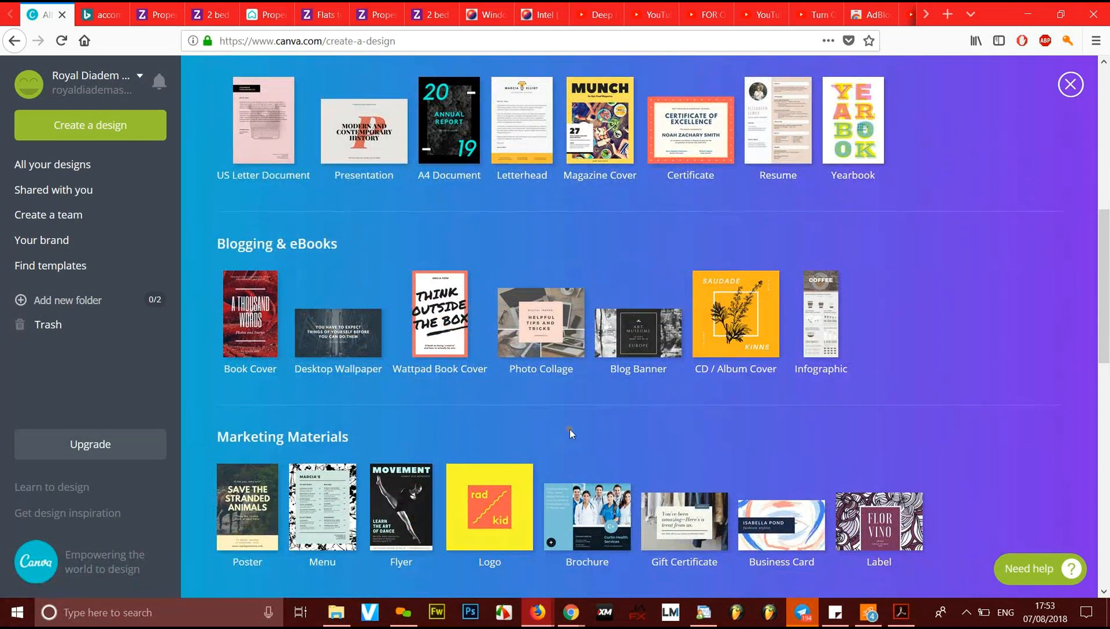
{"action": "scroll", "coordinate": [570, 431], "scroll_direction": "down", "scroll_amount": 11}
{"action": "scroll", "coordinate": [570, 429], "scroll_direction": "up", "scroll_amount": 3}
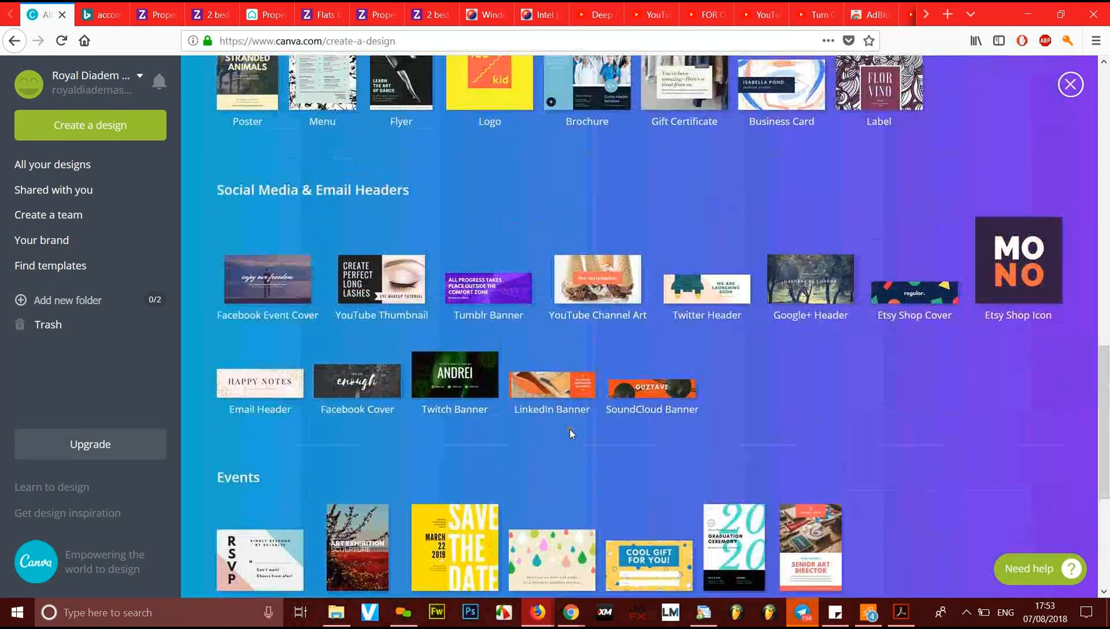
{"action": "scroll", "coordinate": [570, 429], "scroll_direction": "down", "scroll_amount": 5}
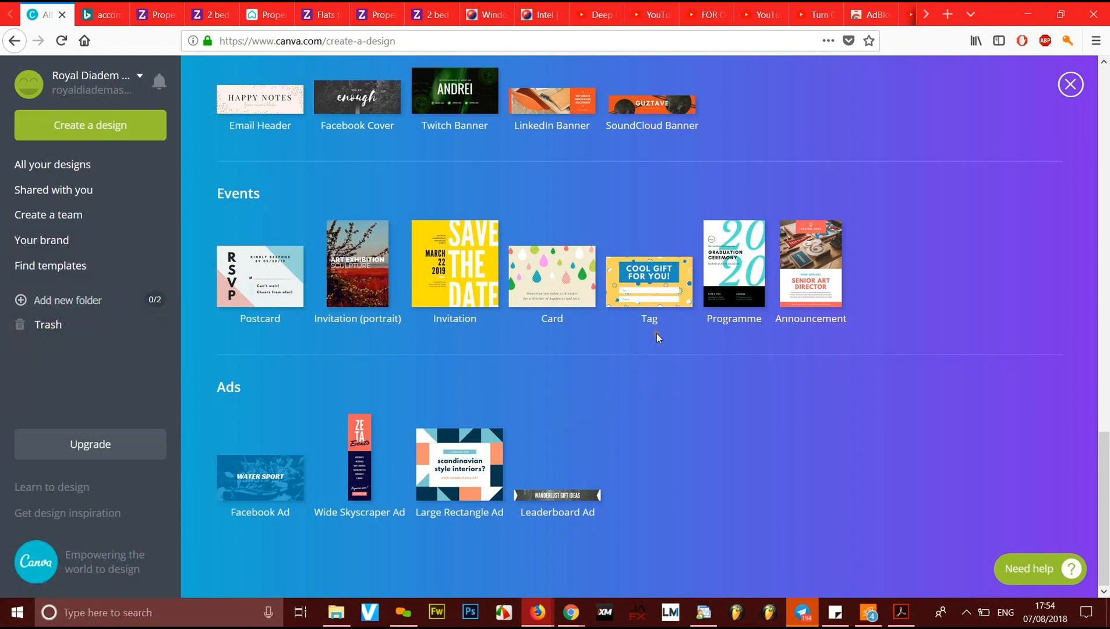
{"action": "scroll", "coordinate": [656, 333], "scroll_direction": "up", "scroll_amount": 3}
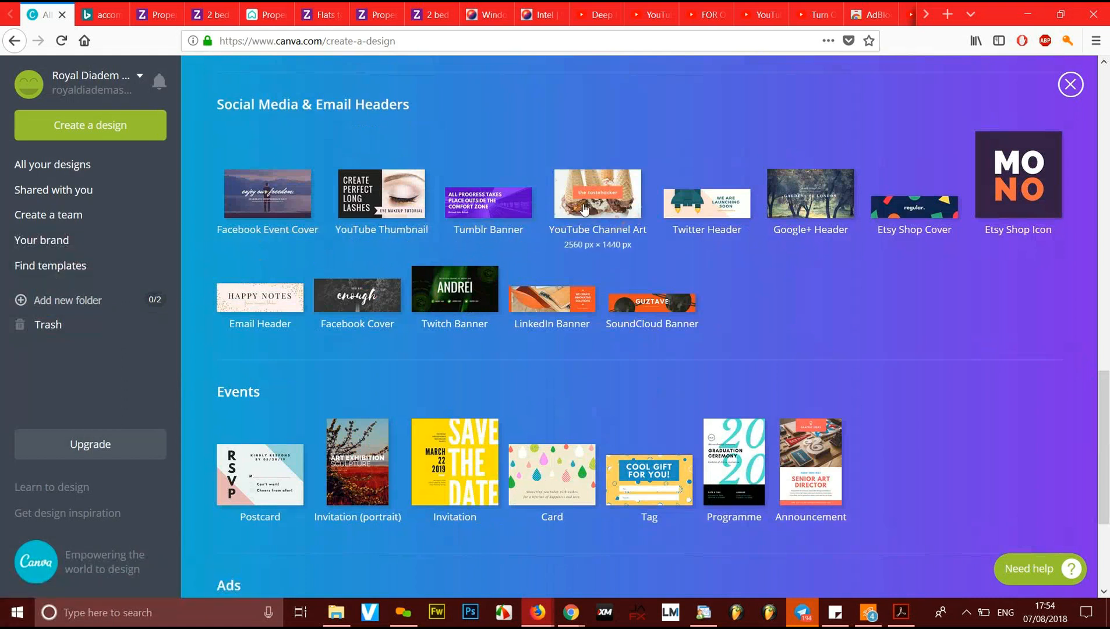
Step: Open the Book Covers collection in the template library and look through the list of template categories
{"action": "left_click", "coordinate": [50, 267]}
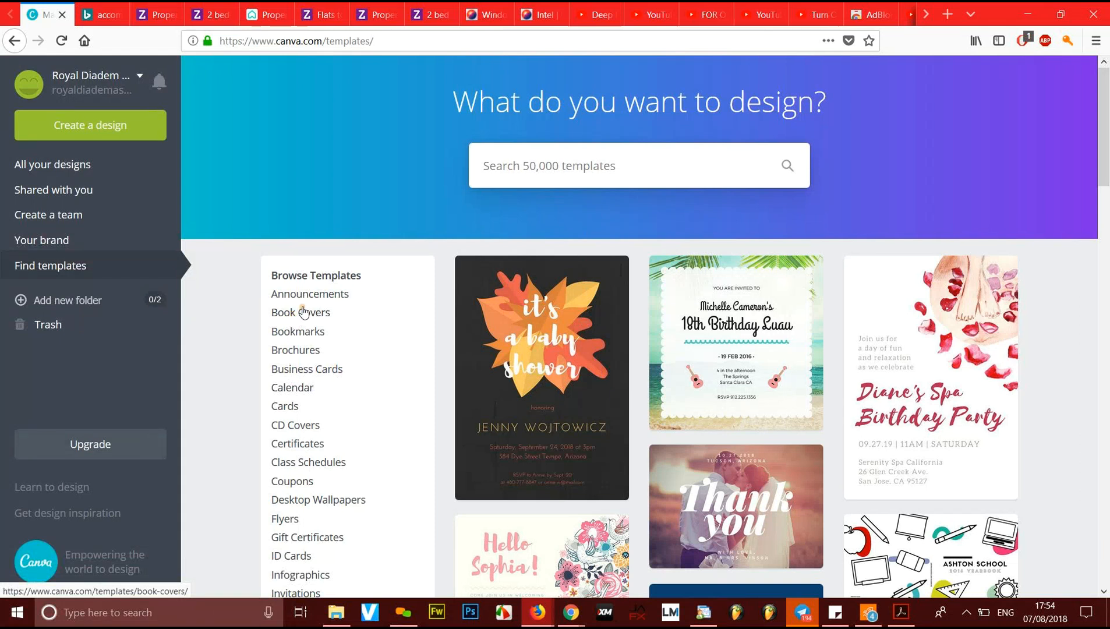
{"action": "left_click", "coordinate": [303, 313]}
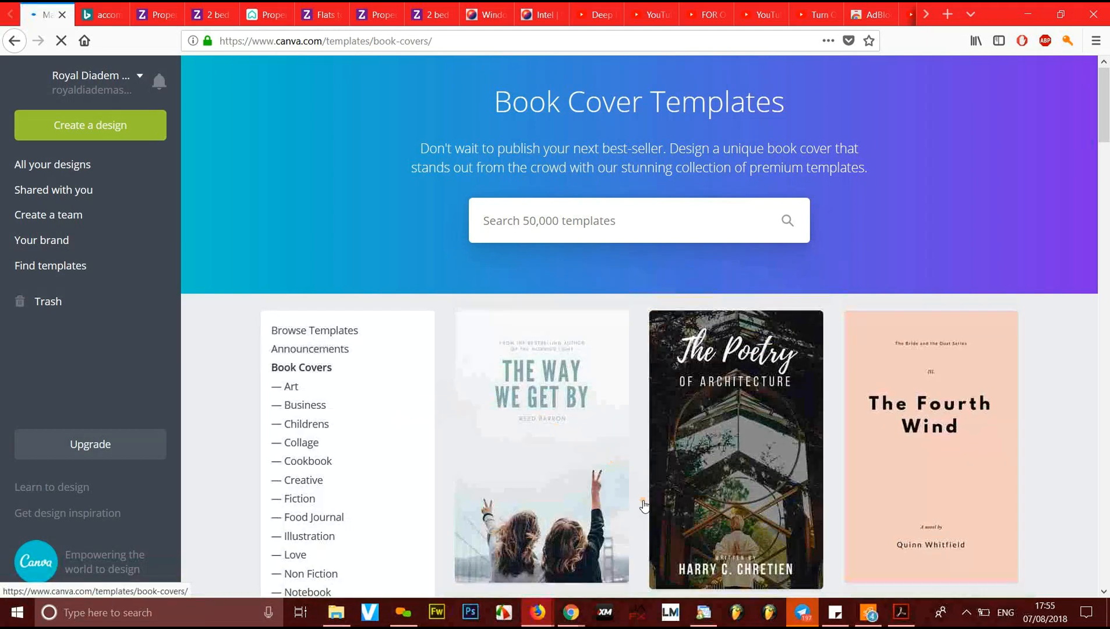
{"action": "scroll", "coordinate": [645, 506], "scroll_direction": "down", "scroll_amount": 1}
{"action": "scroll", "coordinate": [644, 506], "scroll_direction": "down", "scroll_amount": 10}
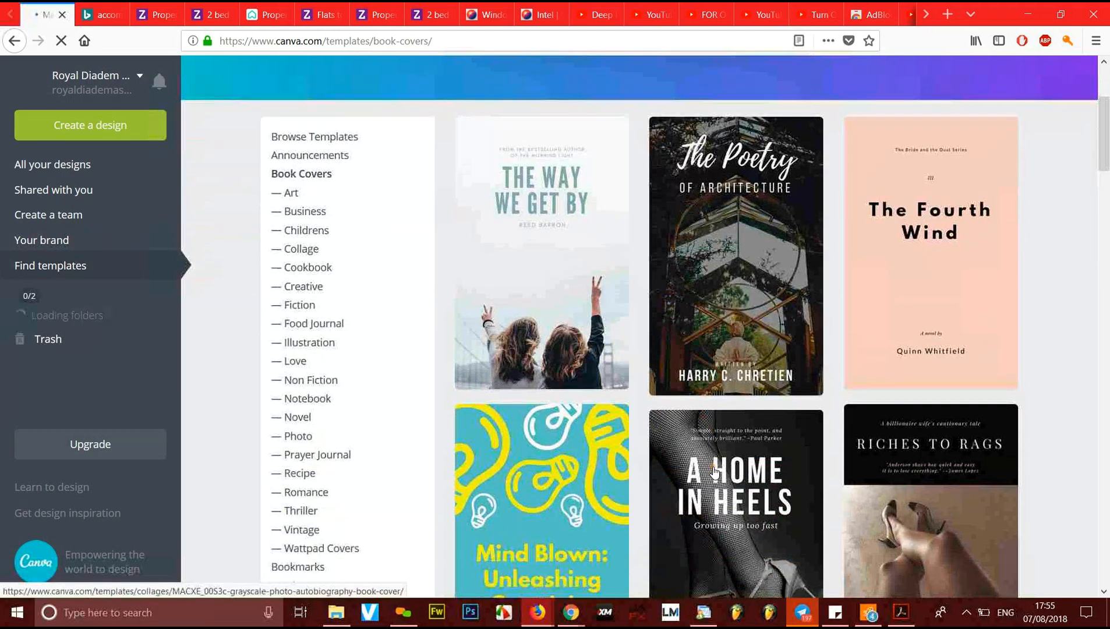
{"action": "scroll", "coordinate": [715, 473], "scroll_direction": "down", "scroll_amount": 2}
{"action": "scroll", "coordinate": [716, 473], "scroll_direction": "up", "scroll_amount": 2}
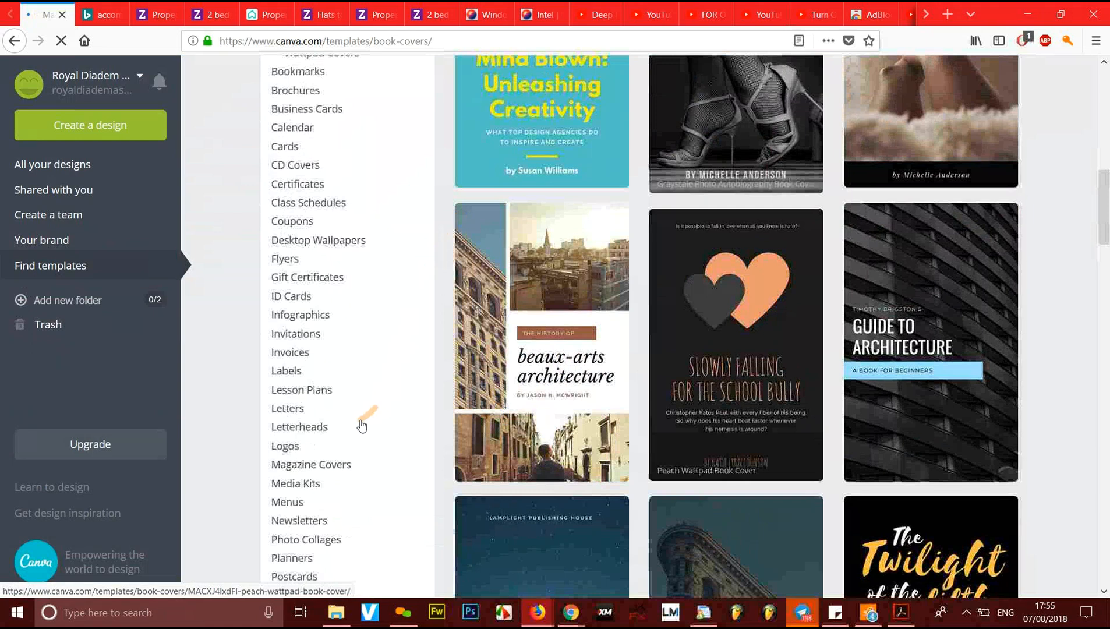
{"action": "scroll", "coordinate": [360, 443], "scroll_direction": "down", "scroll_amount": 7}
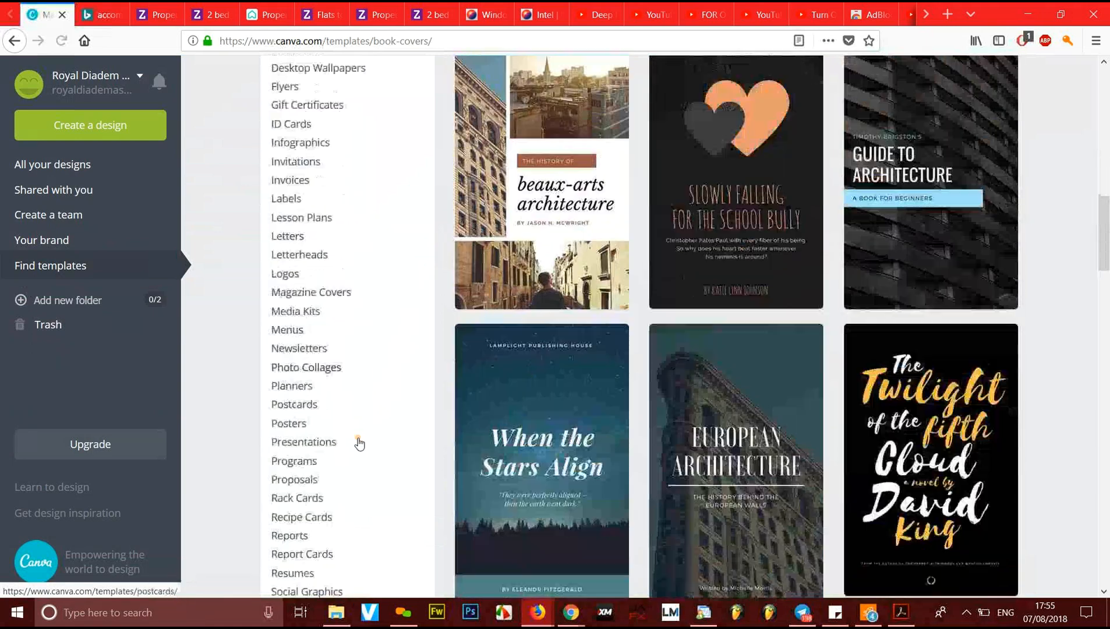
{"action": "scroll", "coordinate": [358, 438], "scroll_direction": "down", "scroll_amount": 3}
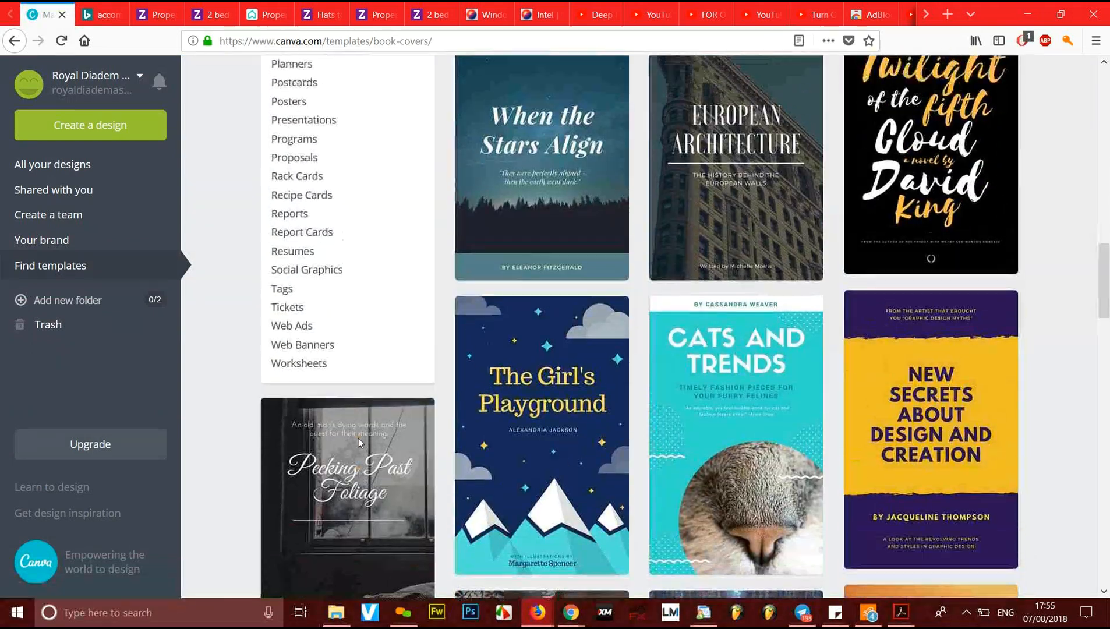
{"action": "scroll", "coordinate": [358, 438], "scroll_direction": "up", "scroll_amount": 2}
{"action": "scroll", "coordinate": [359, 438], "scroll_direction": "up", "scroll_amount": 3}
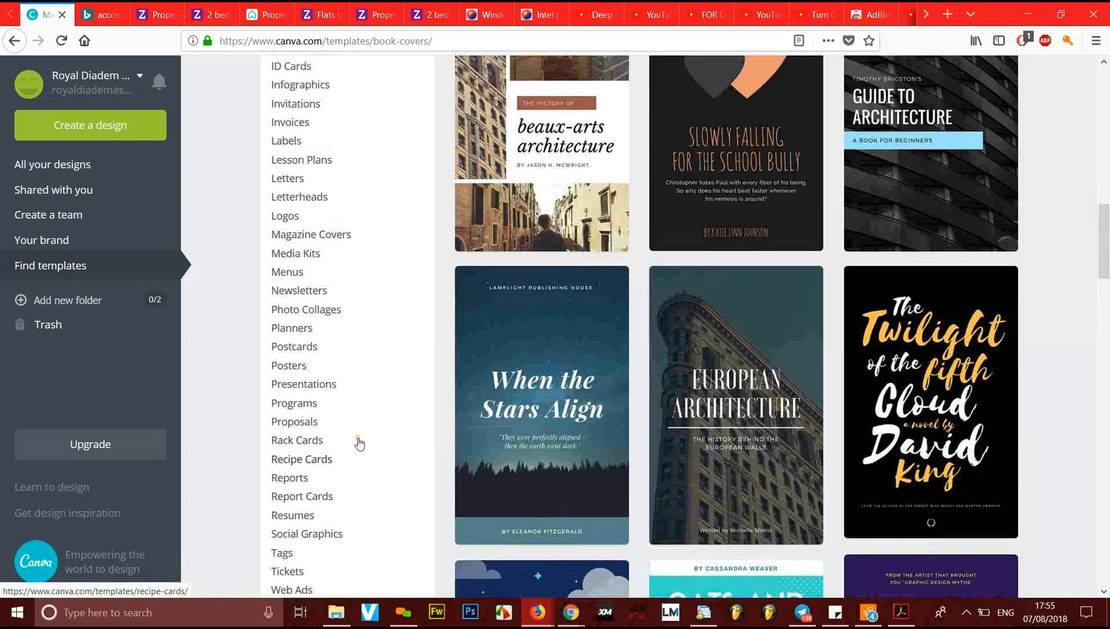
{"action": "scroll", "coordinate": [359, 443], "scroll_direction": "up", "scroll_amount": 2}
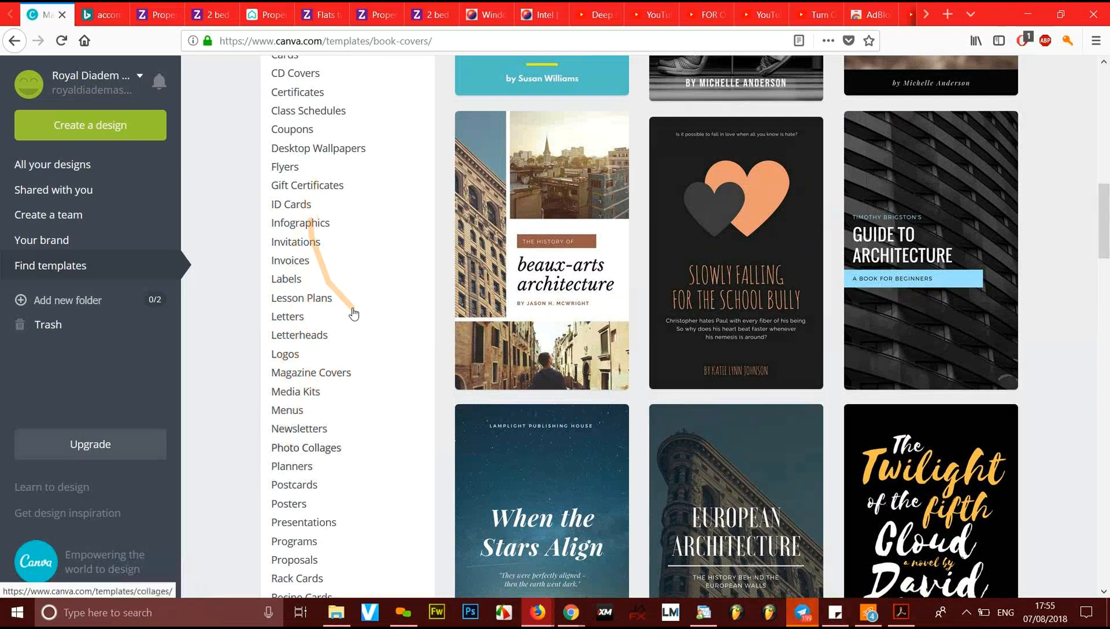
Step: Examine the book cover template designs on the first results page, down to the page navigation and back
{"action": "scroll", "coordinate": [772, 427], "scroll_direction": "down", "scroll_amount": 15}
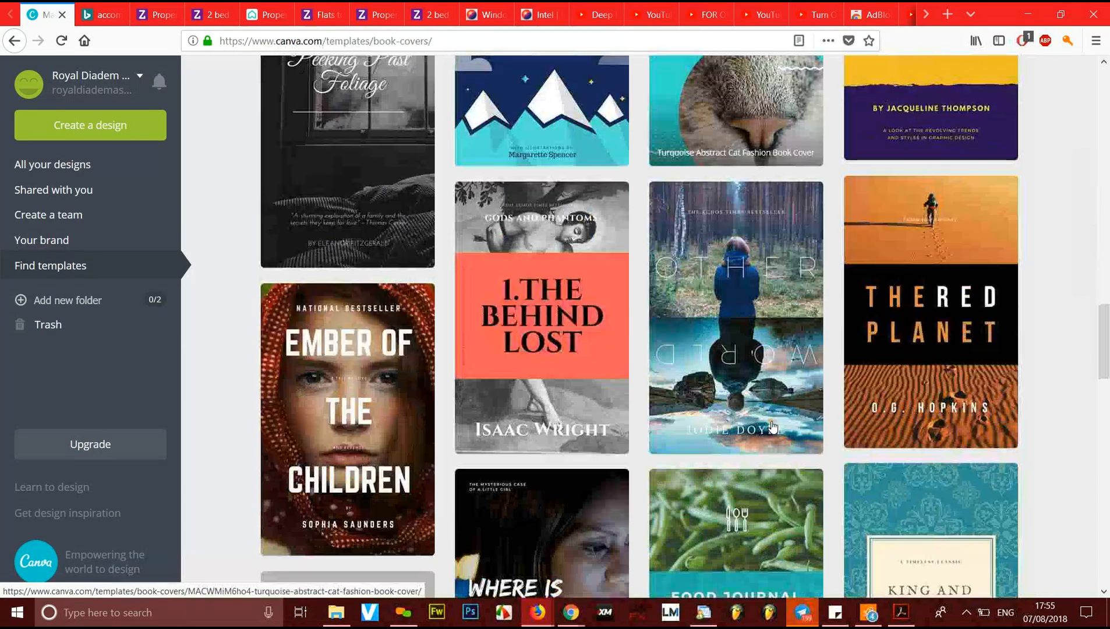
{"action": "scroll", "coordinate": [773, 427], "scroll_direction": "down", "scroll_amount": 12}
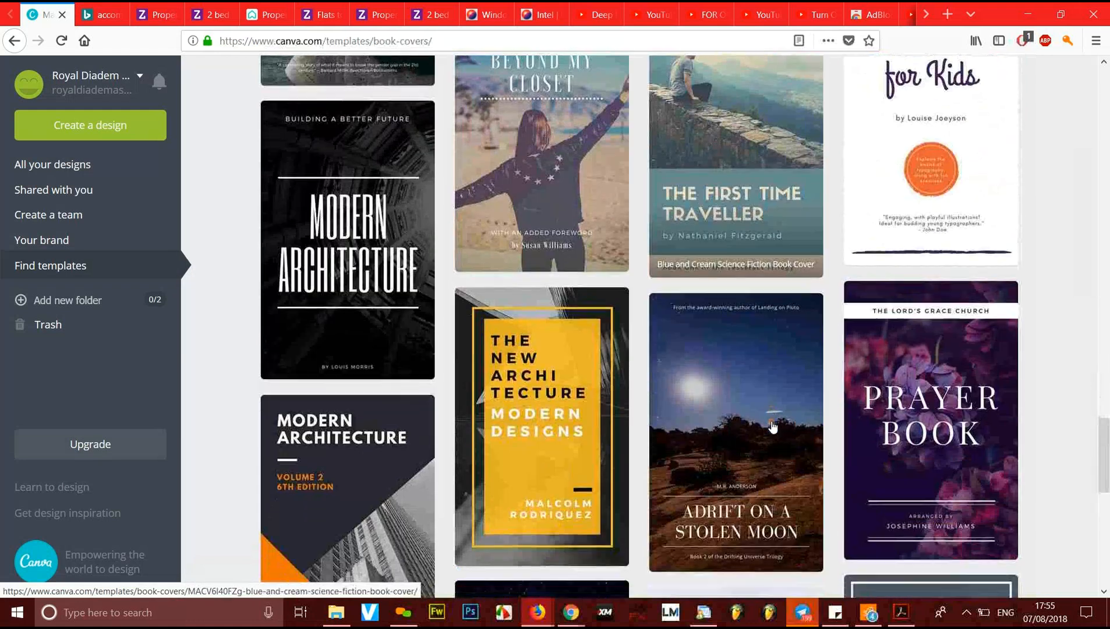
{"action": "scroll", "coordinate": [772, 427], "scroll_direction": "down", "scroll_amount": 3}
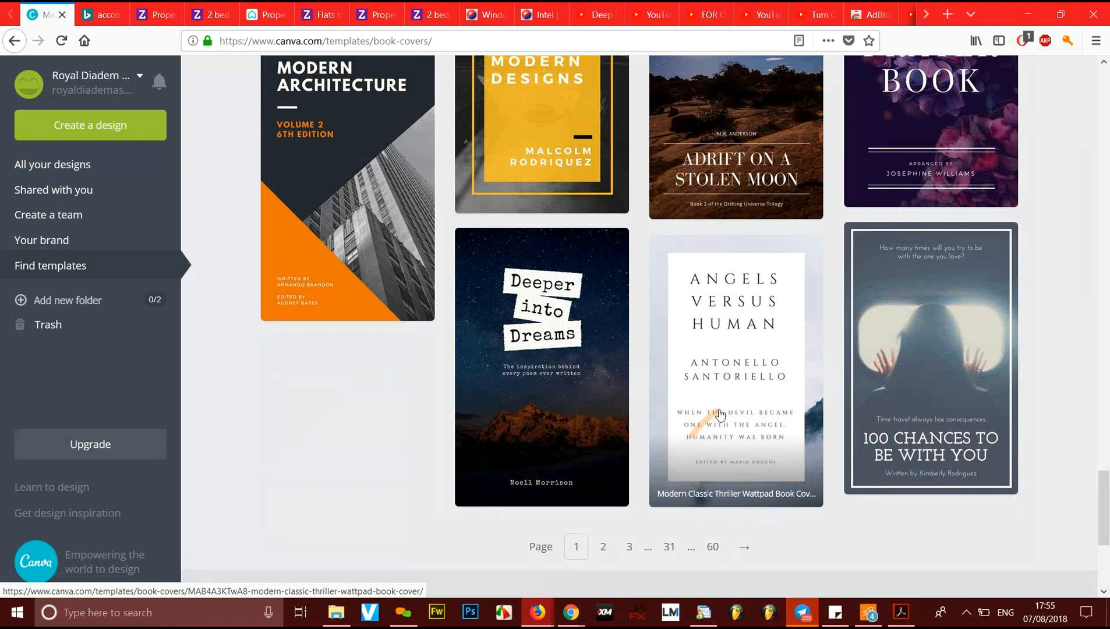
{"action": "scroll", "coordinate": [739, 389], "scroll_direction": "up", "scroll_amount": 3}
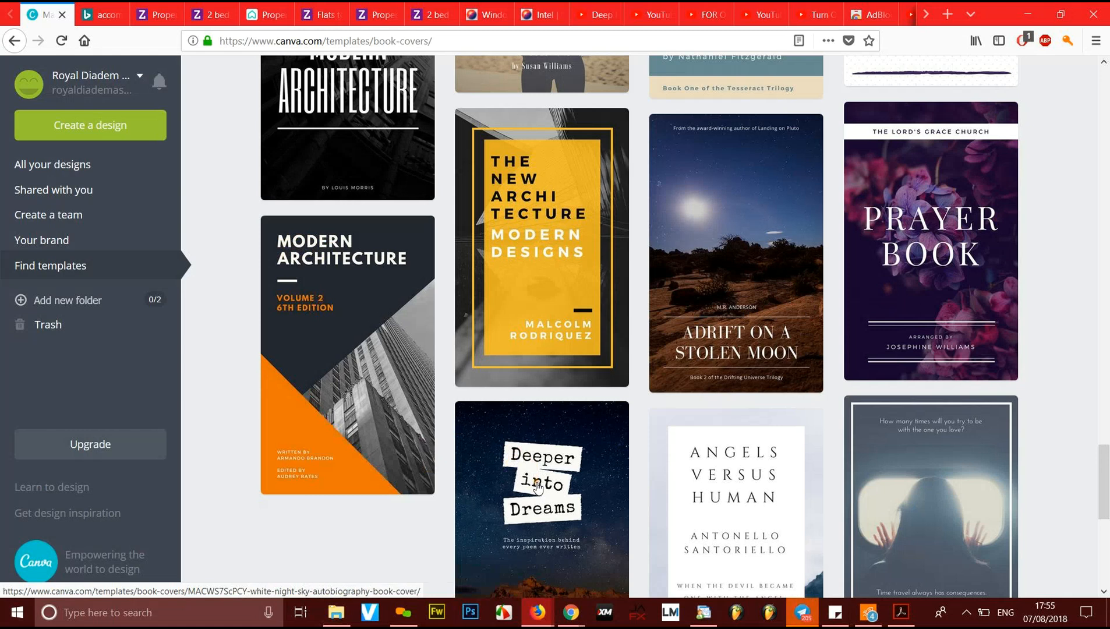
{"action": "scroll", "coordinate": [537, 488], "scroll_direction": "down", "scroll_amount": 3}
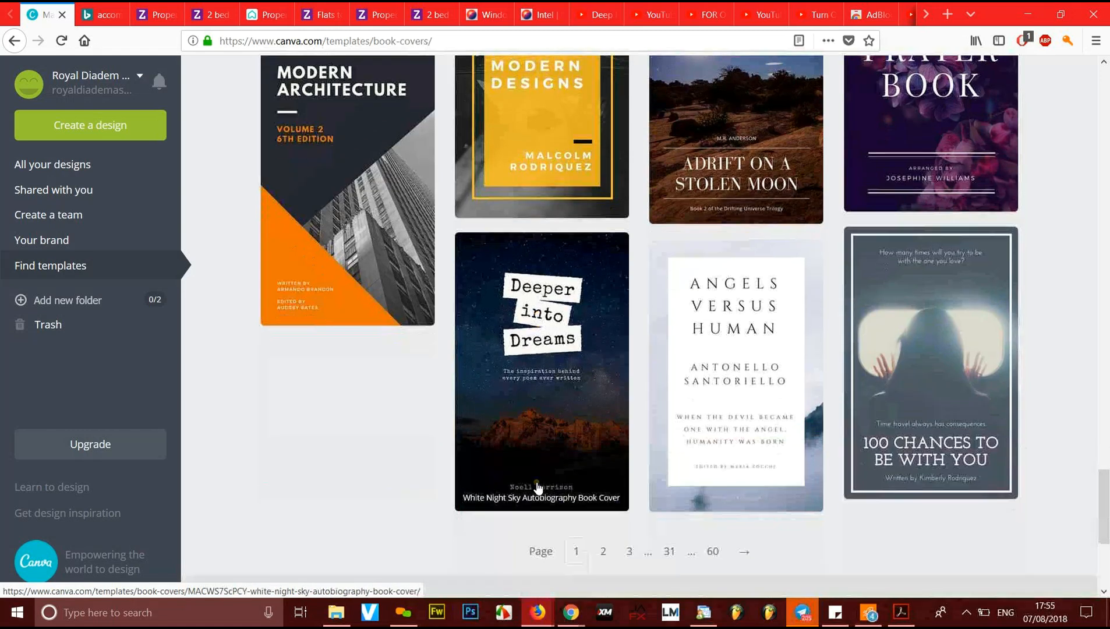
{"action": "scroll", "coordinate": [537, 489], "scroll_direction": "down", "scroll_amount": 3}
{"action": "scroll", "coordinate": [537, 483], "scroll_direction": "up", "scroll_amount": 9}
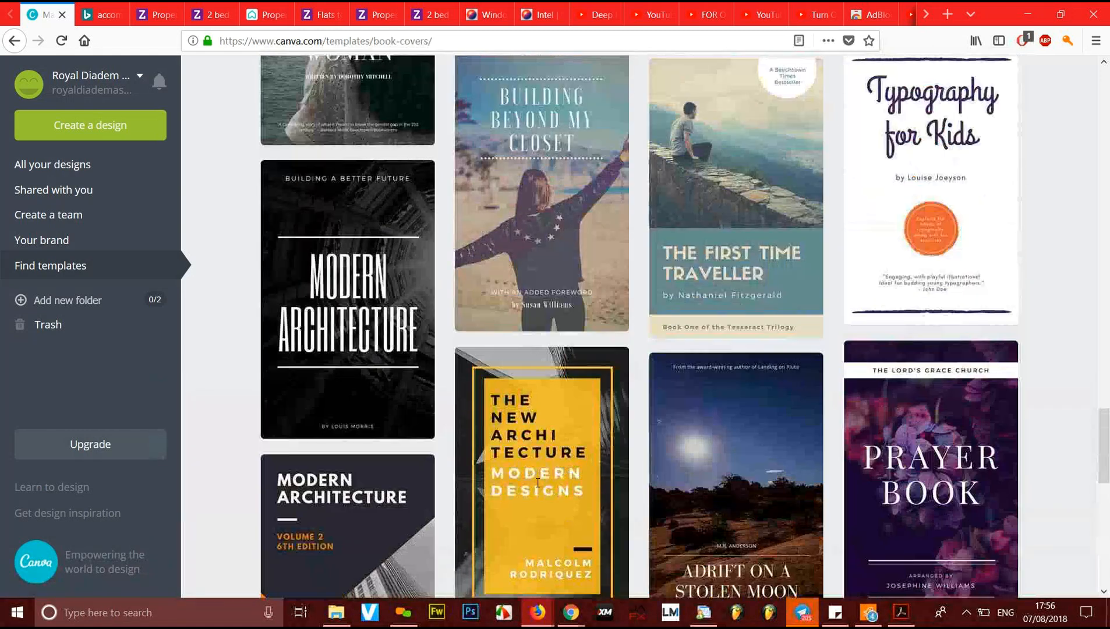
{"action": "scroll", "coordinate": [538, 483], "scroll_direction": "up", "scroll_amount": 15}
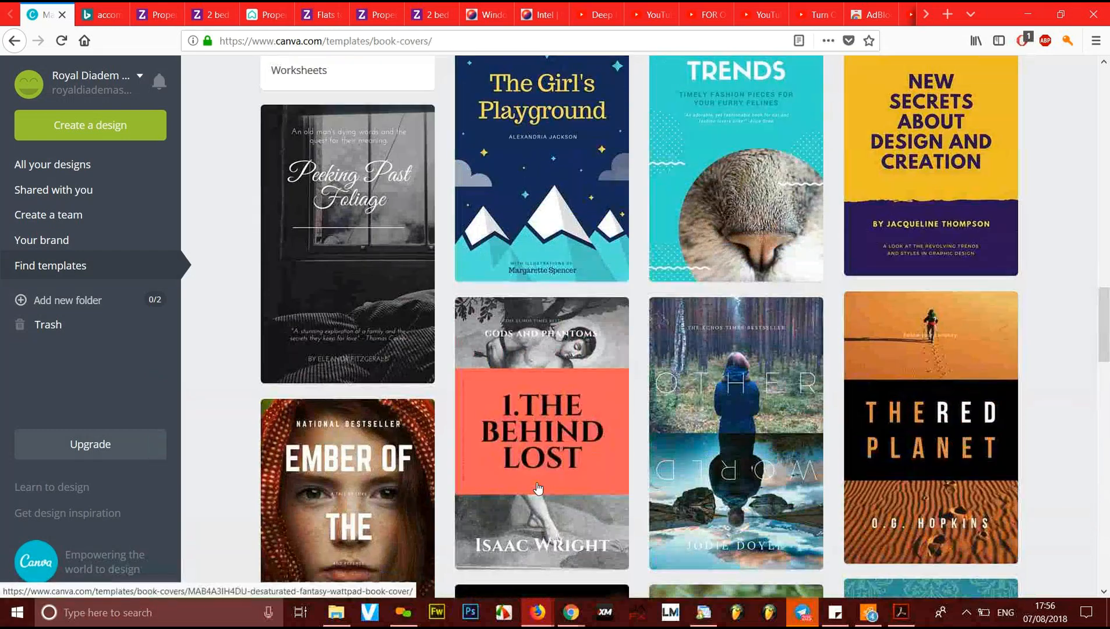
{"action": "scroll", "coordinate": [537, 489], "scroll_direction": "down", "scroll_amount": 1}
{"action": "scroll", "coordinate": [537, 488], "scroll_direction": "up", "scroll_amount": 3}
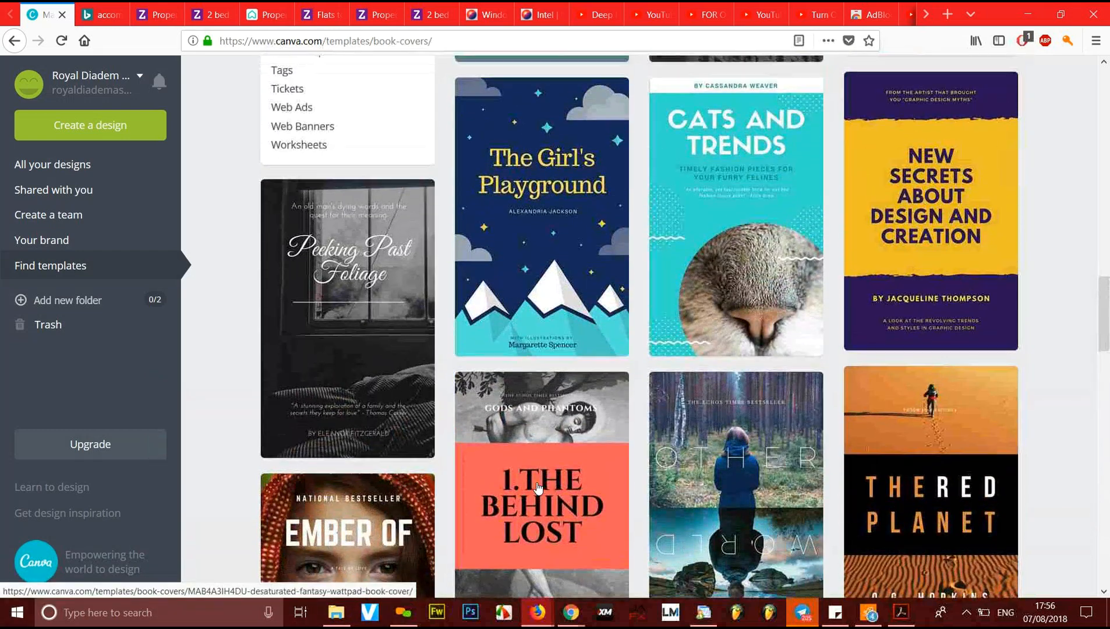
{"action": "scroll", "coordinate": [537, 488], "scroll_direction": "up", "scroll_amount": 3}
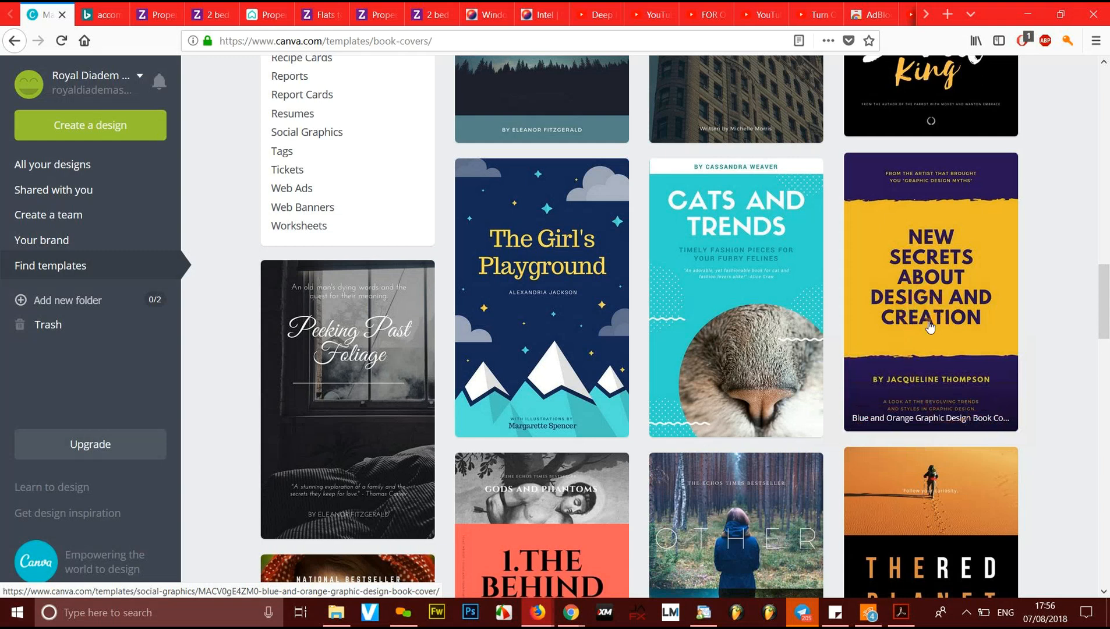
{"action": "scroll", "coordinate": [930, 328], "scroll_direction": "up", "scroll_amount": 4}
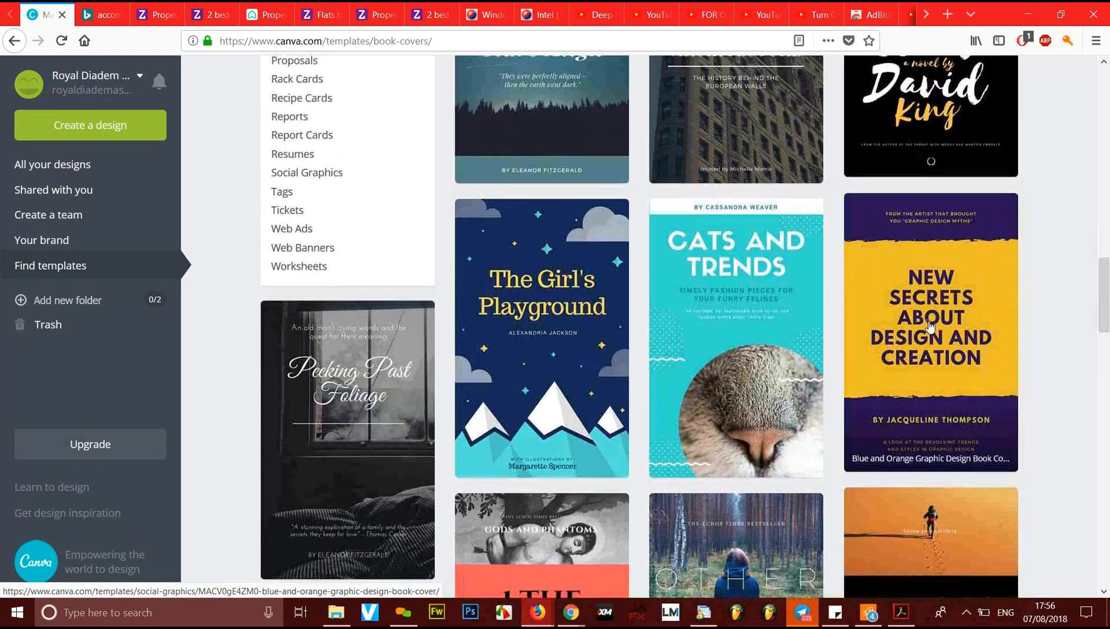
{"action": "scroll", "coordinate": [931, 328], "scroll_direction": "up", "scroll_amount": 4}
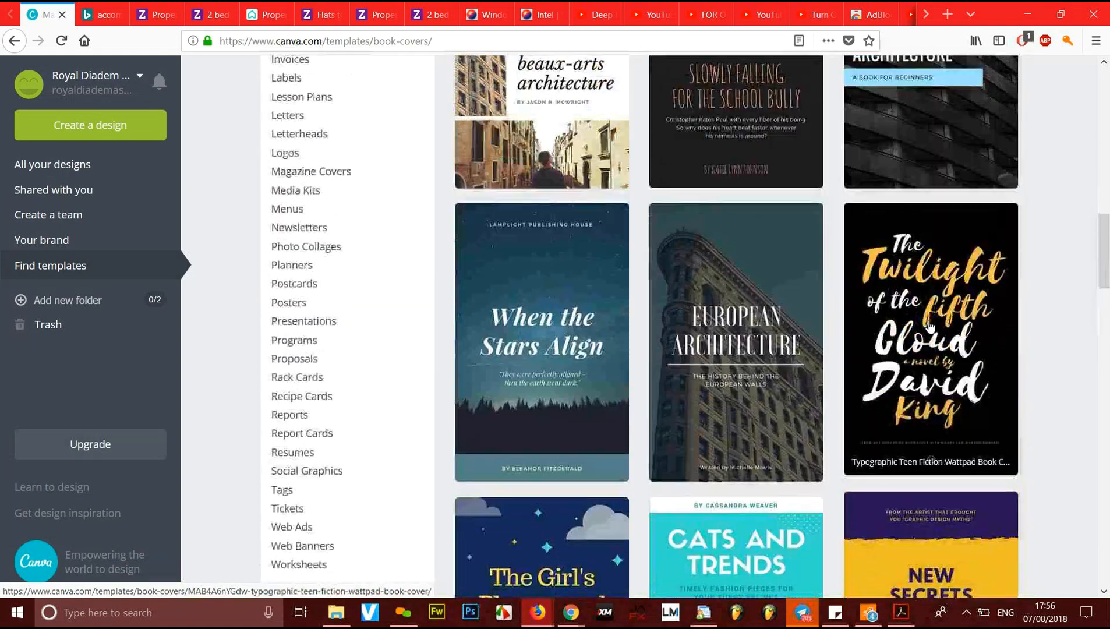
{"action": "scroll", "coordinate": [930, 327], "scroll_direction": "down", "scroll_amount": 6}
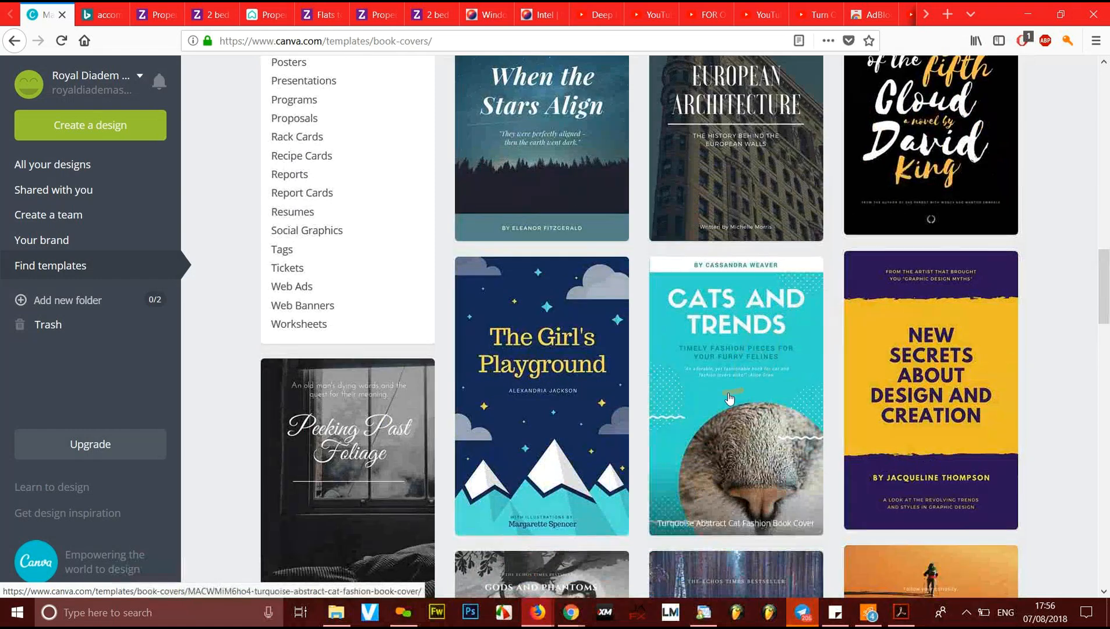
{"action": "scroll", "coordinate": [792, 436], "scroll_direction": "down", "scroll_amount": 7}
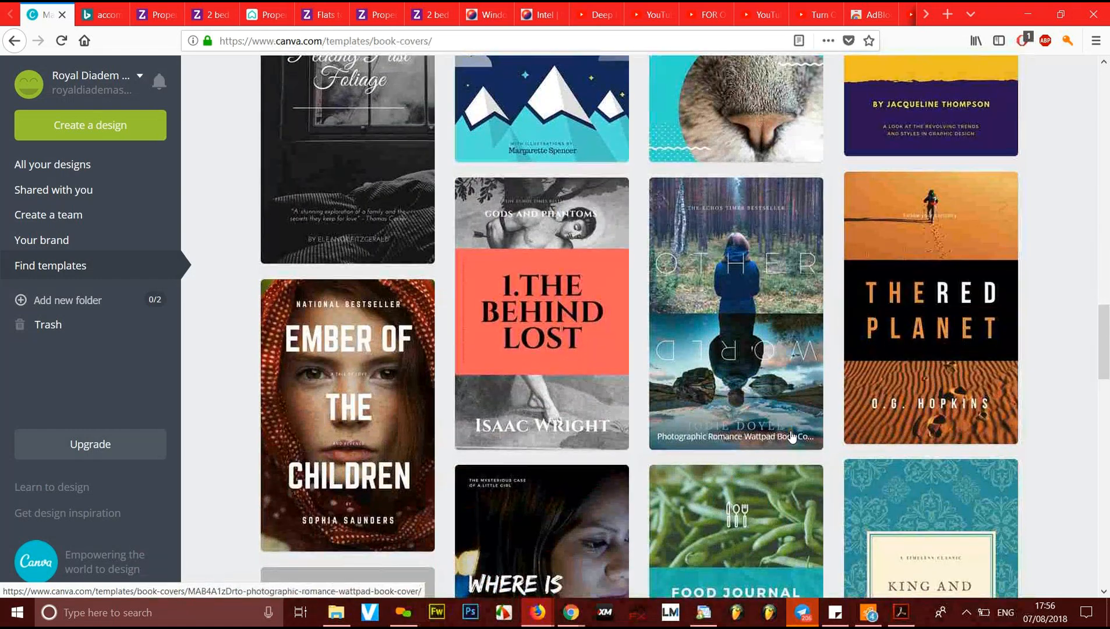
{"action": "scroll", "coordinate": [792, 436], "scroll_direction": "down", "scroll_amount": 10}
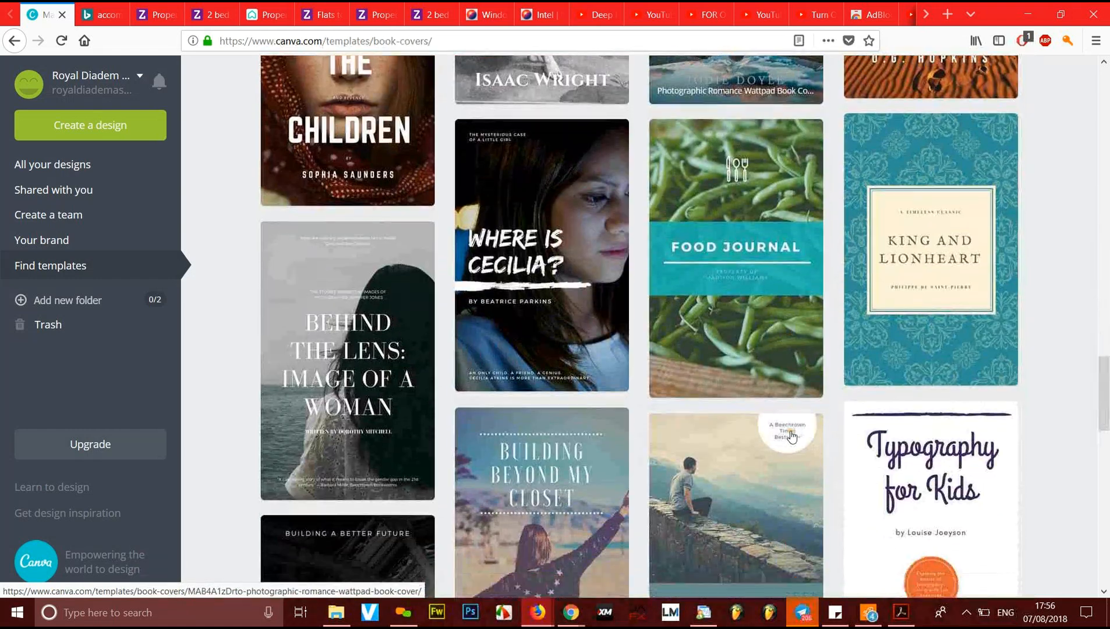
Step: Go past the remaining book cover templates on the first results page and open results page 2
{"action": "scroll", "coordinate": [792, 435], "scroll_direction": "down", "scroll_amount": 7}
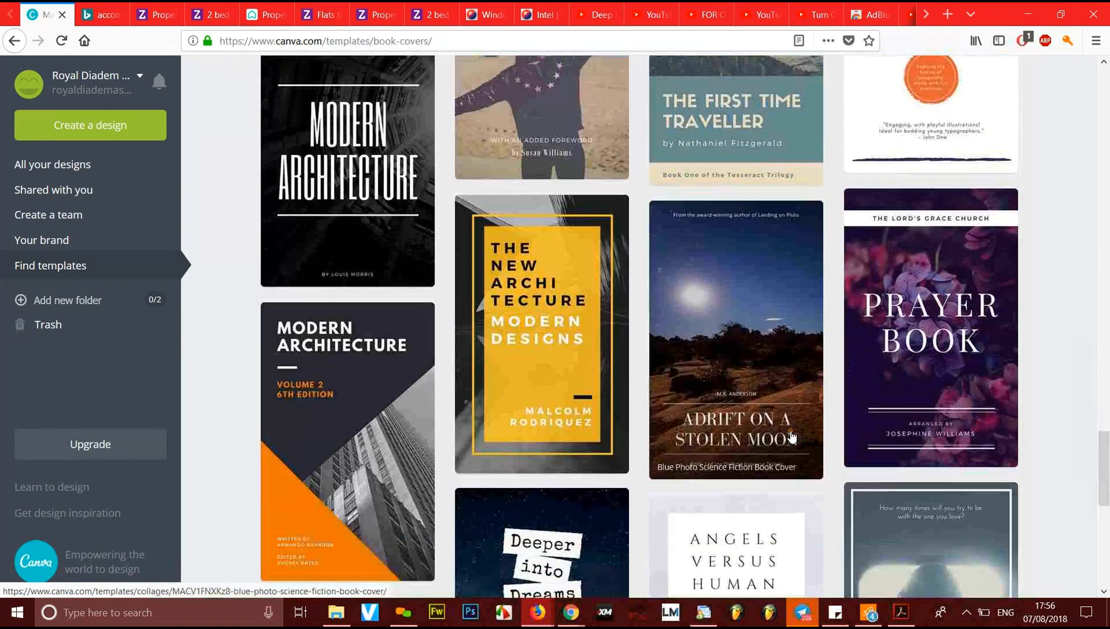
{"action": "scroll", "coordinate": [791, 436], "scroll_direction": "down", "scroll_amount": 8}
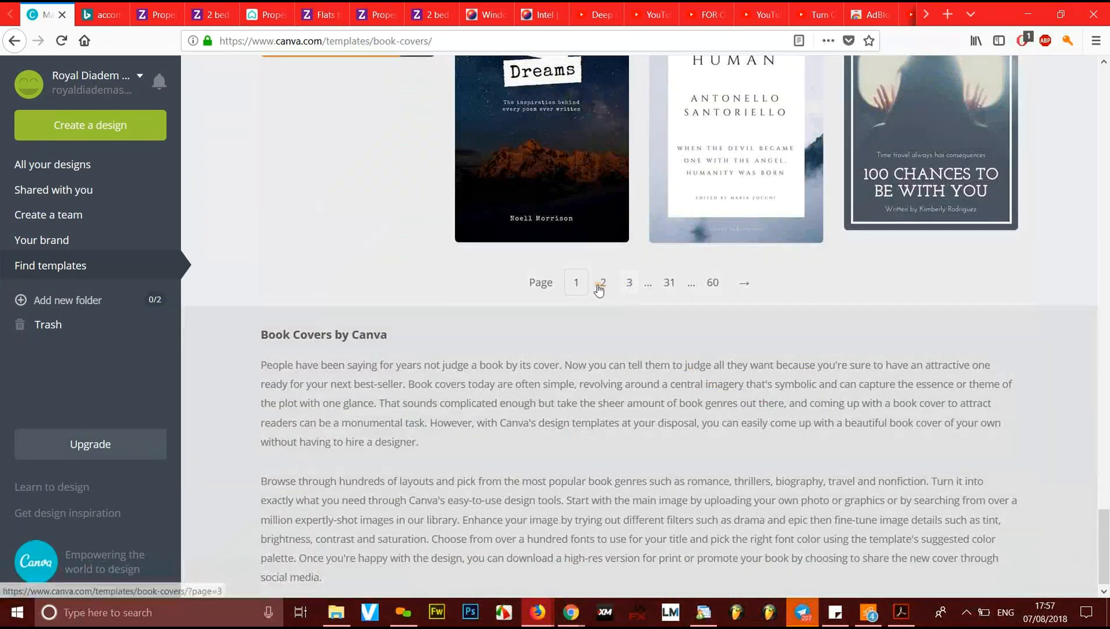
{"action": "left_click", "coordinate": [602, 284]}
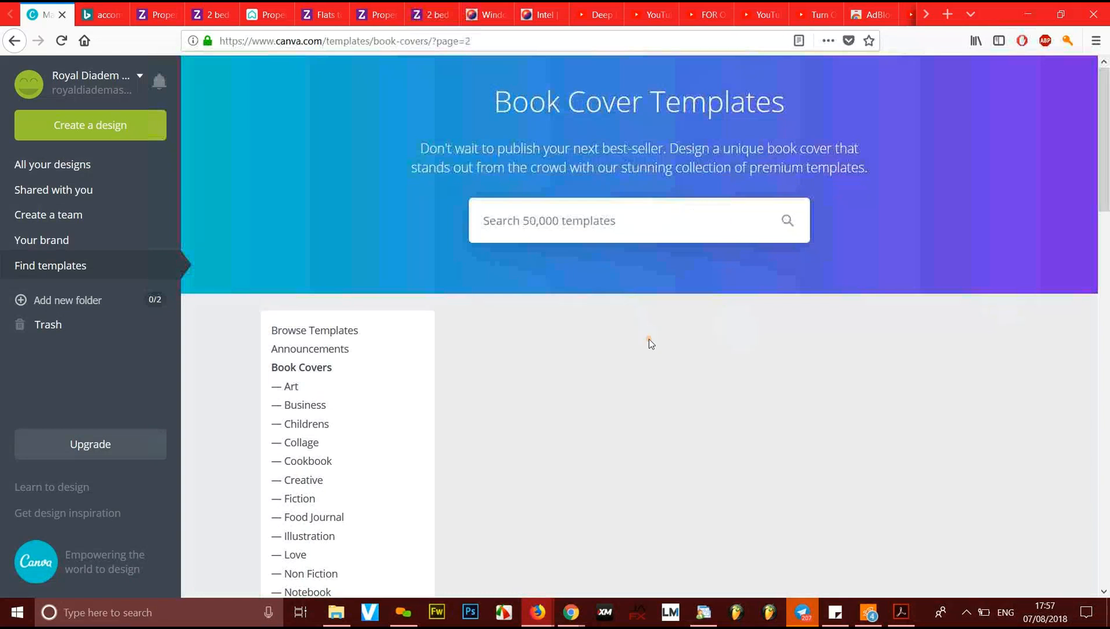
Step: Examine the book cover template designs on results page 2, down to the page navigation and partway back
{"action": "scroll", "coordinate": [649, 339], "scroll_direction": "down", "scroll_amount": 3}
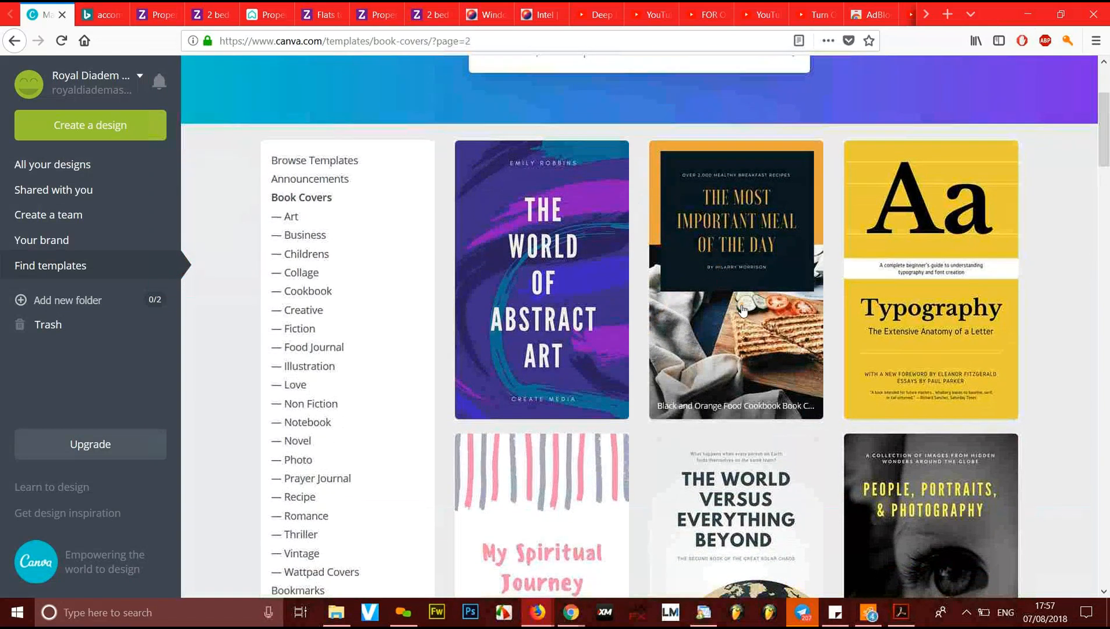
{"action": "scroll", "coordinate": [734, 349], "scroll_direction": "down", "scroll_amount": 7}
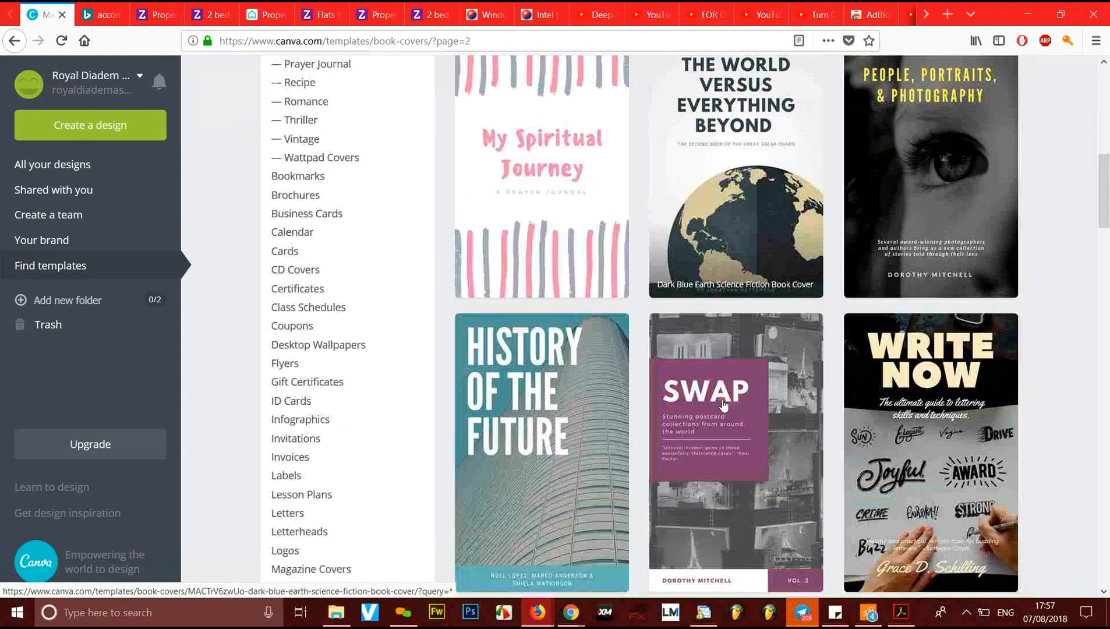
{"action": "scroll", "coordinate": [723, 404], "scroll_direction": "down", "scroll_amount": 5}
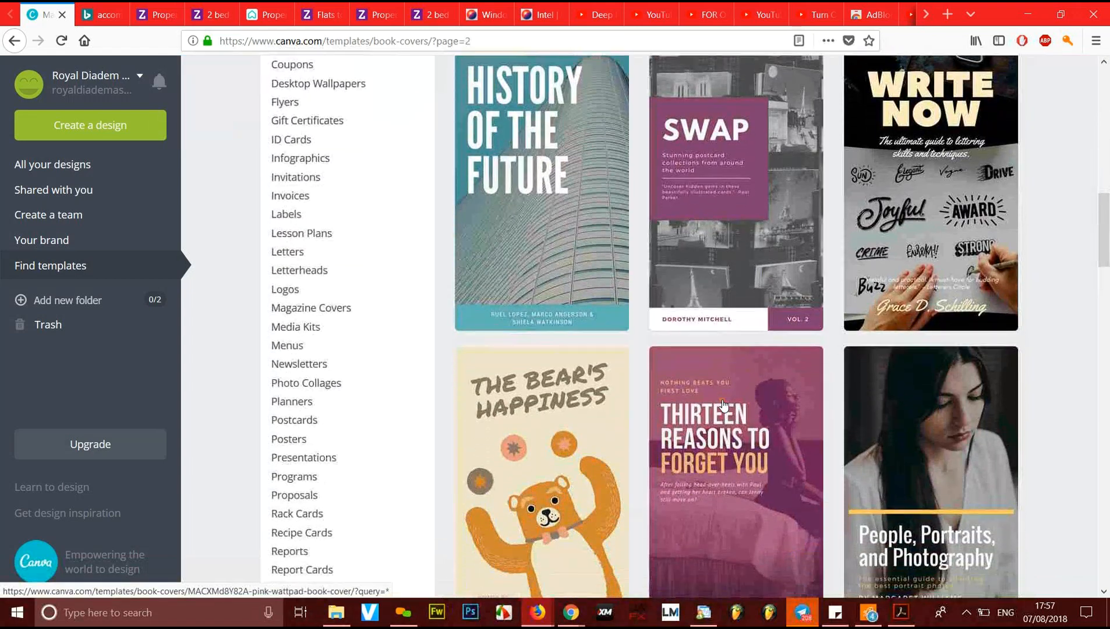
{"action": "scroll", "coordinate": [723, 403], "scroll_direction": "down", "scroll_amount": 7}
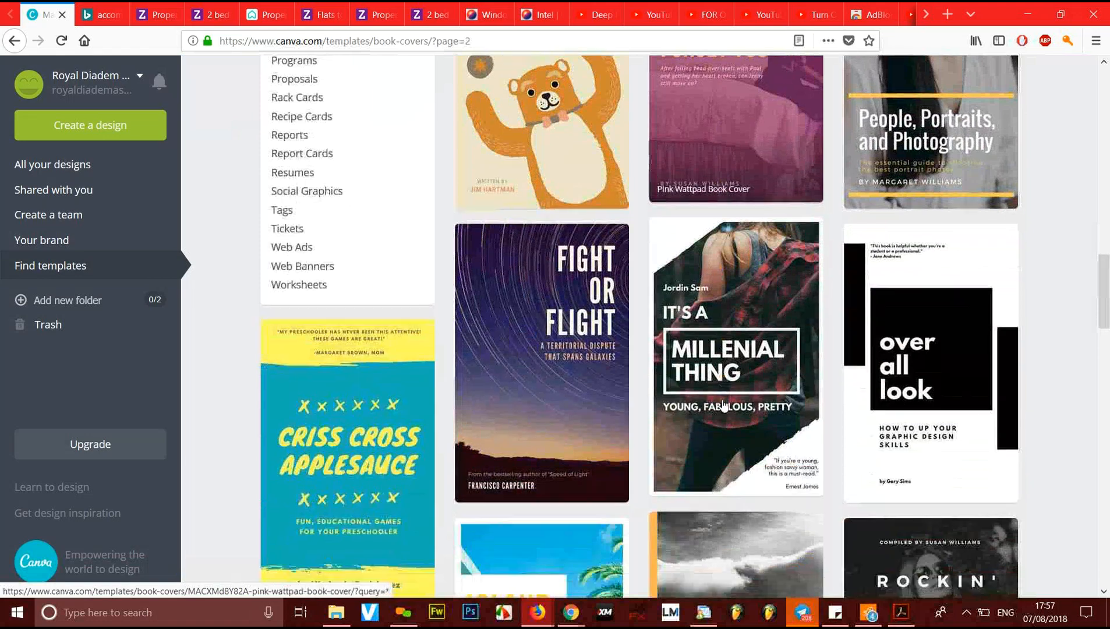
{"action": "scroll", "coordinate": [723, 404], "scroll_direction": "down", "scroll_amount": 5}
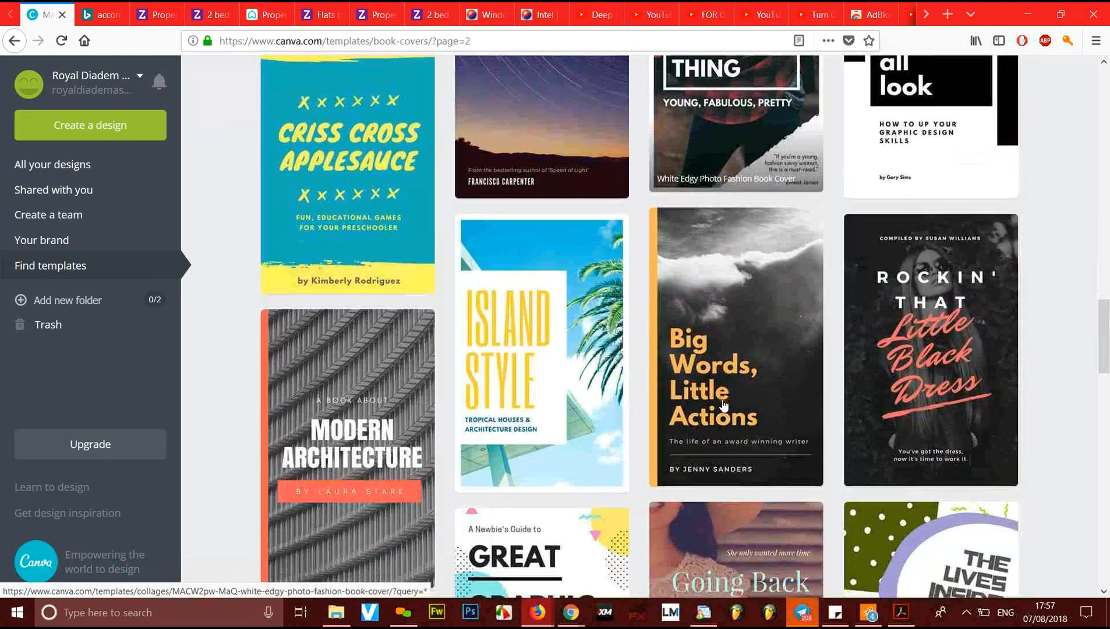
{"action": "scroll", "coordinate": [724, 404], "scroll_direction": "down", "scroll_amount": 7}
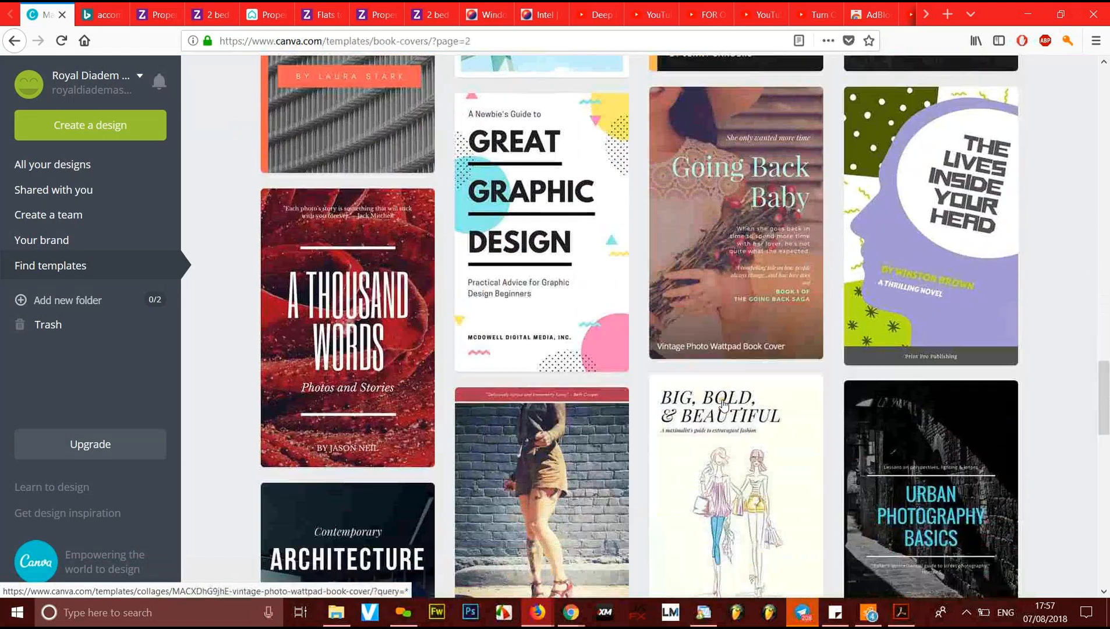
{"action": "scroll", "coordinate": [724, 403], "scroll_direction": "down", "scroll_amount": 2}
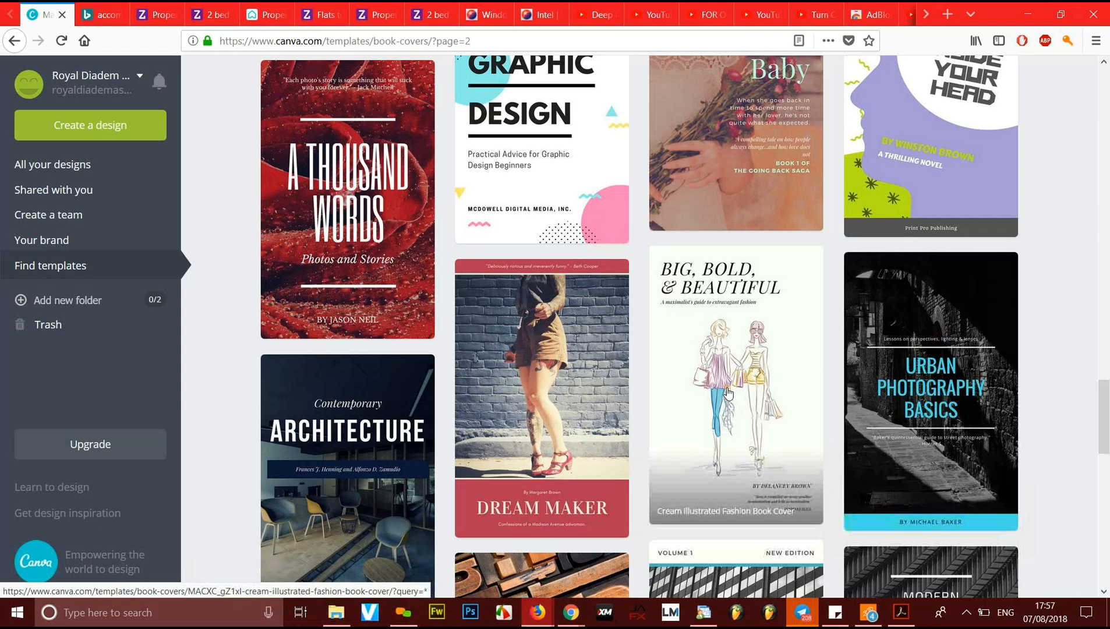
{"action": "scroll", "coordinate": [728, 393], "scroll_direction": "down", "scroll_amount": 6}
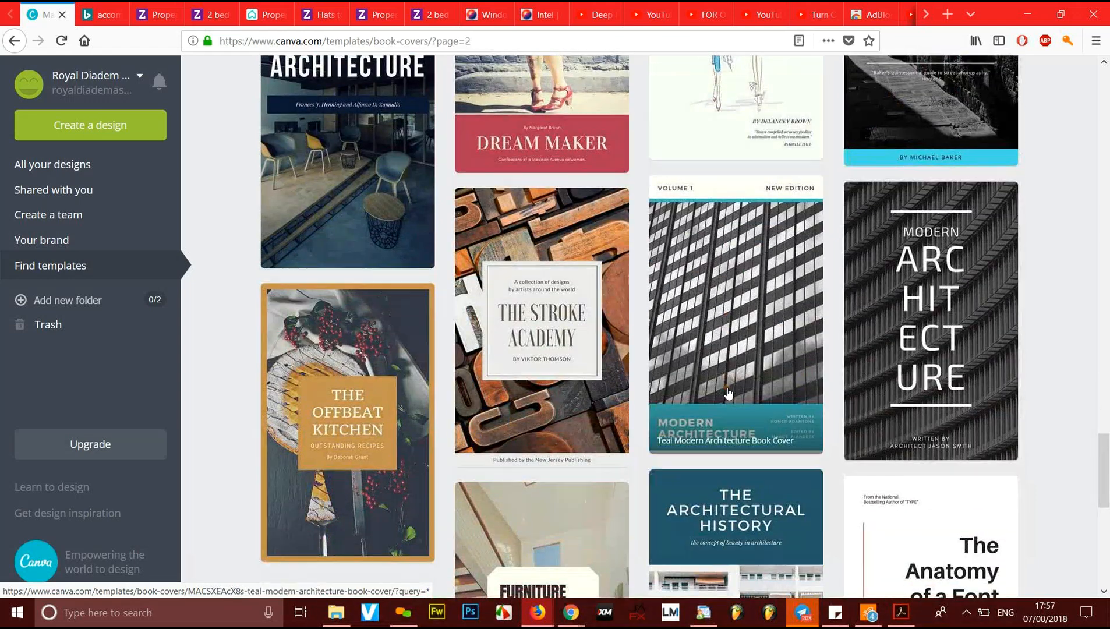
{"action": "scroll", "coordinate": [728, 393], "scroll_direction": "down", "scroll_amount": 2}
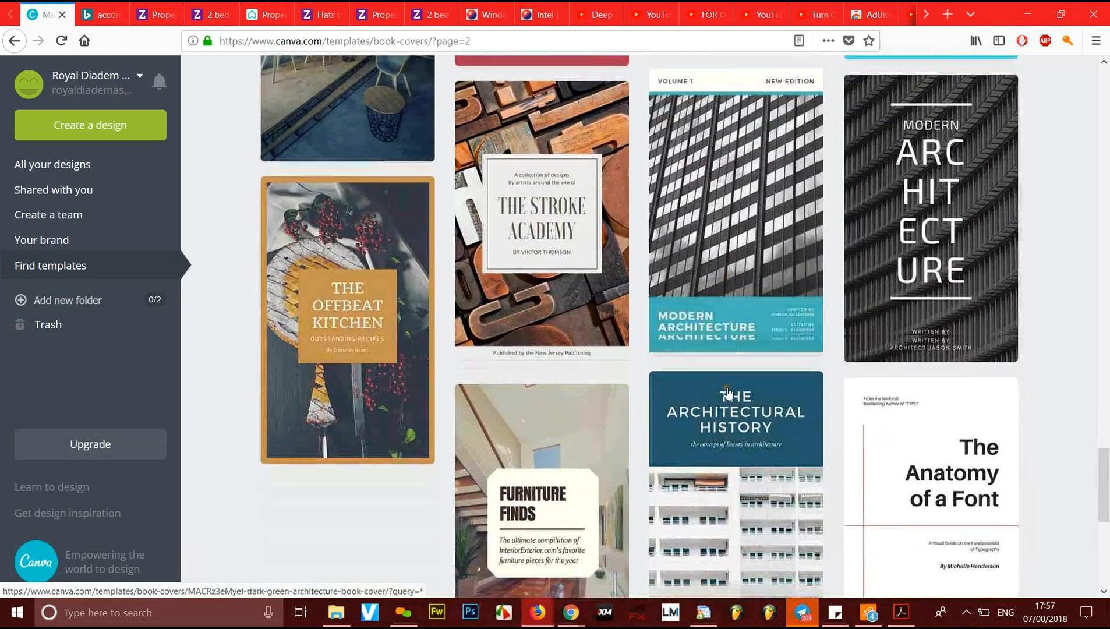
{"action": "scroll", "coordinate": [728, 392], "scroll_direction": "down", "scroll_amount": 3}
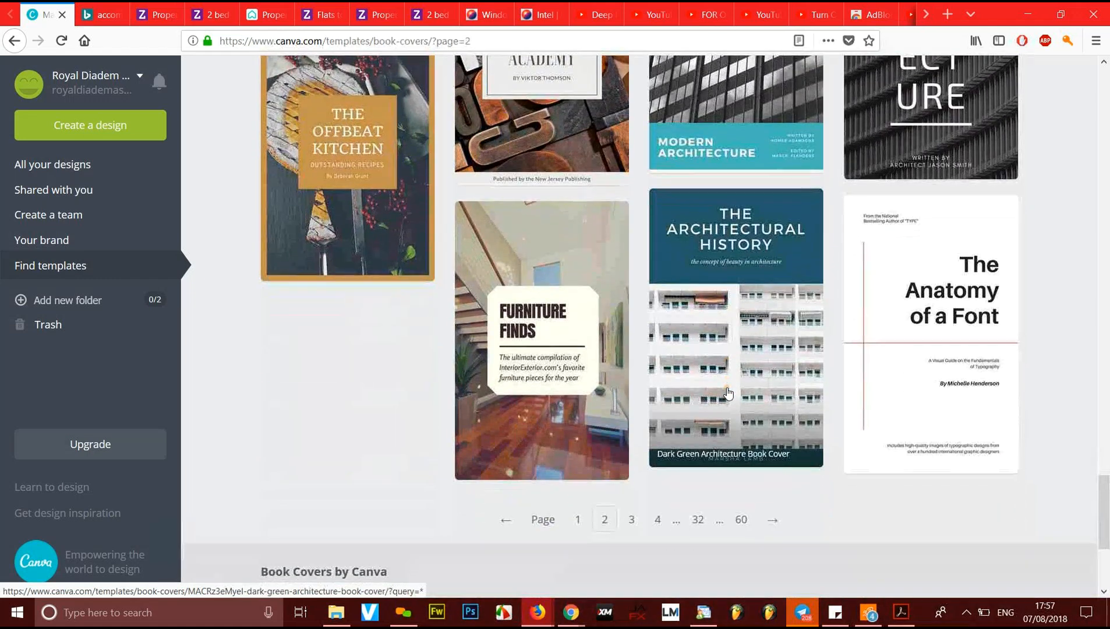
{"action": "scroll", "coordinate": [710, 349], "scroll_direction": "up", "scroll_amount": 5}
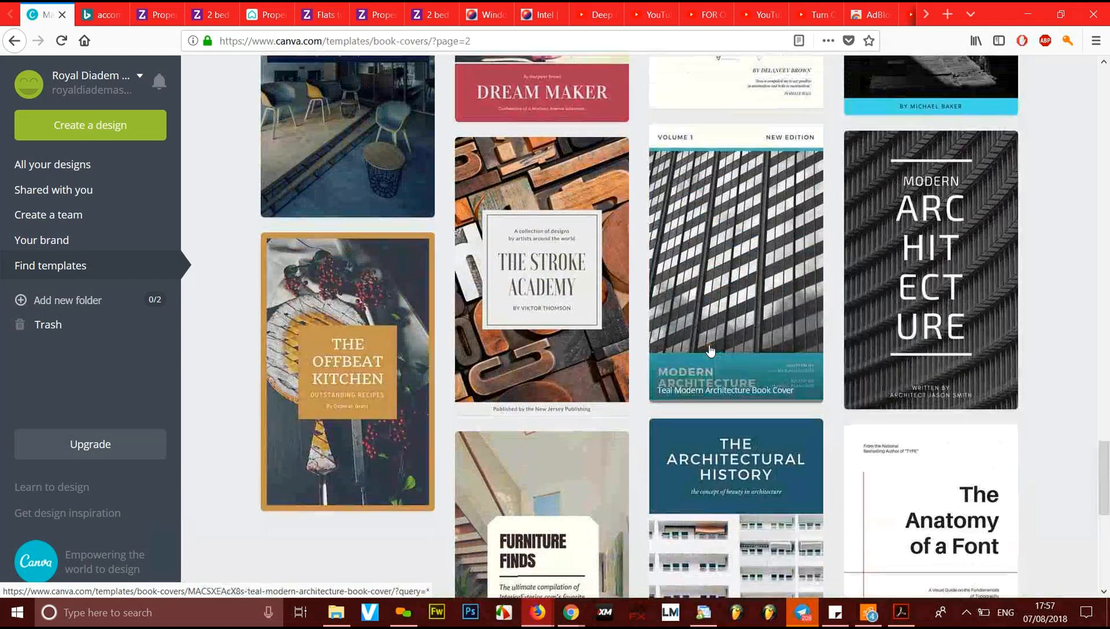
{"action": "scroll", "coordinate": [710, 350], "scroll_direction": "up", "scroll_amount": 4}
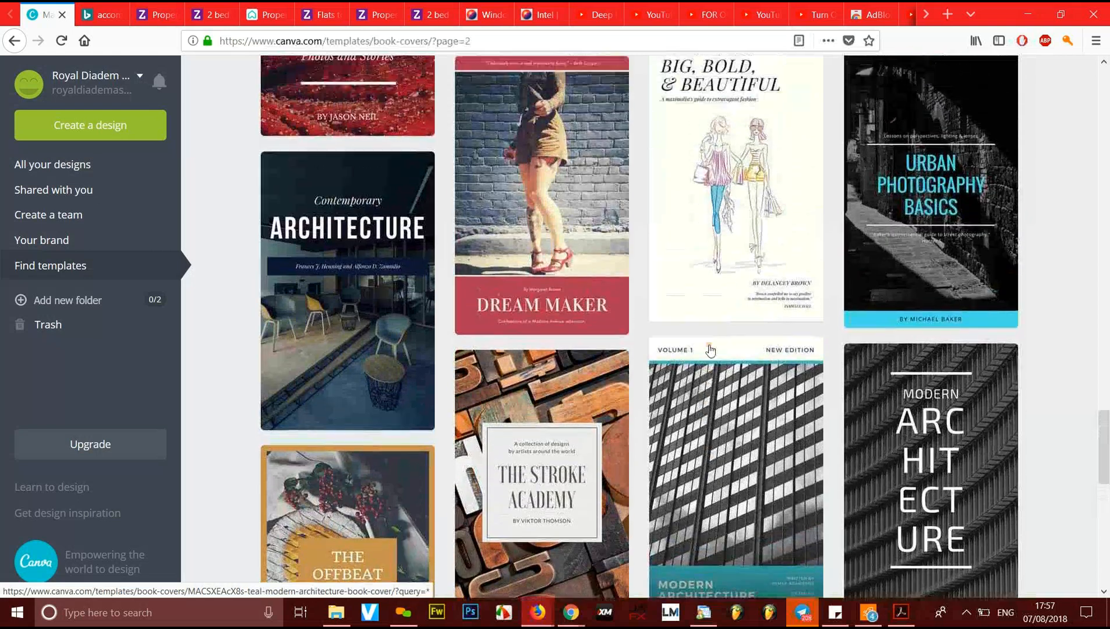
Step: Open page 3 of the book cover template results
{"action": "scroll", "coordinate": [710, 349], "scroll_direction": "down", "scroll_amount": 12}
{"action": "right_click", "coordinate": [710, 348]}
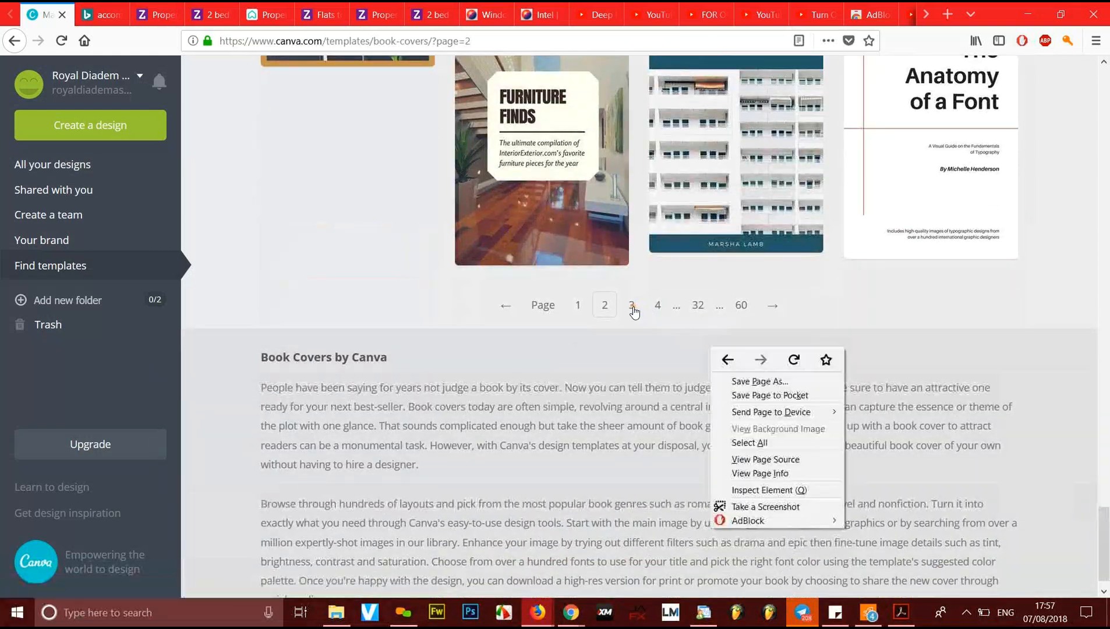
{"action": "left_click", "coordinate": [633, 309]}
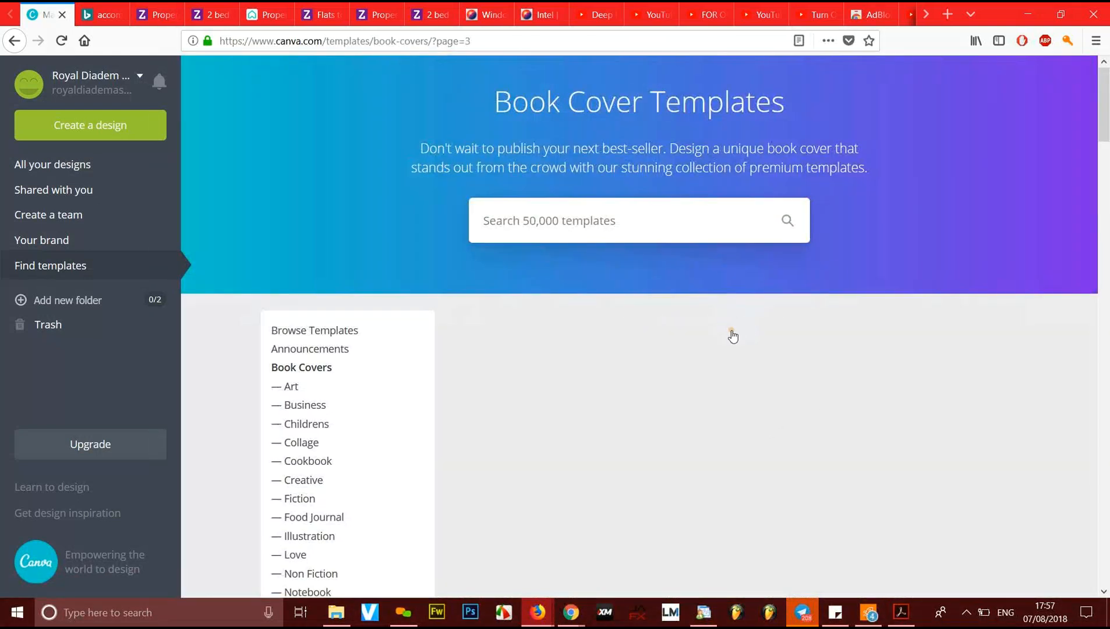
Step: Examine the book cover template designs on results page 3, from the first rows to the last ones
{"action": "scroll", "coordinate": [733, 337], "scroll_direction": "down", "scroll_amount": 3}
{"action": "scroll", "coordinate": [733, 337], "scroll_direction": "down", "scroll_amount": 3}
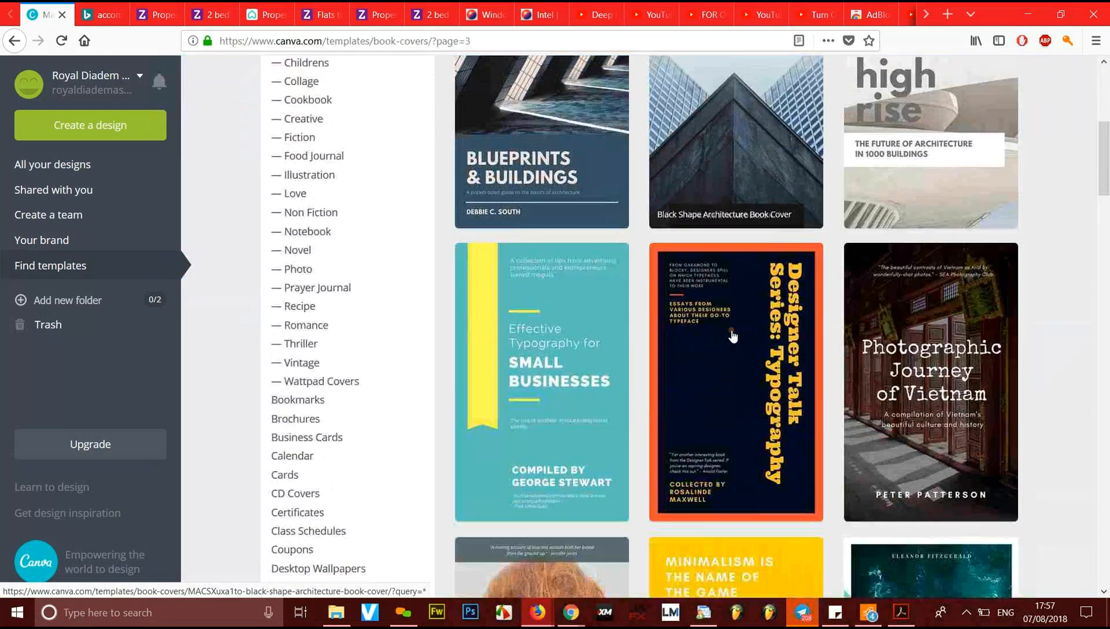
{"action": "scroll", "coordinate": [733, 337], "scroll_direction": "down", "scroll_amount": 5}
{"action": "scroll", "coordinate": [733, 336], "scroll_direction": "up", "scroll_amount": 4}
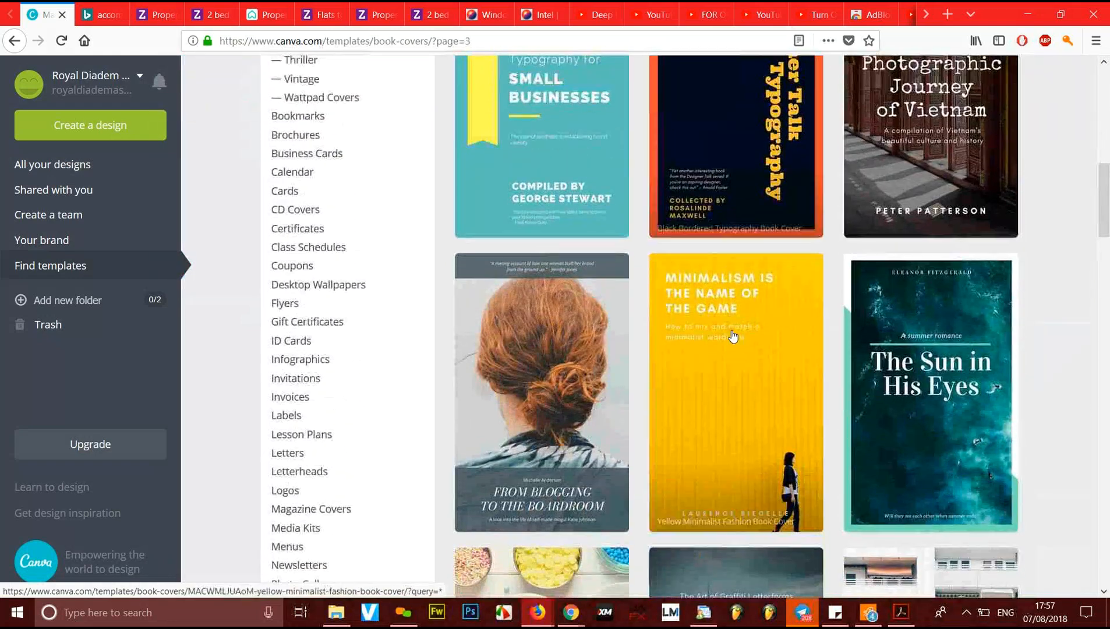
{"action": "scroll", "coordinate": [744, 338], "scroll_direction": "down", "scroll_amount": 8}
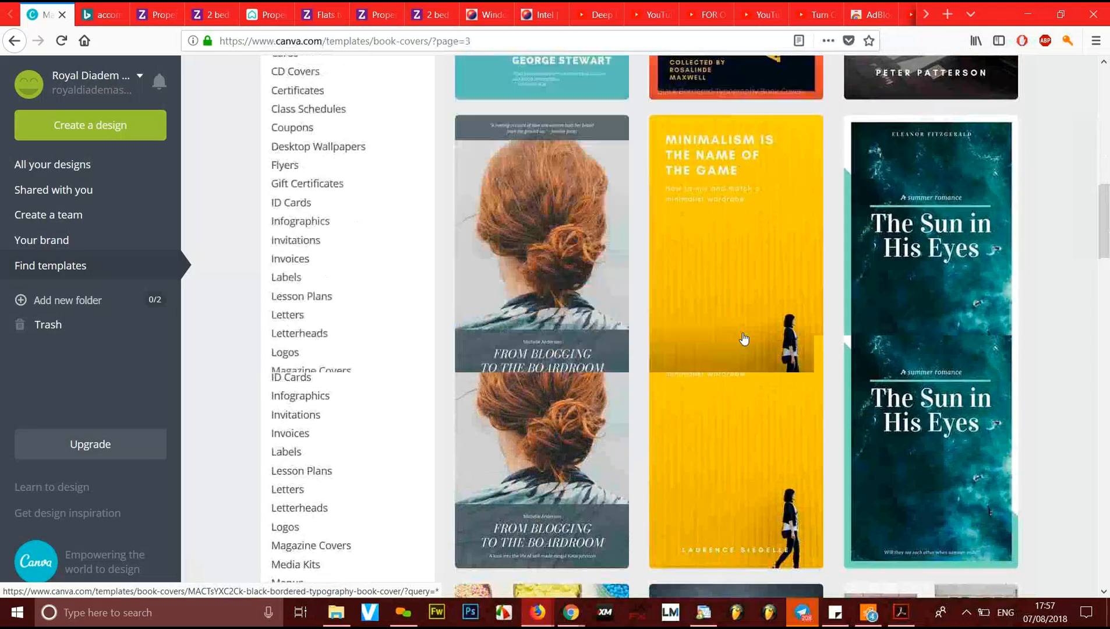
{"action": "scroll", "coordinate": [744, 338], "scroll_direction": "down", "scroll_amount": 3}
{"action": "scroll", "coordinate": [744, 337], "scroll_direction": "up", "scroll_amount": 5}
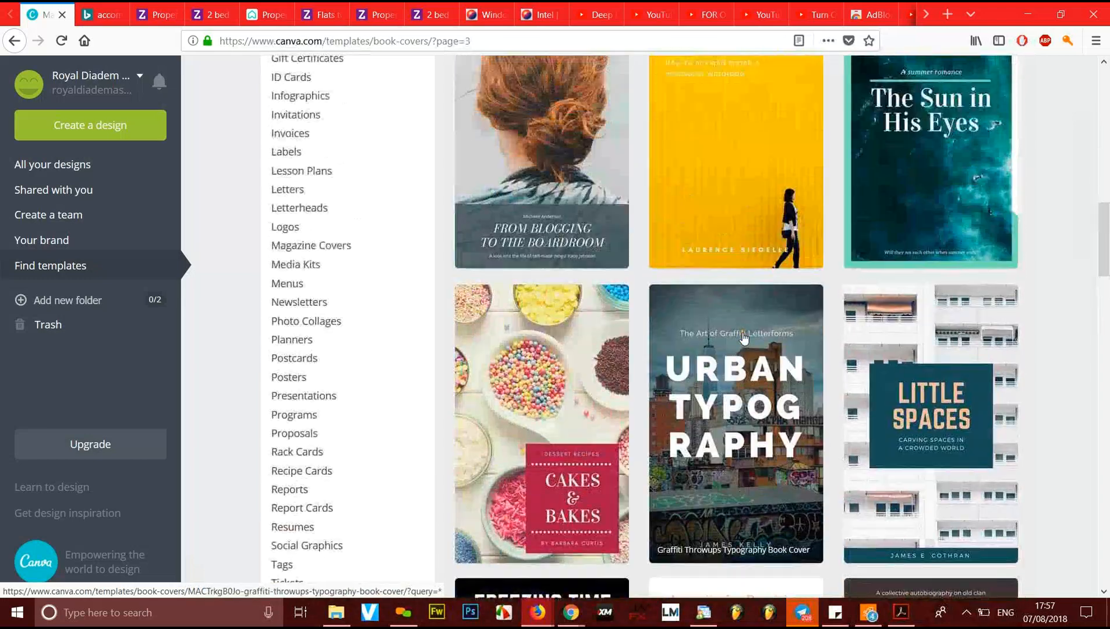
{"action": "scroll", "coordinate": [744, 338], "scroll_direction": "down", "scroll_amount": 6}
{"action": "scroll", "coordinate": [743, 338], "scroll_direction": "down", "scroll_amount": 10}
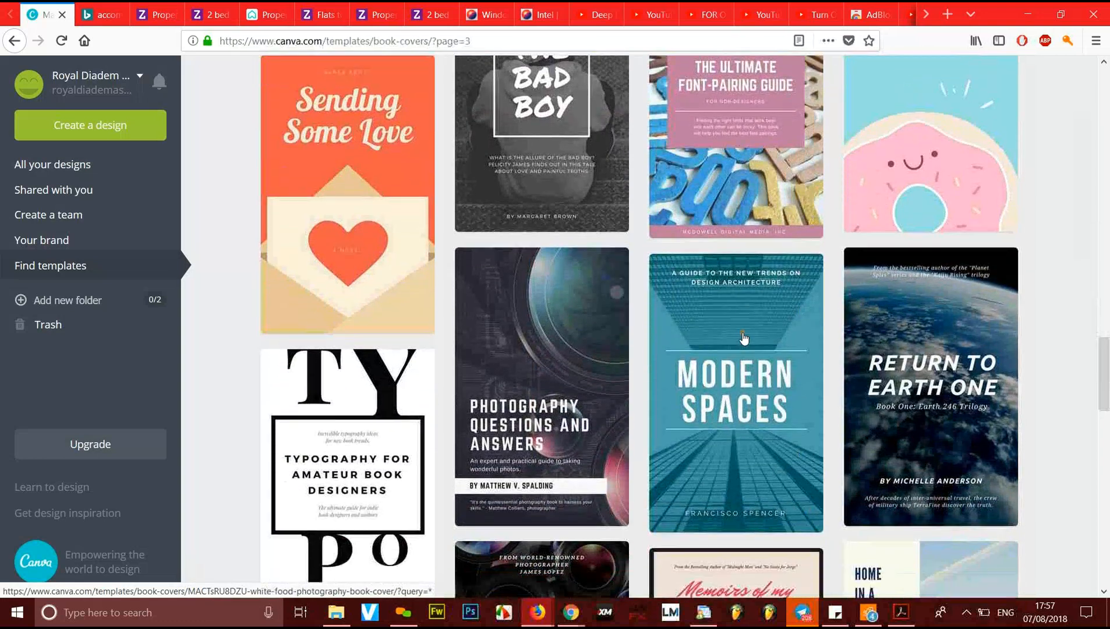
{"action": "scroll", "coordinate": [744, 338], "scroll_direction": "up", "scroll_amount": 1}
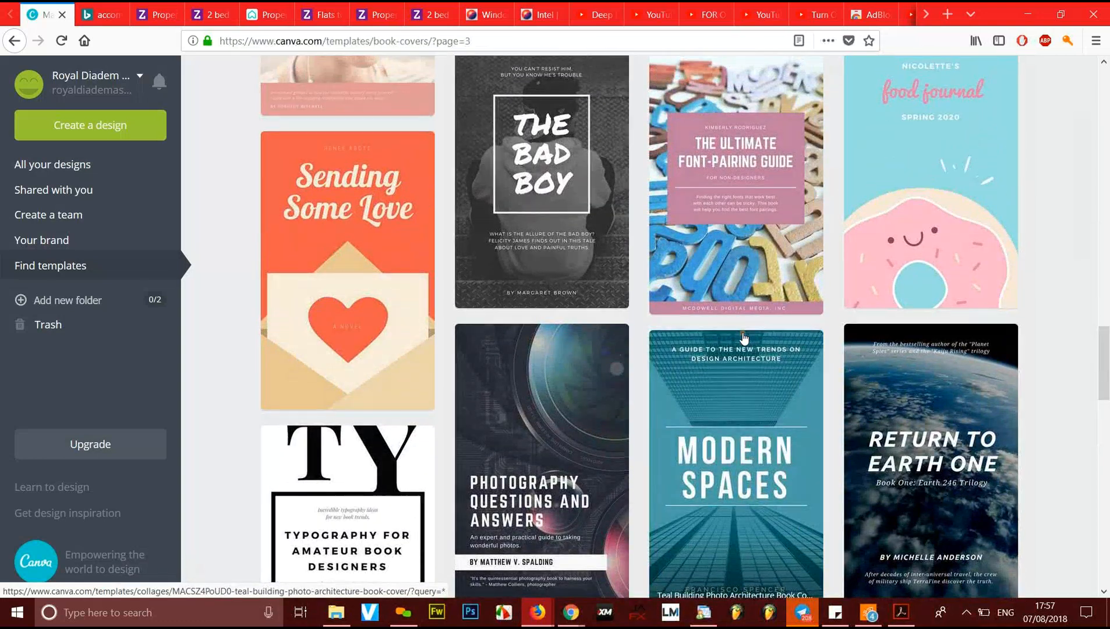
{"action": "scroll", "coordinate": [744, 338], "scroll_direction": "down", "scroll_amount": 4}
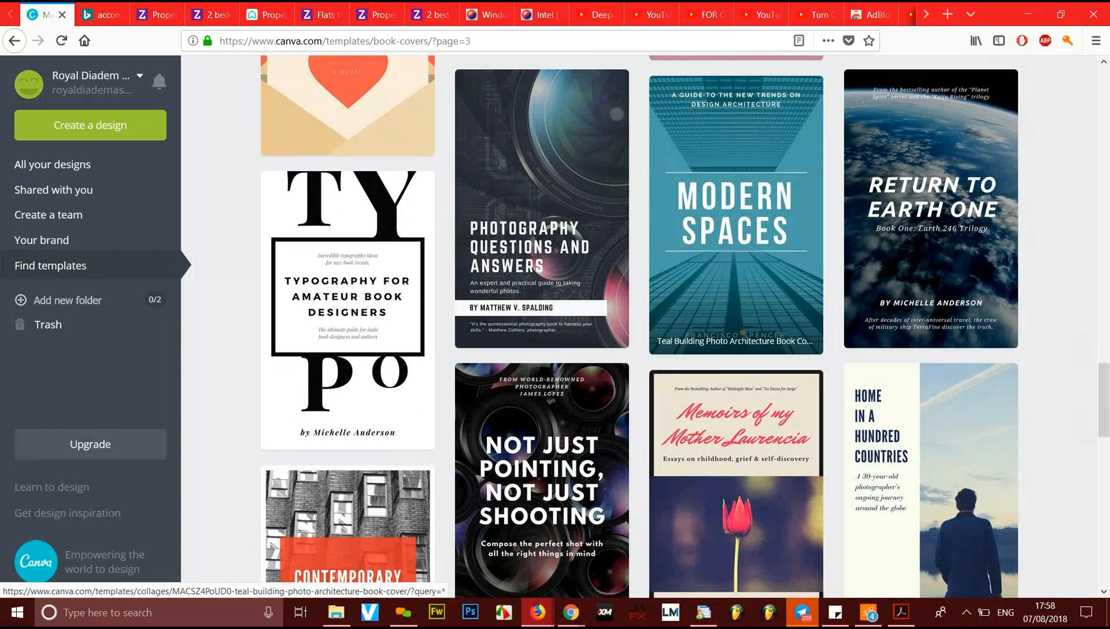
{"action": "scroll", "coordinate": [742, 333], "scroll_direction": "down", "scroll_amount": 3}
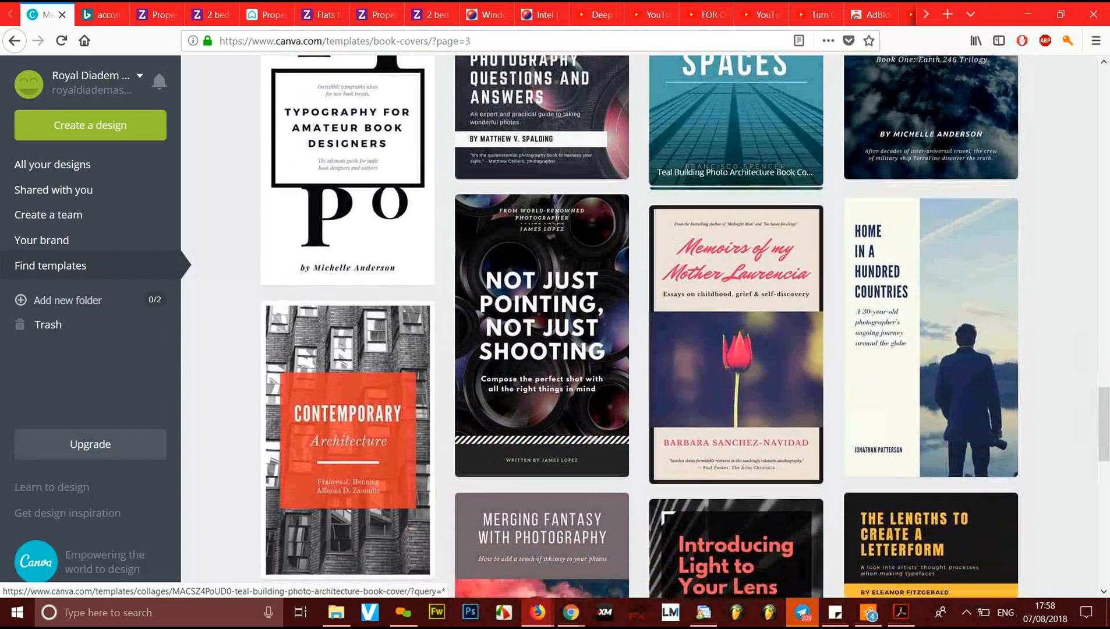
{"action": "scroll", "coordinate": [743, 333], "scroll_direction": "down", "scroll_amount": 5}
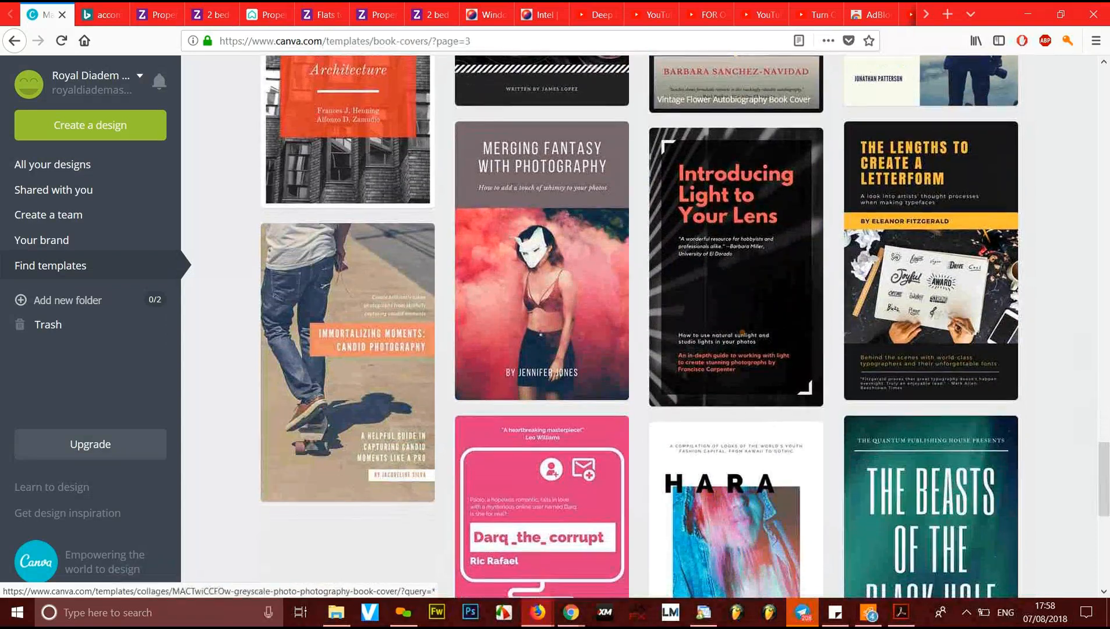
Step: Open page 4 of the book cover template results
{"action": "scroll", "coordinate": [743, 333], "scroll_direction": "down", "scroll_amount": 4}
{"action": "right_click", "coordinate": [744, 337]}
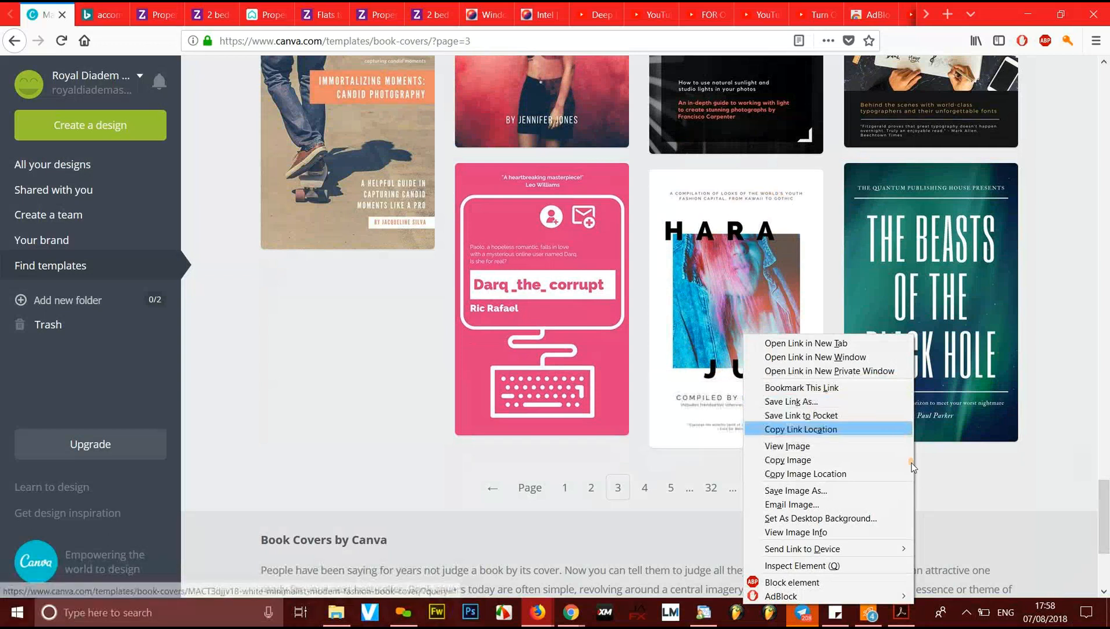
{"action": "left_click", "coordinate": [645, 495]}
{"action": "left_click", "coordinate": [646, 495]}
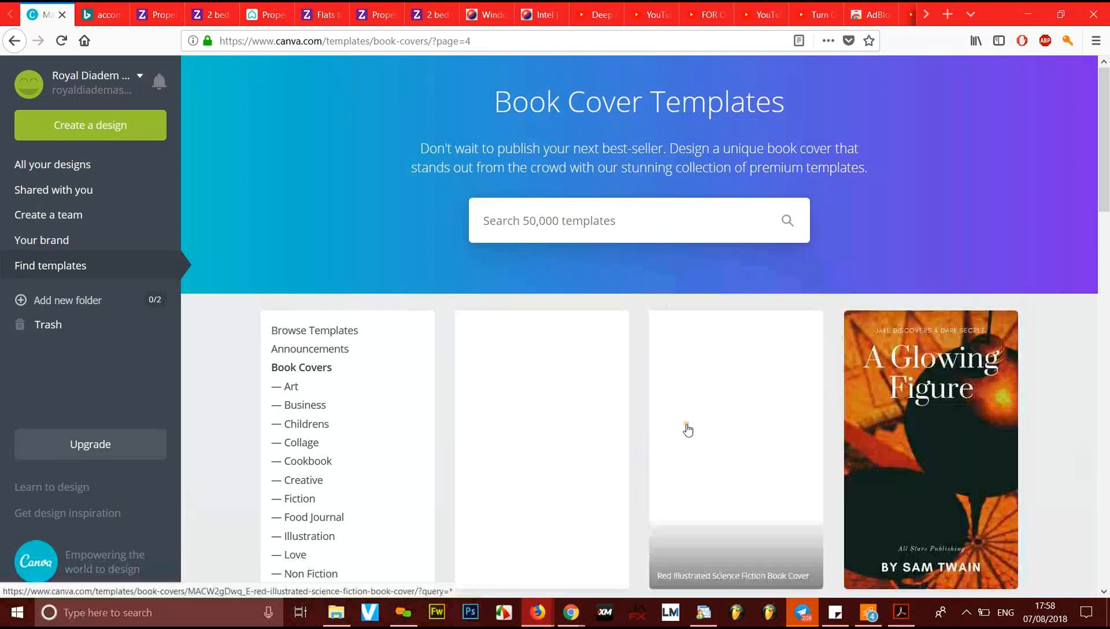
Step: Examine the book cover template designs on results page 4, from the first rows down to the lower ones
{"action": "scroll", "coordinate": [687, 430], "scroll_direction": "down", "scroll_amount": 5}
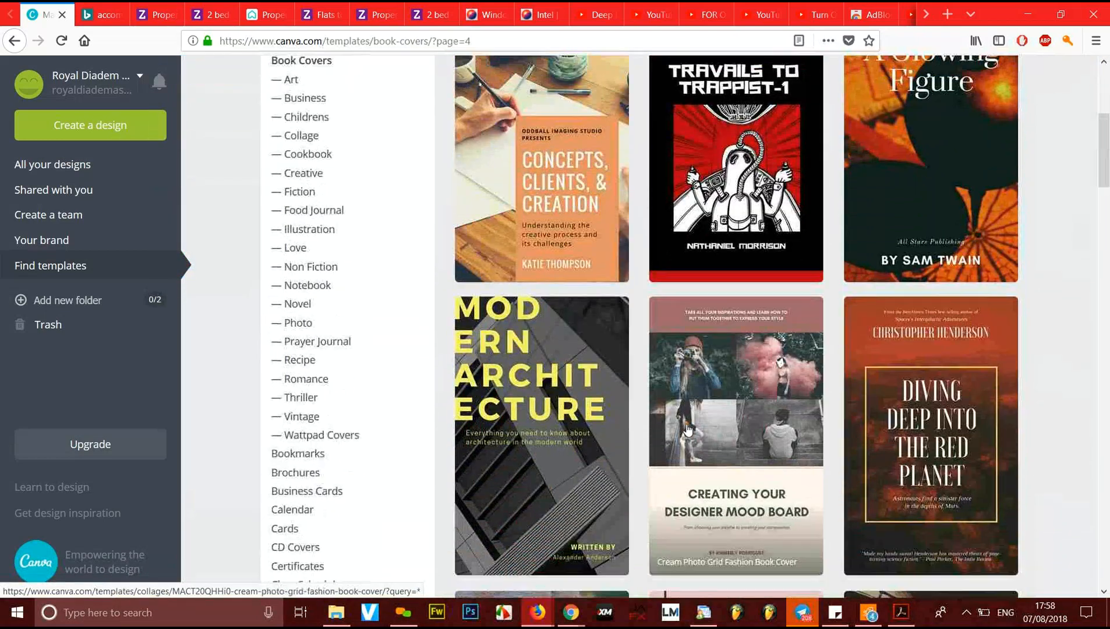
{"action": "scroll", "coordinate": [687, 430], "scroll_direction": "up", "scroll_amount": 2}
{"action": "scroll", "coordinate": [688, 430], "scroll_direction": "down", "scroll_amount": 7}
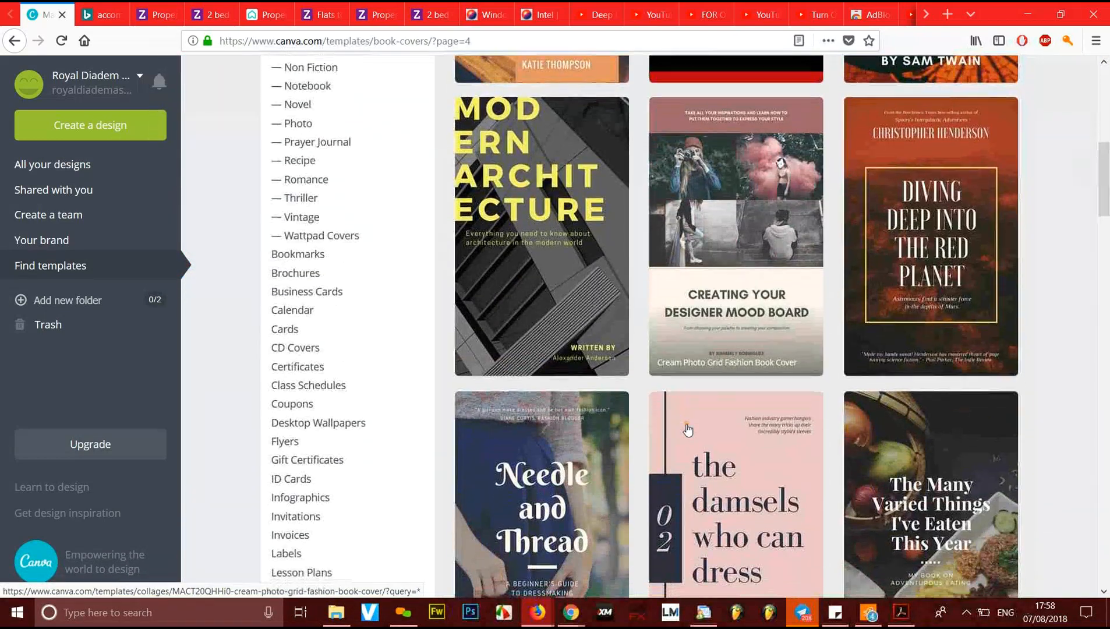
{"action": "scroll", "coordinate": [687, 430], "scroll_direction": "down", "scroll_amount": 8}
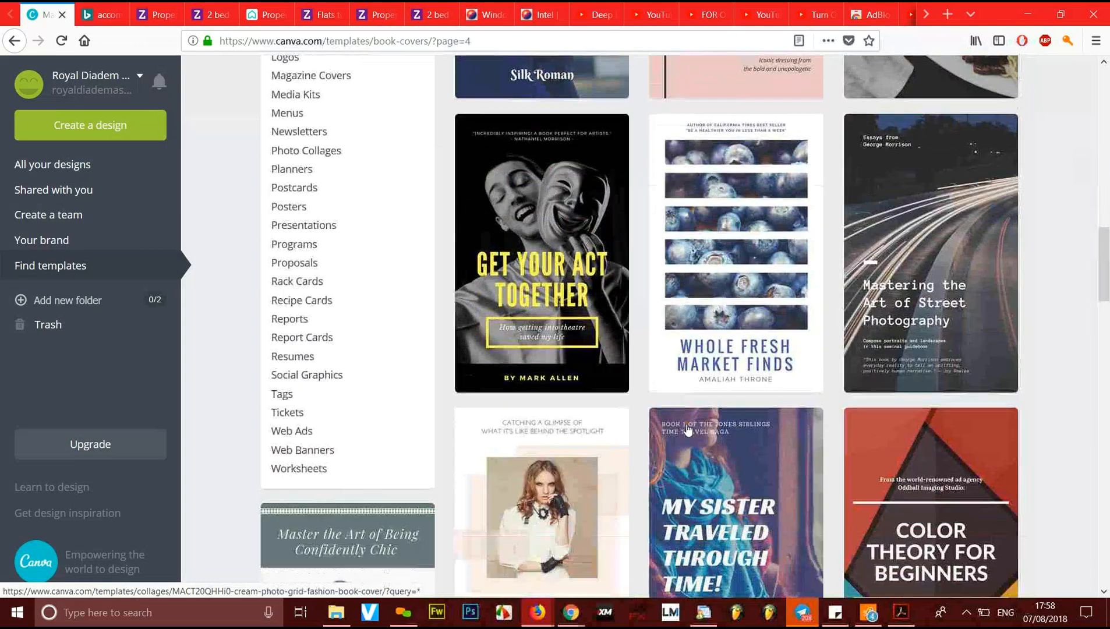
{"action": "scroll", "coordinate": [688, 430], "scroll_direction": "down", "scroll_amount": 5}
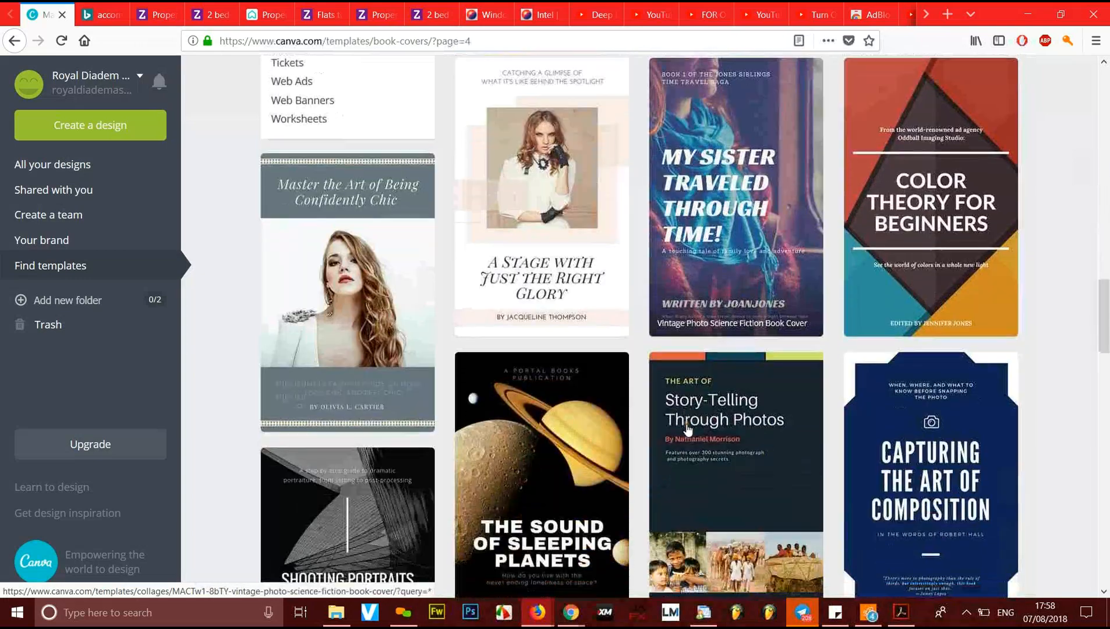
{"action": "scroll", "coordinate": [688, 430], "scroll_direction": "down", "scroll_amount": 3}
{"action": "right_click", "coordinate": [688, 423]}
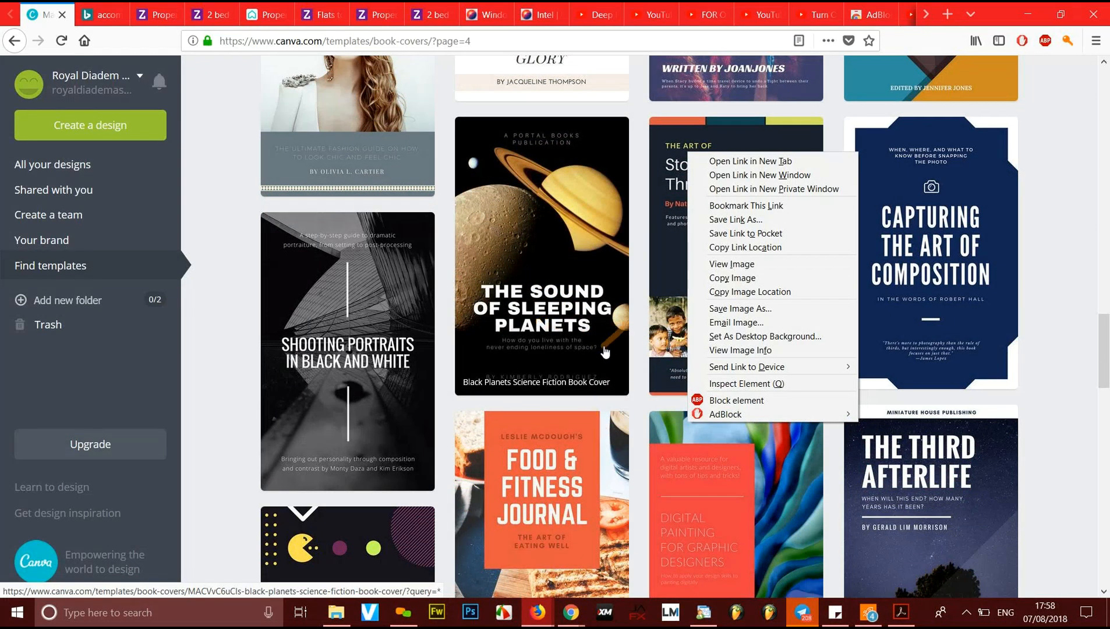
{"action": "left_click", "coordinate": [1034, 390]}
{"action": "scroll", "coordinate": [762, 377], "scroll_direction": "down", "scroll_amount": 7}
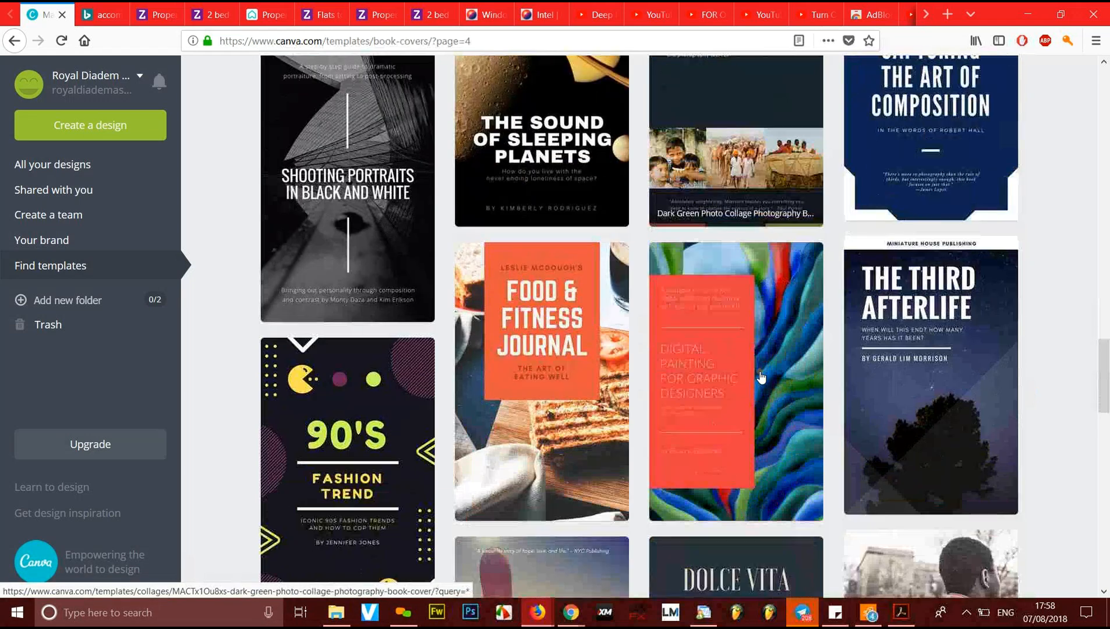
{"action": "scroll", "coordinate": [761, 377], "scroll_direction": "down", "scroll_amount": 2}
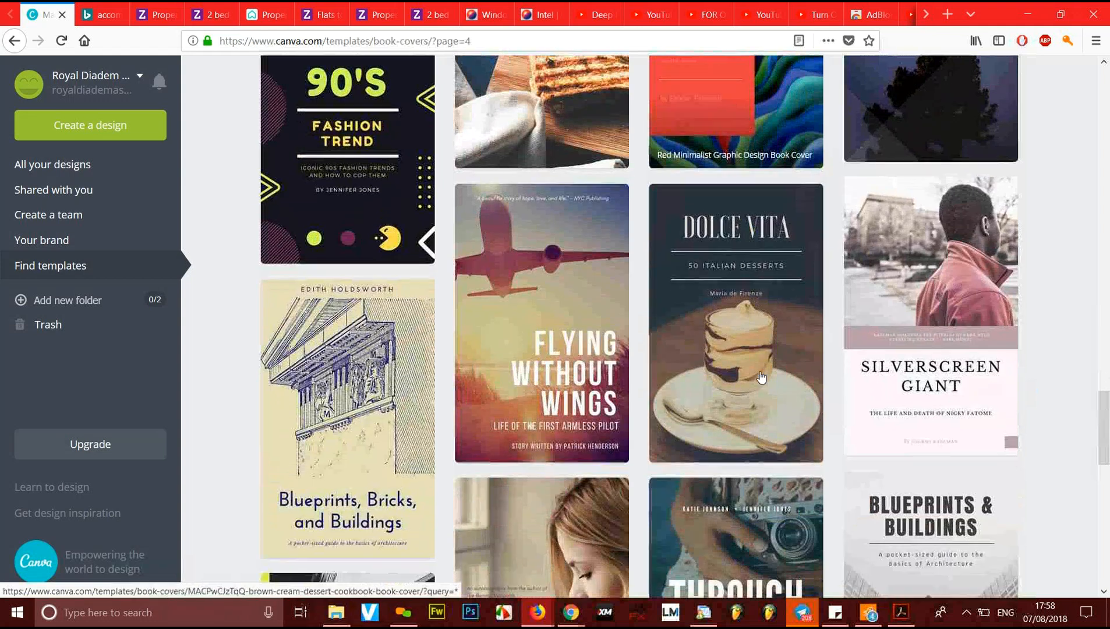
Step: Open the "Silverscreen Giant" pale pink photo autobiography book cover and start a new design from this template
{"action": "left_click", "coordinate": [915, 251]}
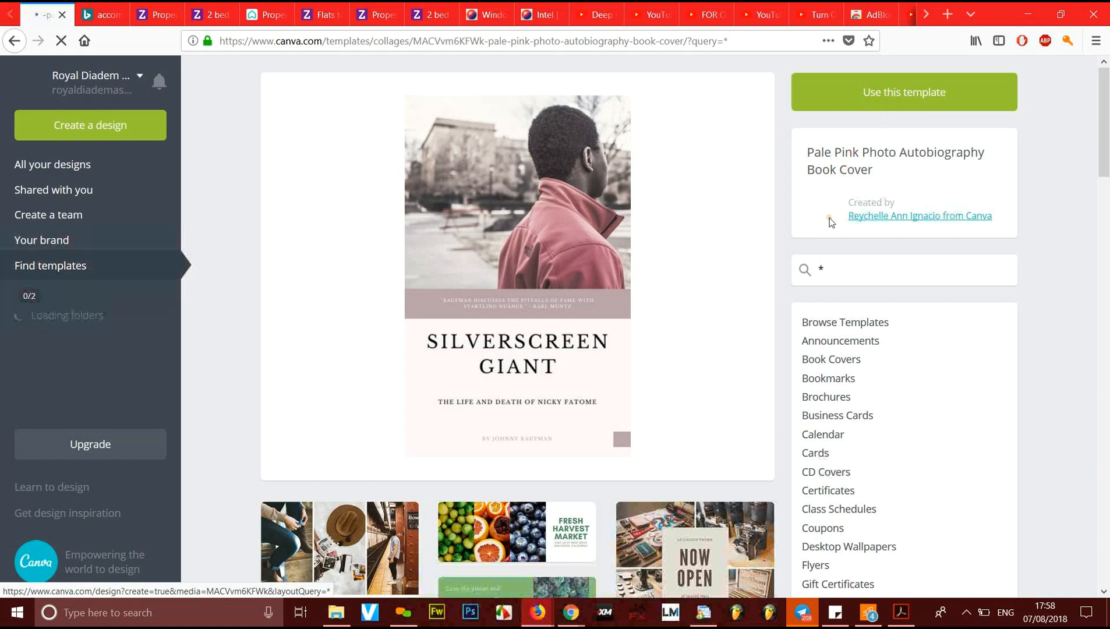
{"action": "scroll", "coordinate": [830, 218], "scroll_direction": "down", "scroll_amount": 3}
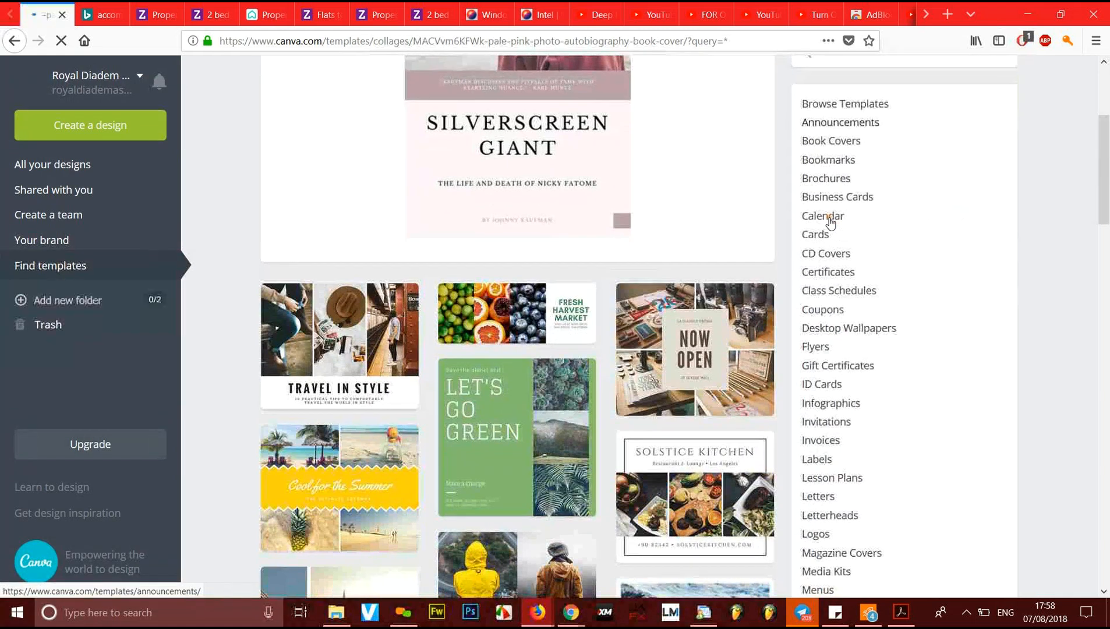
{"action": "scroll", "coordinate": [830, 218], "scroll_direction": "down", "scroll_amount": 1}
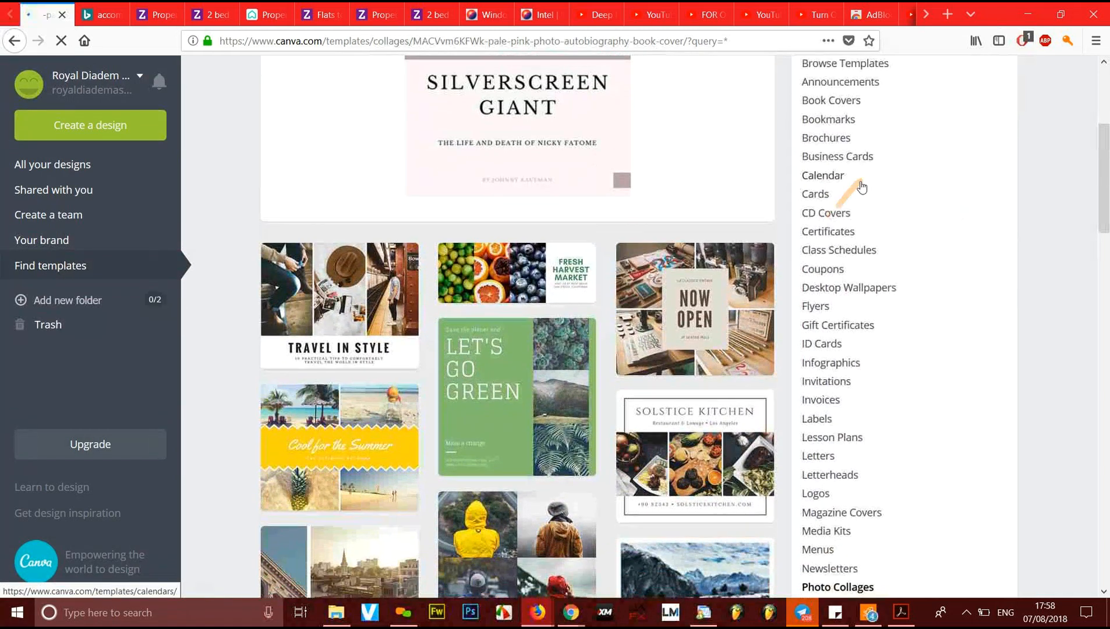
{"action": "scroll", "coordinate": [882, 108], "scroll_direction": "up", "scroll_amount": 5}
{"action": "left_click", "coordinate": [882, 107]}
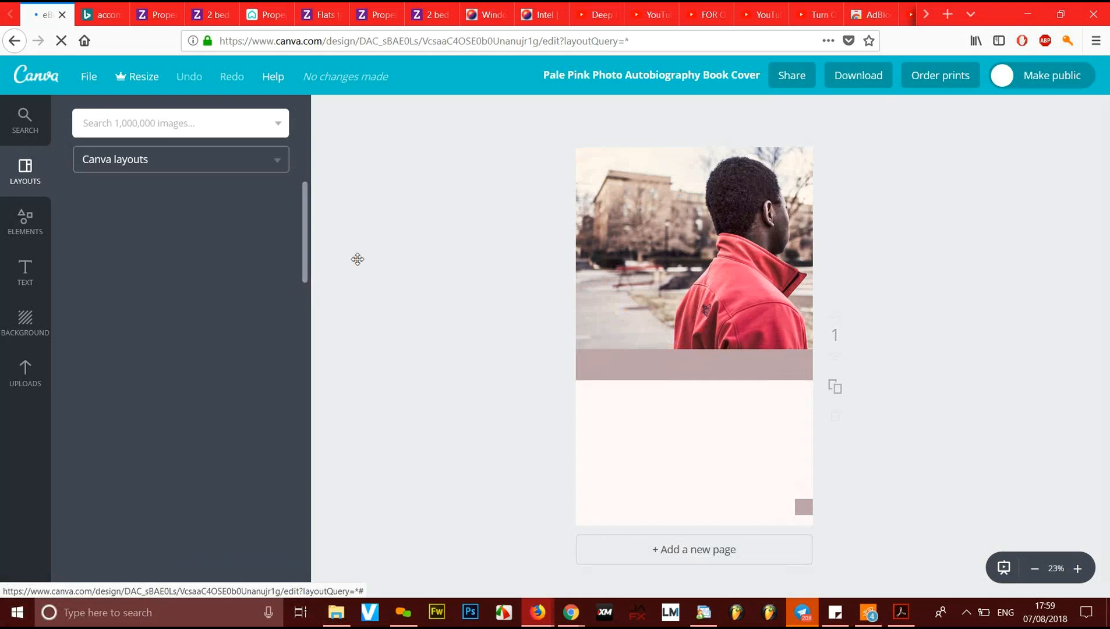
Step: Search Bing for "world" and try to open the image results
{"action": "left_click", "coordinate": [97, 15]}
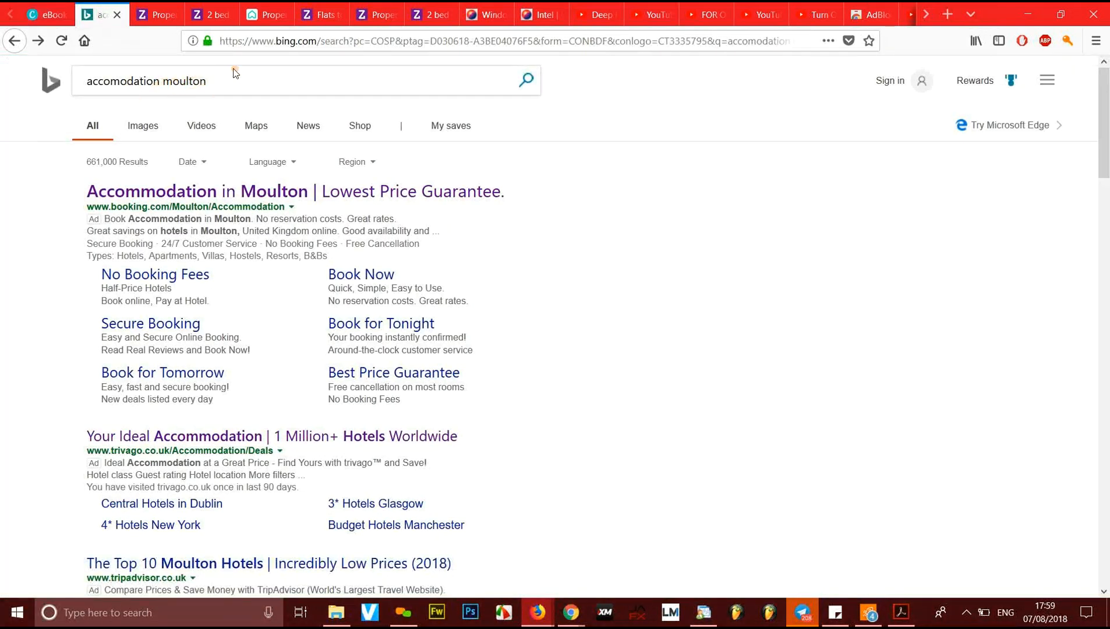
{"action": "left_click", "coordinate": [250, 86]}
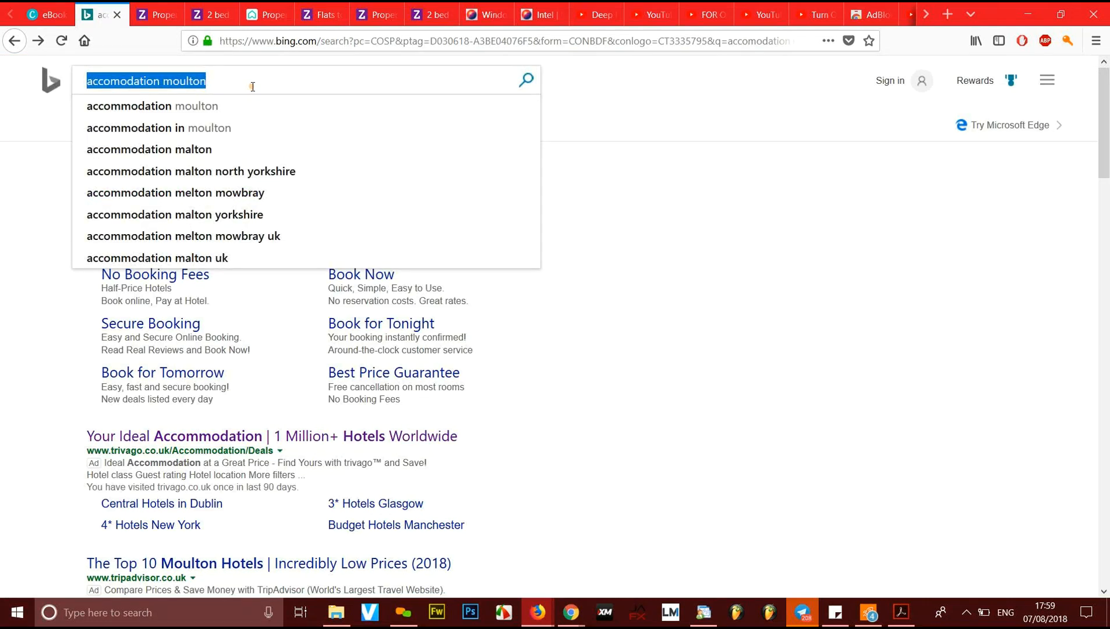
{"action": "type", "text": "world"}
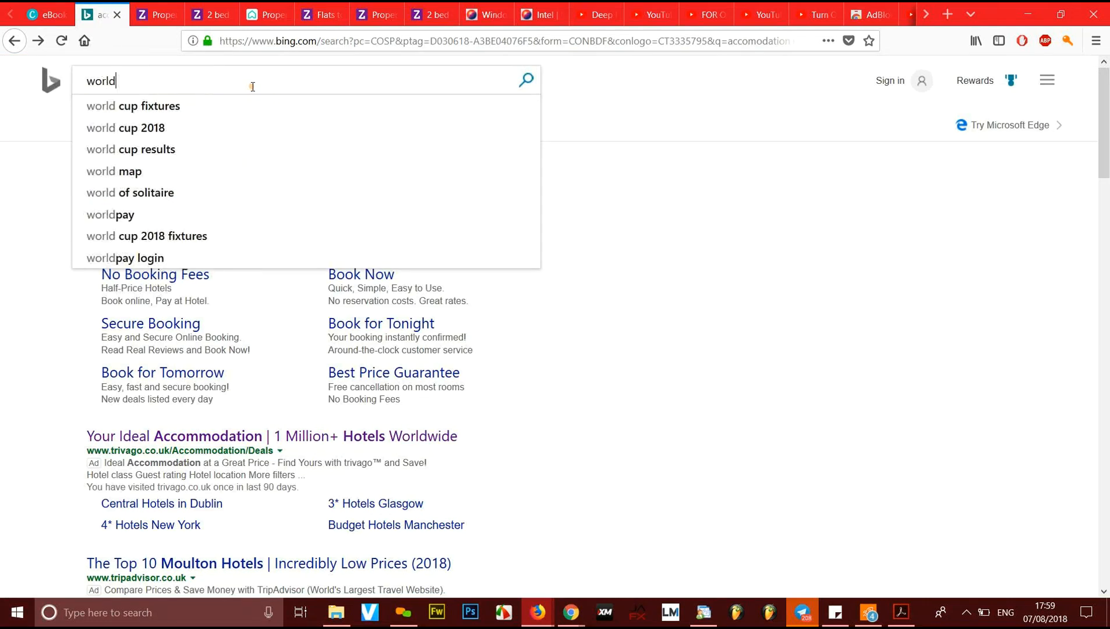
{"action": "key", "text": "Return"}
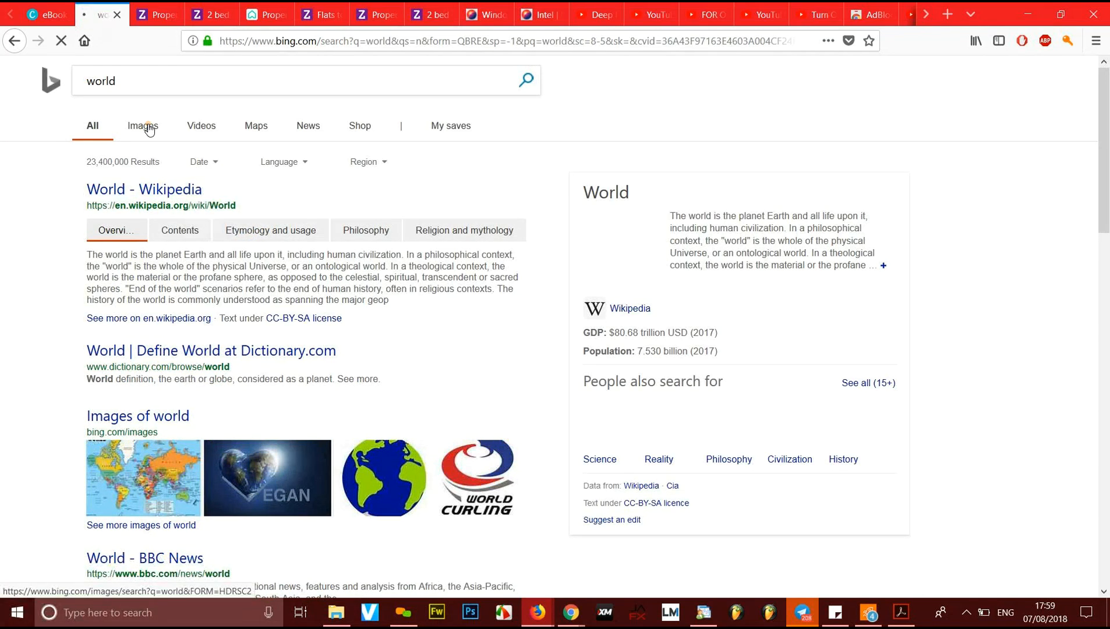
{"action": "left_click", "coordinate": [214, 233]}
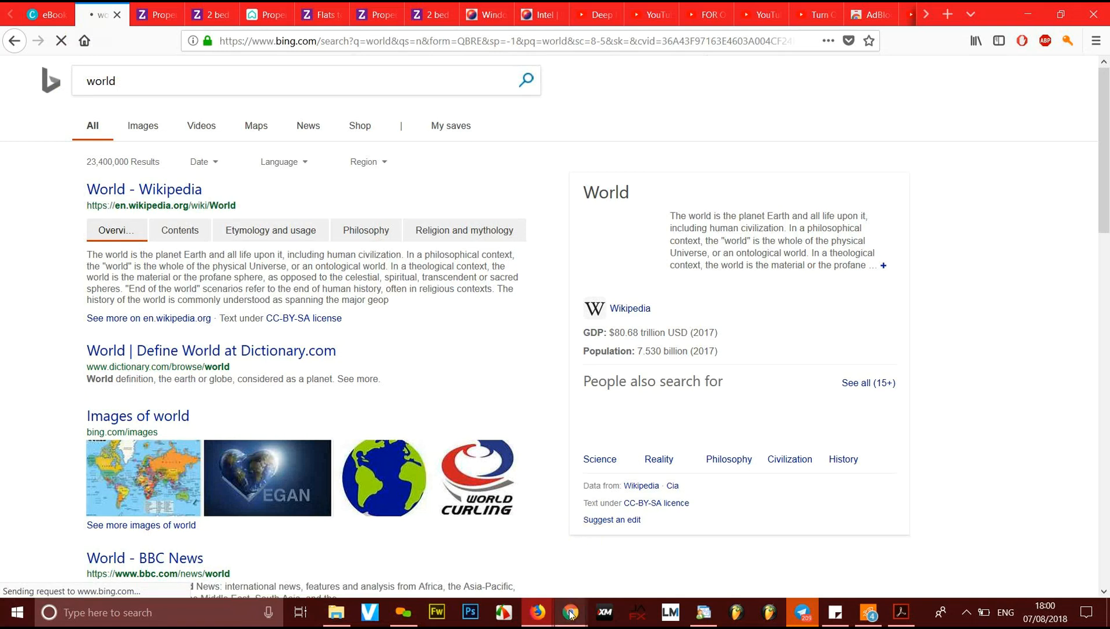
Step: Switch to the Chrome window holding the Canva login page and search Google for "world" from there
{"action": "mouse_move", "coordinate": [570, 615]}
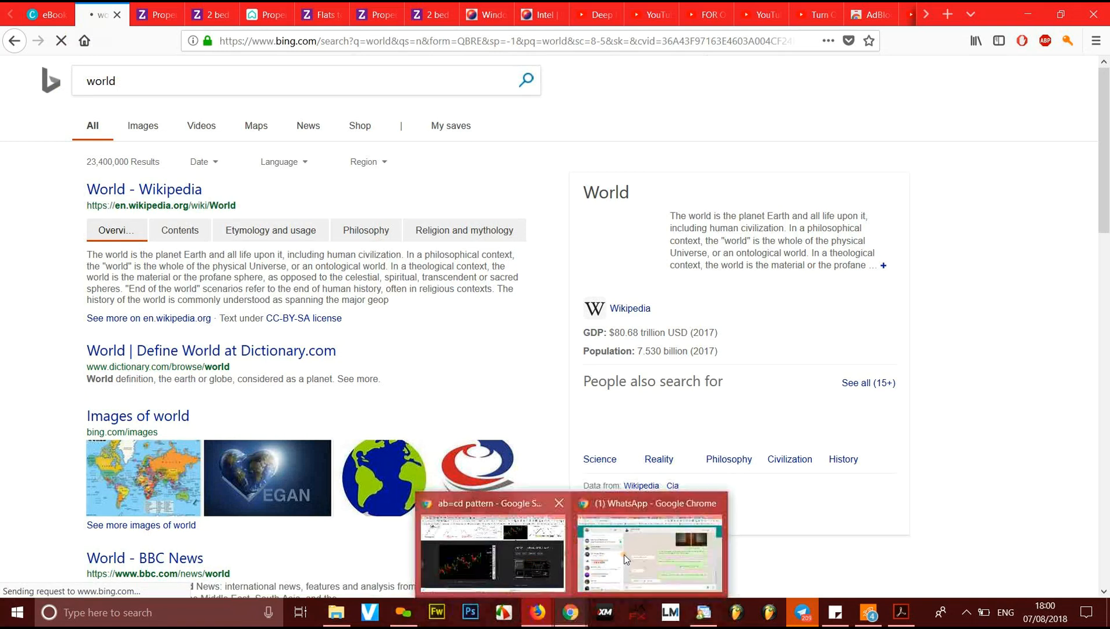
{"action": "left_click", "coordinate": [625, 559]}
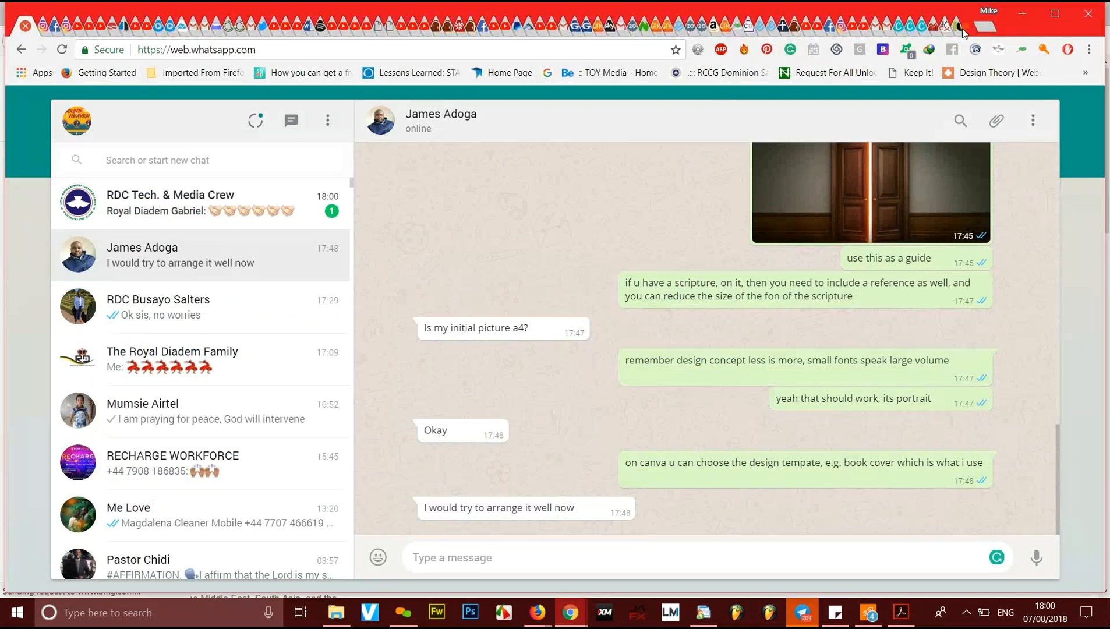
{"action": "left_click", "coordinate": [924, 27]}
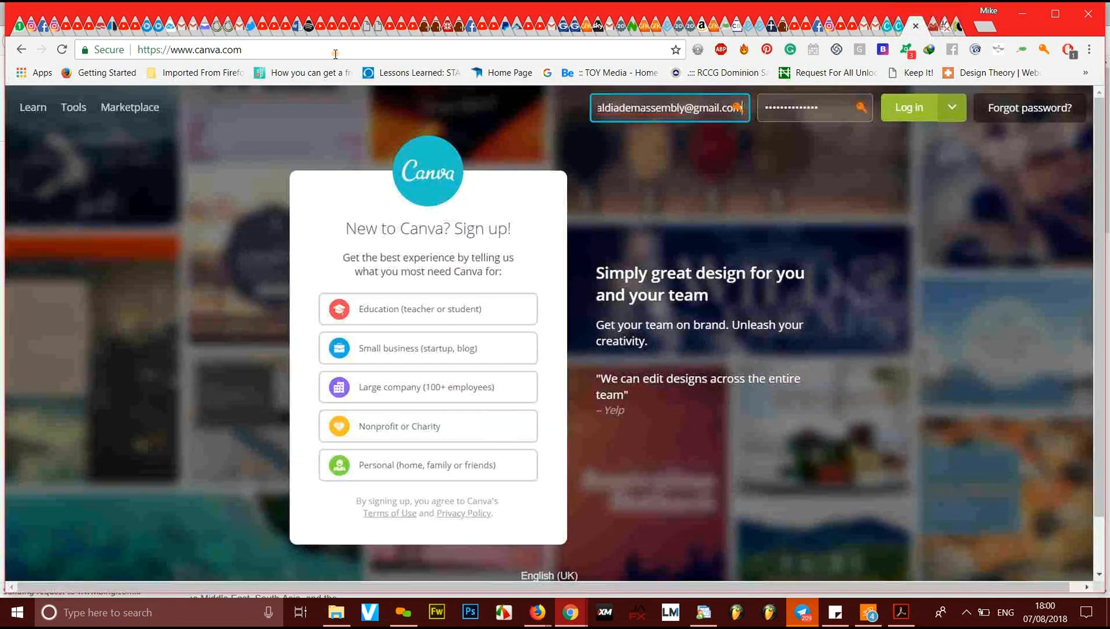
{"action": "left_click", "coordinate": [336, 54]}
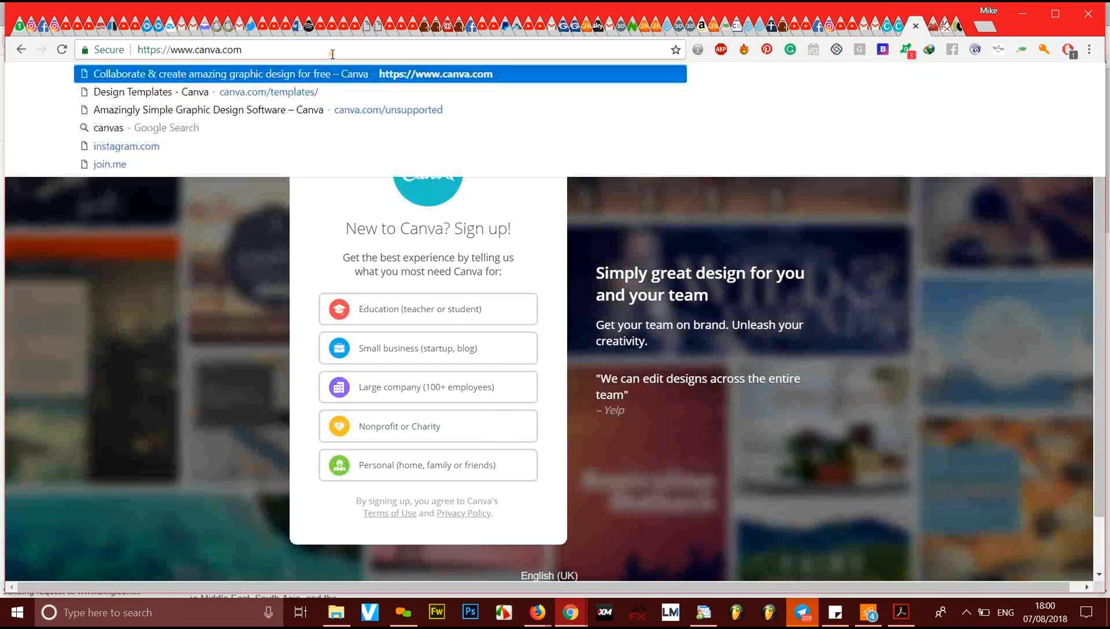
{"action": "type", "text": "world"}
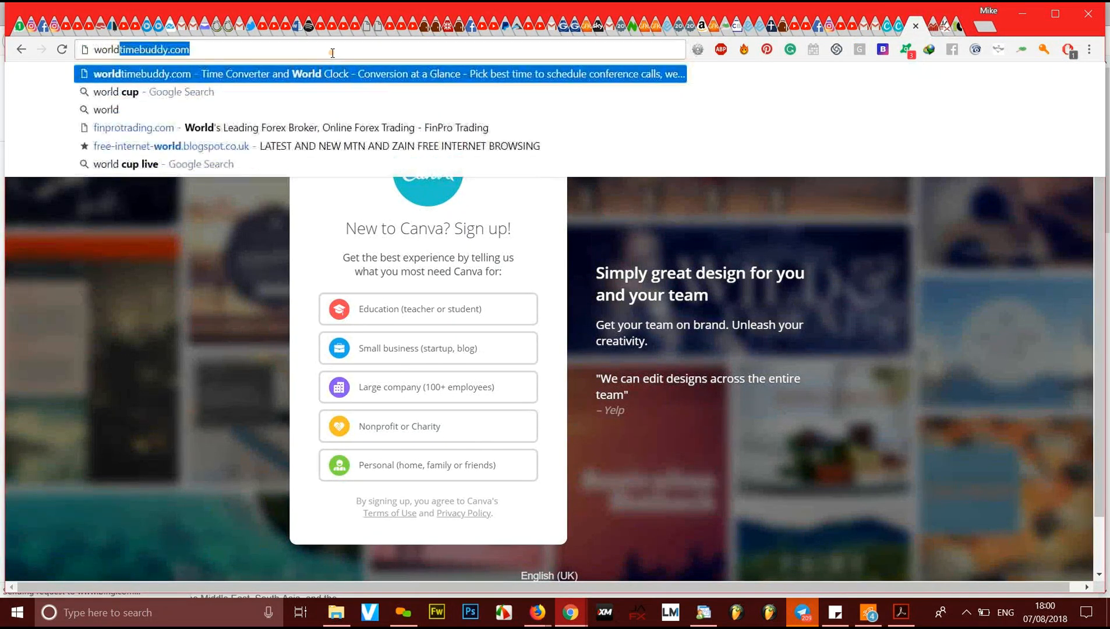
{"action": "key", "text": "Delete"}
{"action": "key", "text": "Return"}
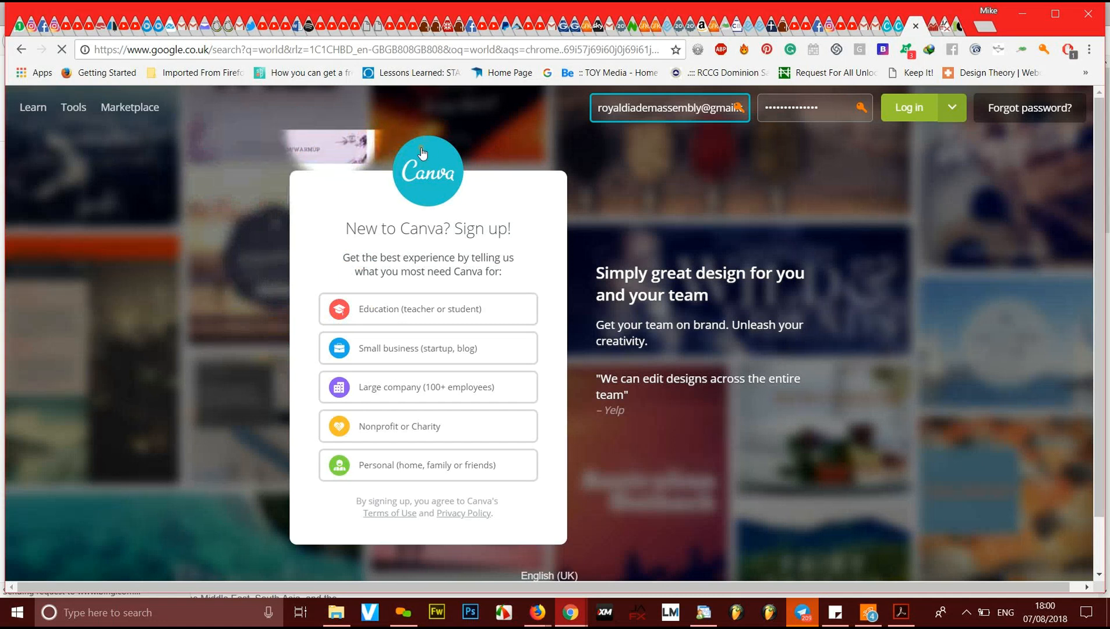
{"action": "key", "text": "alt+Tab"}
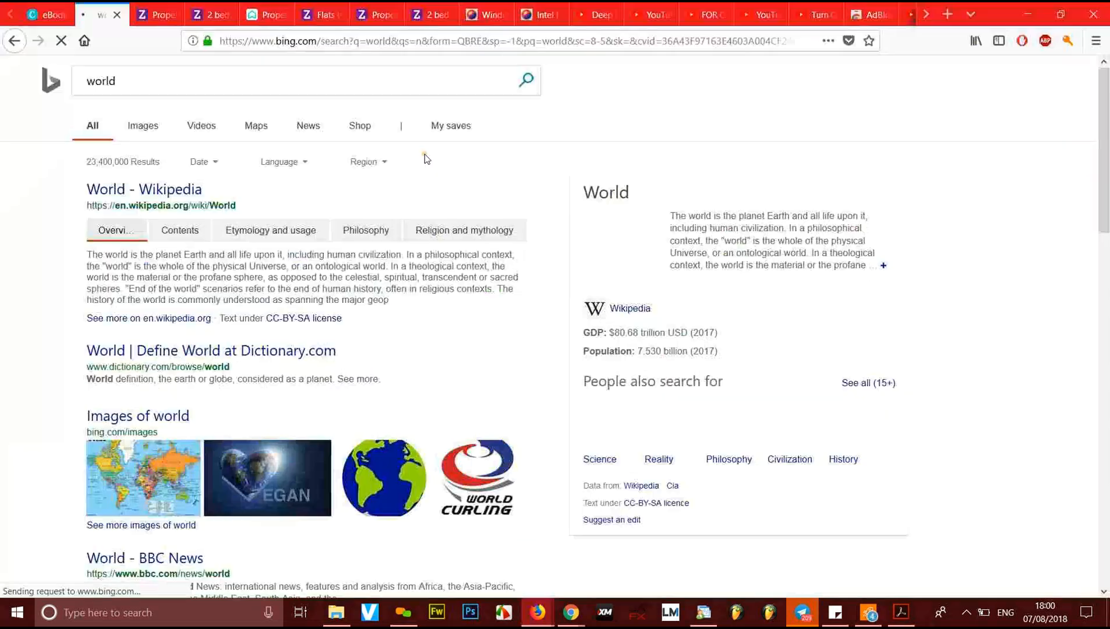
{"action": "key", "text": "alt+Tab"}
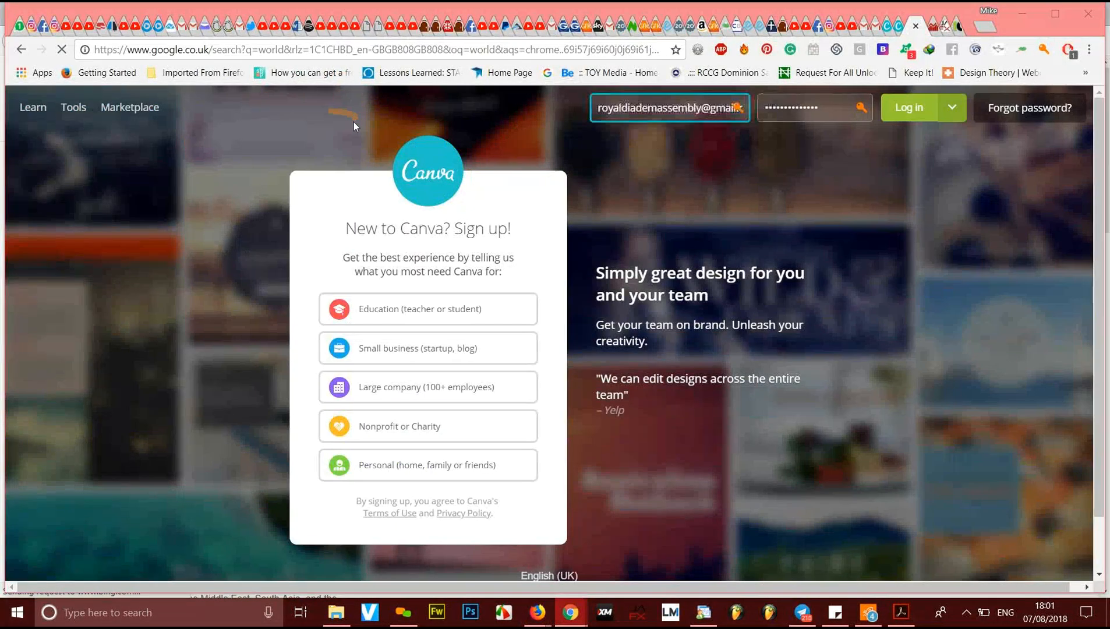
{"action": "key", "text": "alt+Tab"}
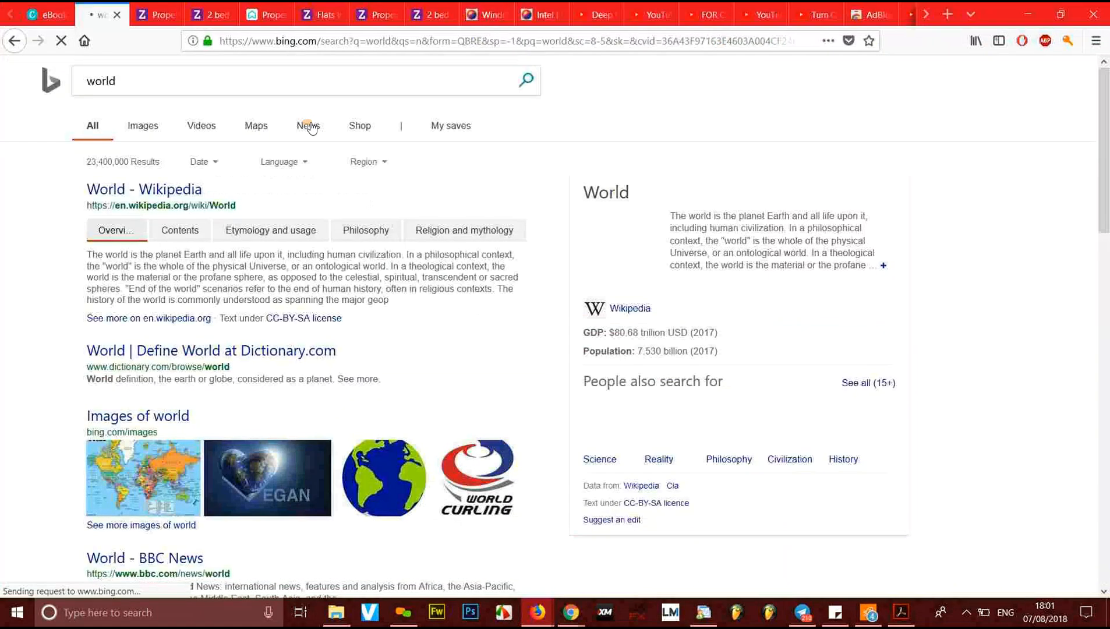
Step: Open the Google image results for "world" and preview the picture of hands encircling a globe
{"action": "key", "text": "alt+Tab"}
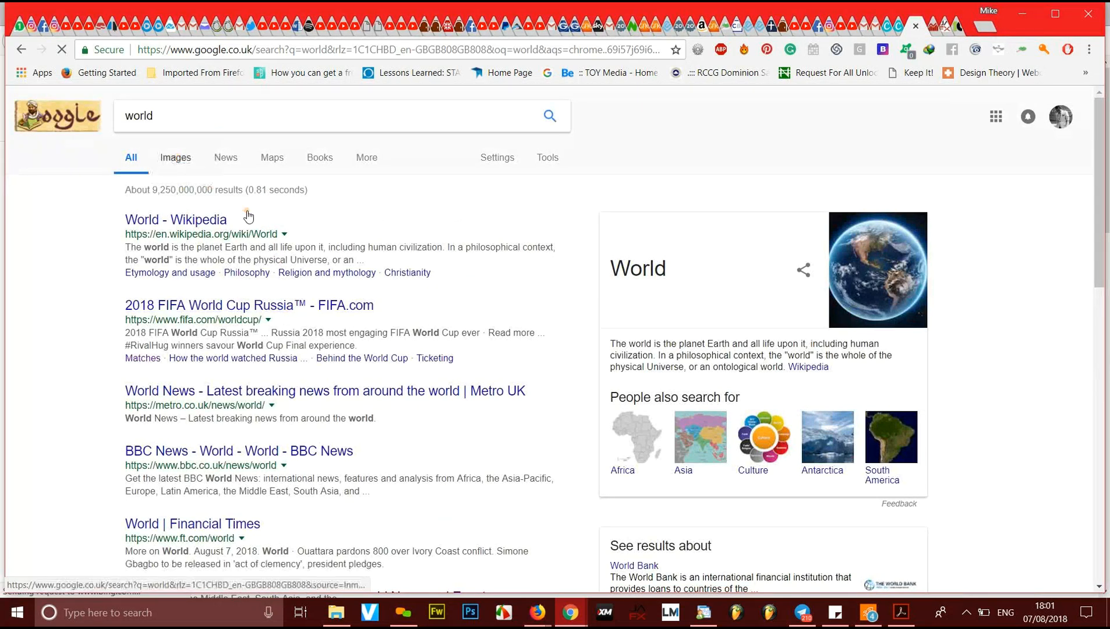
{"action": "key", "text": "alt+Tab"}
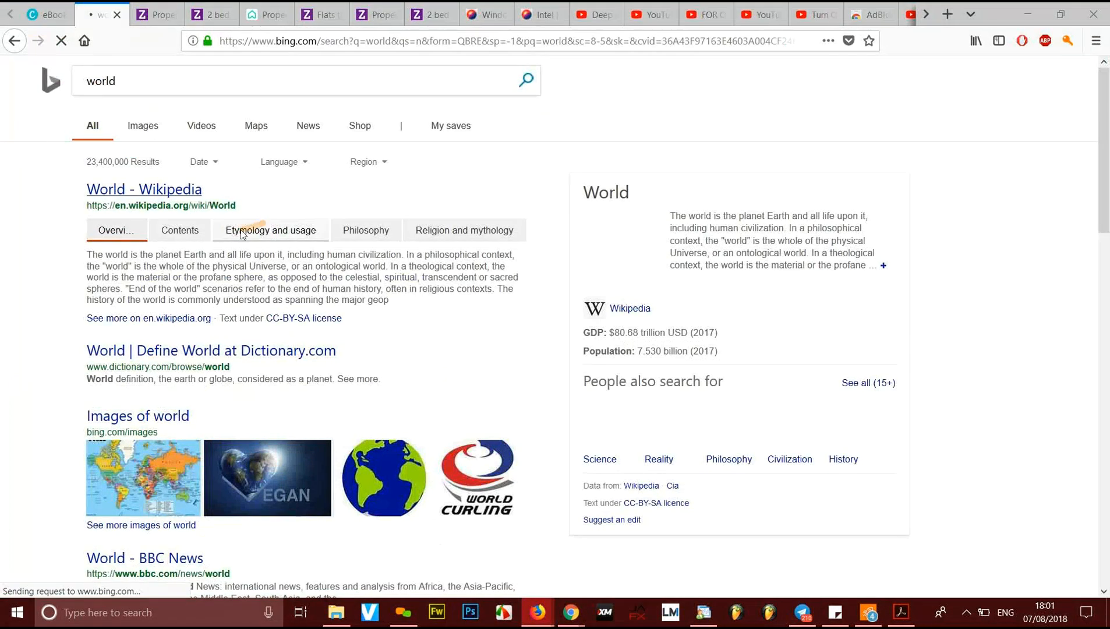
{"action": "key", "text": "alt+Tab"}
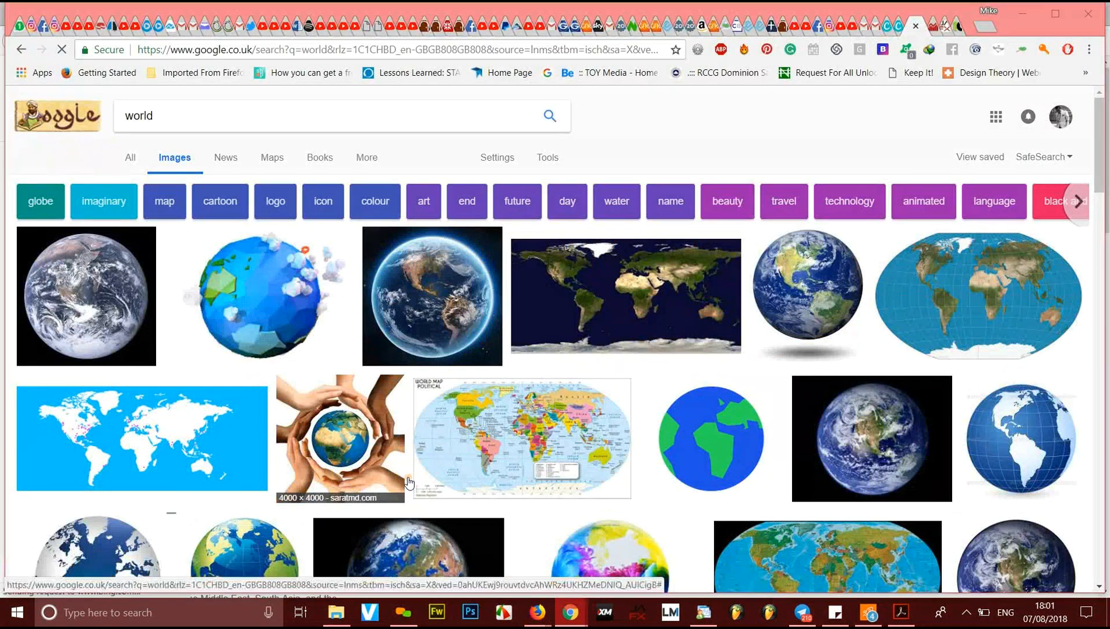
{"action": "left_click", "coordinate": [525, 466]}
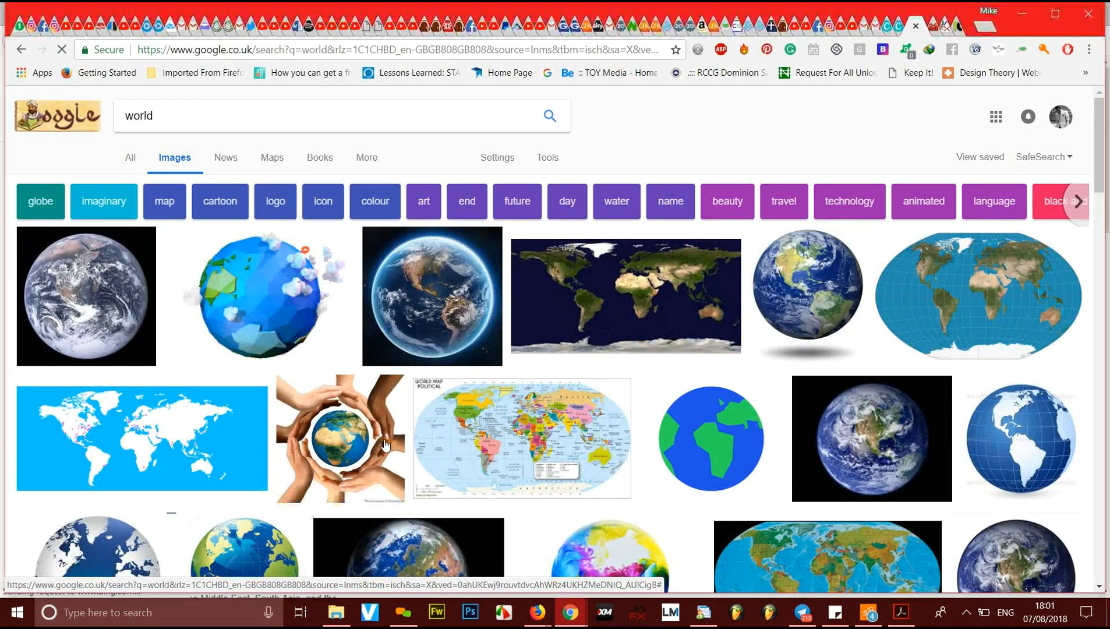
{"action": "left_click", "coordinate": [337, 433]}
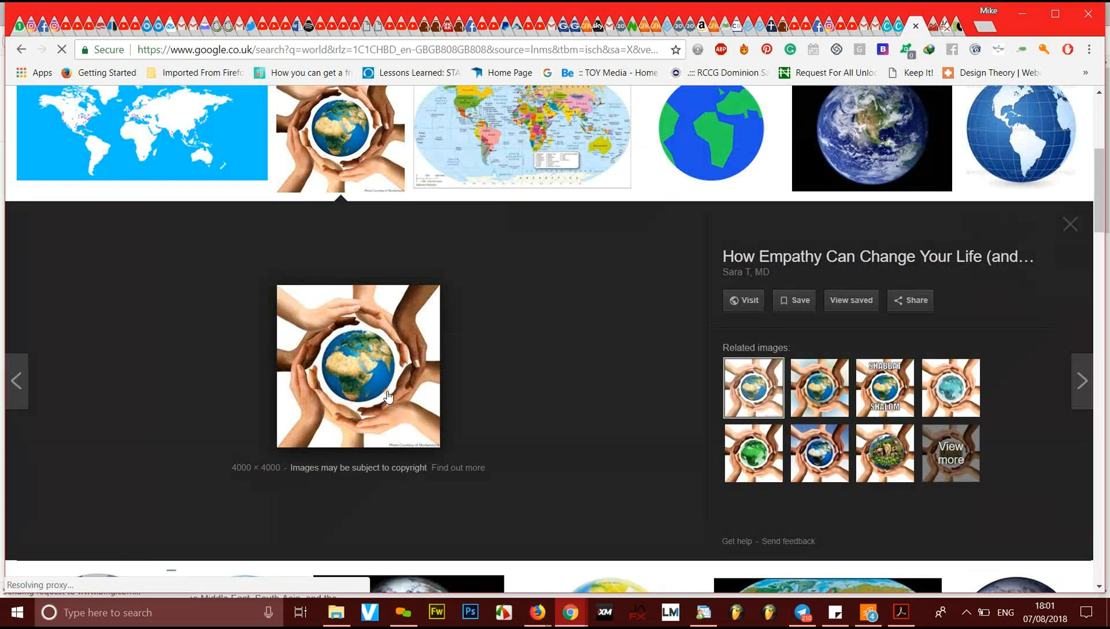
Step: Save the previewed globe-and-hands image to the Desktop as download.jpg, in JPEG format
{"action": "right_click", "coordinate": [383, 391]}
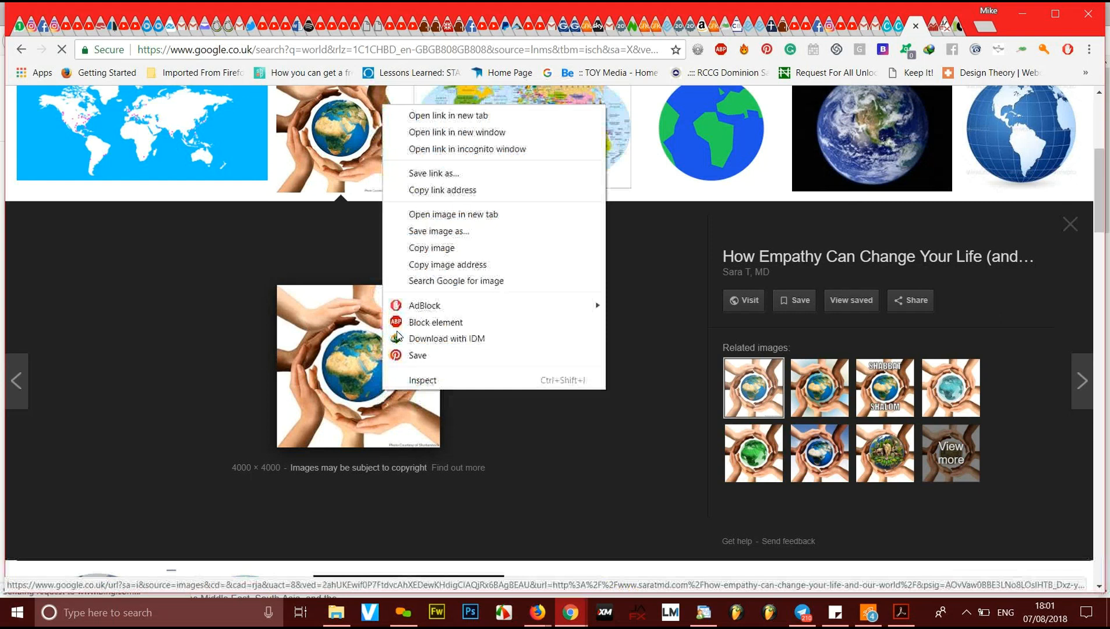
{"action": "left_click", "coordinate": [447, 236]}
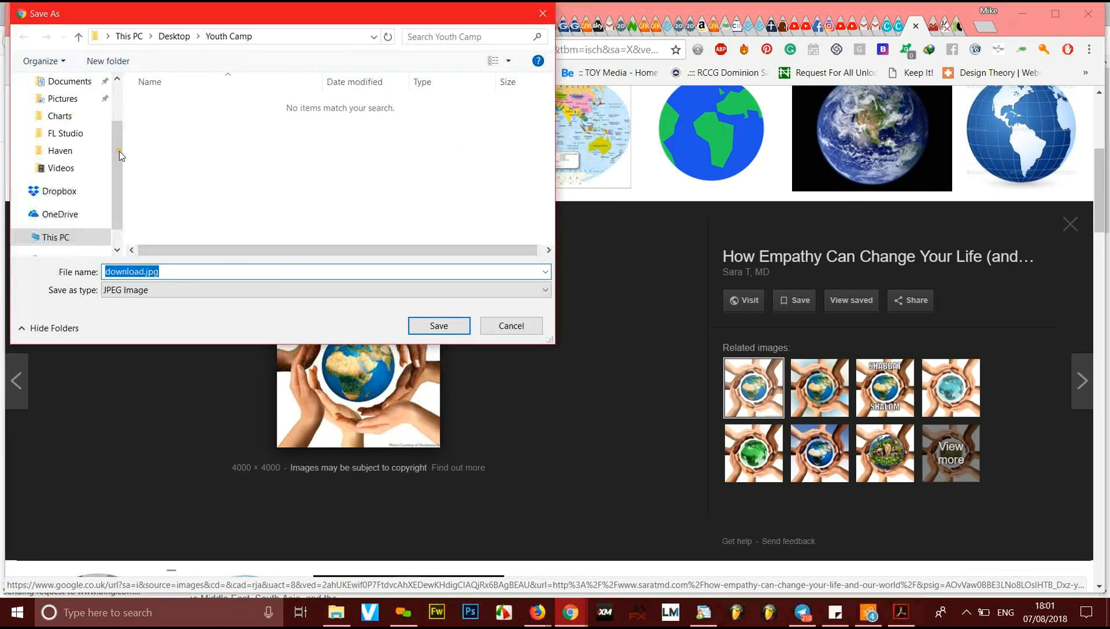
{"action": "scroll", "coordinate": [75, 108], "scroll_direction": "up", "scroll_amount": 2}
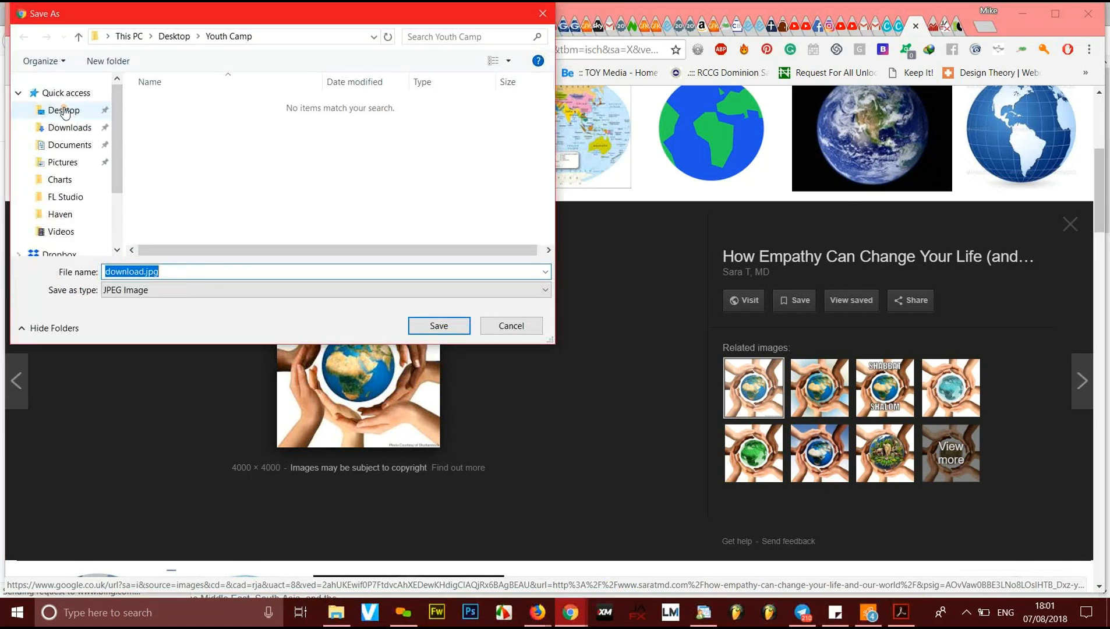
{"action": "left_click", "coordinate": [64, 111]}
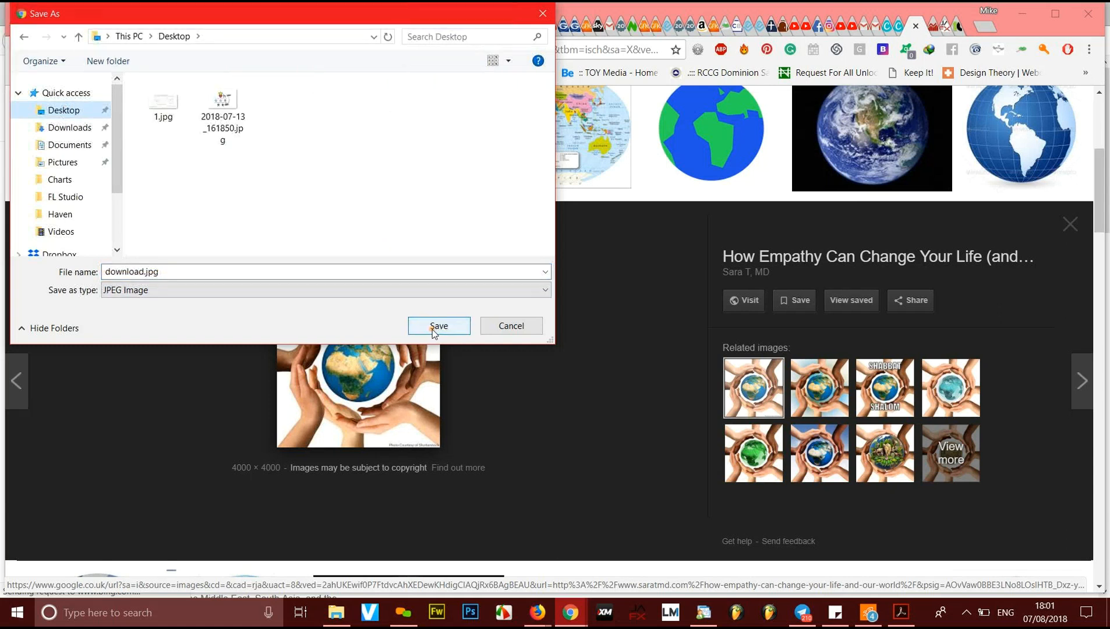
{"action": "left_click", "coordinate": [438, 327]}
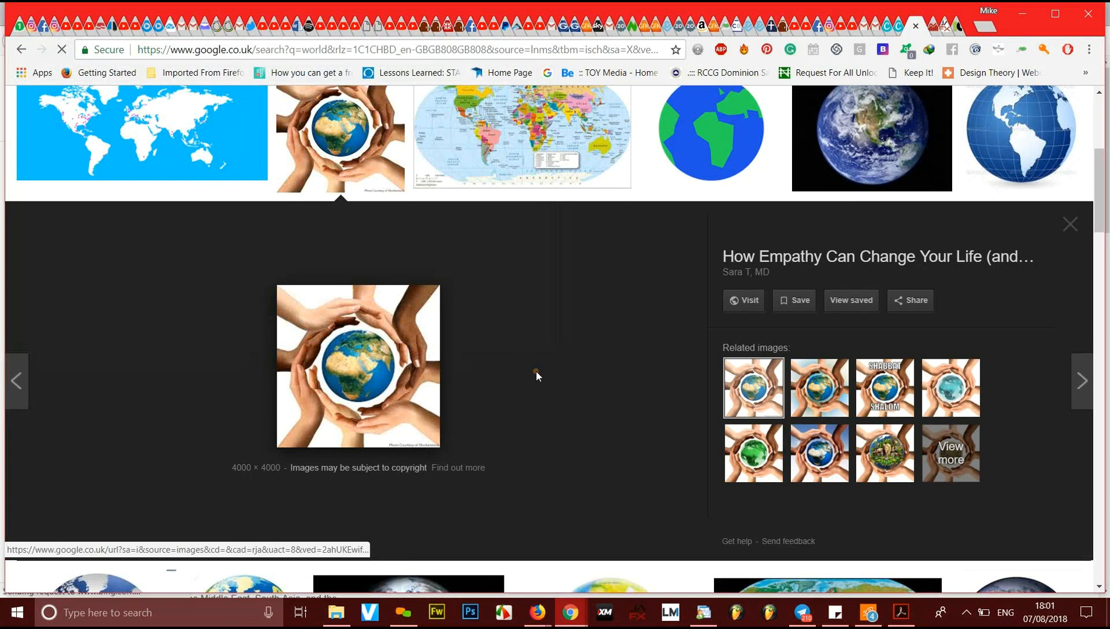
Step: Switch to the Firefox window with the Canva book cover and upload download.jpg from the Desktop
{"action": "key", "text": "alt+Tab"}
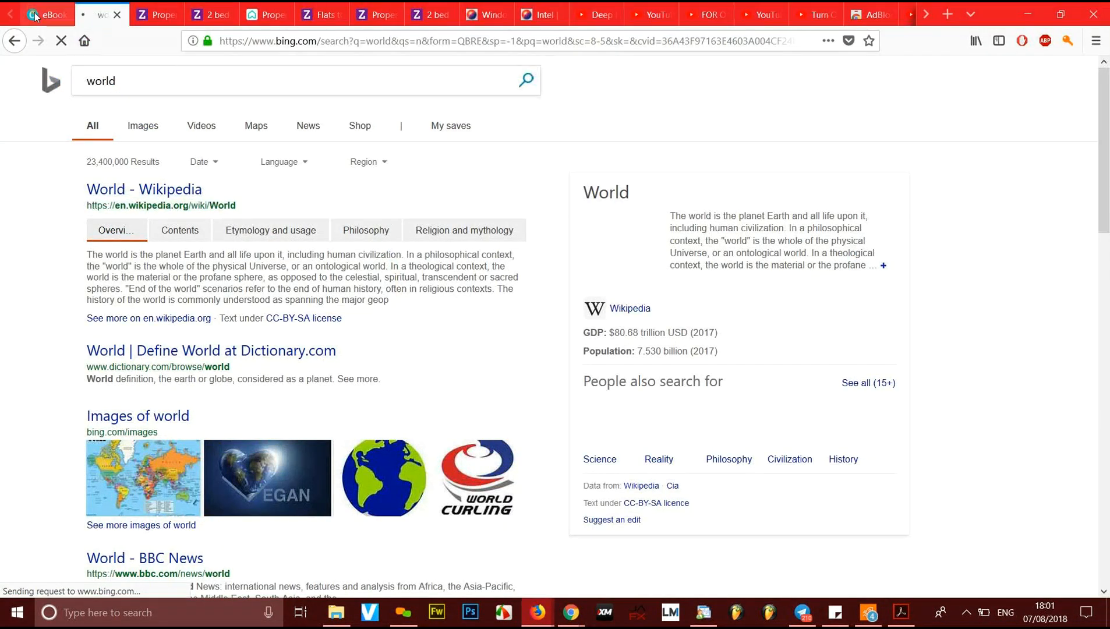
{"action": "left_click", "coordinate": [31, 13]}
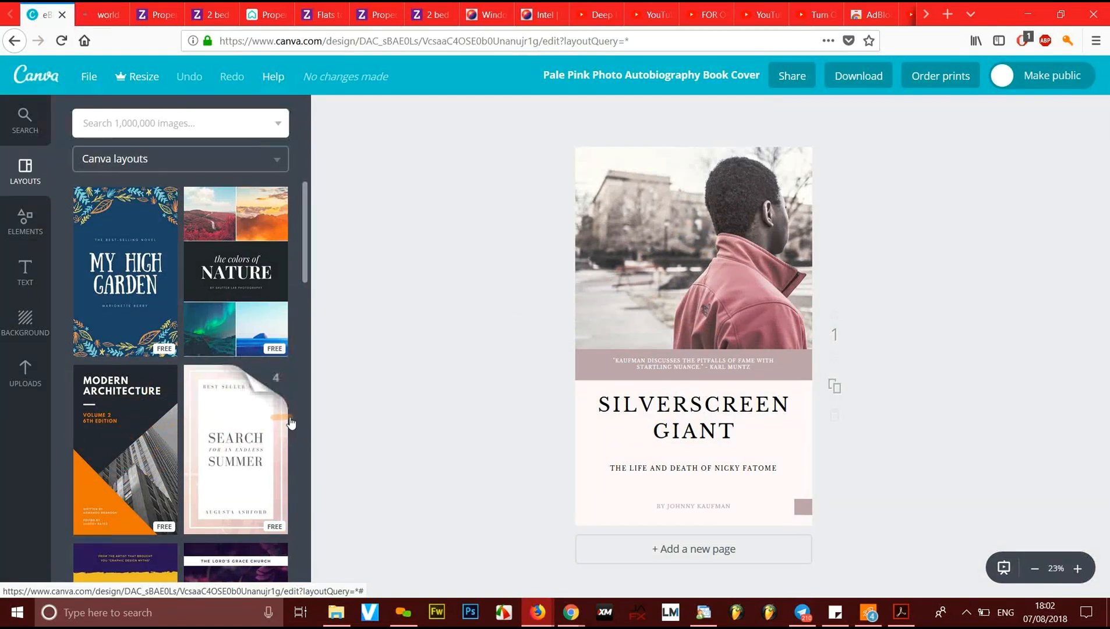
{"action": "left_click", "coordinate": [25, 385]}
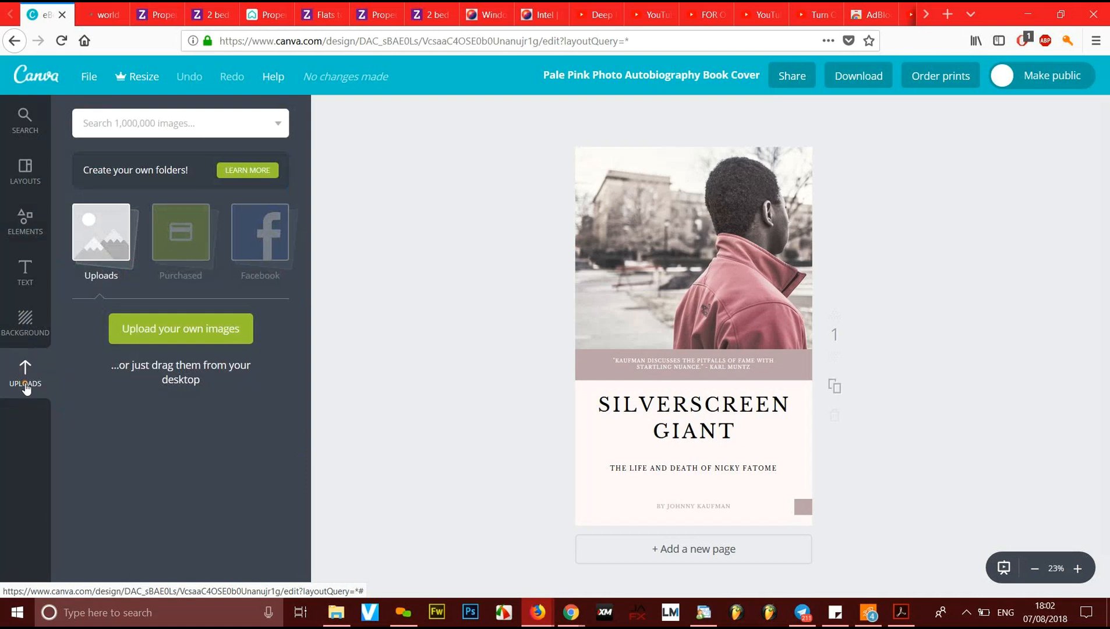
{"action": "left_click", "coordinate": [187, 337]}
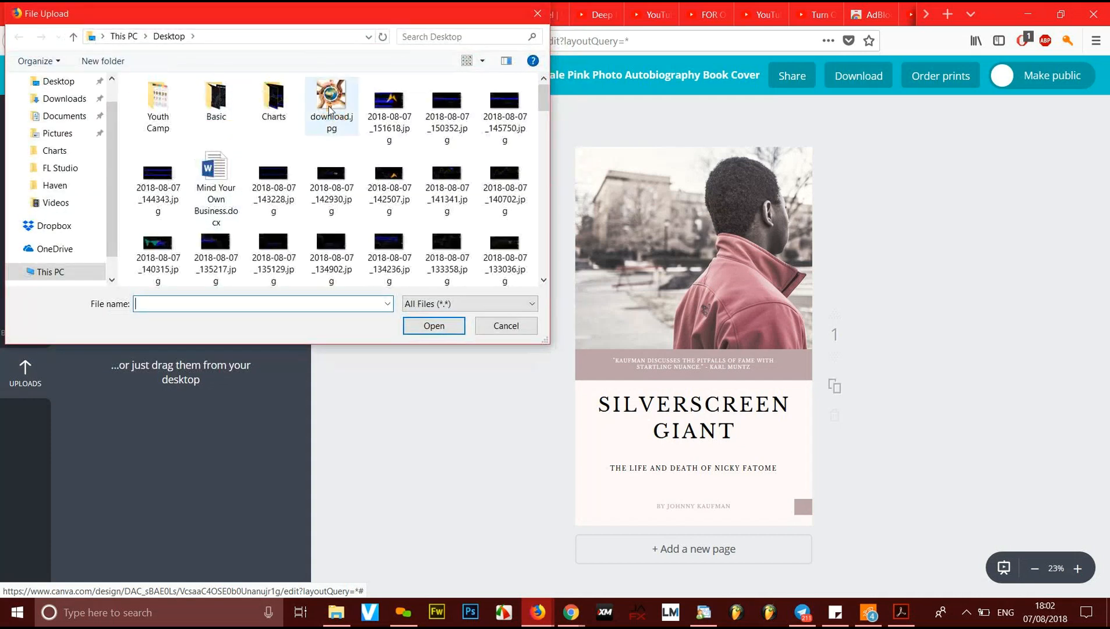
{"action": "double_click", "coordinate": [325, 102]}
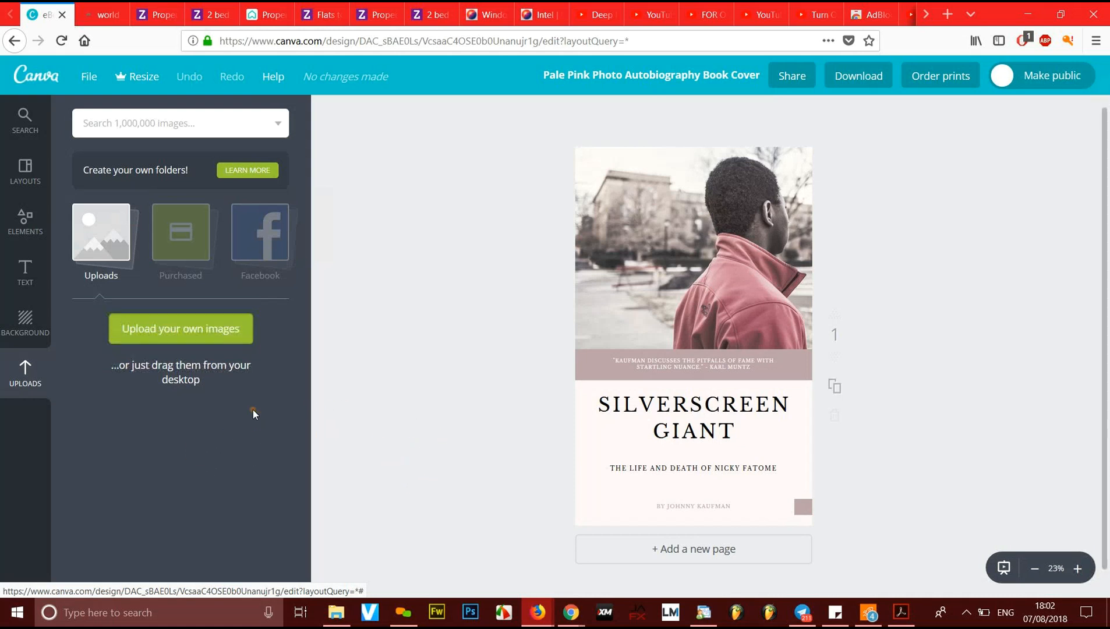
Step: Return to the Google image results in Chrome and preview the related Tata group picture of a blue glass globe in cupped hands
{"action": "key", "text": "alt+Tab"}
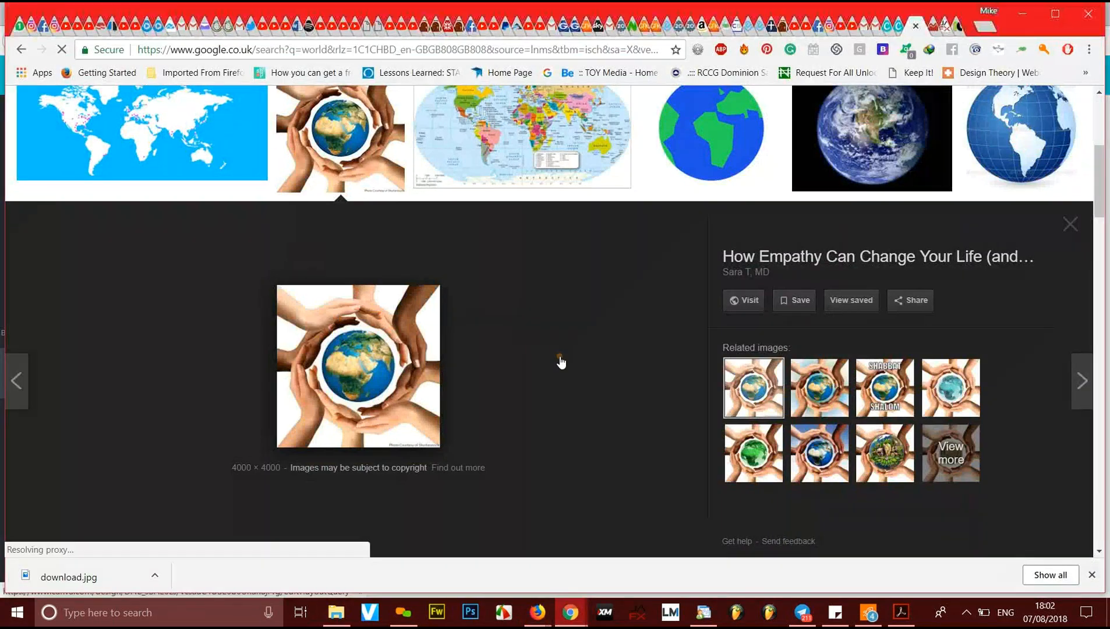
{"action": "scroll", "coordinate": [560, 362], "scroll_direction": "down", "scroll_amount": 6}
{"action": "scroll", "coordinate": [559, 361], "scroll_direction": "down", "scroll_amount": 2}
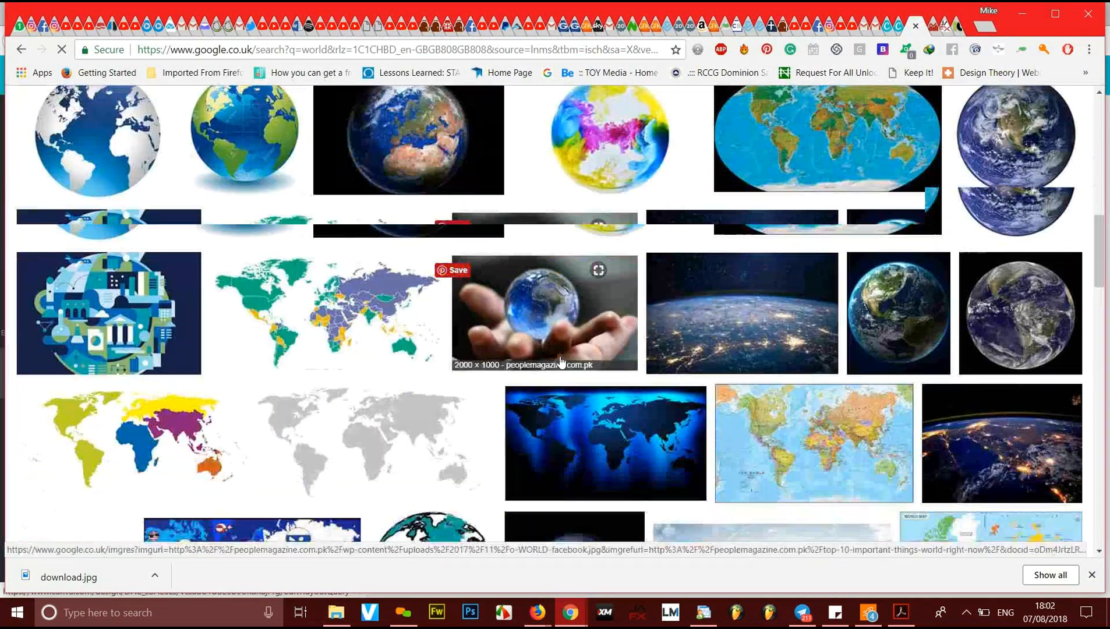
{"action": "scroll", "coordinate": [555, 422], "scroll_direction": "down", "scroll_amount": 4}
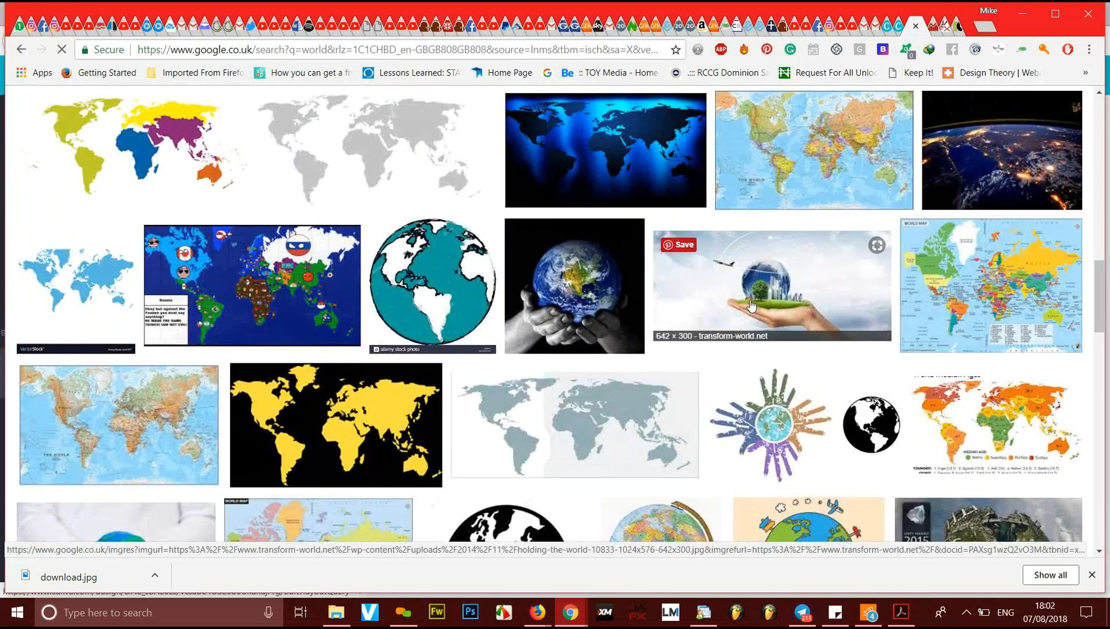
{"action": "left_click", "coordinate": [752, 306]}
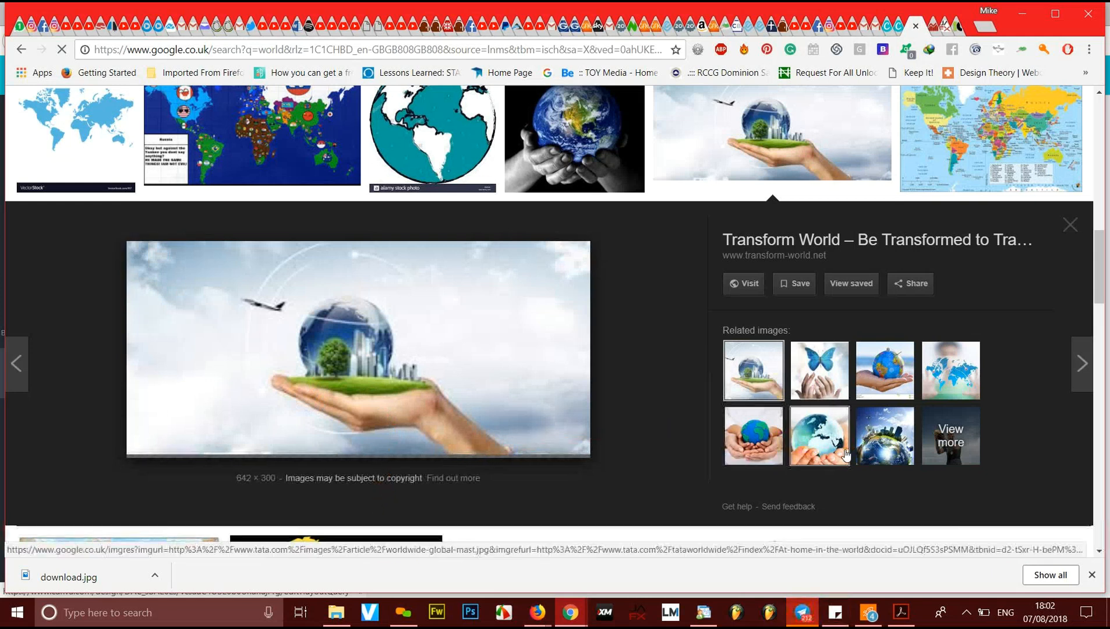
{"action": "left_click", "coordinate": [812, 453]}
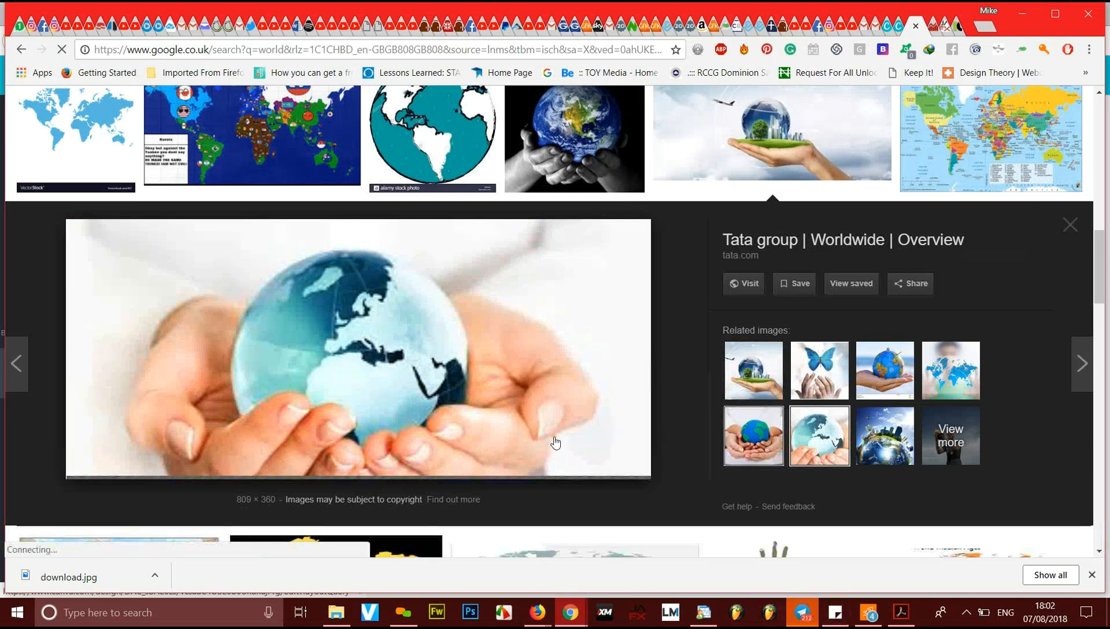
Step: Save the previewed blue globe image to the Desktop as worldwide-global-mast.jpg
{"action": "right_click", "coordinate": [340, 350]}
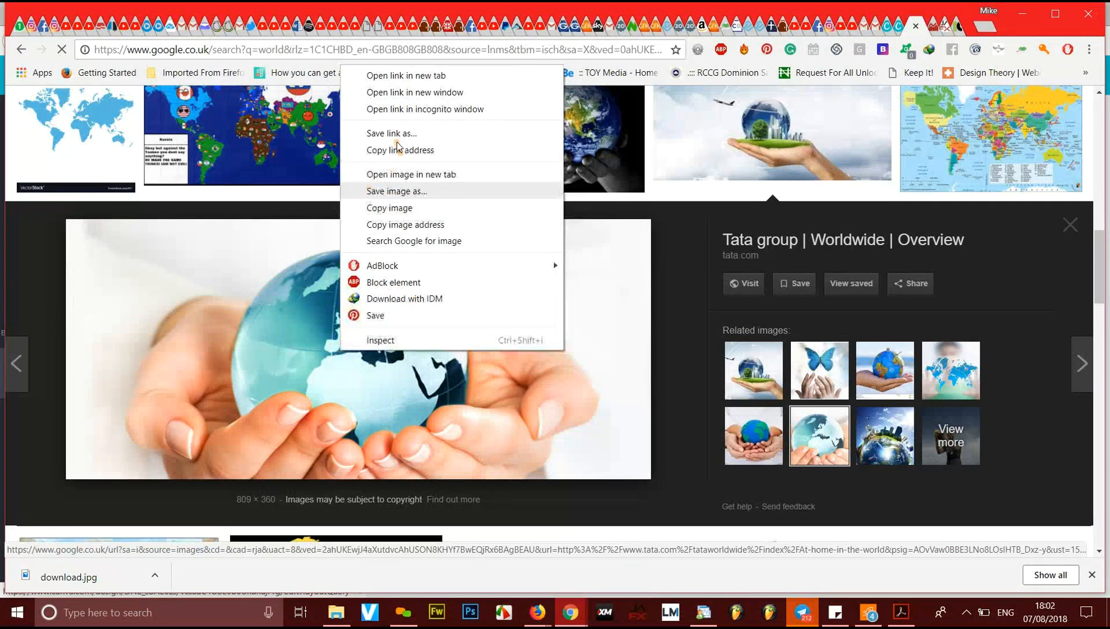
{"action": "left_click", "coordinate": [400, 193]}
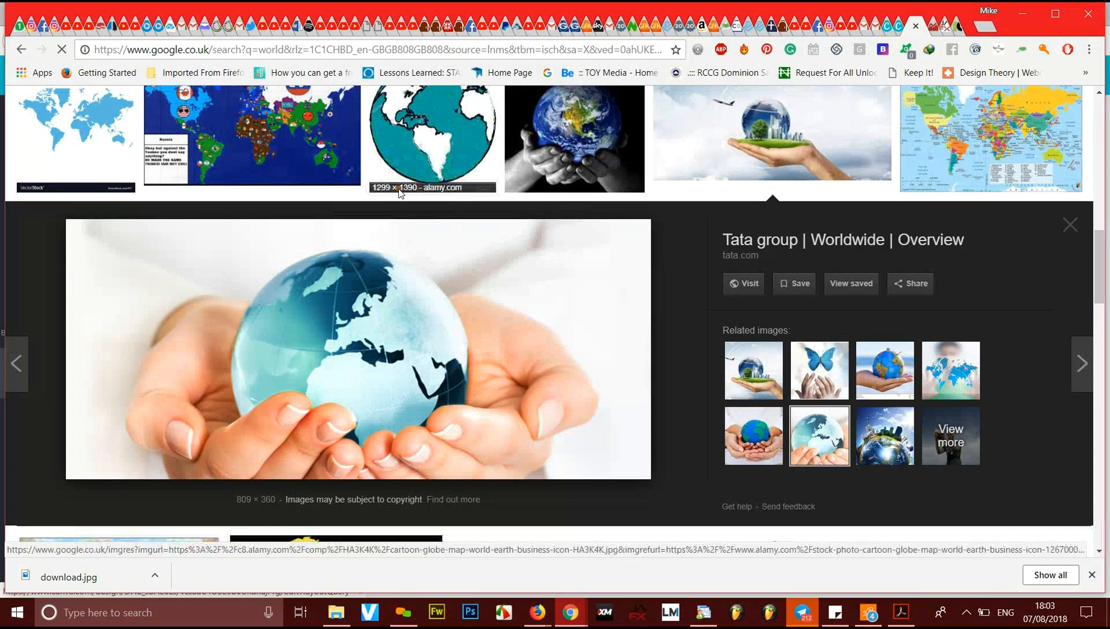
{"action": "left_click", "coordinate": [429, 328]}
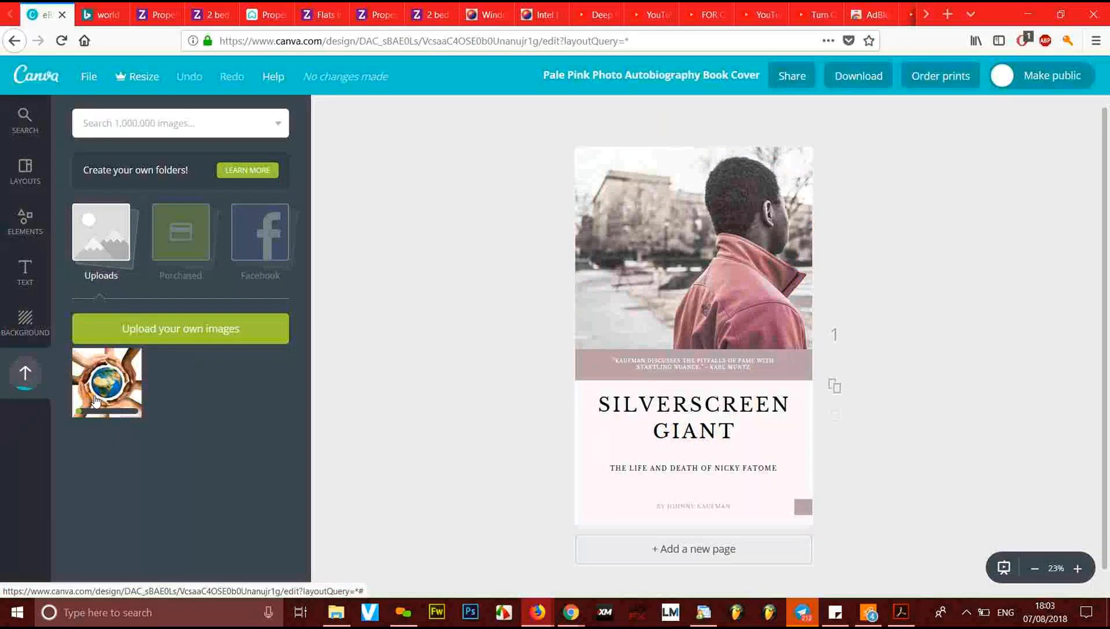
Step: Upload worldwide-global-mast.jpg from the Desktop to the Canva design
{"action": "left_click", "coordinate": [153, 331]}
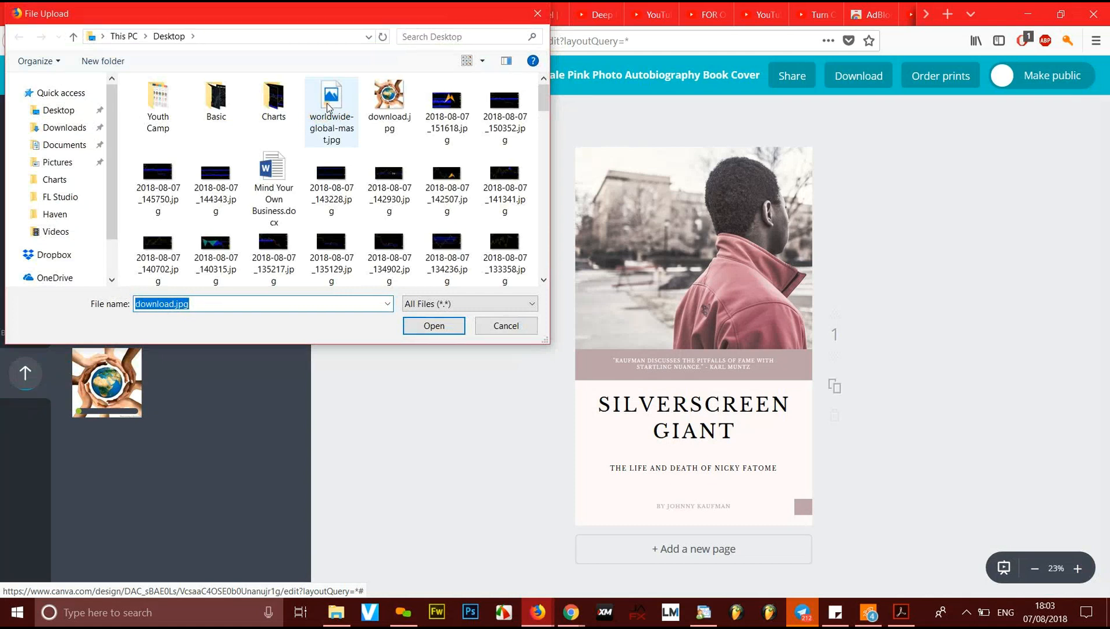
{"action": "double_click", "coordinate": [330, 107]}
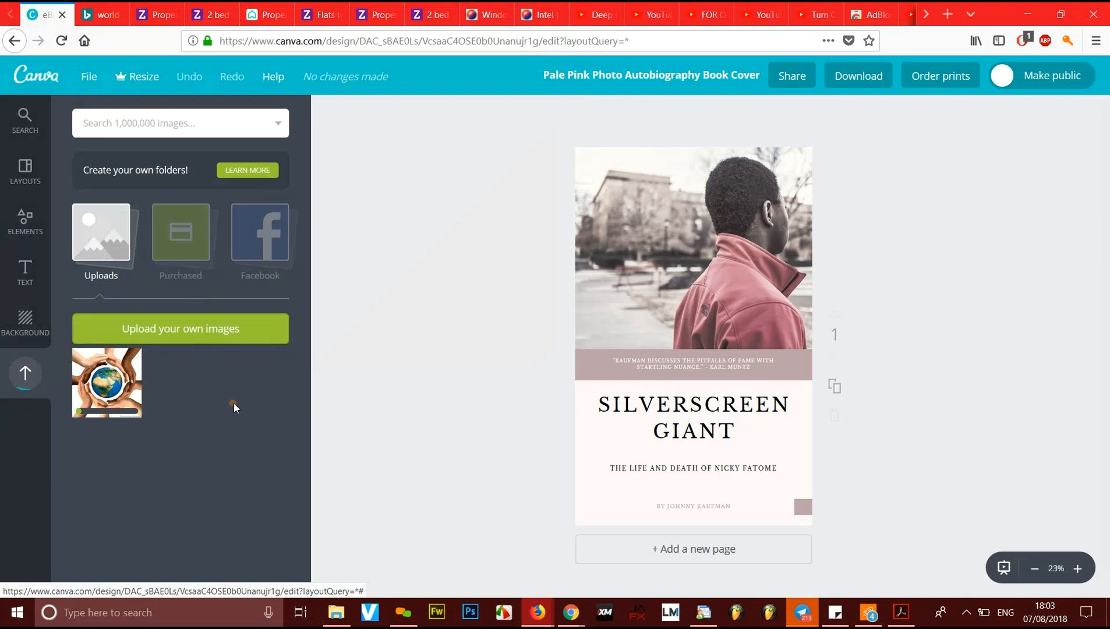
{"action": "key", "text": "alt+Tab"}
{"action": "key", "text": "alt+Tab"}
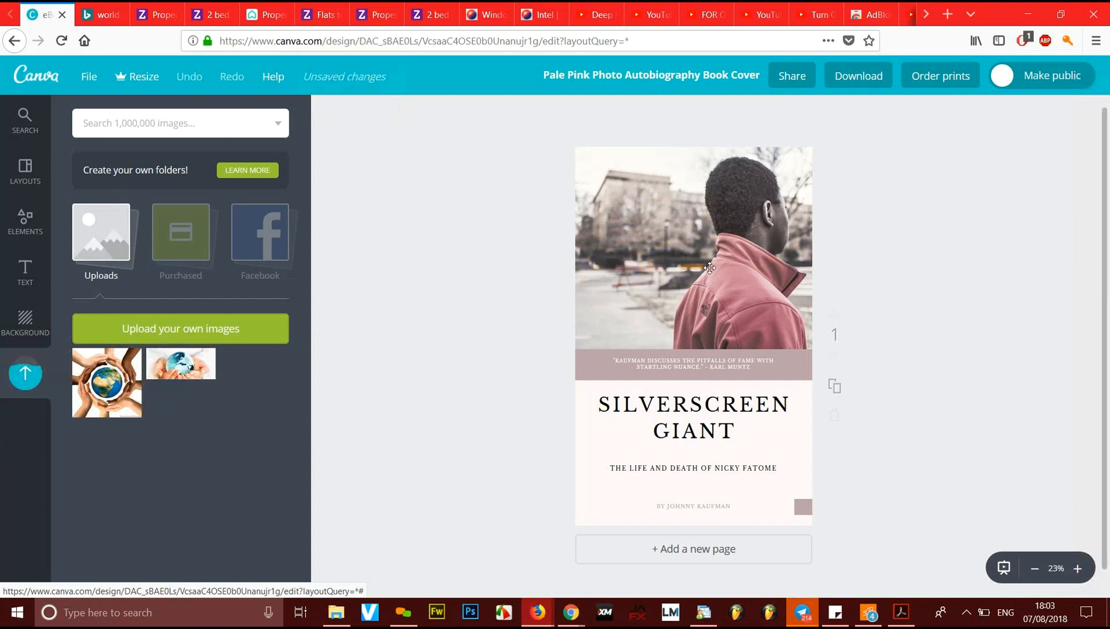
{"action": "left_click", "coordinate": [690, 280]}
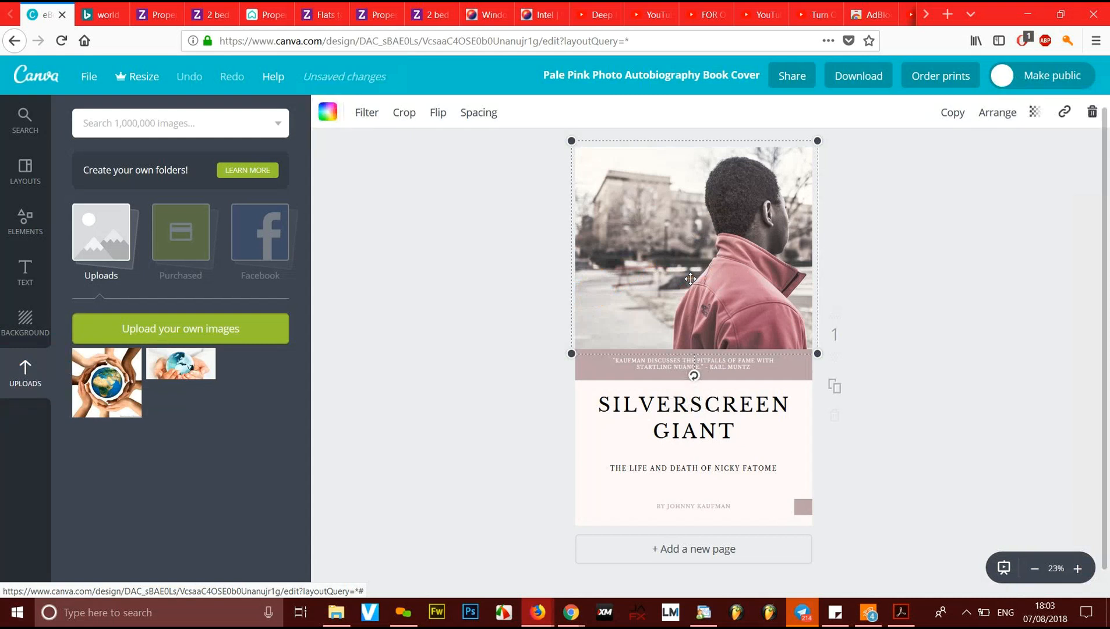
{"action": "left_click", "coordinate": [123, 387]}
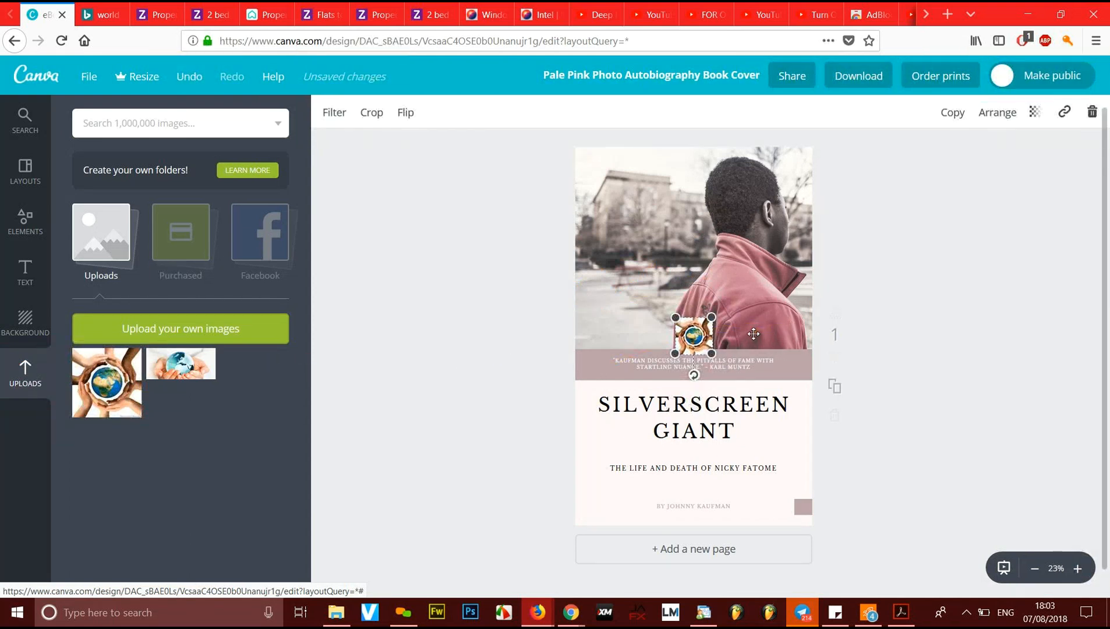
{"action": "key", "text": "Delete"}
Step: Delete the photo of the man in the pink jacket from the cover's picture frame
{"action": "left_click", "coordinate": [732, 268]}
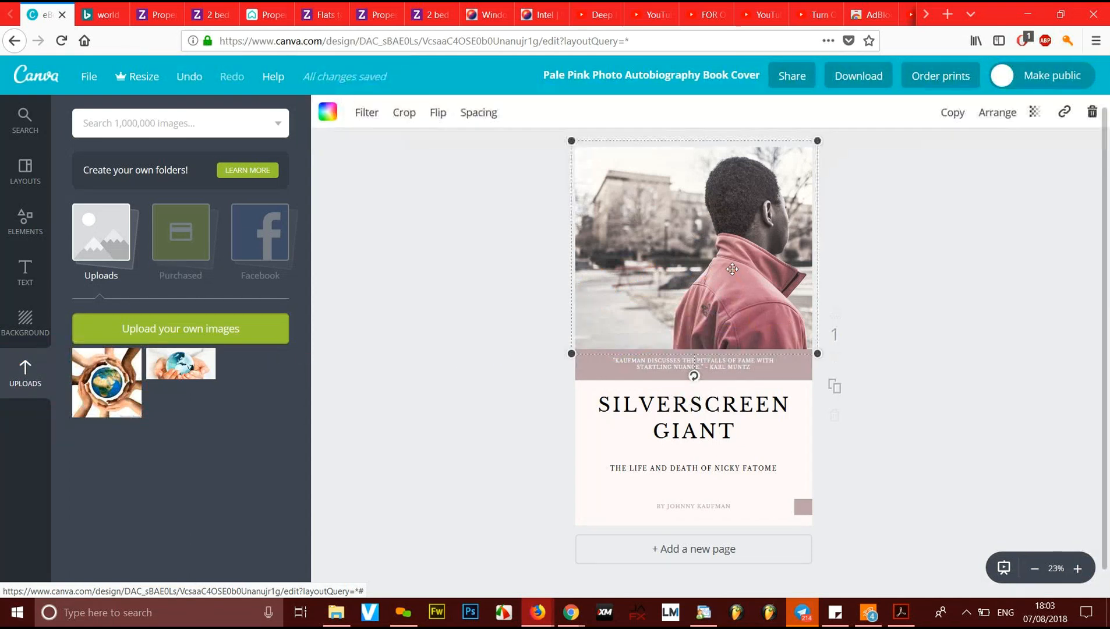
{"action": "key", "text": "Delete"}
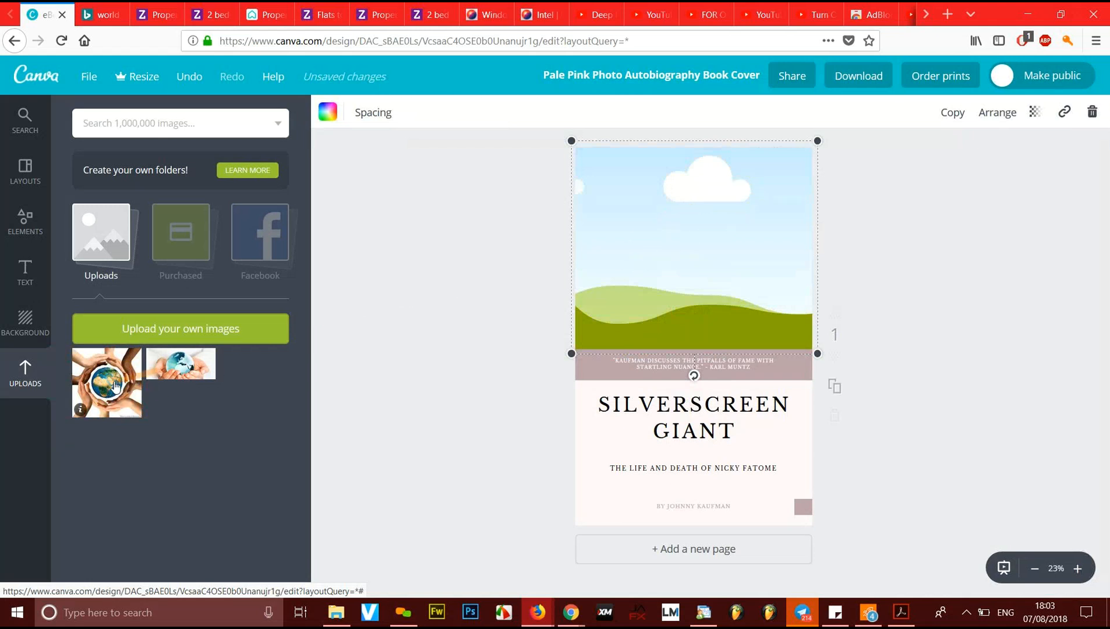
Step: Place the uploaded globe-and-hands image on the cover, enlarge it to nearly the page width, and drop it into the empty picture frame
{"action": "left_click_drag", "start_coordinate": [113, 385], "coordinate": [653, 334]}
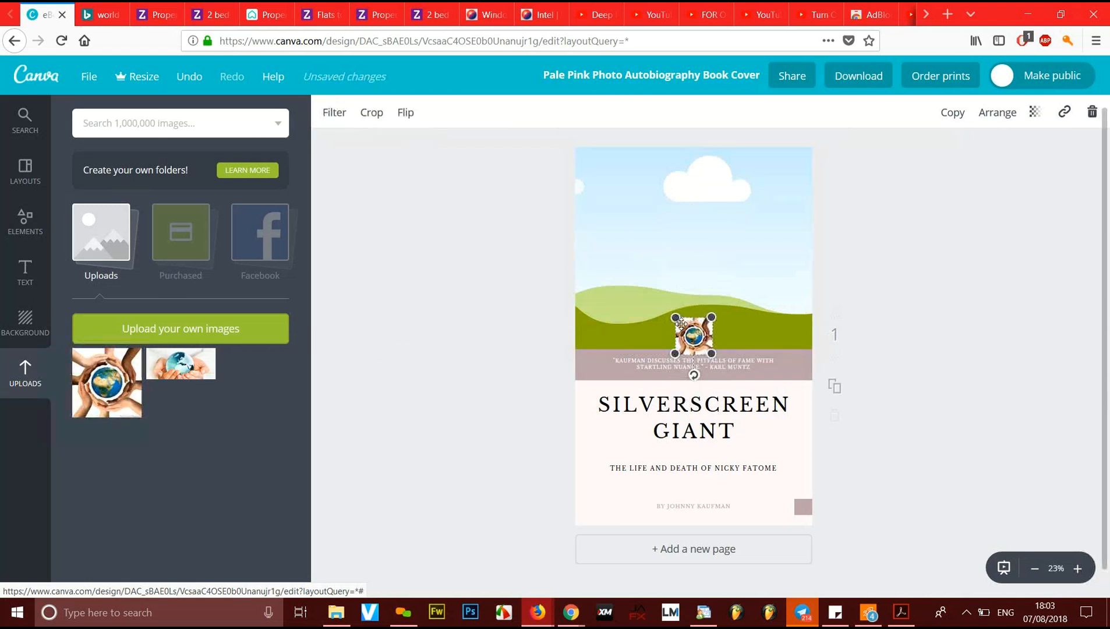
{"action": "mouse_move", "coordinate": [581, 213]}
{"action": "left_mouse_down"}
{"action": "mouse_move", "coordinate": [568, 219]}
{"action": "mouse_move", "coordinate": [580, 222]}
{"action": "left_mouse_up"}
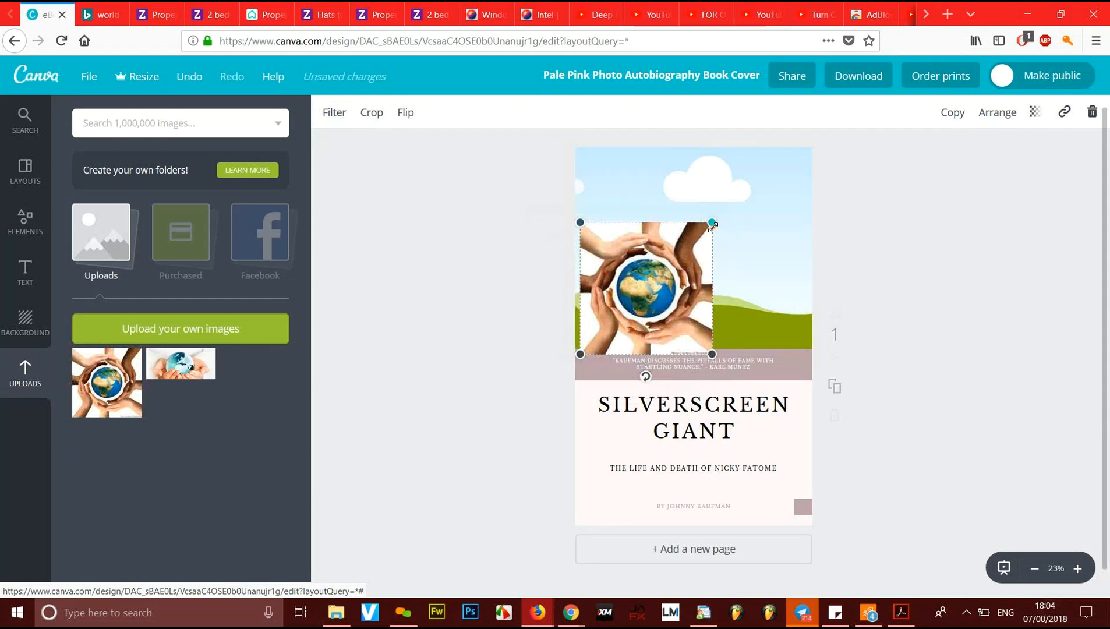
{"action": "left_click_drag", "start_coordinate": [712, 223], "coordinate": [810, 176]}
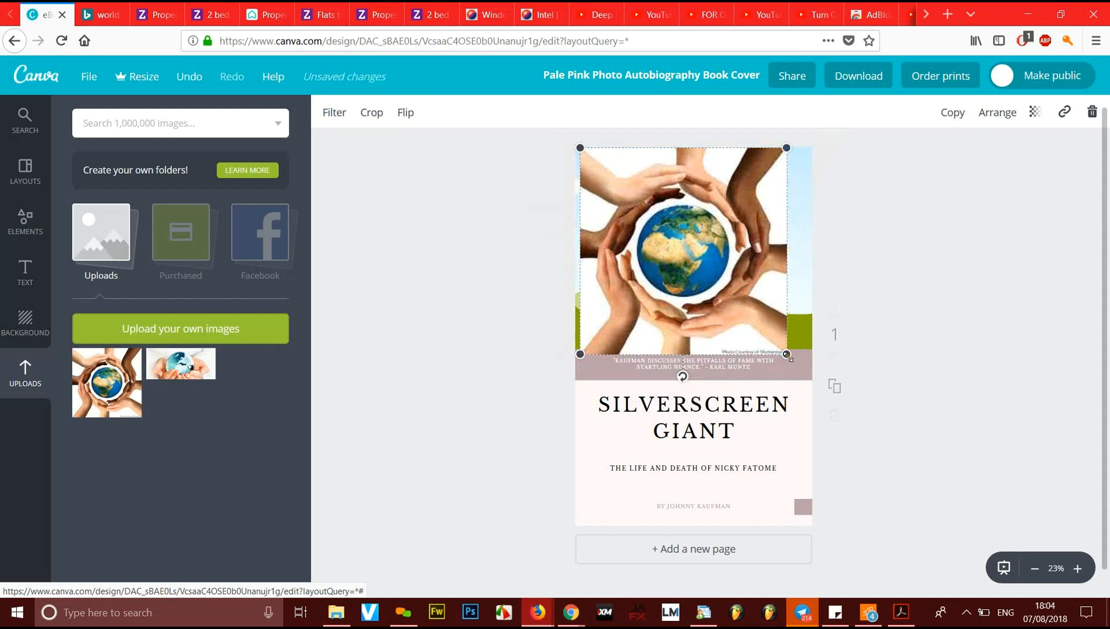
{"action": "mouse_move", "coordinate": [798, 354]}
{"action": "left_mouse_down"}
{"action": "mouse_move", "coordinate": [781, 336]}
{"action": "mouse_move", "coordinate": [782, 349]}
{"action": "left_mouse_up"}
{"action": "left_click_drag", "start_coordinate": [709, 304], "coordinate": [706, 307]}
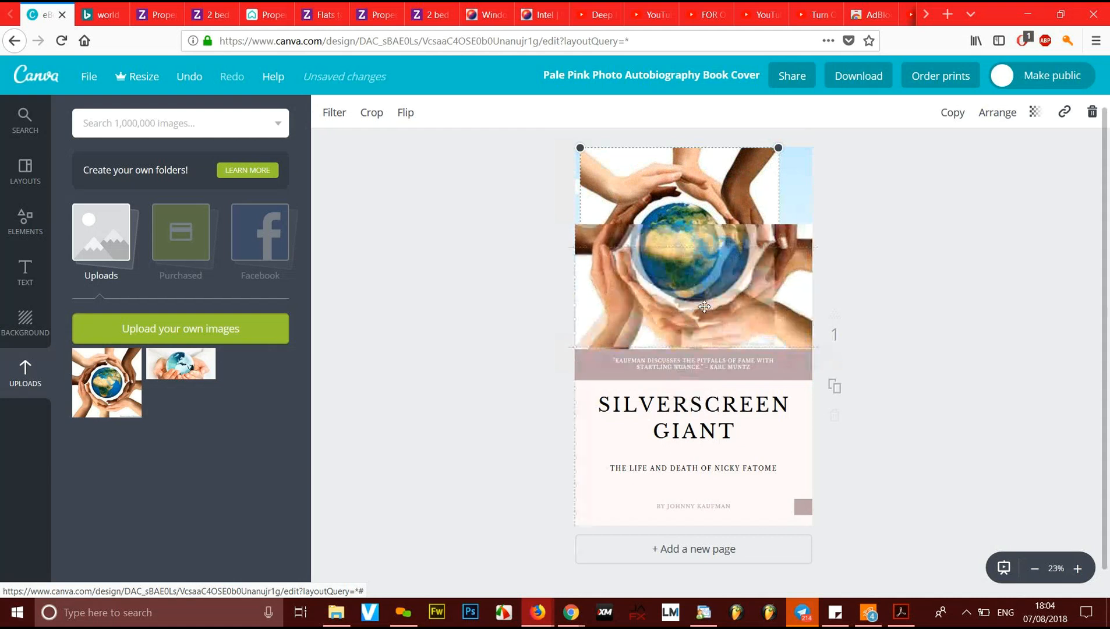
{"action": "left_click", "coordinate": [892, 333]}
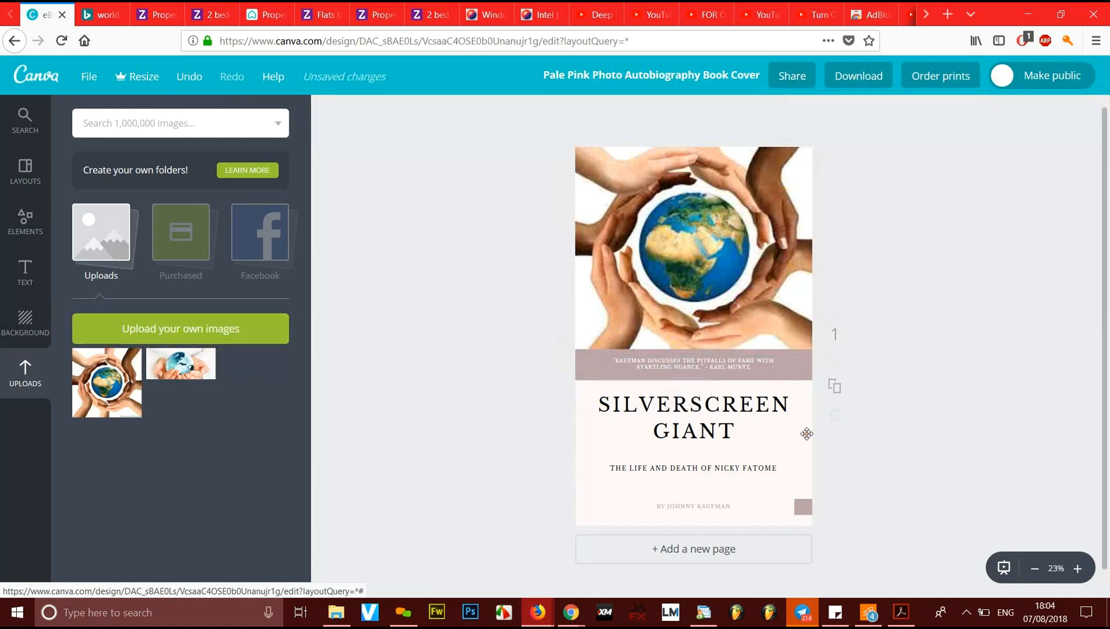
Step: Undo the frame placement of the globe-and-hands image and delete the image from the cover
{"action": "key", "text": "ctrl+z"}
{"action": "left_click_drag", "start_coordinate": [659, 251], "coordinate": [511, 378]}
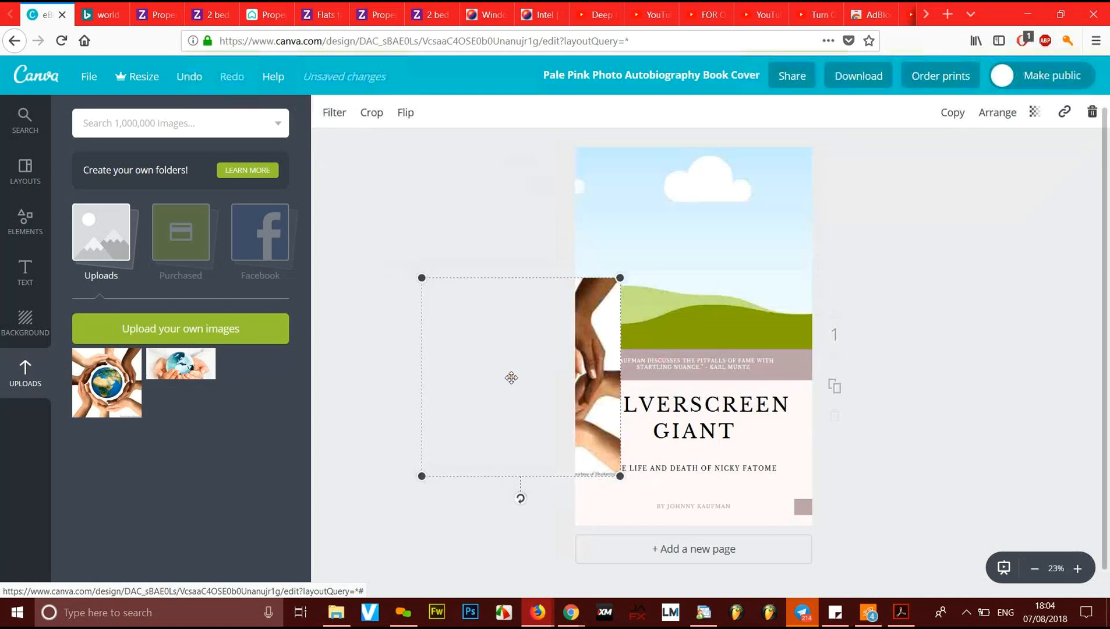
{"action": "key", "text": "Delete"}
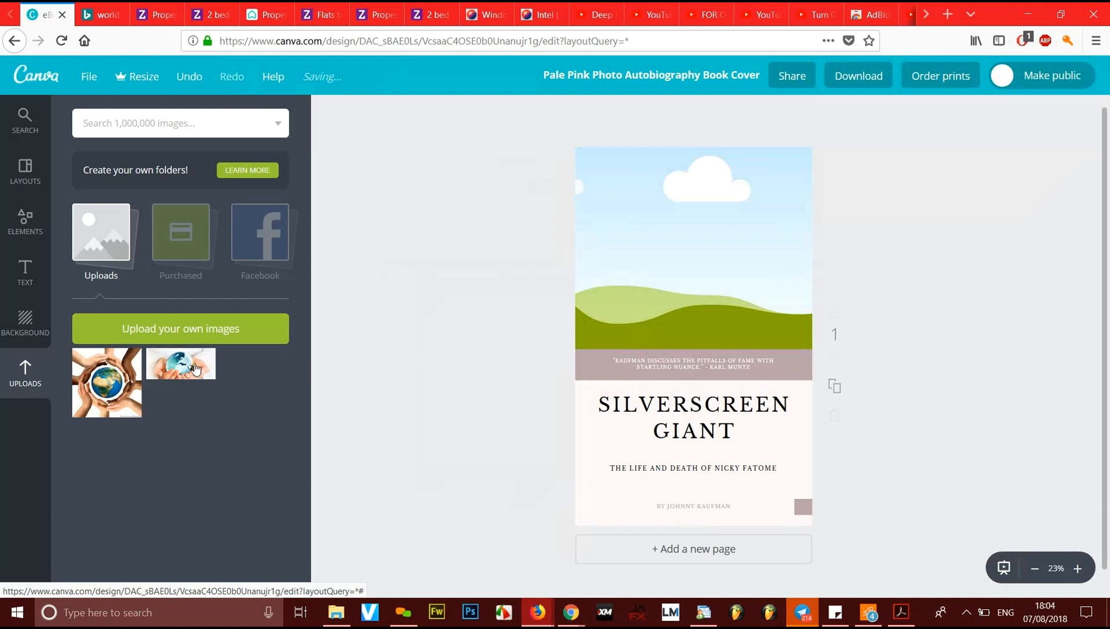
Step: Add the uploaded image of the blue globe in cupped hands to the cover and fill the empty picture frame with it
{"action": "left_click", "coordinate": [196, 369]}
{"action": "left_click_drag", "start_coordinate": [709, 332], "coordinate": [683, 257]}
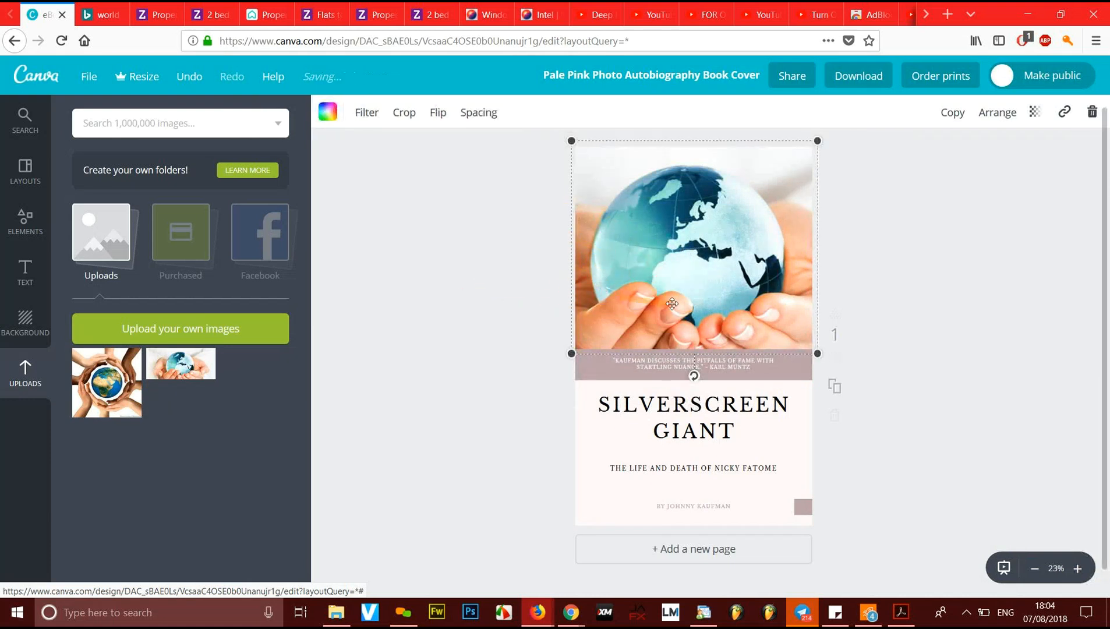
{"action": "key", "text": "ctrl+z"}
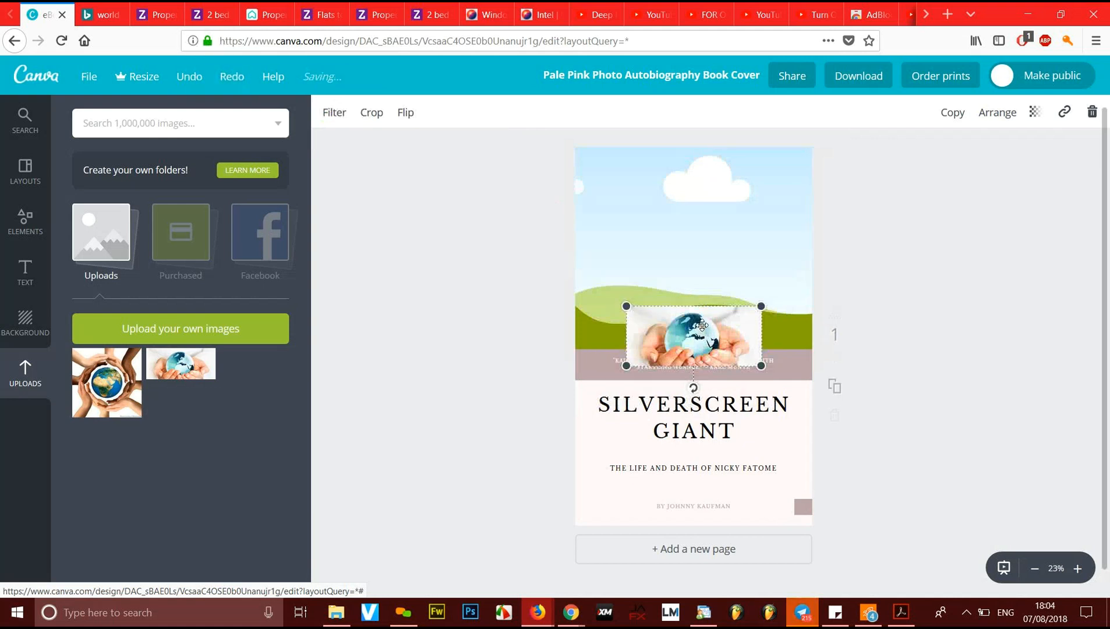
{"action": "left_click_drag", "start_coordinate": [702, 301], "coordinate": [695, 266]}
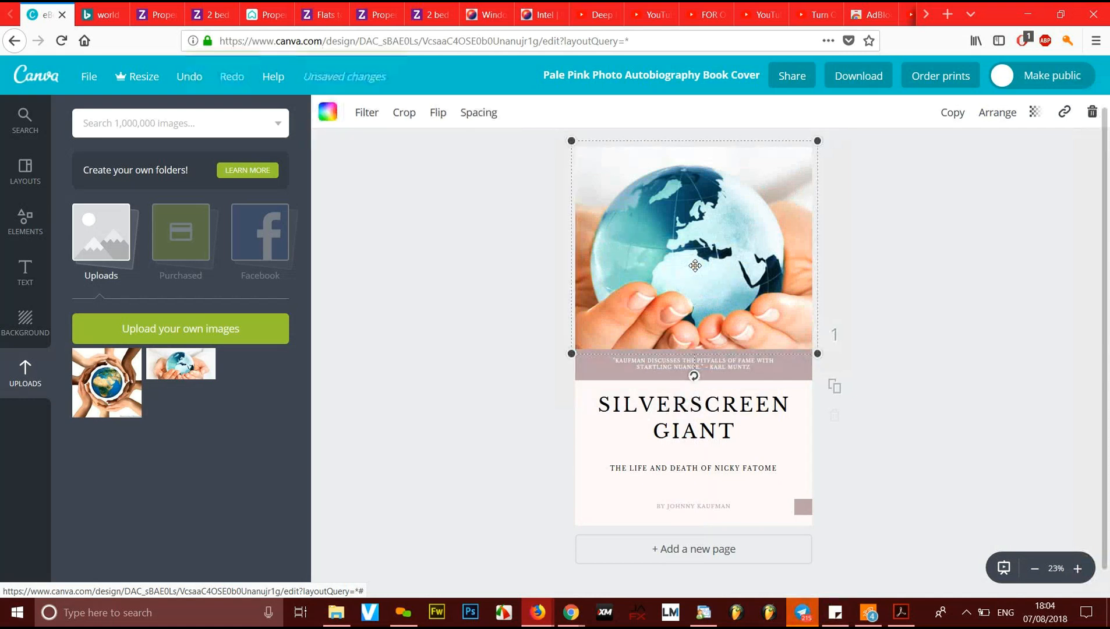
{"action": "left_click", "coordinate": [958, 392]}
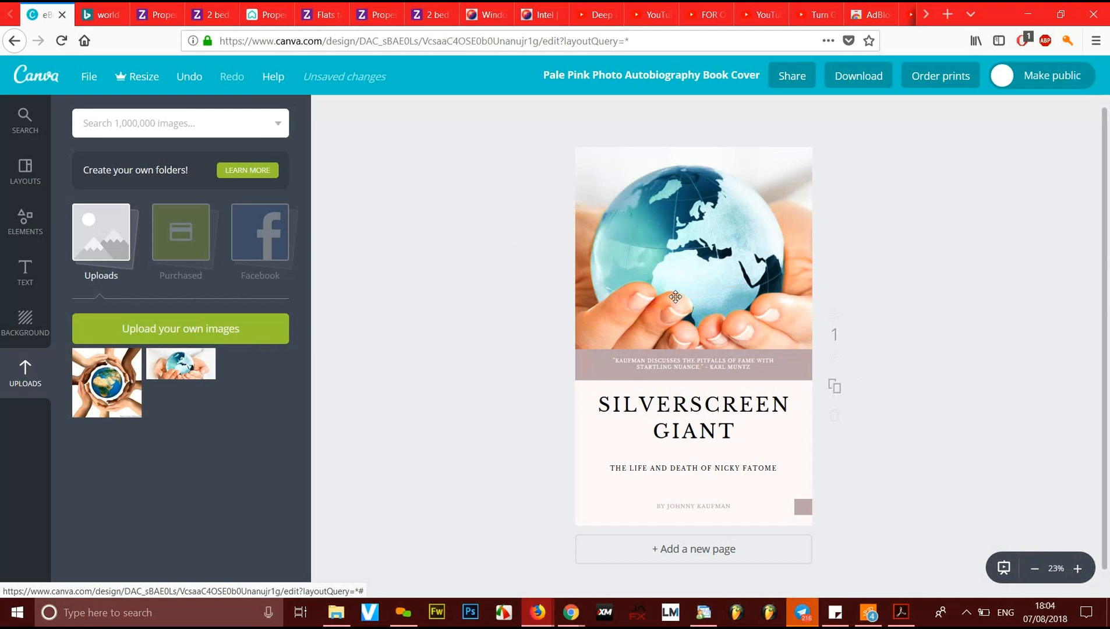
Step: Take the blue globe image back out of the frame and enlarge it to span the full page width
{"action": "left_click_drag", "start_coordinate": [675, 297], "coordinate": [670, 303]}
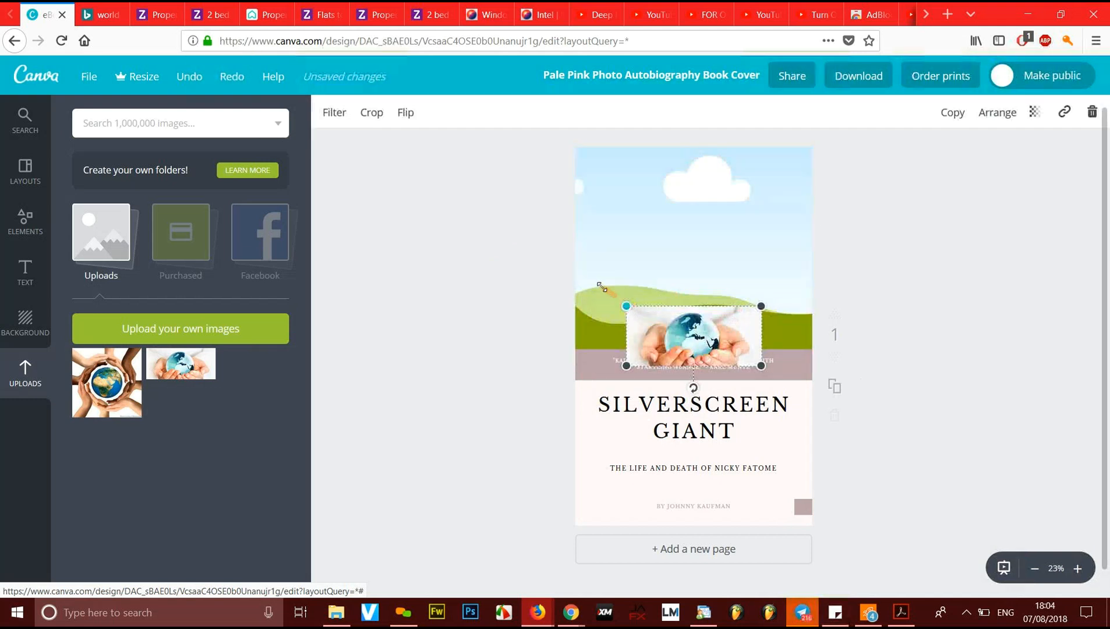
{"action": "left_click_drag", "start_coordinate": [582, 274], "coordinate": [574, 283]}
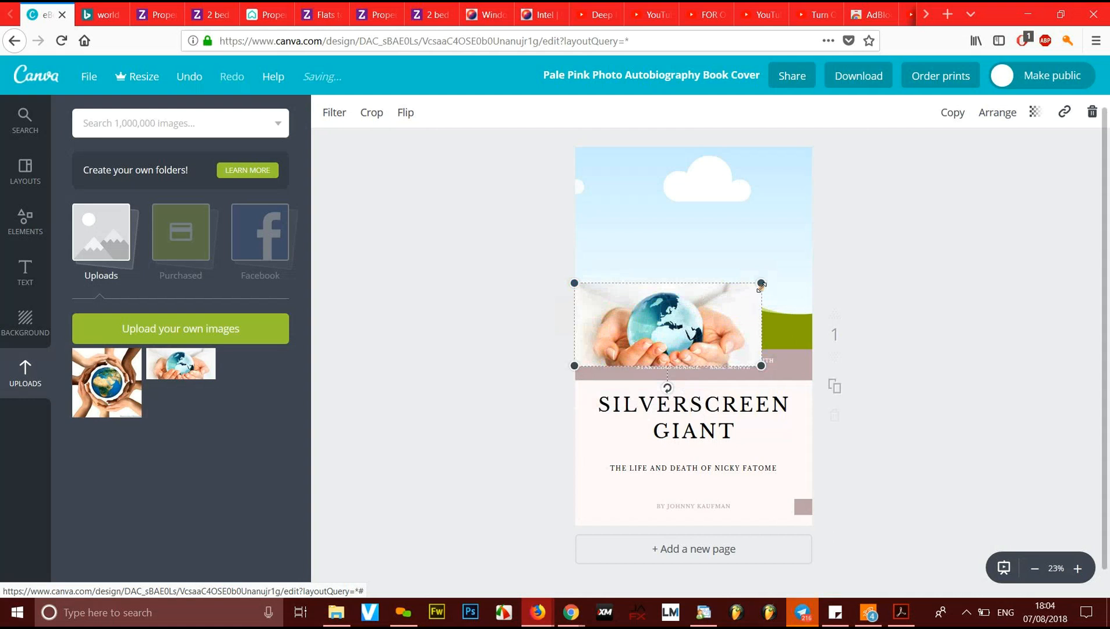
{"action": "left_click_drag", "start_coordinate": [794, 254], "coordinate": [821, 256]}
Step: Fill the picture frame with the enlarged blue globe image again and undo that placement
{"action": "left_click_drag", "start_coordinate": [699, 261], "coordinate": [714, 340]}
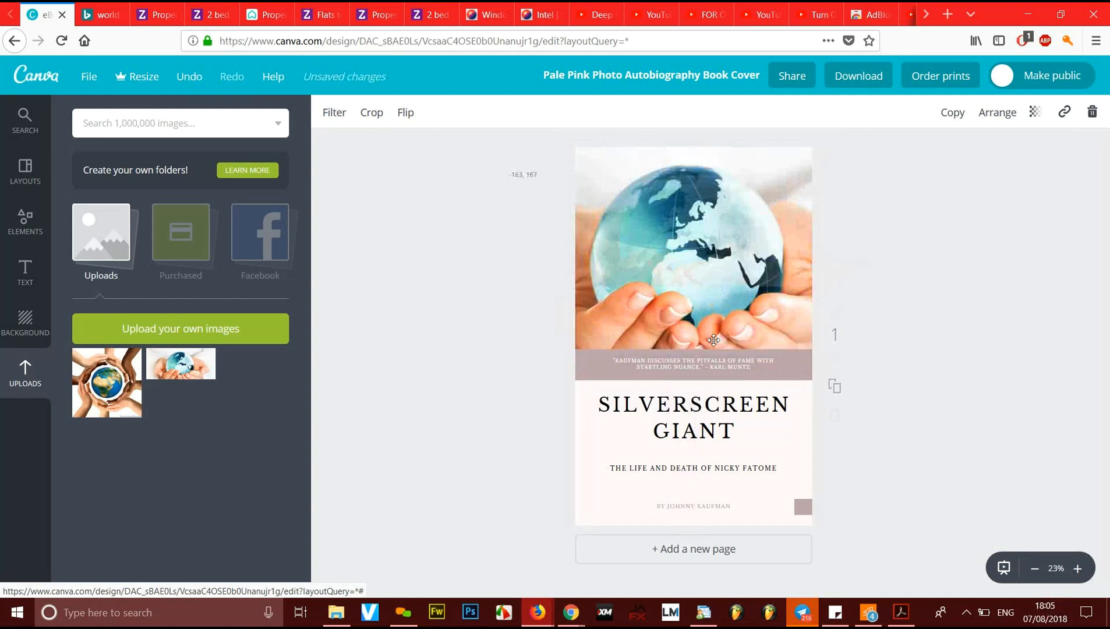
{"action": "key", "text": "ctrl+z"}
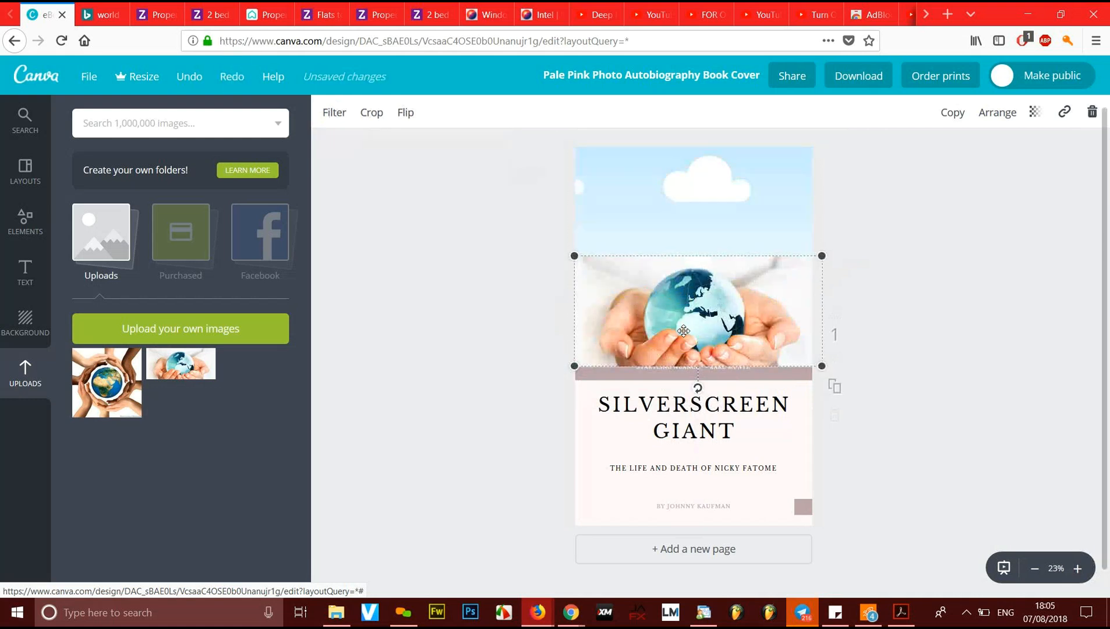
Step: Fill the cover's picture frame with the enlarged blue globe image and deselect it
{"action": "left_click_drag", "start_coordinate": [684, 326], "coordinate": [690, 269]}
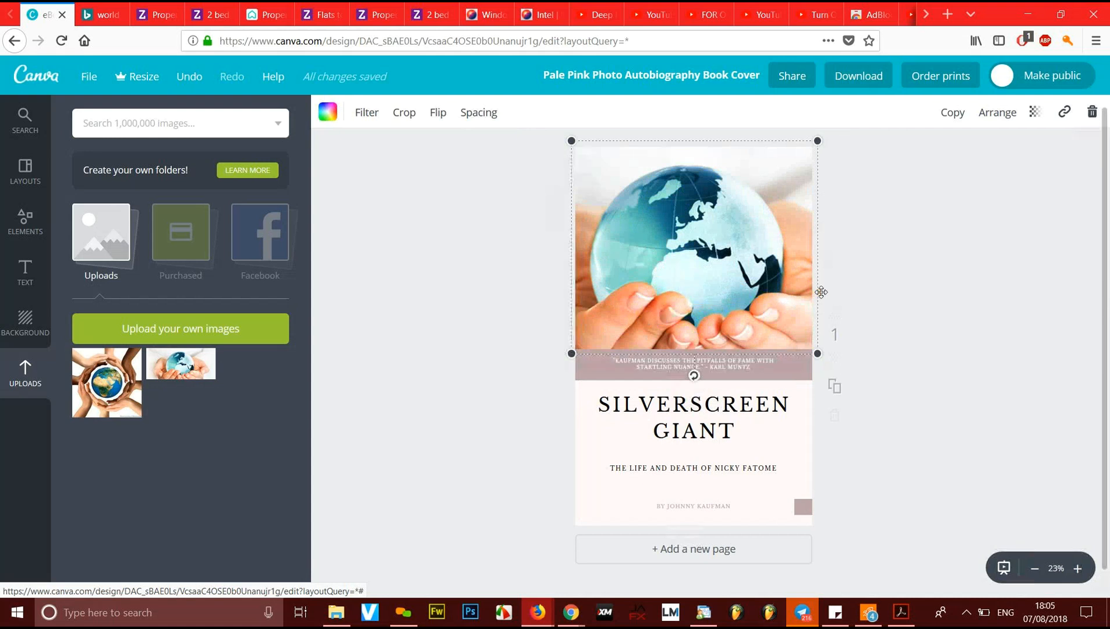
{"action": "left_click", "coordinate": [862, 302]}
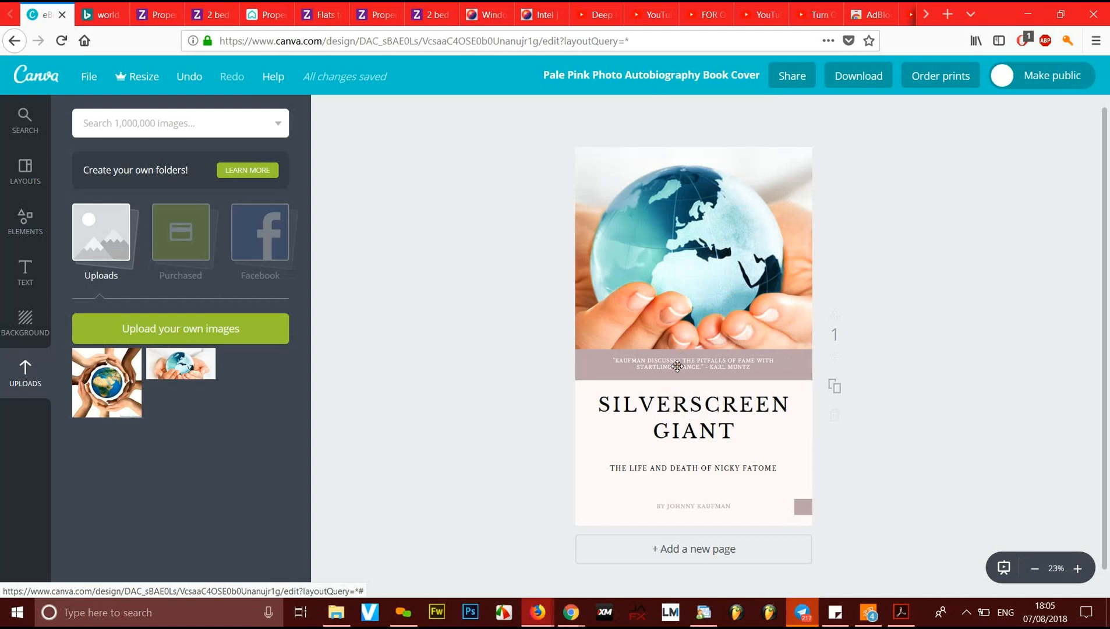
Step: Replace the quote in the mauve band with "FOR GOD SO LOVED THE WORLD THAT HE DIED FOR IT, WHOSOEVER BELIEVE, WILL NOT PERISH" JOHN 3:16
{"action": "left_click", "coordinate": [677, 365]}
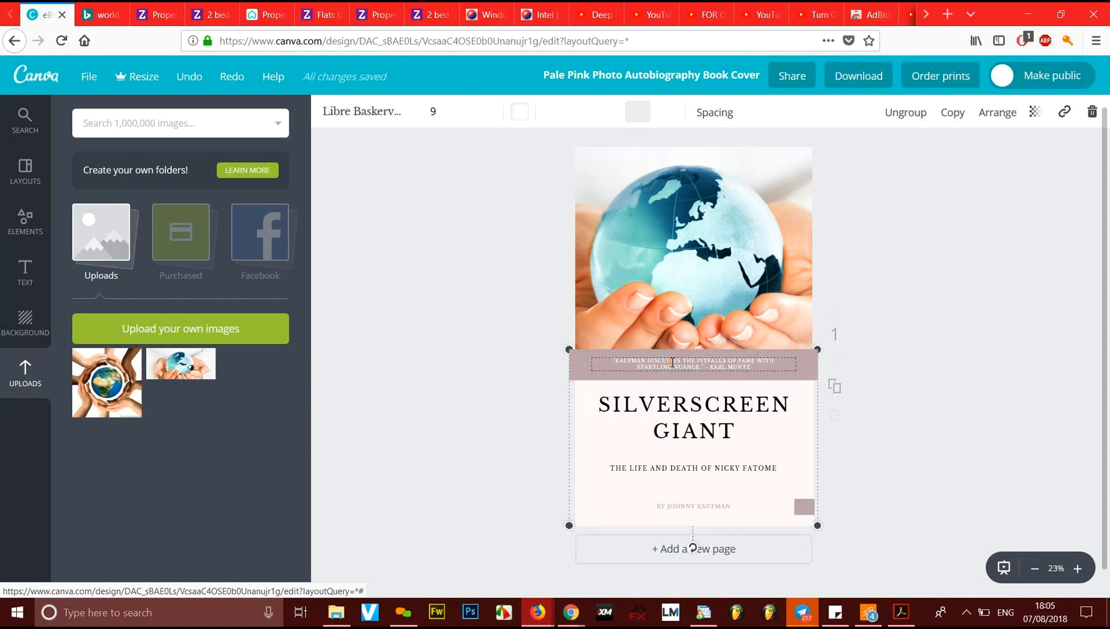
{"action": "double_click", "coordinate": [672, 362]}
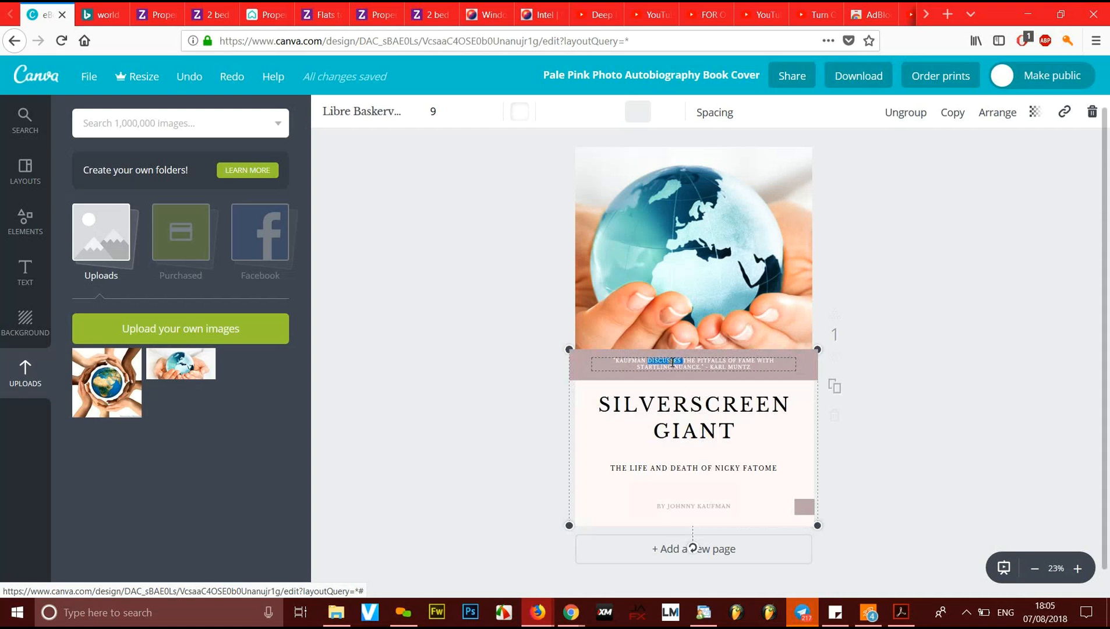
{"action": "key", "text": "ctrl+a"}
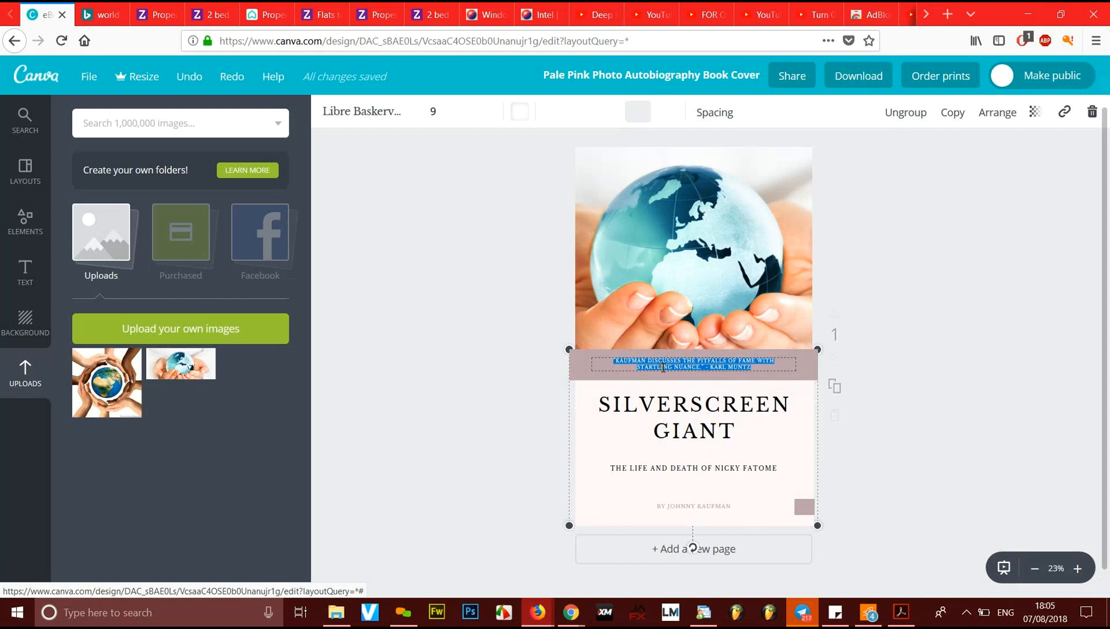
{"action": "key", "text": "BackSpace"}
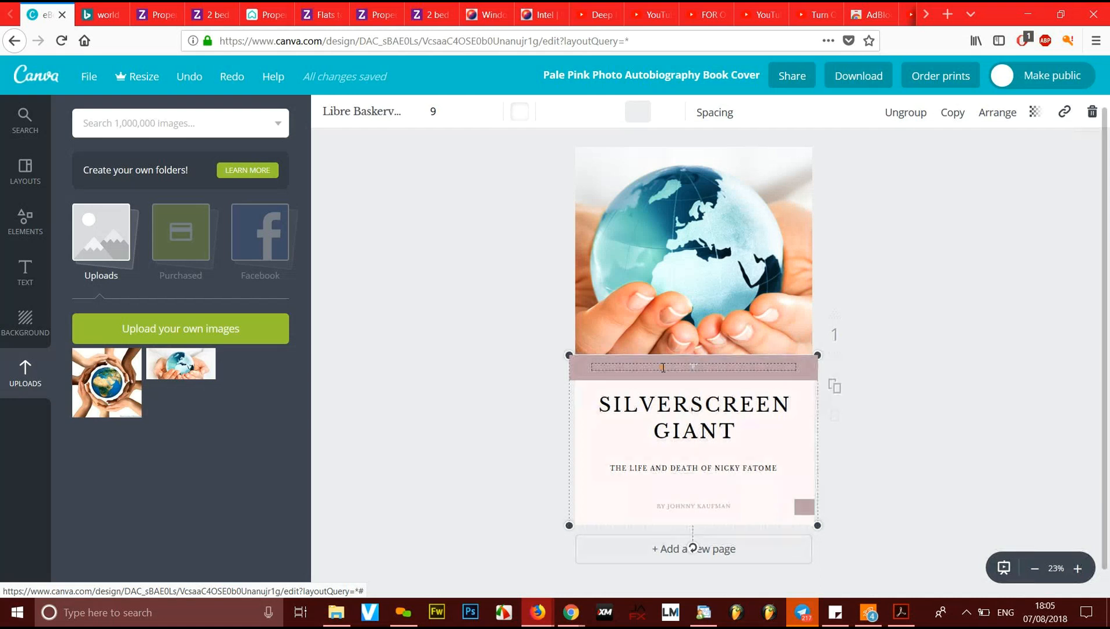
{"action": "type", "text": "FOR G"}
{"action": "type", "text": "OD'S"}
{"action": "type", "text": "D THE WORLD TH"}
{"action": "type", "text": "AT HE"}
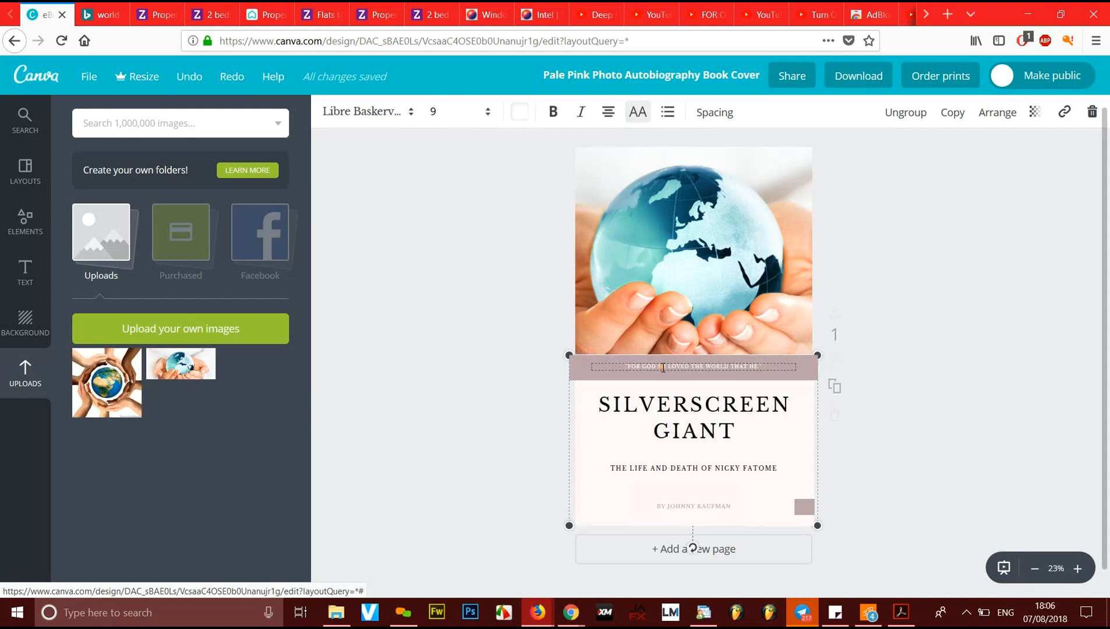
{"action": "type", "text": " DIED FOR"}
{"action": "type", "text": " IT, W"}
{"action": "type", "text": "HOSOE"}
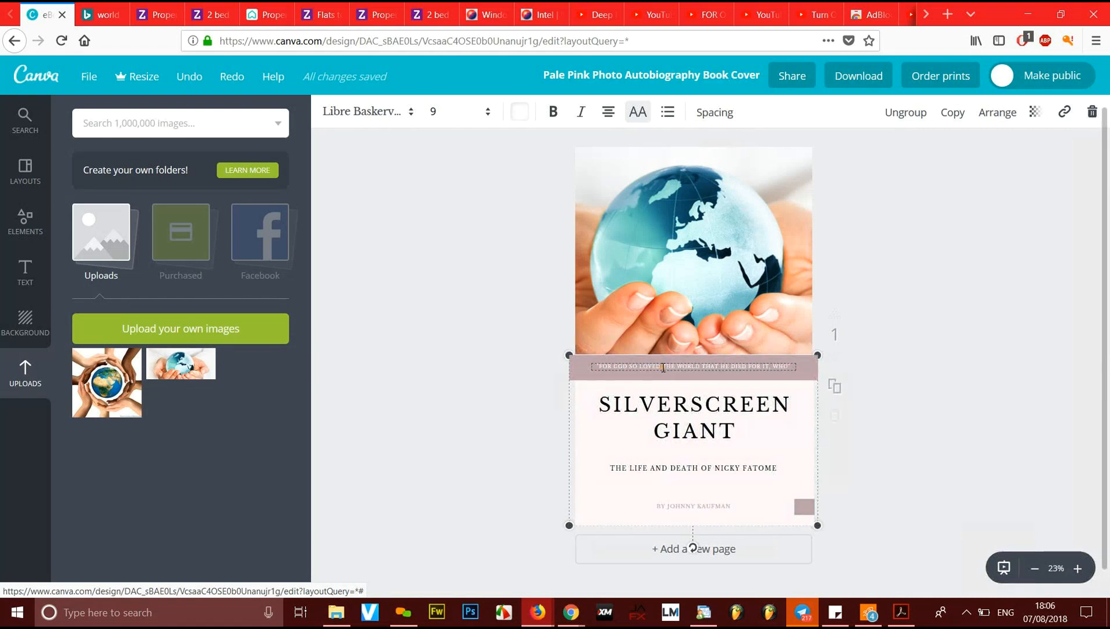
{"action": "type", "text": "VER "}
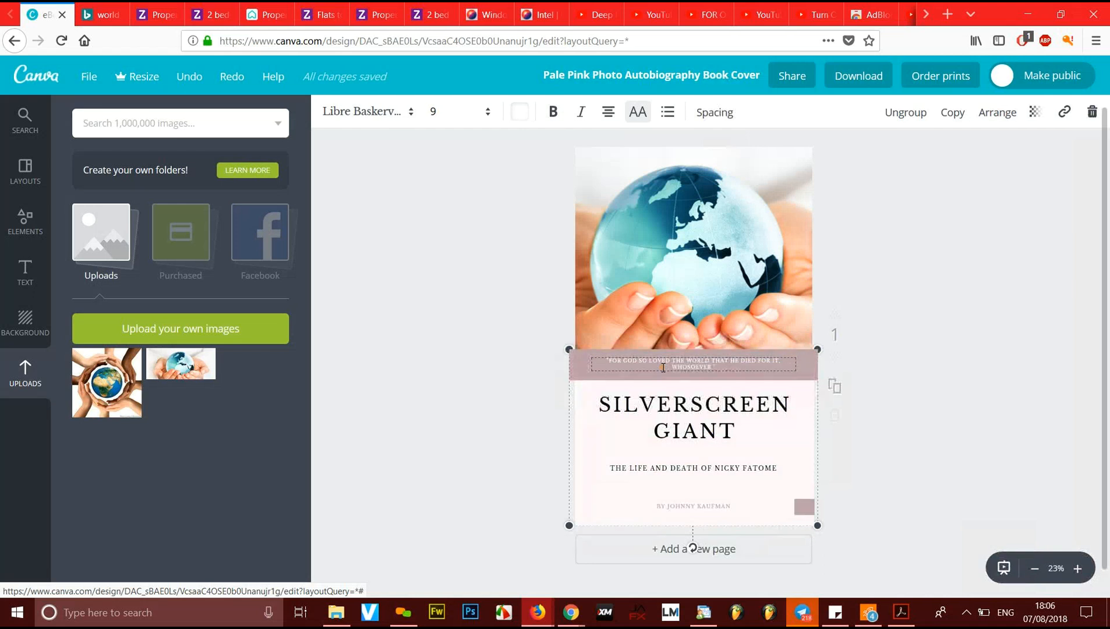
{"action": "type", "text": "S"}
{"action": "type", "text": "PERISH"}
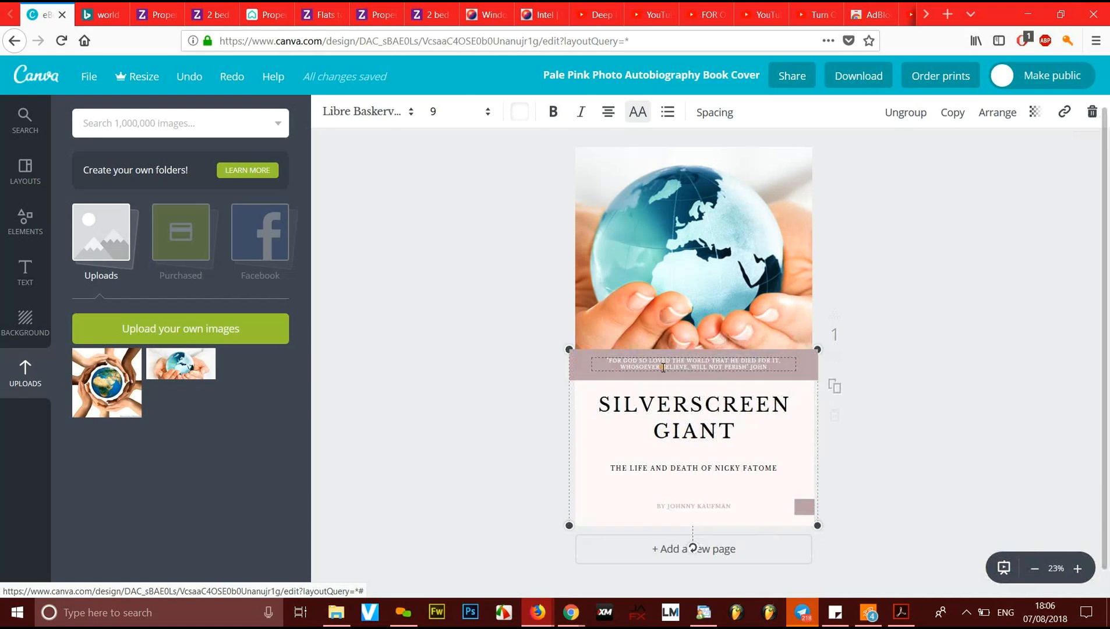
{"action": "type", "text": "3:16"}
{"action": "left_click", "coordinate": [525, 418]}
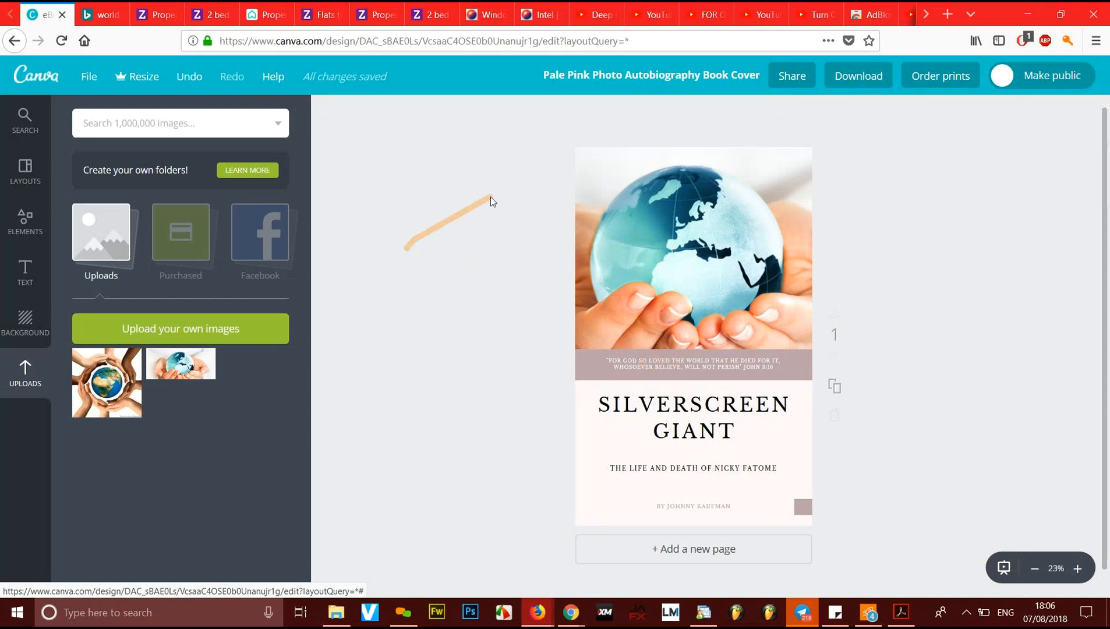
Step: Replace the book title with CREATE YOUR WORLD
{"action": "left_click", "coordinate": [685, 405]}
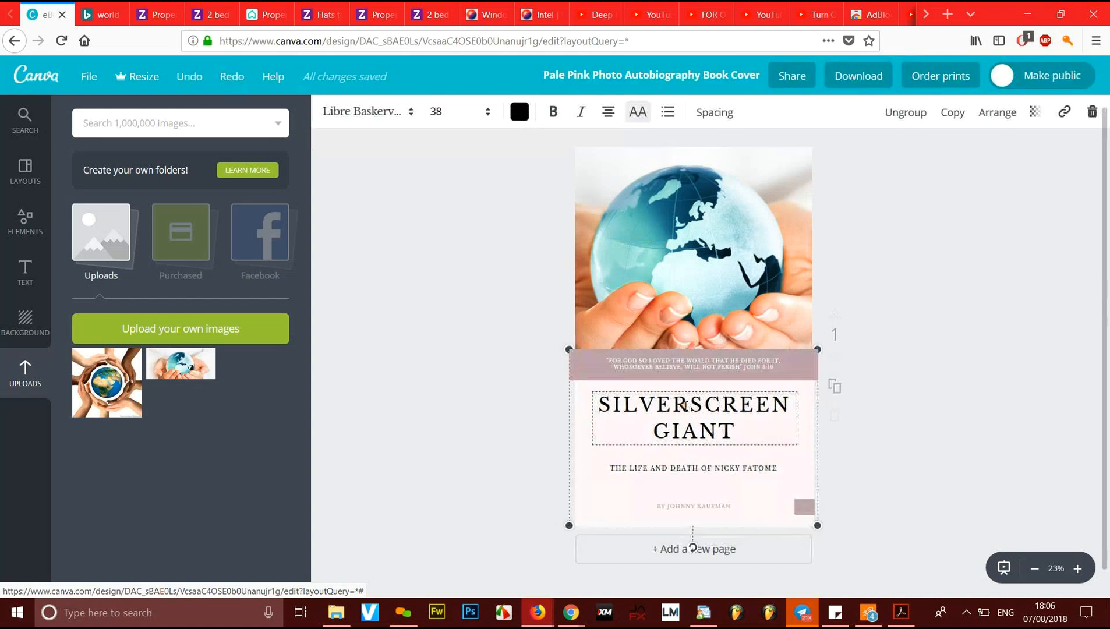
{"action": "triple_click", "coordinate": [685, 405]}
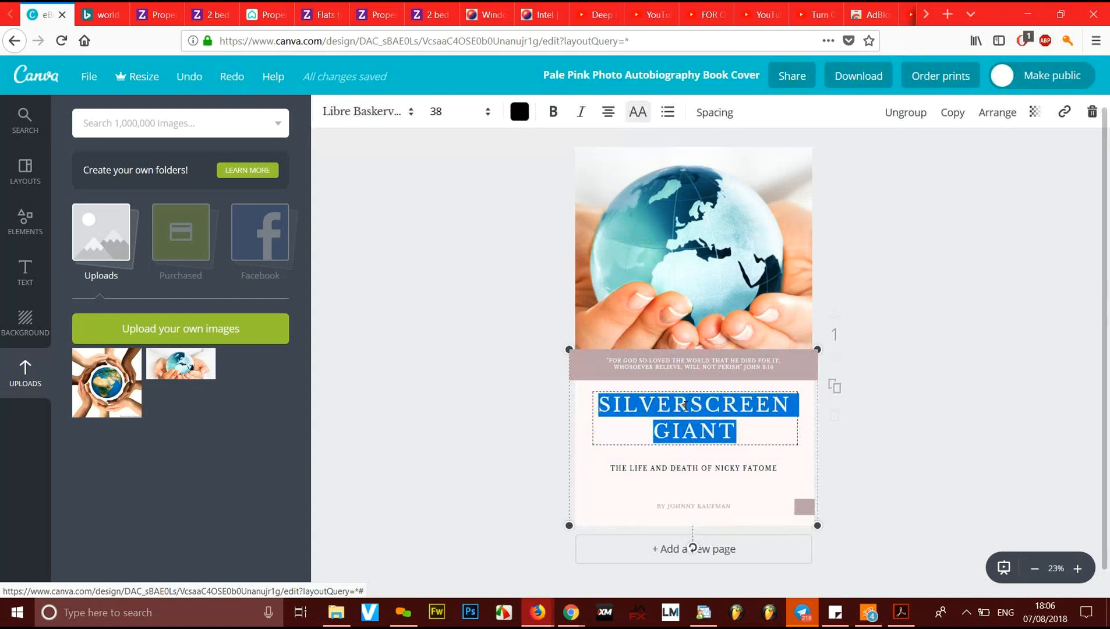
{"action": "type", "text": "CREATE"}
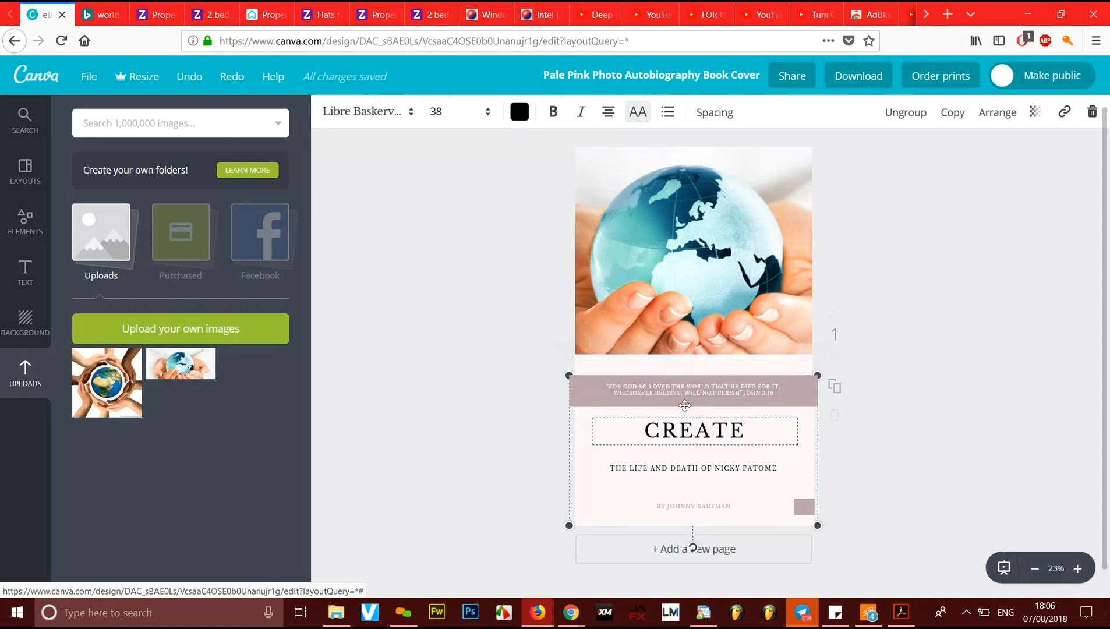
{"action": "type", "text": " YOUR"}
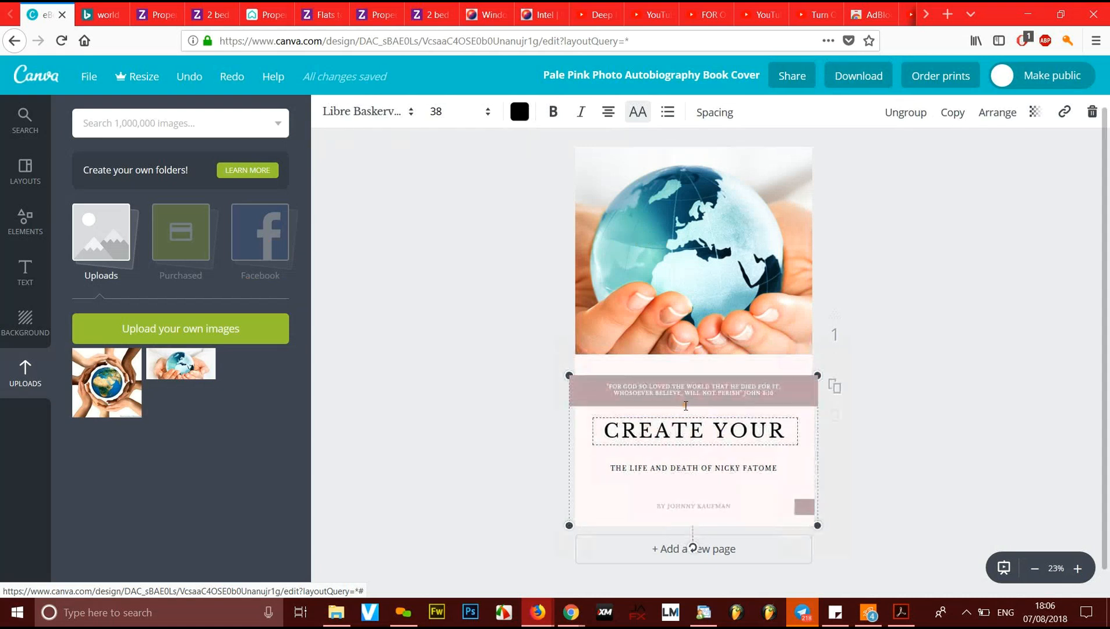
{"action": "type", "text": " WORLD"}
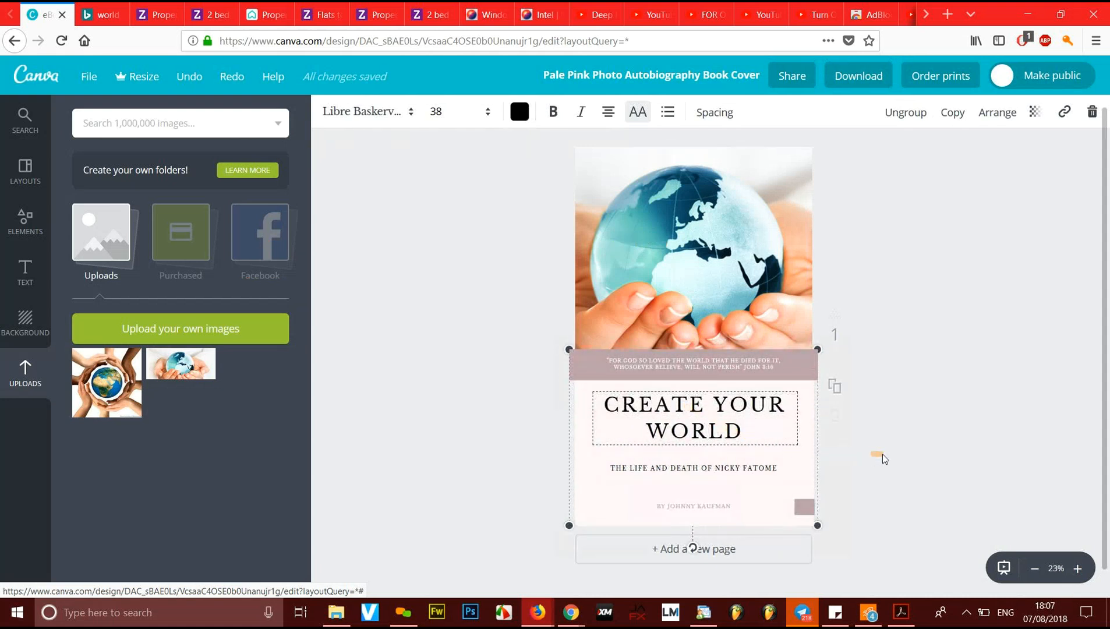
{"action": "left_click", "coordinate": [895, 456]}
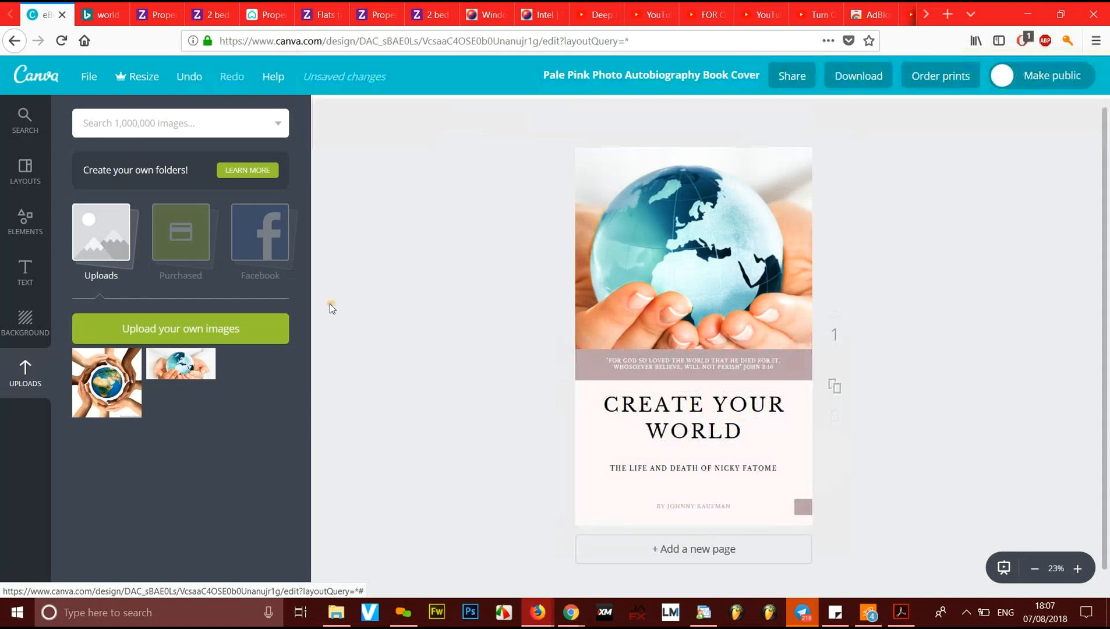
Step: Browse the ready-made text combinations and add the thin-lettered "Certificate of Completion is awarded to" design to the cover
{"action": "left_click", "coordinate": [26, 272]}
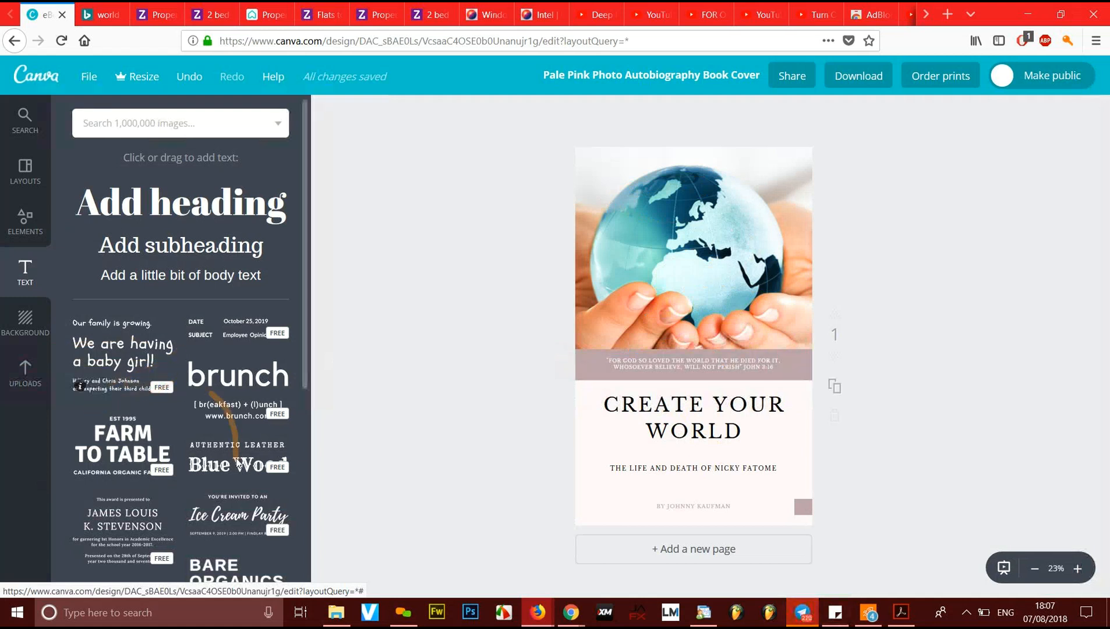
{"action": "scroll", "coordinate": [188, 476], "scroll_direction": "down", "scroll_amount": 3}
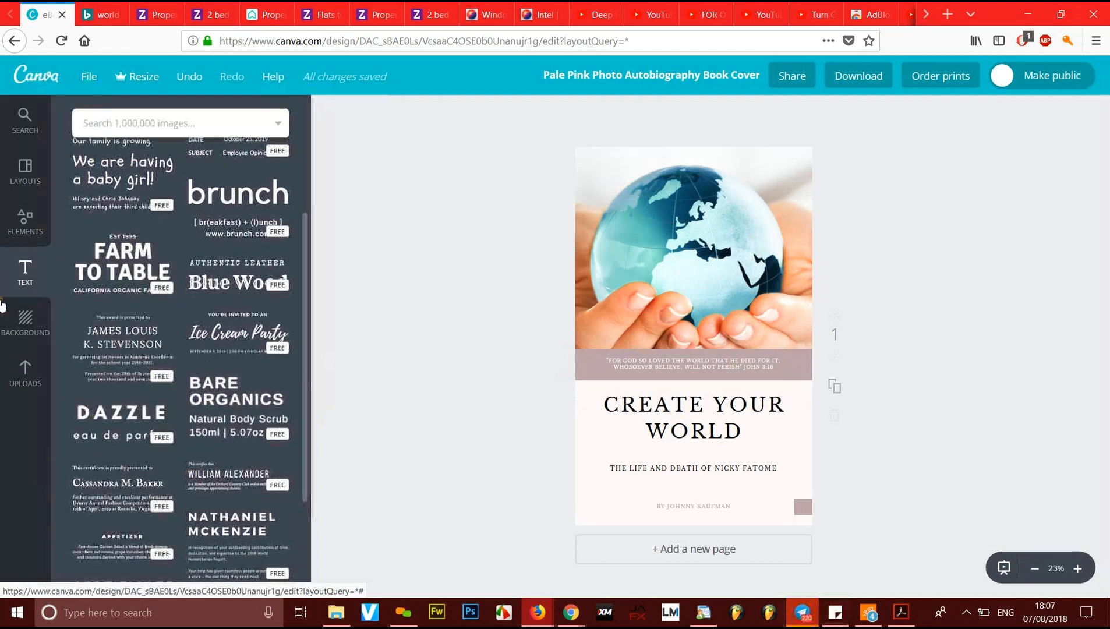
{"action": "left_click", "coordinate": [25, 280]}
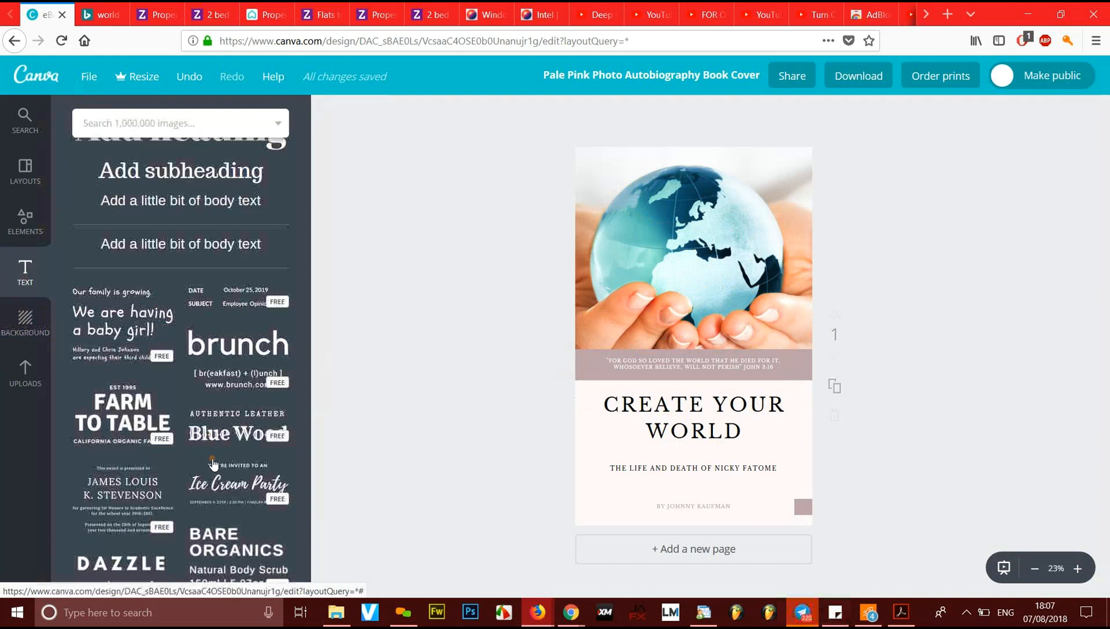
{"action": "scroll", "coordinate": [215, 500], "scroll_direction": "down", "scroll_amount": 5}
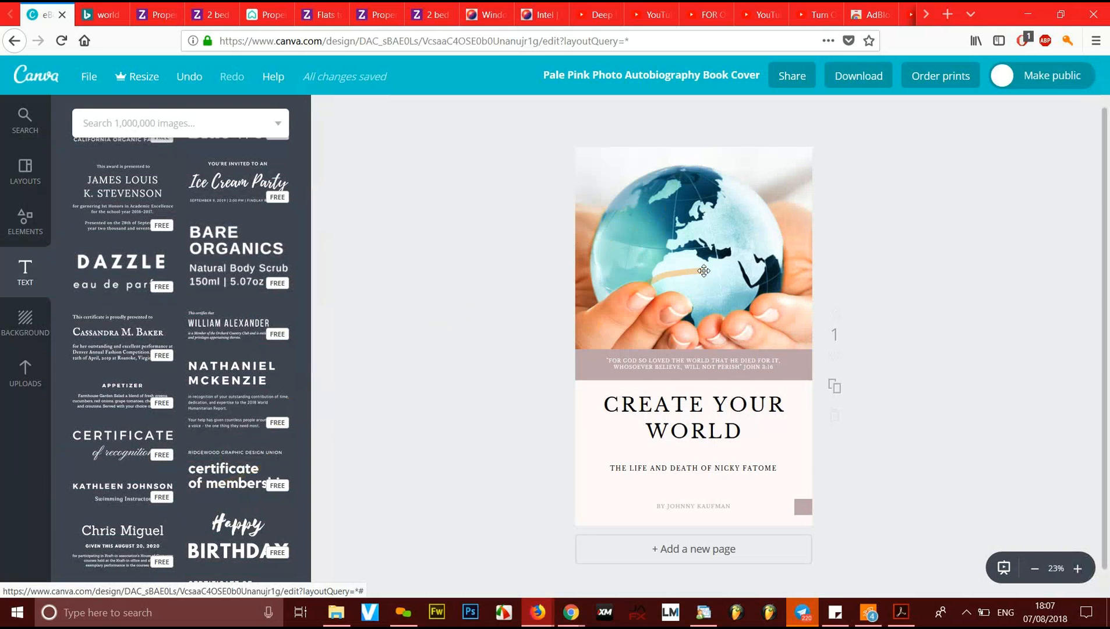
{"action": "scroll", "coordinate": [206, 464], "scroll_direction": "down", "scroll_amount": 1}
{"action": "scroll", "coordinate": [205, 465], "scroll_direction": "down", "scroll_amount": 3}
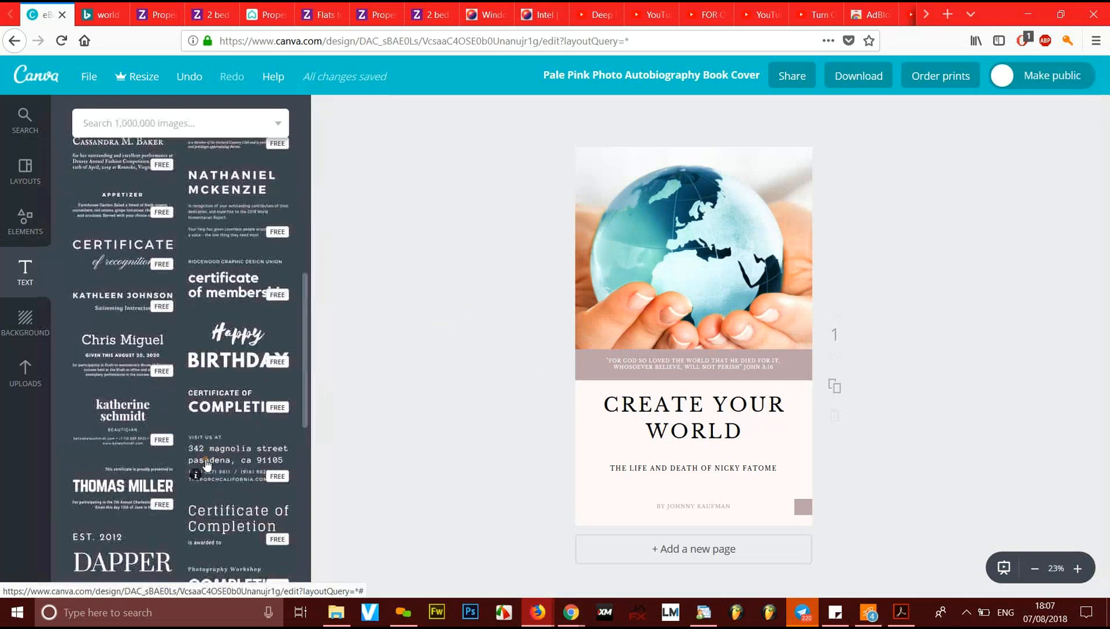
{"action": "scroll", "coordinate": [215, 466], "scroll_direction": "down", "scroll_amount": 2}
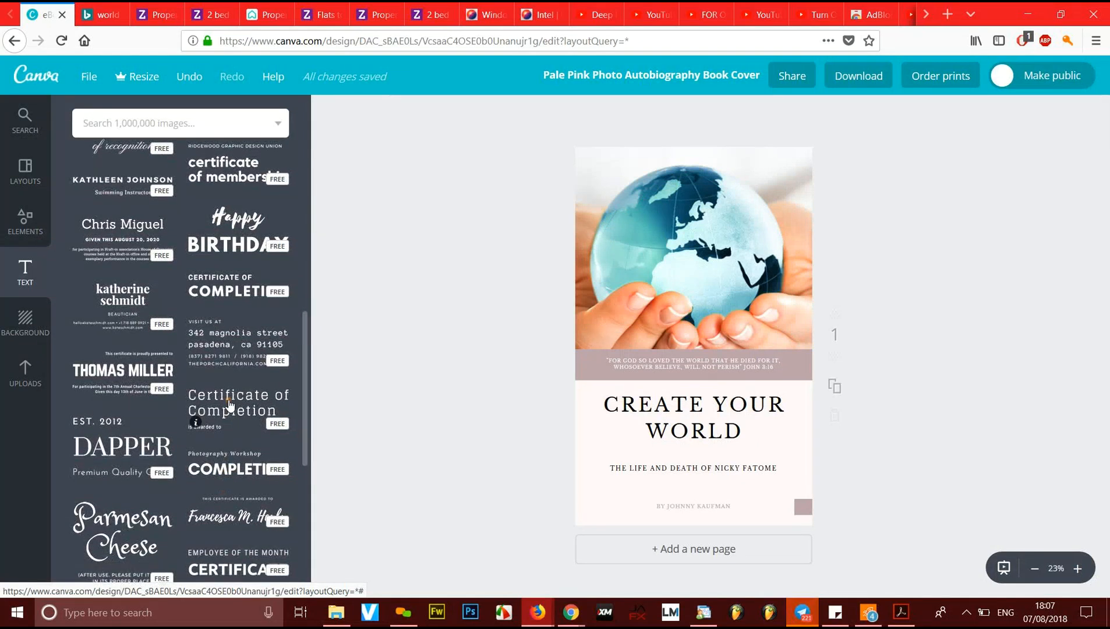
{"action": "left_click", "coordinate": [230, 405]}
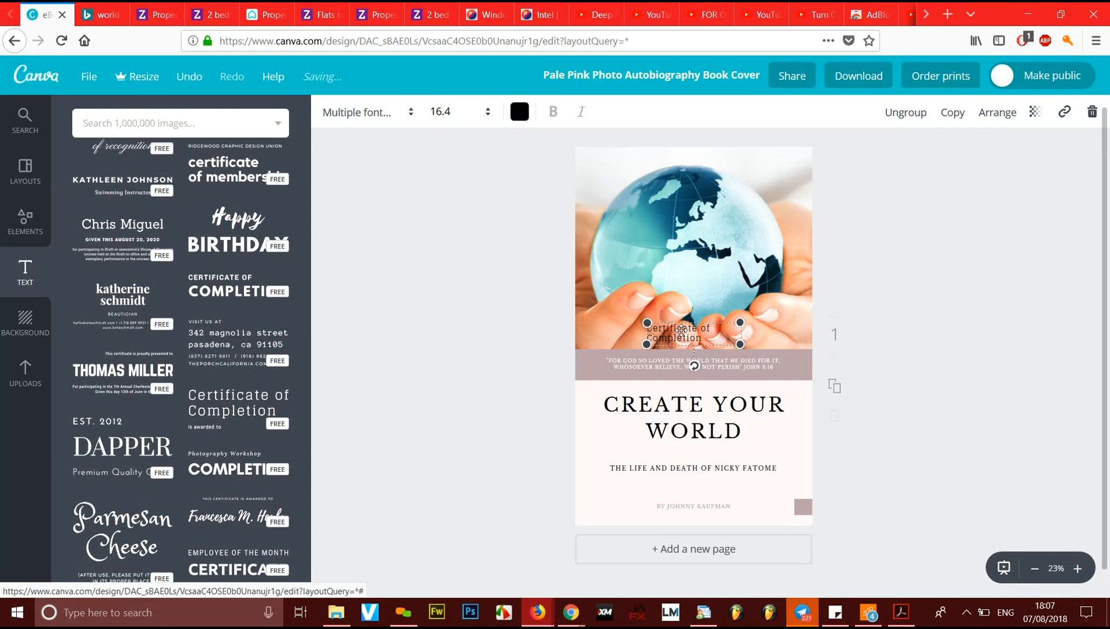
Step: Set the "Certificate of Completion" text to black with a font size of 21
{"action": "left_click", "coordinate": [682, 330]}
{"action": "left_click", "coordinate": [682, 329]}
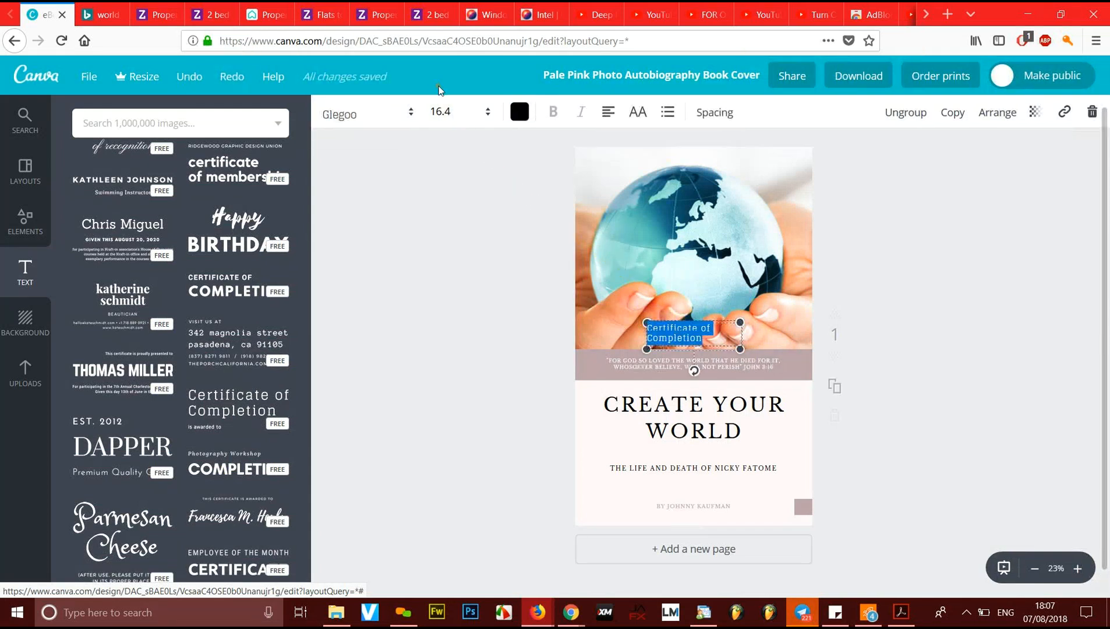
{"action": "left_click", "coordinate": [519, 113]}
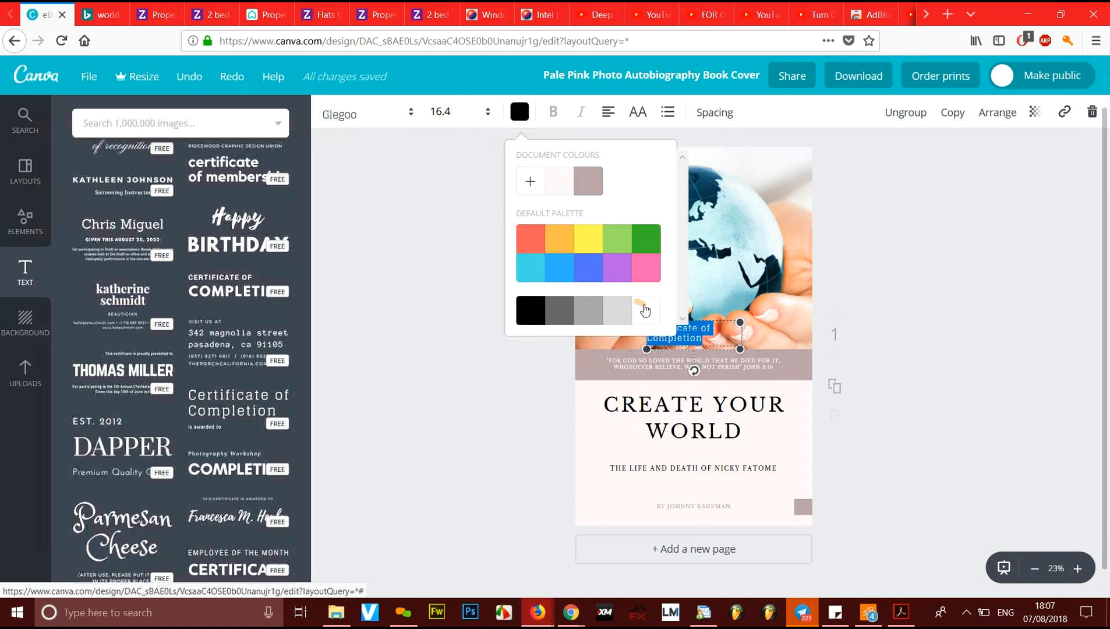
{"action": "left_click", "coordinate": [529, 311]}
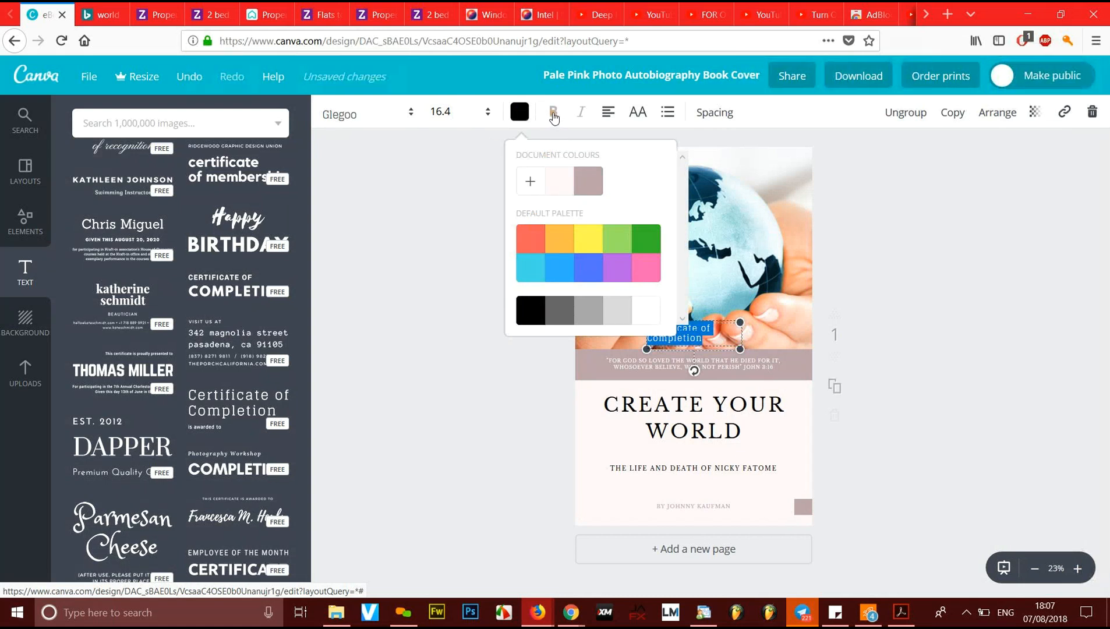
{"action": "left_click", "coordinate": [490, 114]}
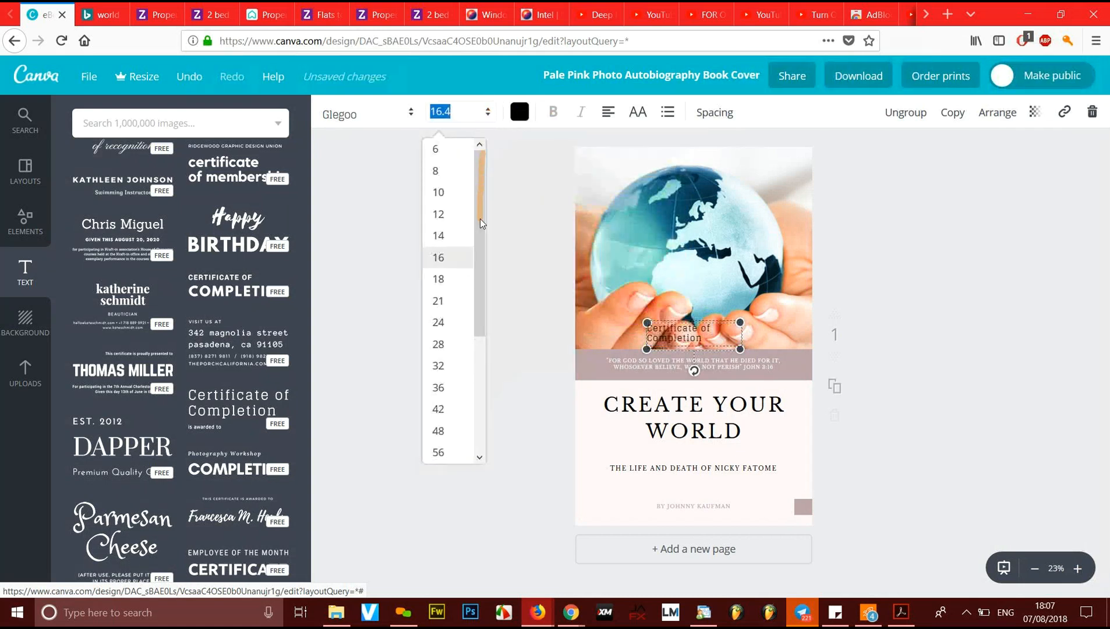
{"action": "left_click", "coordinate": [440, 303]}
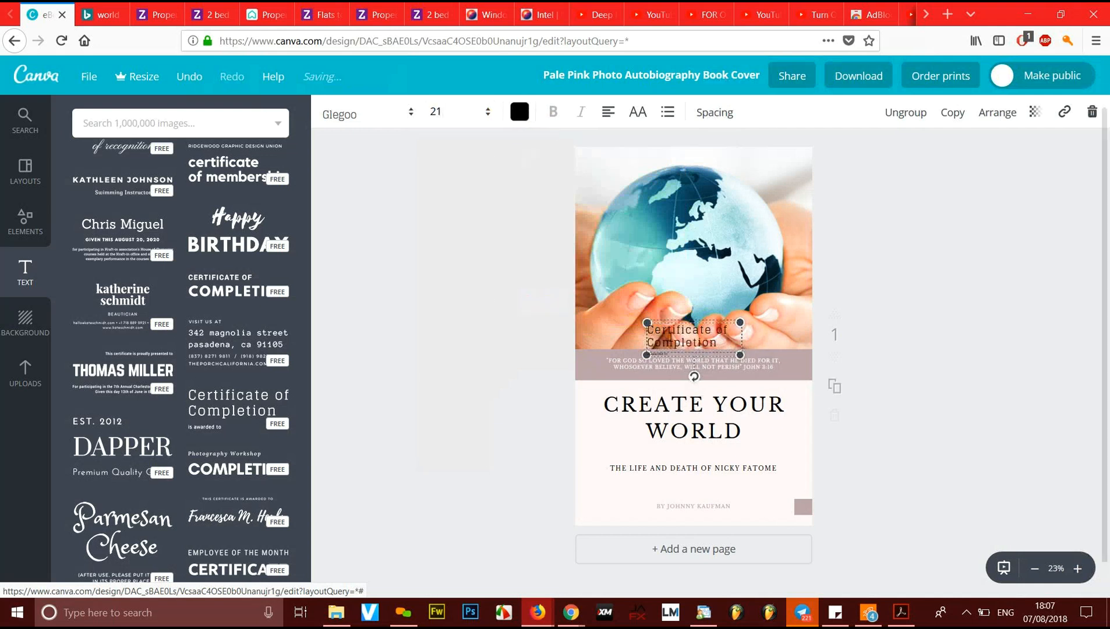
Step: Replace the "Certificate of Completion" text with ROYAL DIADEM CHAPEL
{"action": "double_click", "coordinate": [671, 338]}
{"action": "left_click", "coordinate": [671, 337]}
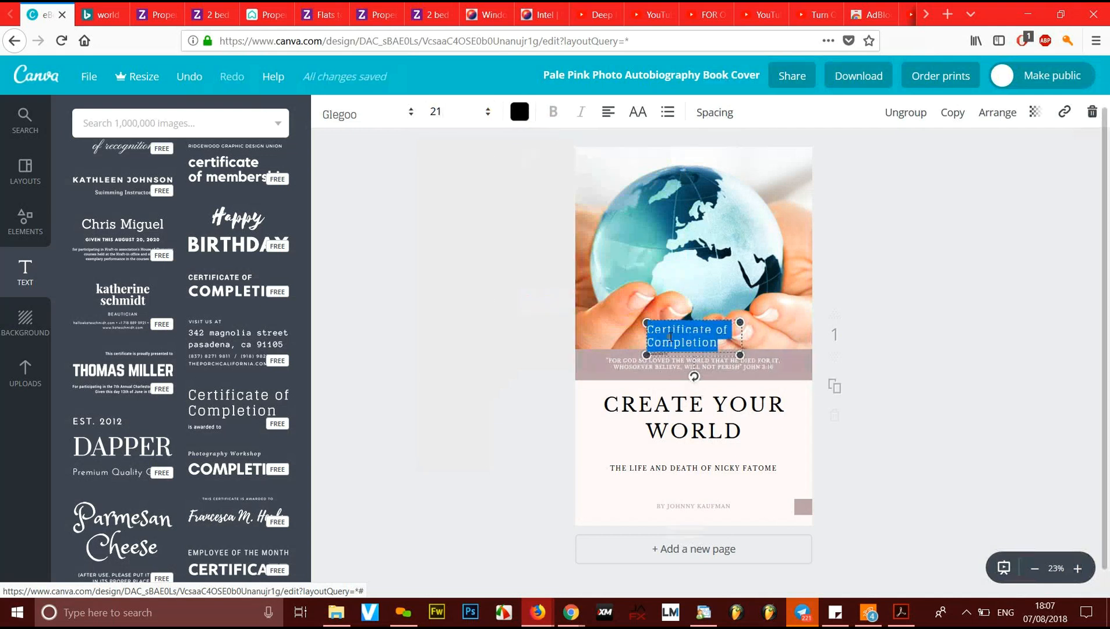
{"action": "type", "text": "IO"}
{"action": "key", "text": "BackSpace"}
{"action": "key", "text": "BackSpace"}
{"action": "type", "text": "ROY"}
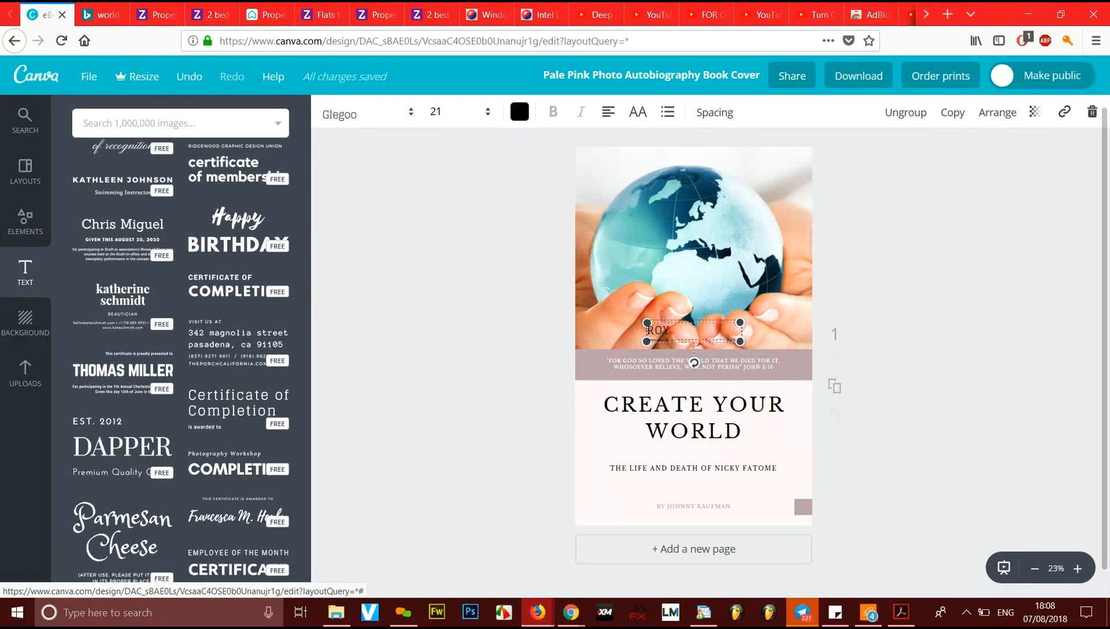
{"action": "type", "text": "AL DIADEM CHAPEL"}
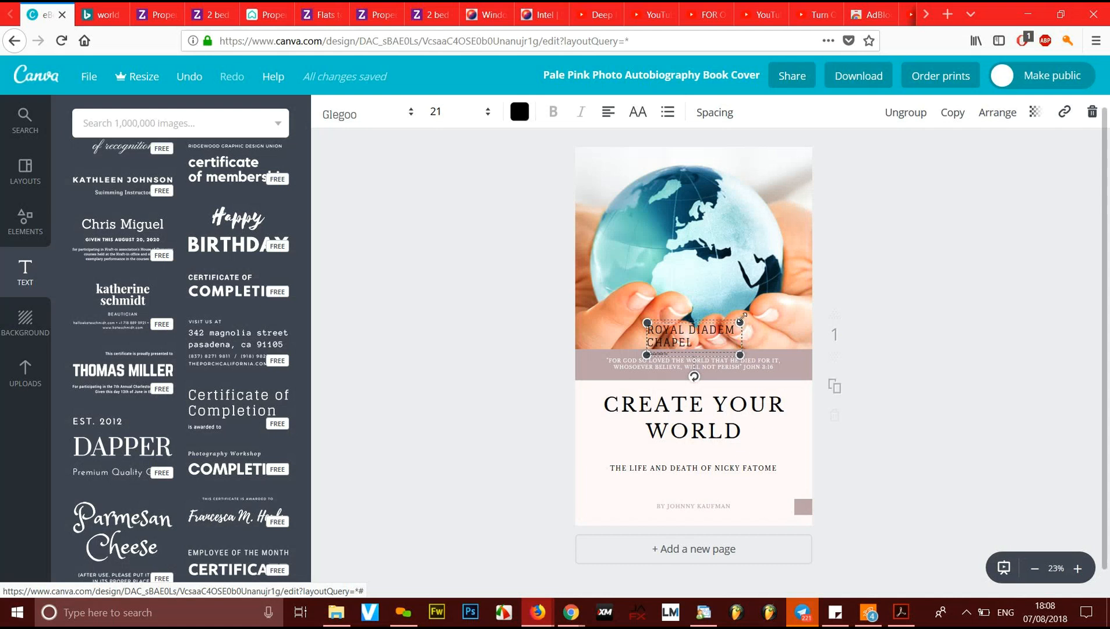
Step: Enlarge the ROYAL DIADEM CHAPEL text group across most of the cover's width, to a font size of about 41
{"action": "mouse_move", "coordinate": [791, 313]}
{"action": "left_mouse_down"}
{"action": "mouse_move", "coordinate": [781, 307]}
{"action": "mouse_move", "coordinate": [794, 303]}
{"action": "left_mouse_up"}
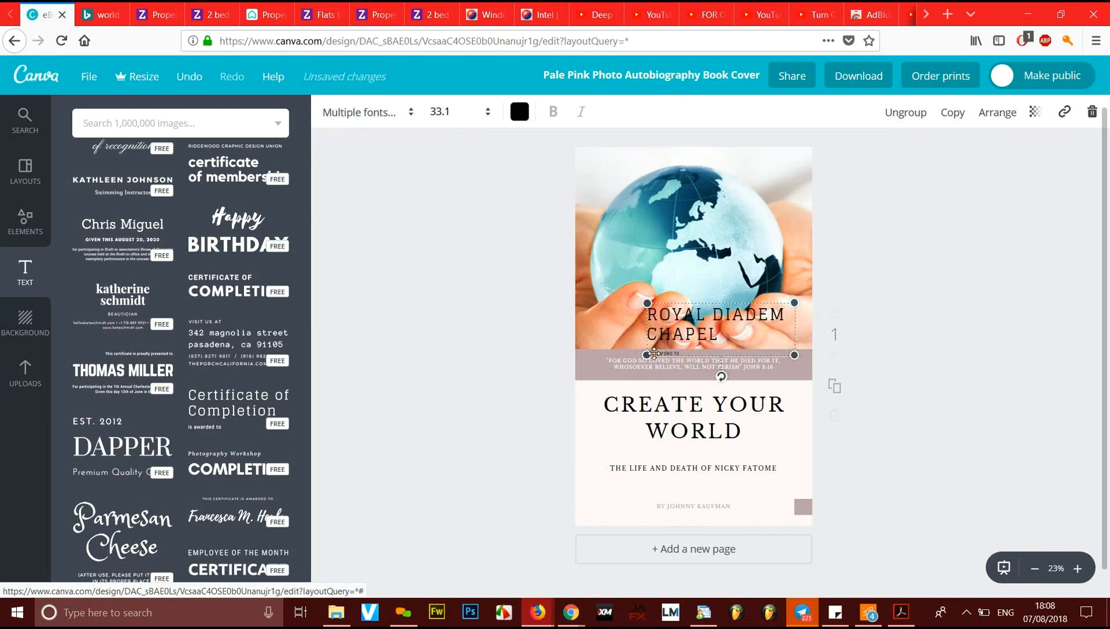
{"action": "left_click_drag", "start_coordinate": [577, 358], "coordinate": [578, 381]}
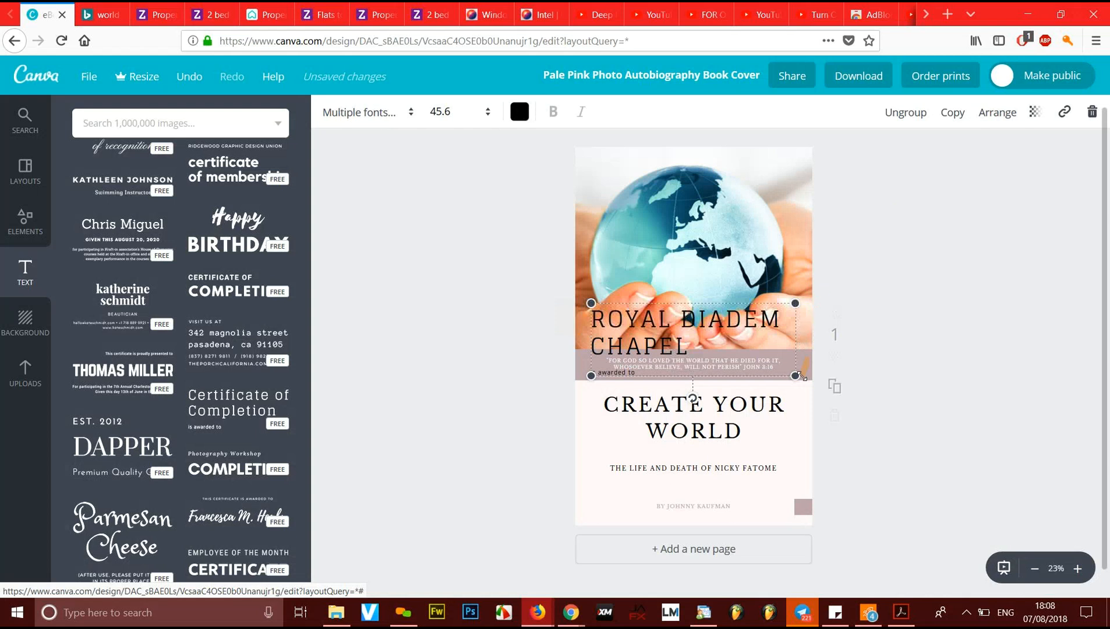
{"action": "left_click_drag", "start_coordinate": [845, 314], "coordinate": [803, 313]}
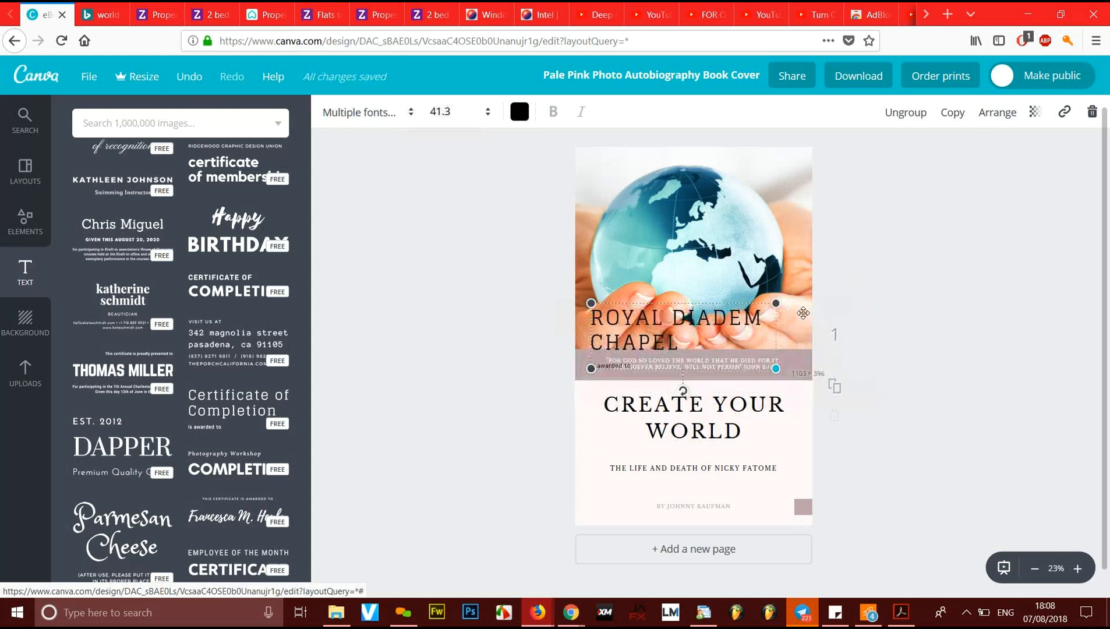
Step: Move the ROYAL DIADEM CHAPEL text group to the top of the cover and enlarge it to a font size of about 57
{"action": "left_click_drag", "start_coordinate": [693, 314], "coordinate": [686, 165]}
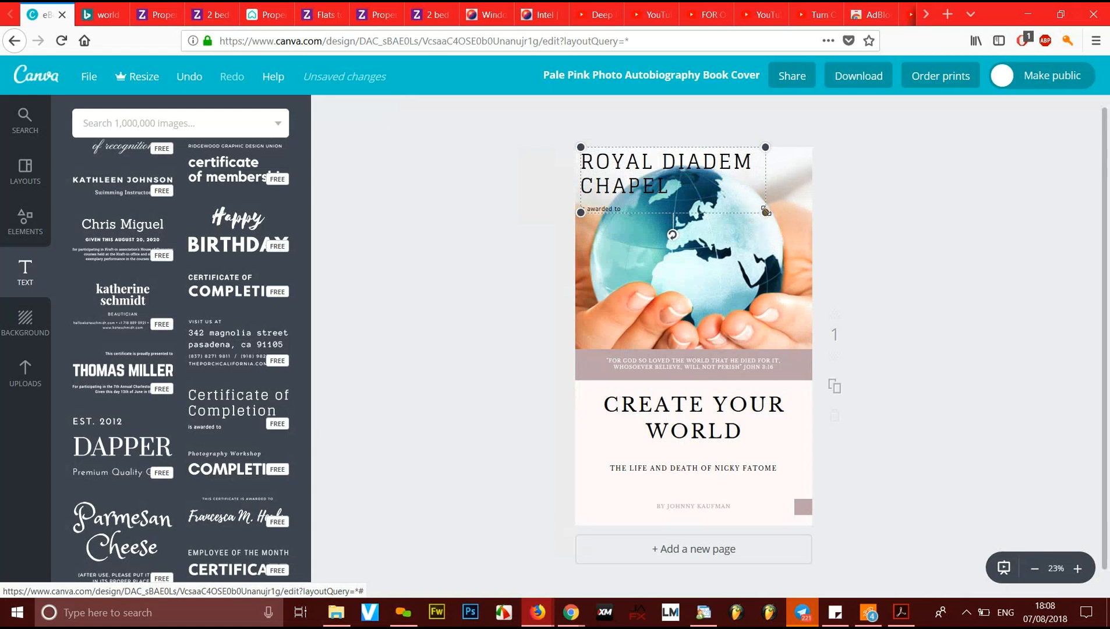
{"action": "left_click_drag", "start_coordinate": [764, 211], "coordinate": [839, 189]}
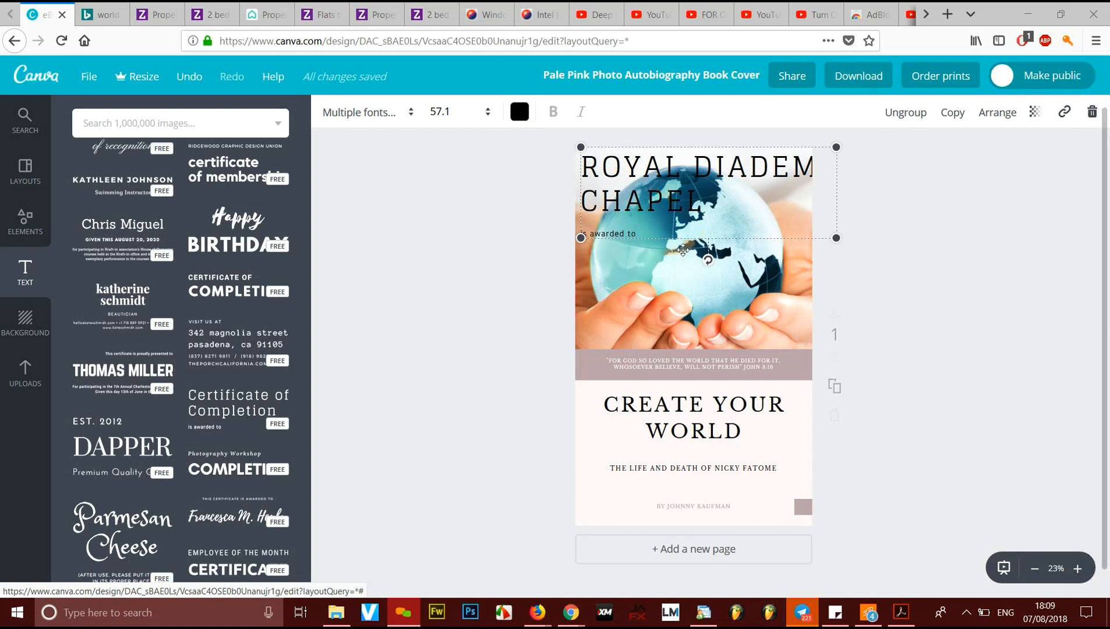
Step: Delete the small "is awarded to" line beneath the ROYAL DIADEM CHAPEL heading
{"action": "left_click", "coordinate": [647, 228]}
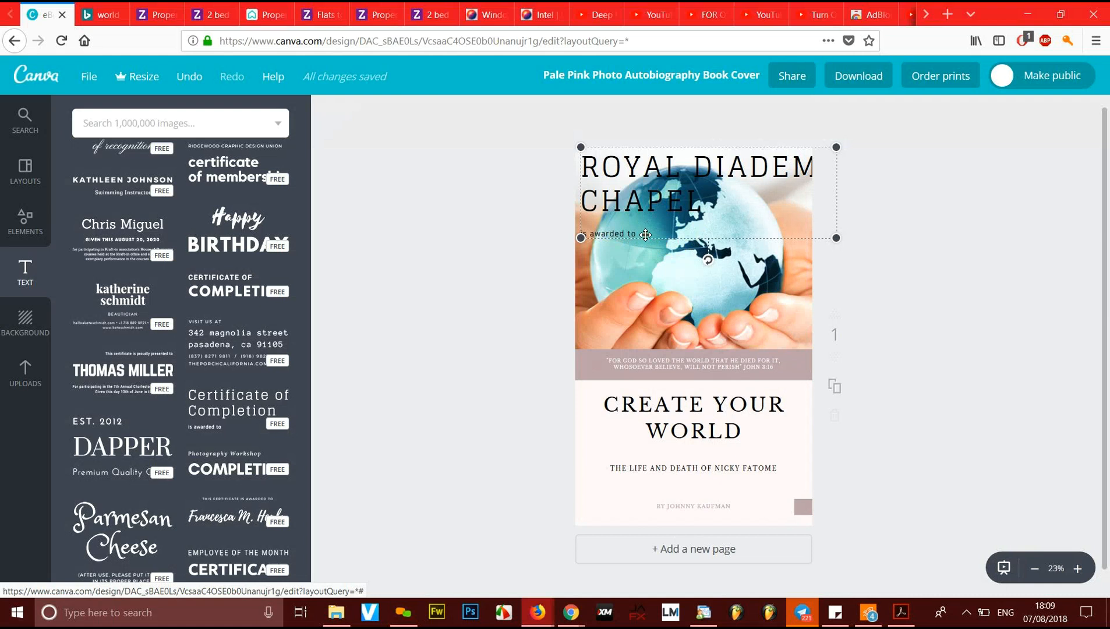
{"action": "key", "text": "ctrl+z"}
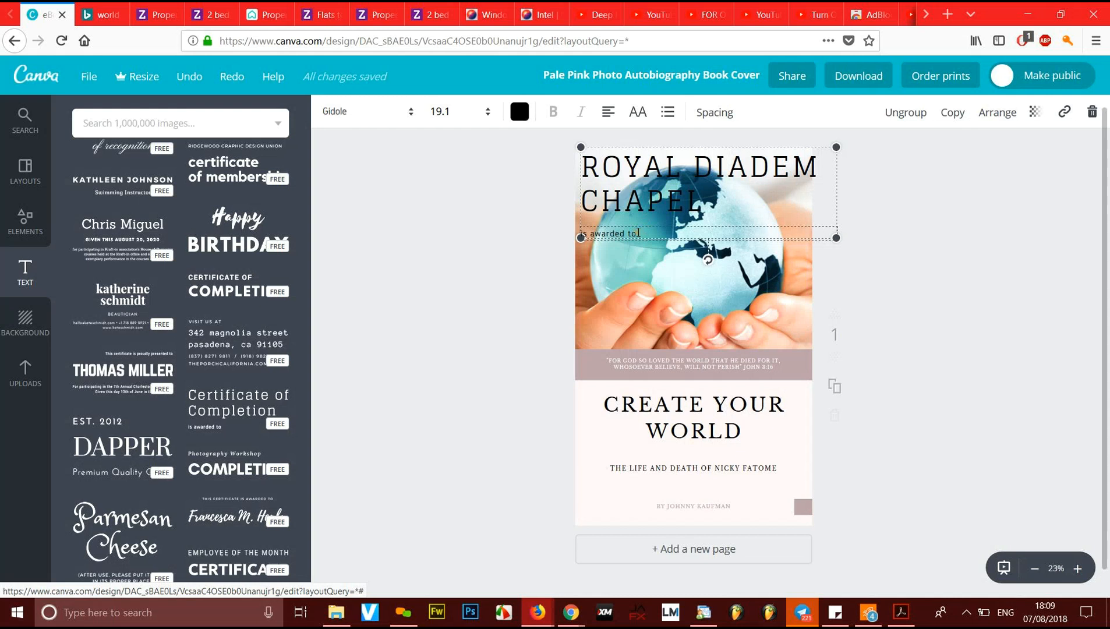
{"action": "left_click", "coordinate": [638, 233]}
{"action": "key", "text": "BackSpace"}
{"action": "key", "text": "BackSpace"}
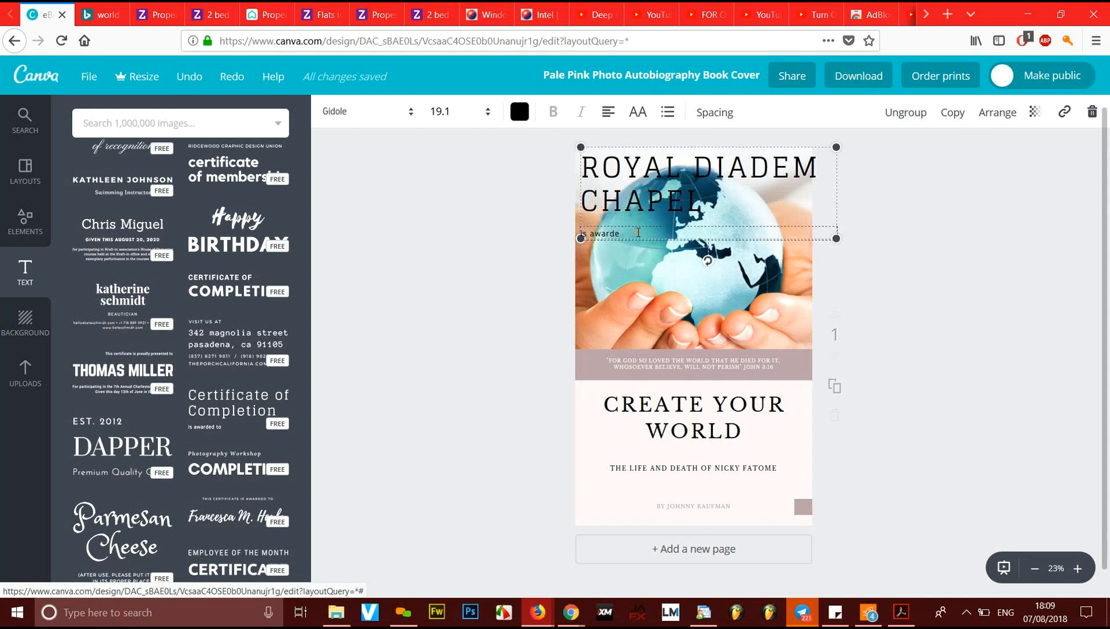
{"action": "key", "text": "BackSpace"}
{"action": "key", "text": "BackSpace"}
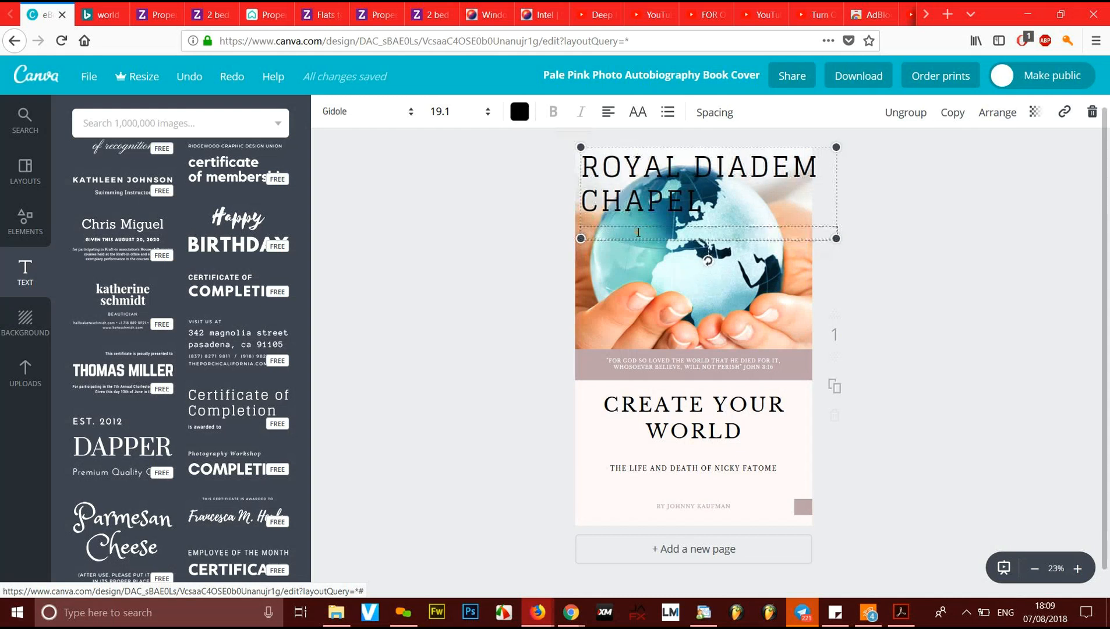
{"action": "left_click", "coordinate": [680, 224]}
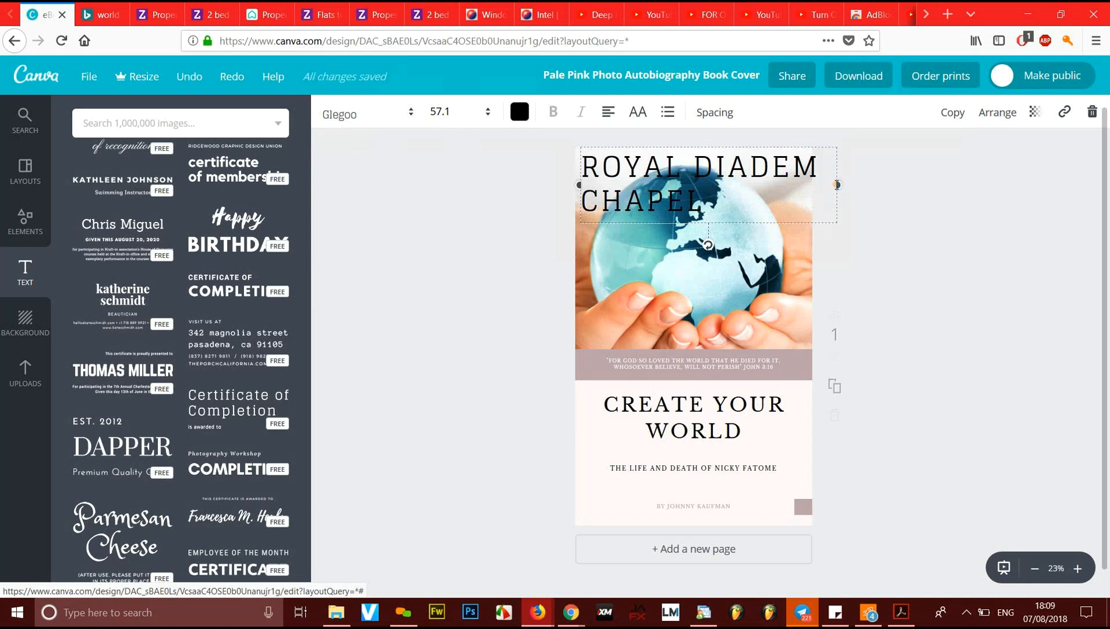
Step: Widen the ROYAL DIADEM CHAPEL text box and set its font size to 32 so the heading fits on one line
{"action": "left_click_drag", "start_coordinate": [841, 184], "coordinate": [918, 186]}
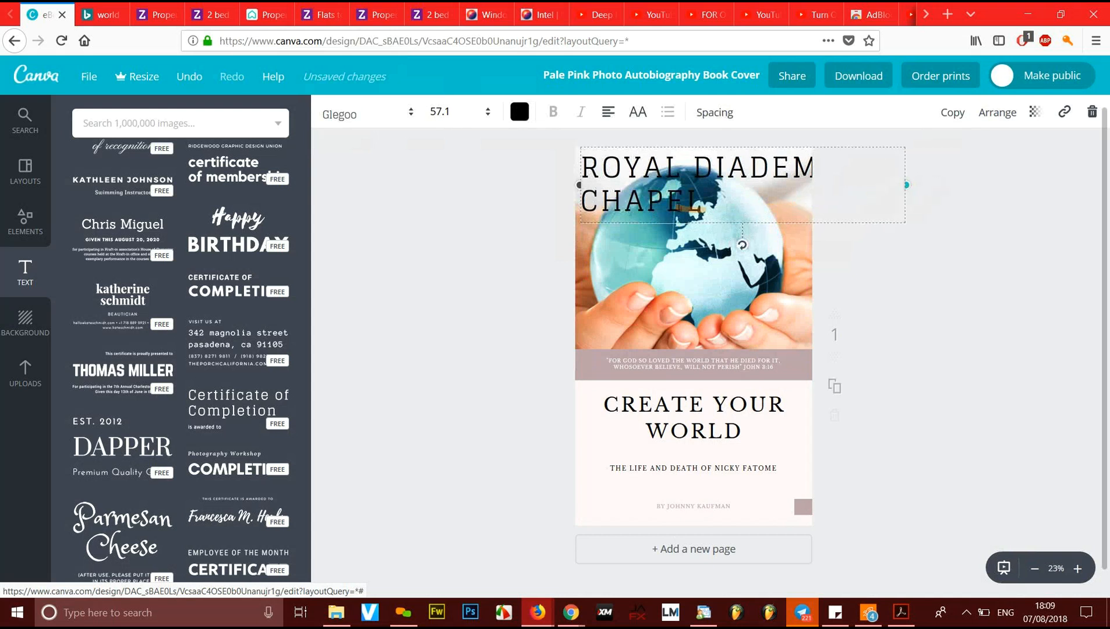
{"action": "left_click_drag", "start_coordinate": [572, 188], "coordinate": [577, 189]}
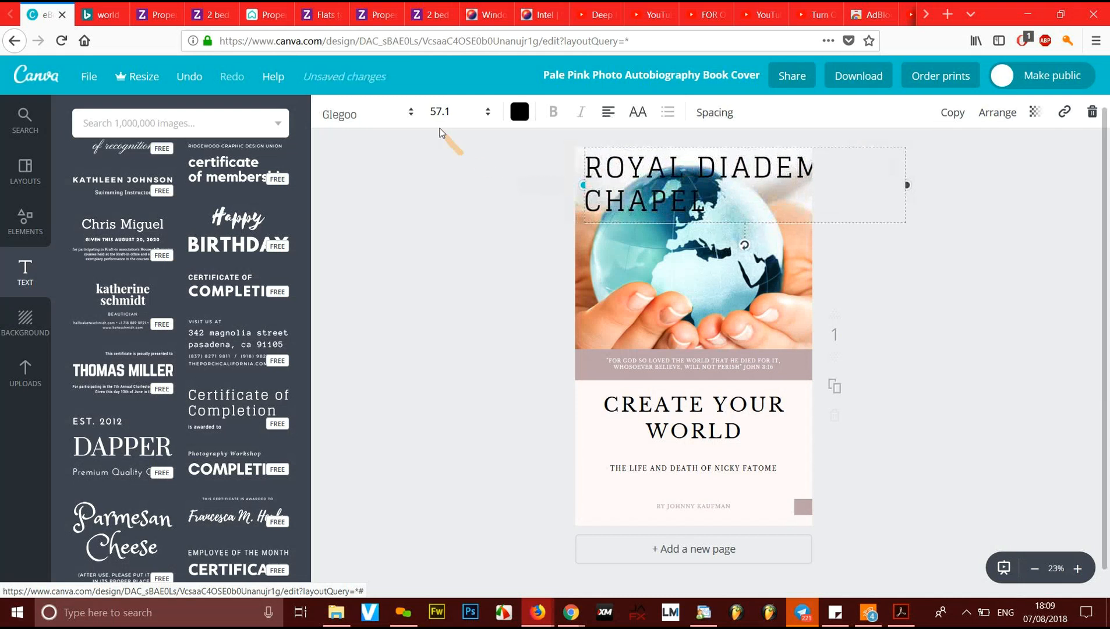
{"action": "left_click", "coordinate": [440, 111]}
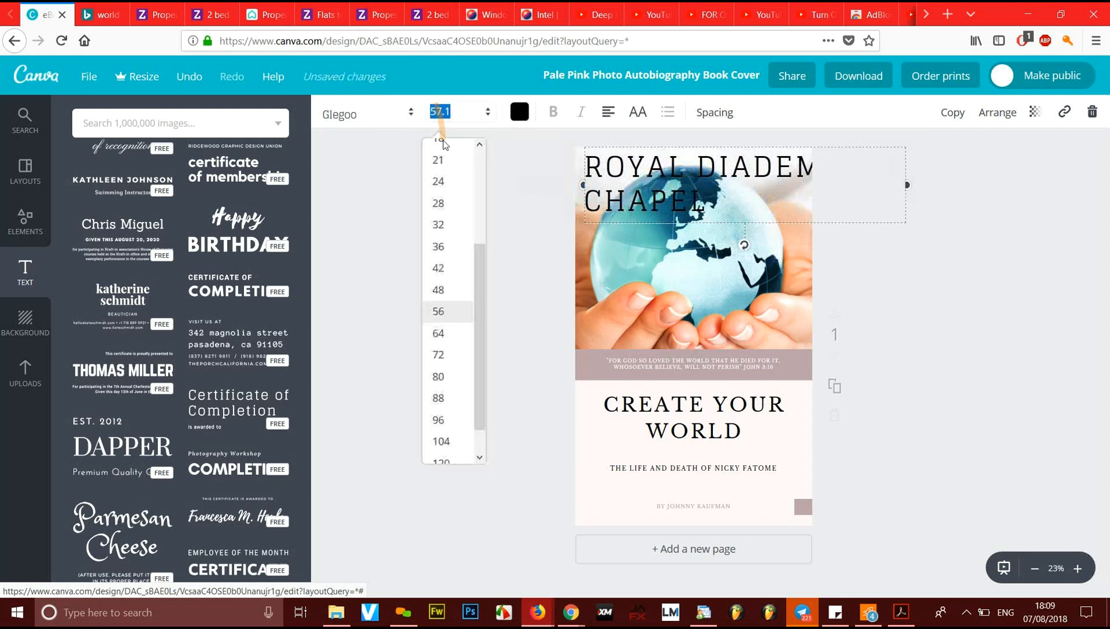
{"action": "left_click", "coordinate": [438, 272]}
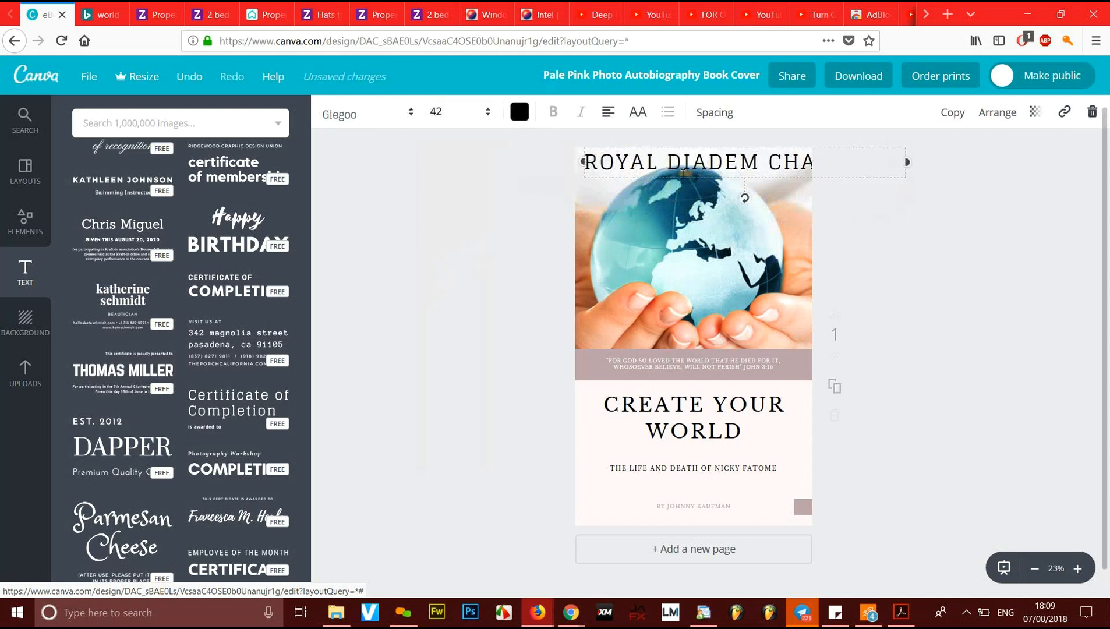
{"action": "left_click", "coordinate": [447, 113]}
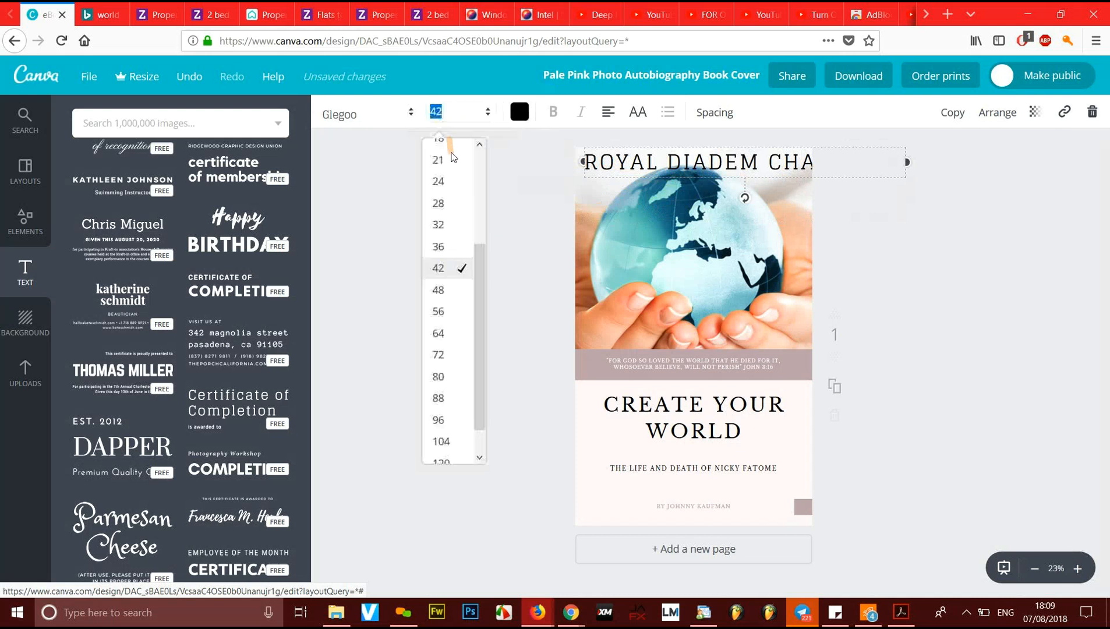
{"action": "left_click", "coordinate": [440, 246]}
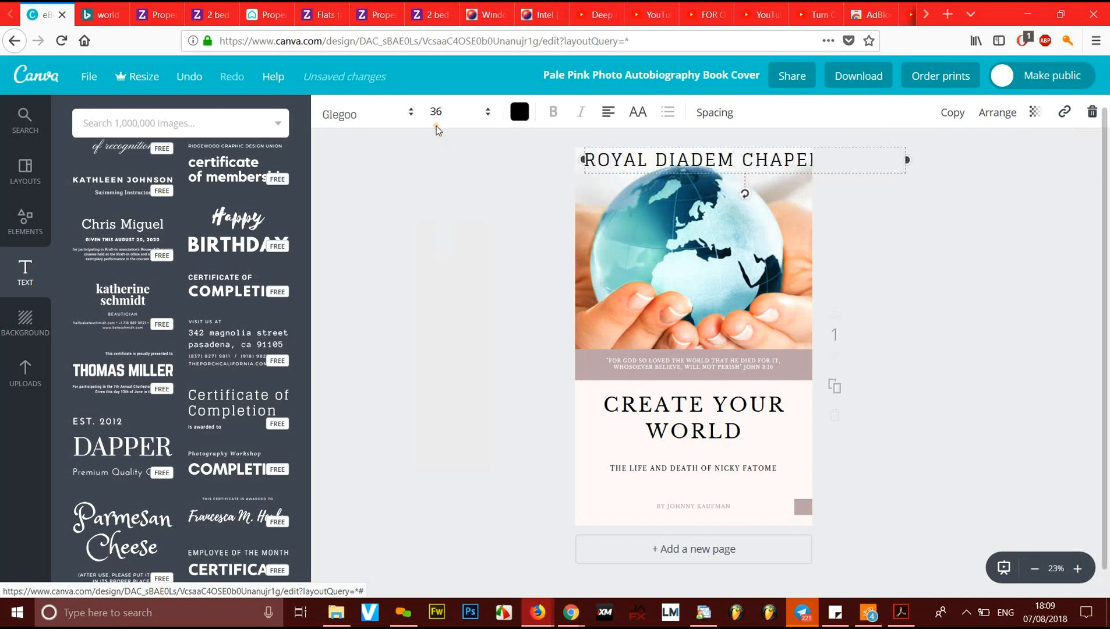
{"action": "left_click", "coordinate": [436, 124]}
{"action": "left_click", "coordinate": [450, 228]}
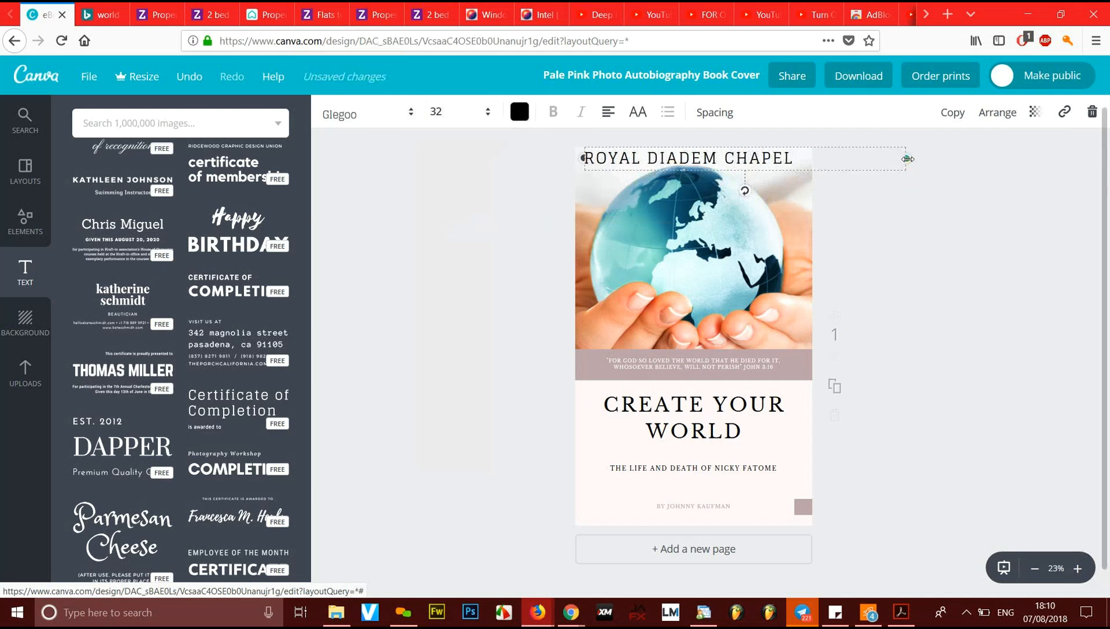
Step: Centre the ROYAL DIADEM CHAPEL heading horizontally along the cover's upper edge
{"action": "left_click_drag", "start_coordinate": [826, 162], "coordinate": [787, 166]}
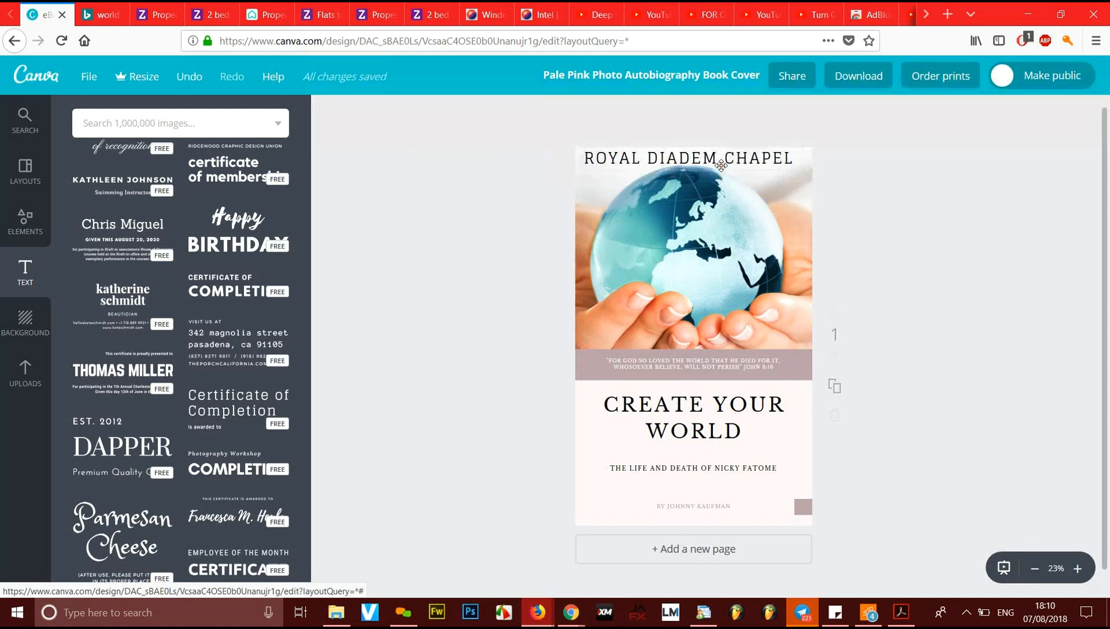
{"action": "left_click_drag", "start_coordinate": [721, 166], "coordinate": [731, 165]}
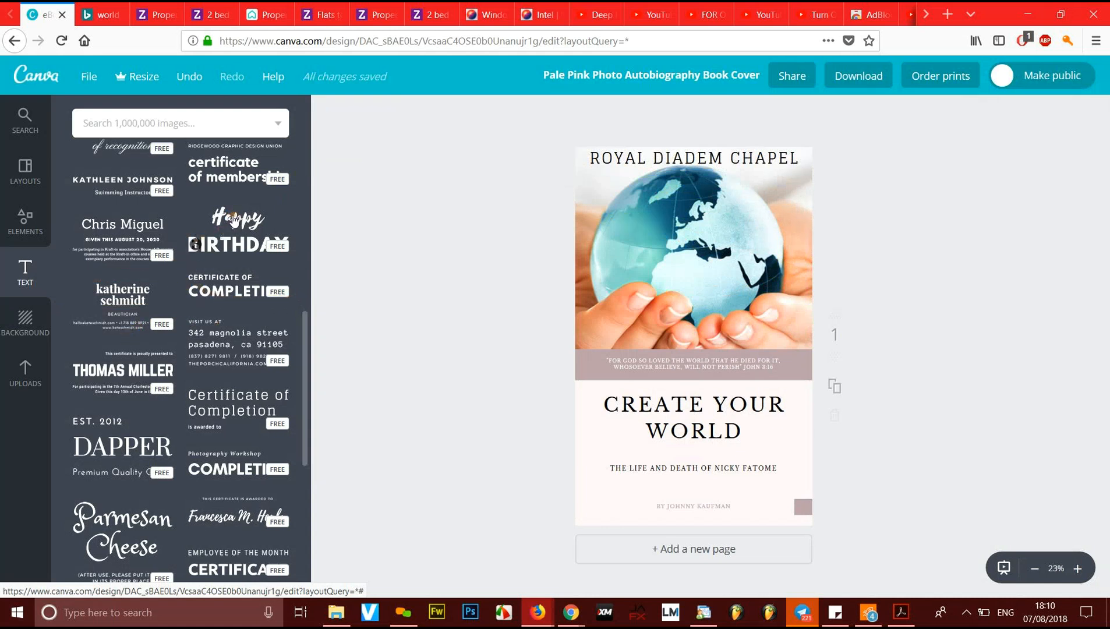
Step: Add the "Happy Birthday" text design to the cover and replace its two lines with BIBLE and STUDY
{"action": "left_click_drag", "start_coordinate": [234, 221], "coordinate": [699, 327]}
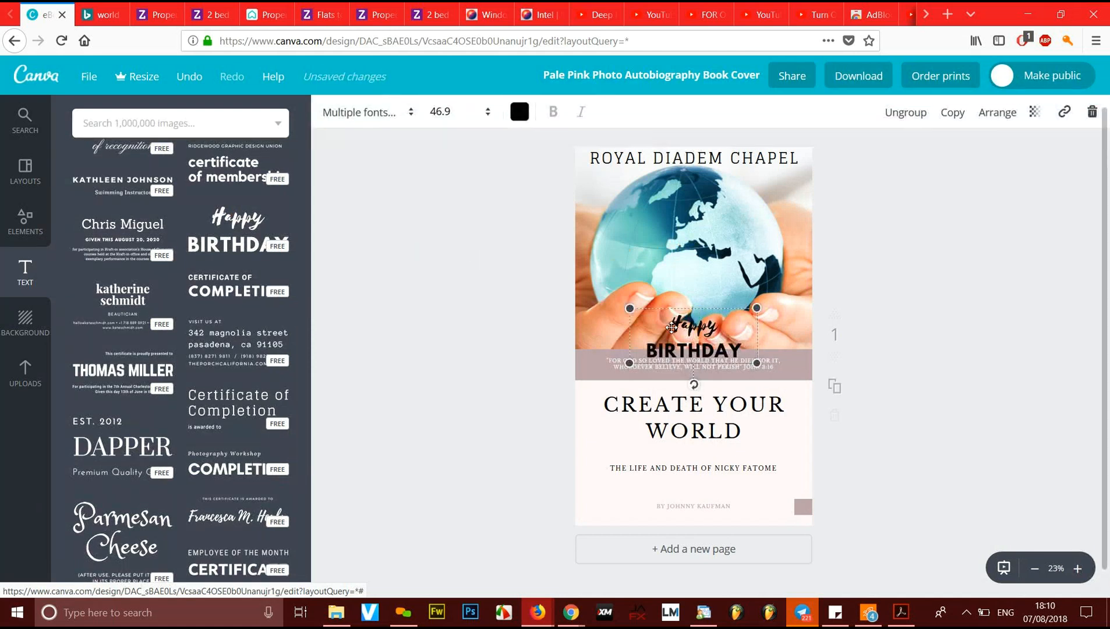
{"action": "double_click", "coordinate": [676, 326]}
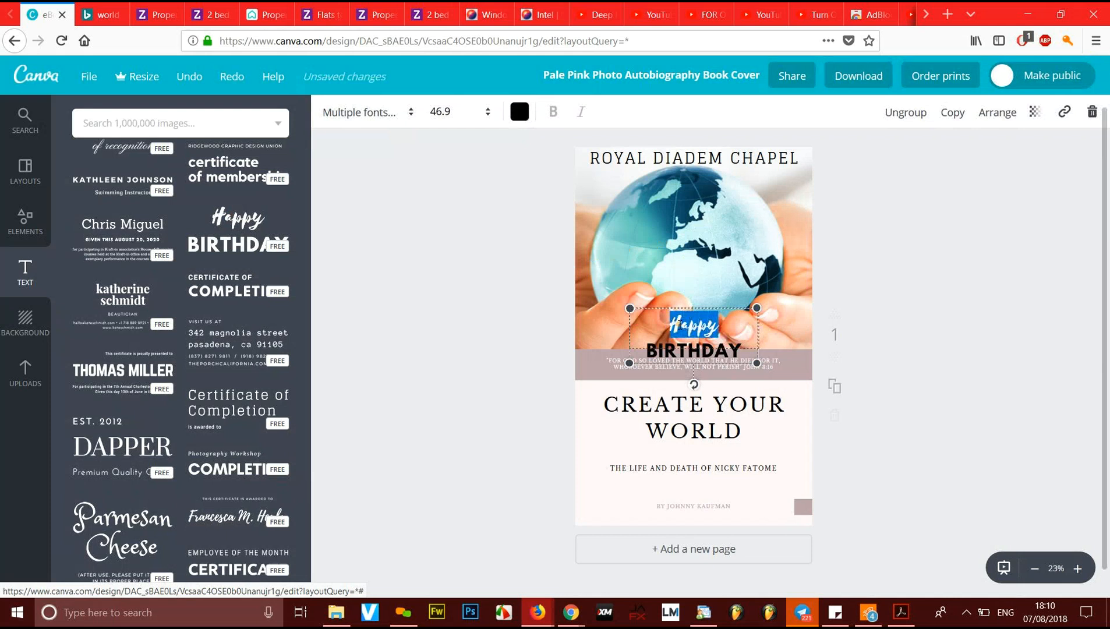
{"action": "type", "text": "G"}
{"action": "type", "text": "IBLE"}
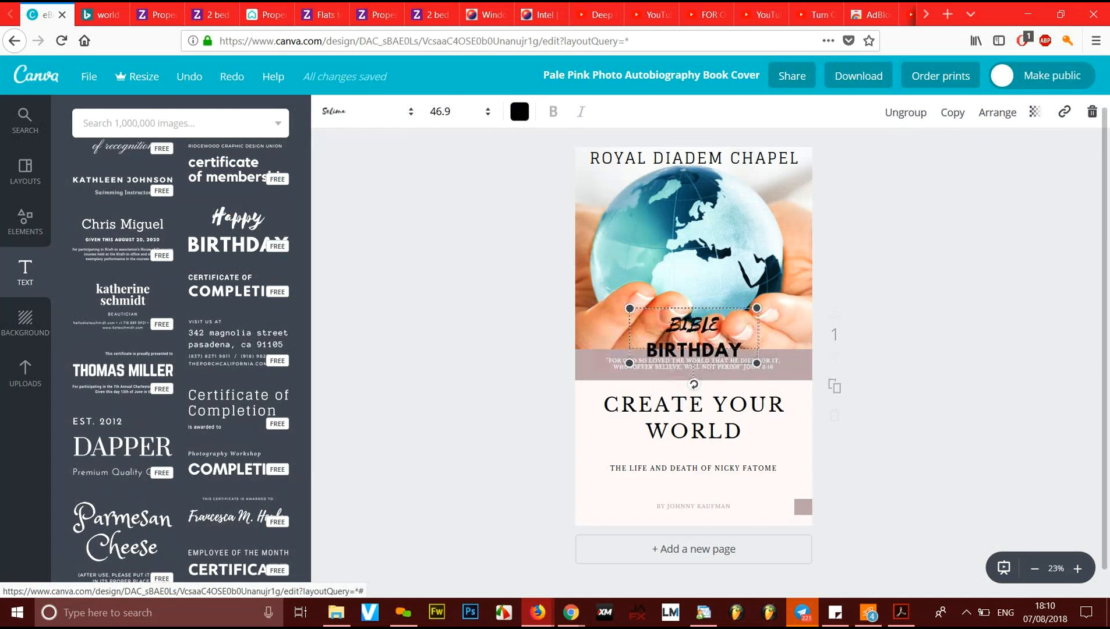
{"action": "double_click", "coordinate": [696, 350]}
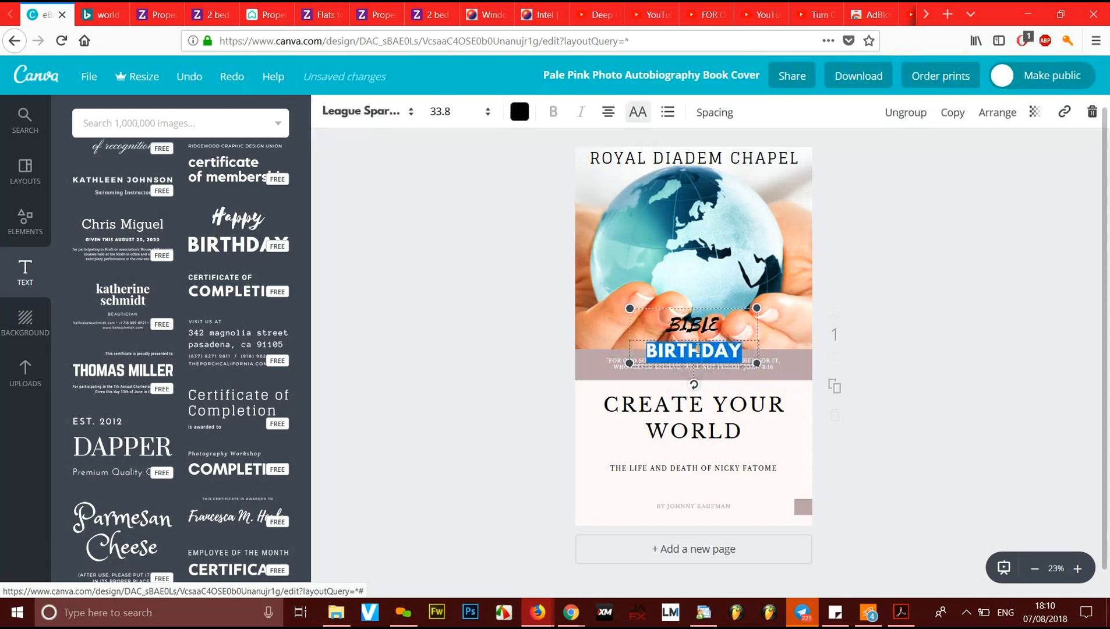
{"action": "type", "text": "STUDY"}
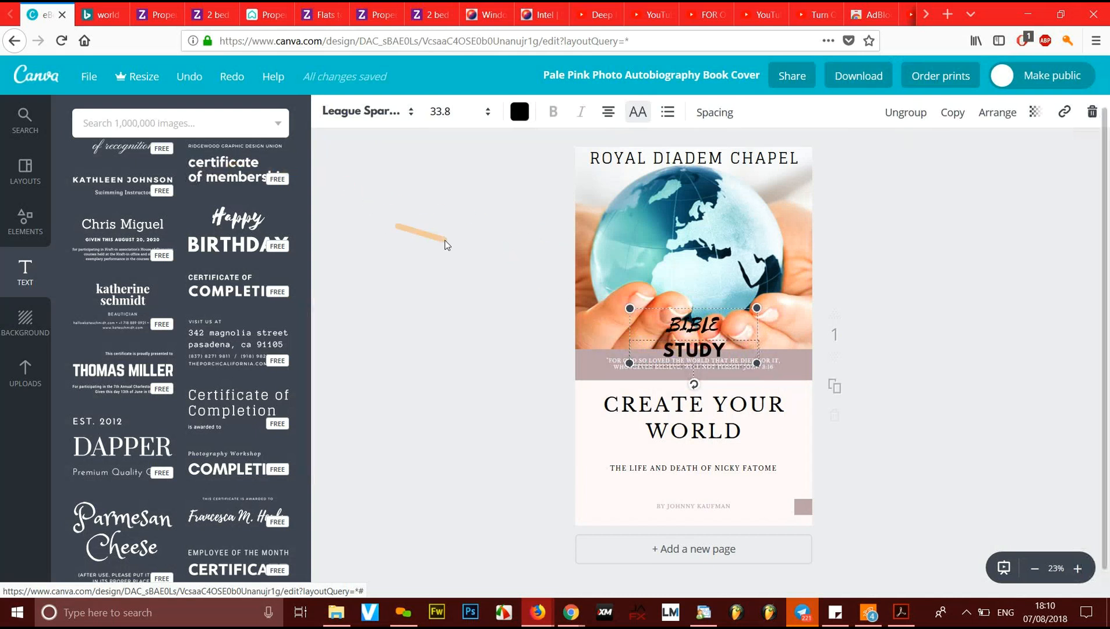
{"action": "left_click", "coordinate": [449, 243]}
Step: Enlarge the BIBLE STUDY text group to font sizes of about 70 for BIBLE and 50 for STUDY, and place it over the globe
{"action": "left_click_drag", "start_coordinate": [706, 356], "coordinate": [648, 230]}
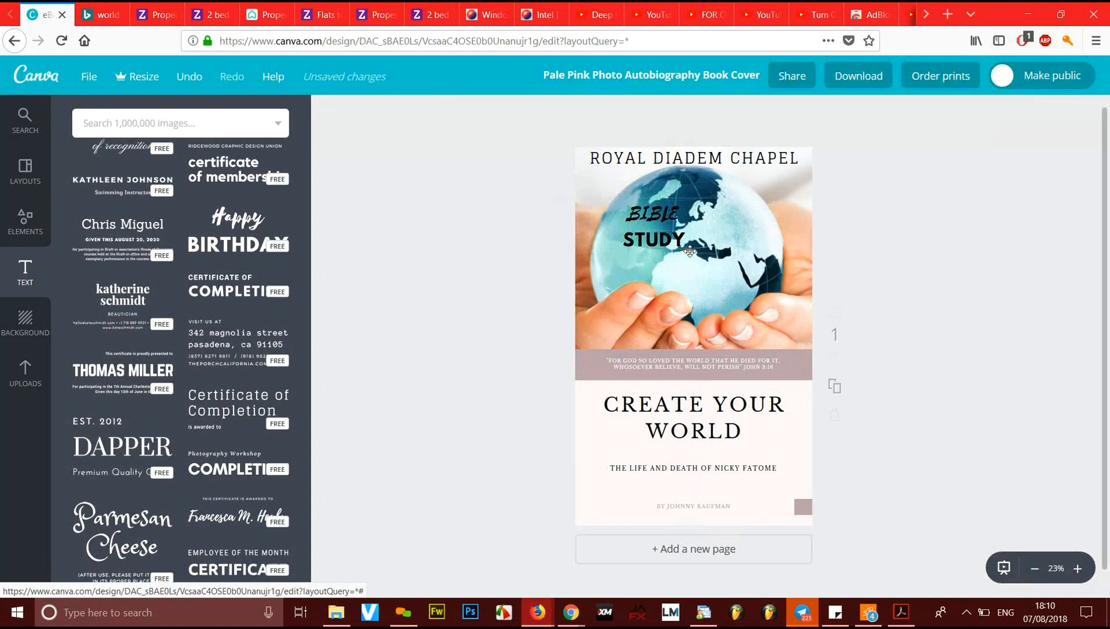
{"action": "left_click", "coordinate": [680, 248]}
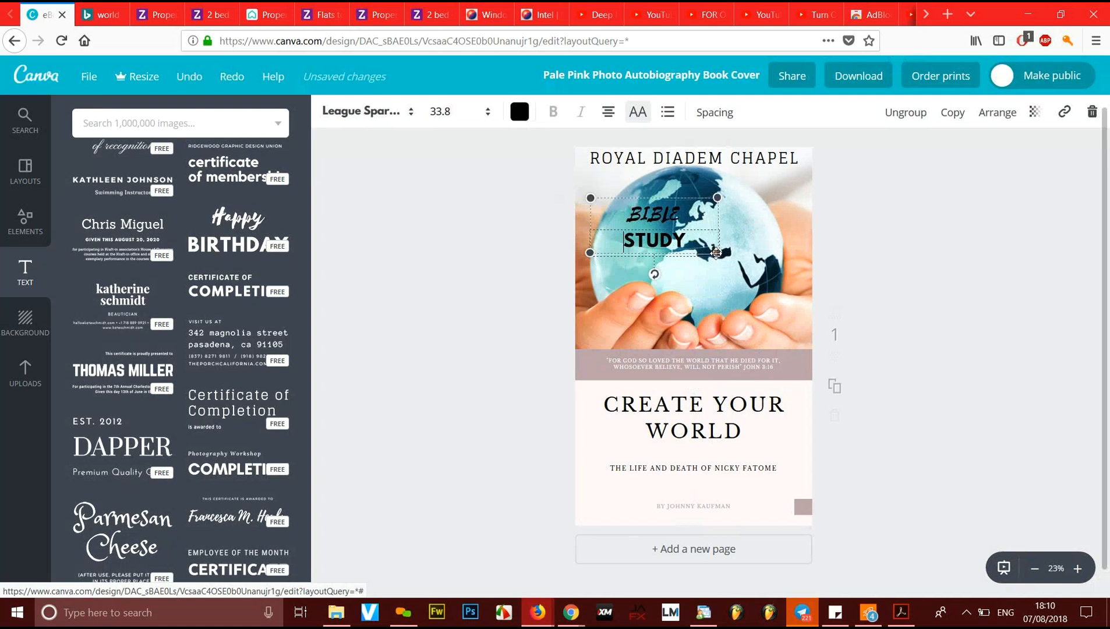
{"action": "left_click_drag", "start_coordinate": [747, 273], "coordinate": [696, 333]}
{"action": "left_click", "coordinate": [943, 350]}
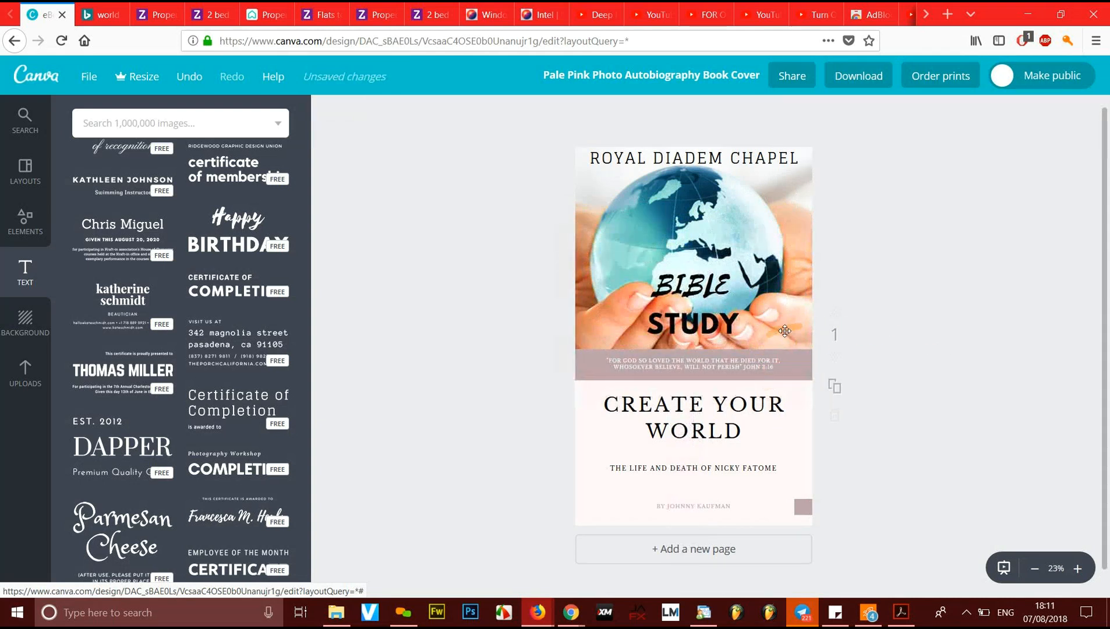
{"action": "left_click_drag", "start_coordinate": [698, 324], "coordinate": [692, 254]}
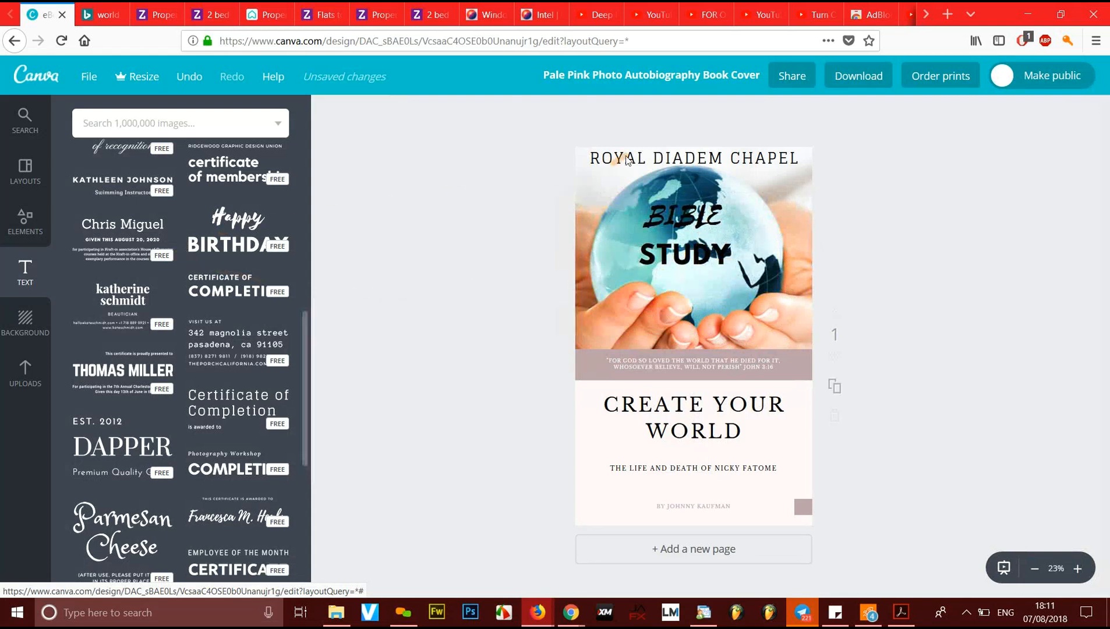
Step: Try yellow and orange on the word BIBLE, then colour it coral red from the default palette
{"action": "left_click", "coordinate": [679, 221]}
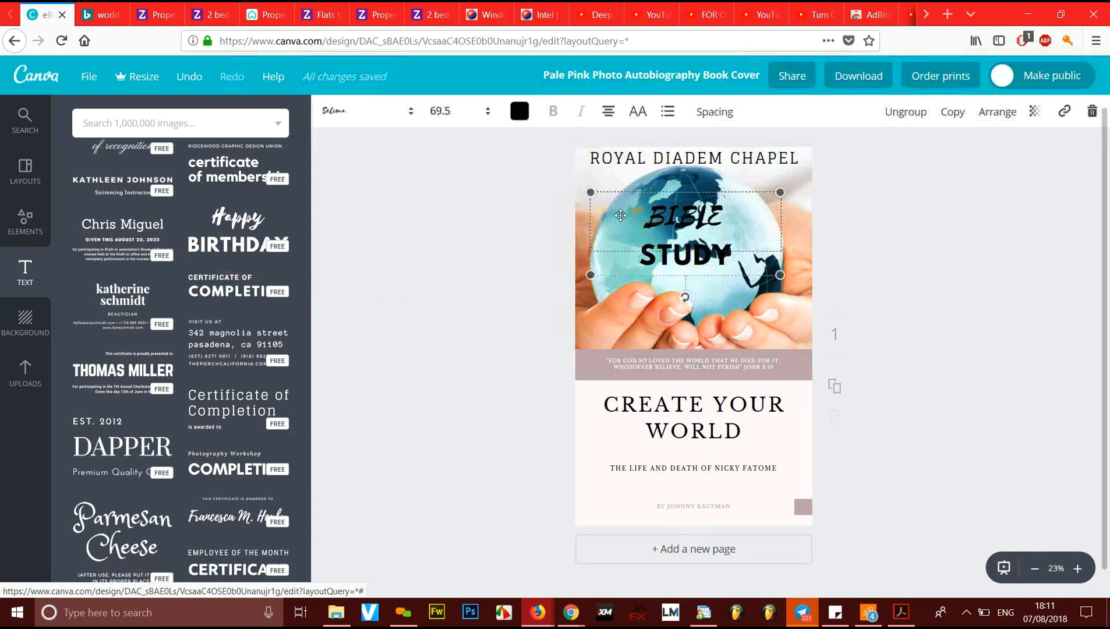
{"action": "left_click", "coordinate": [519, 112]}
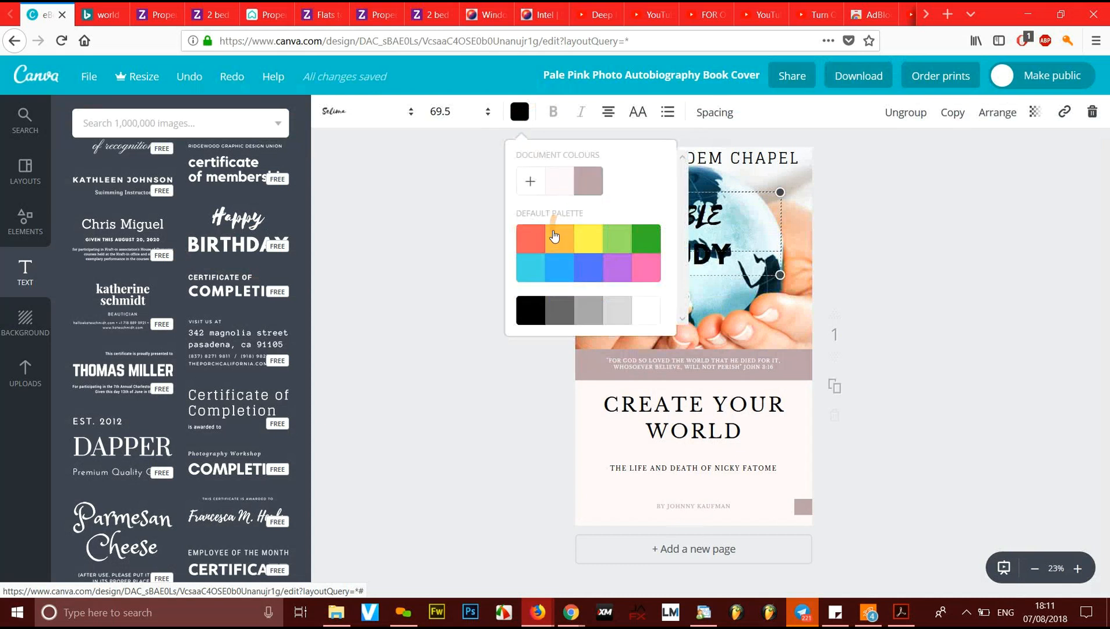
{"action": "left_click", "coordinate": [595, 245]}
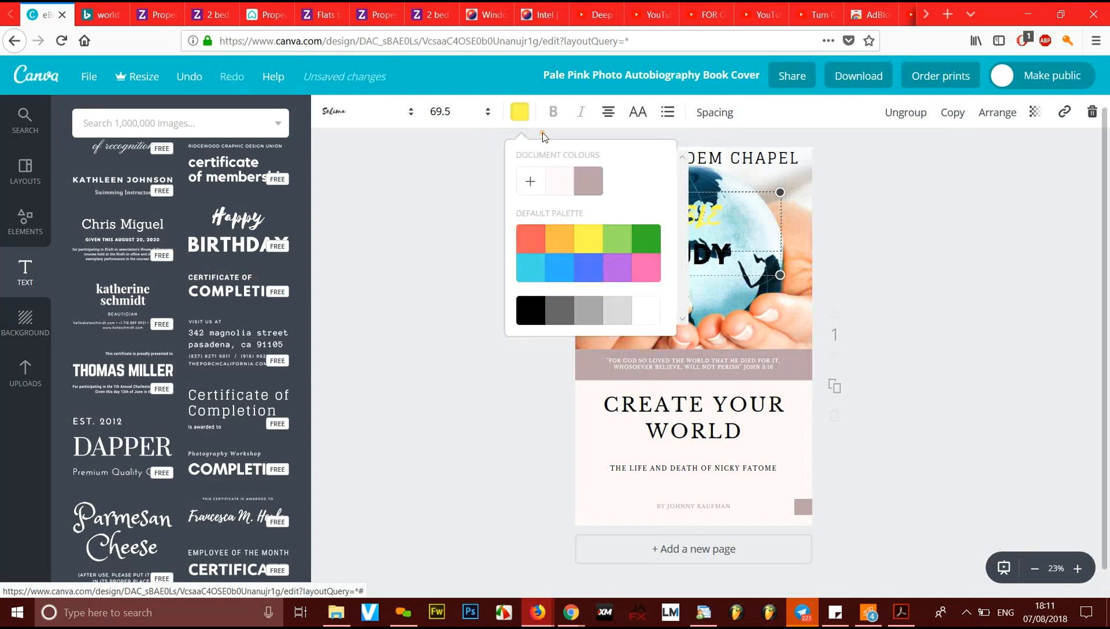
{"action": "left_click", "coordinate": [561, 243]}
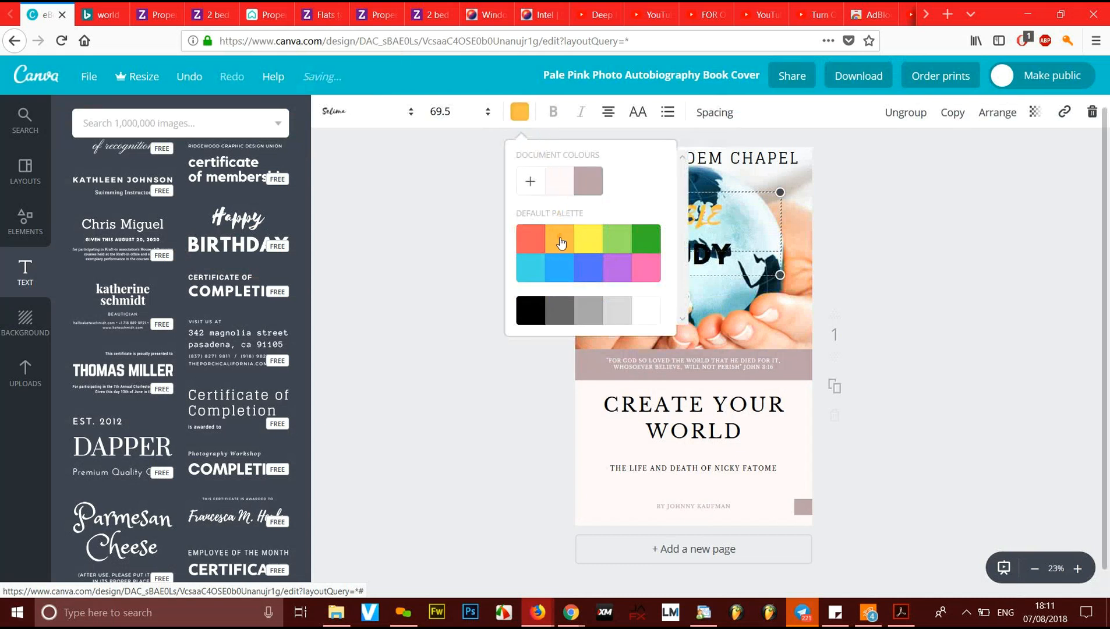
{"action": "left_click", "coordinate": [528, 247]}
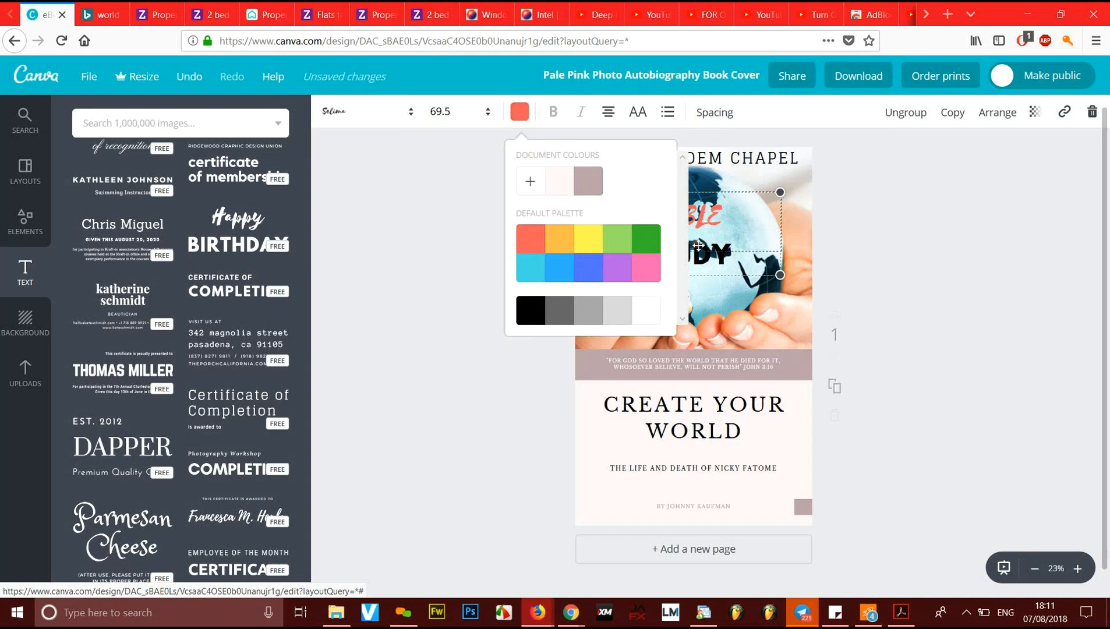
Step: Colour the word STUDY the same coral red as BIBLE
{"action": "left_click", "coordinate": [752, 272]}
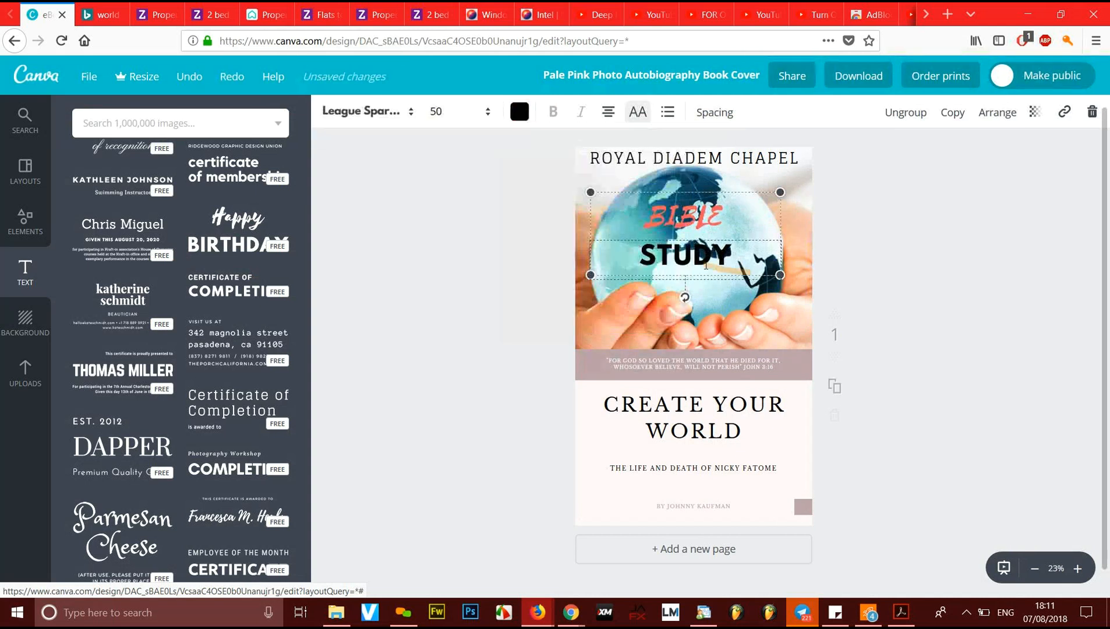
{"action": "double_click", "coordinate": [721, 257]}
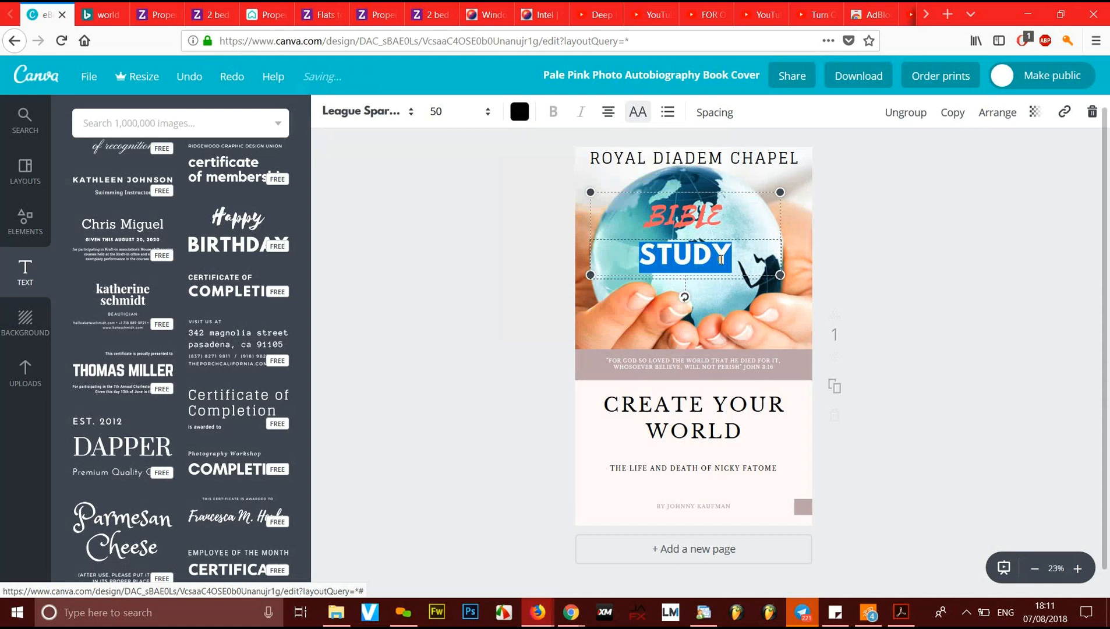
{"action": "left_click", "coordinate": [521, 112]}
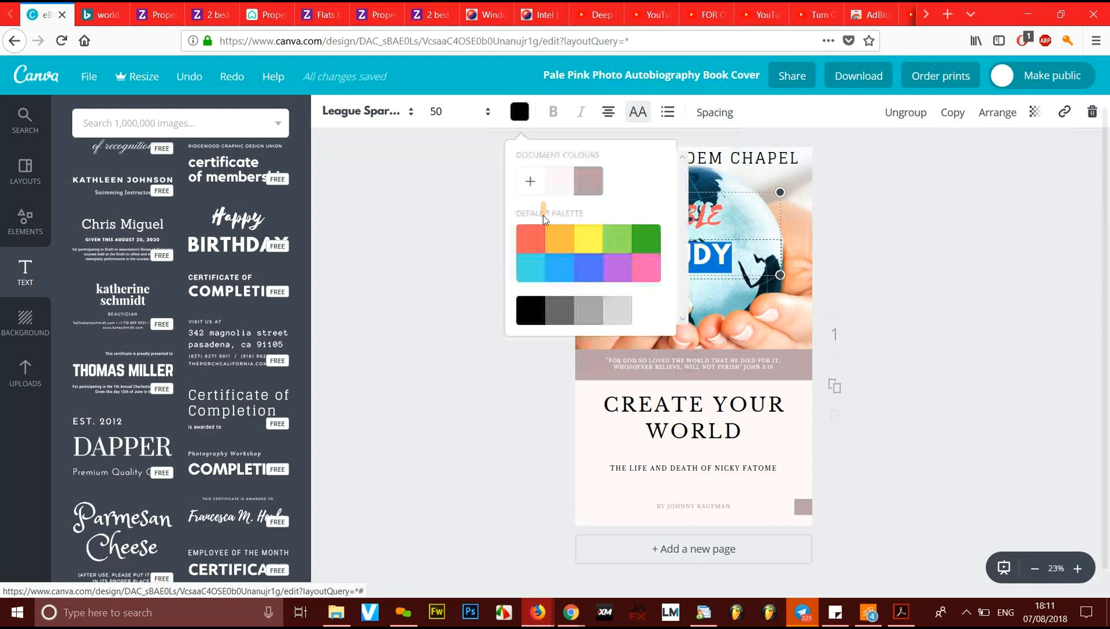
{"action": "left_click", "coordinate": [863, 324]}
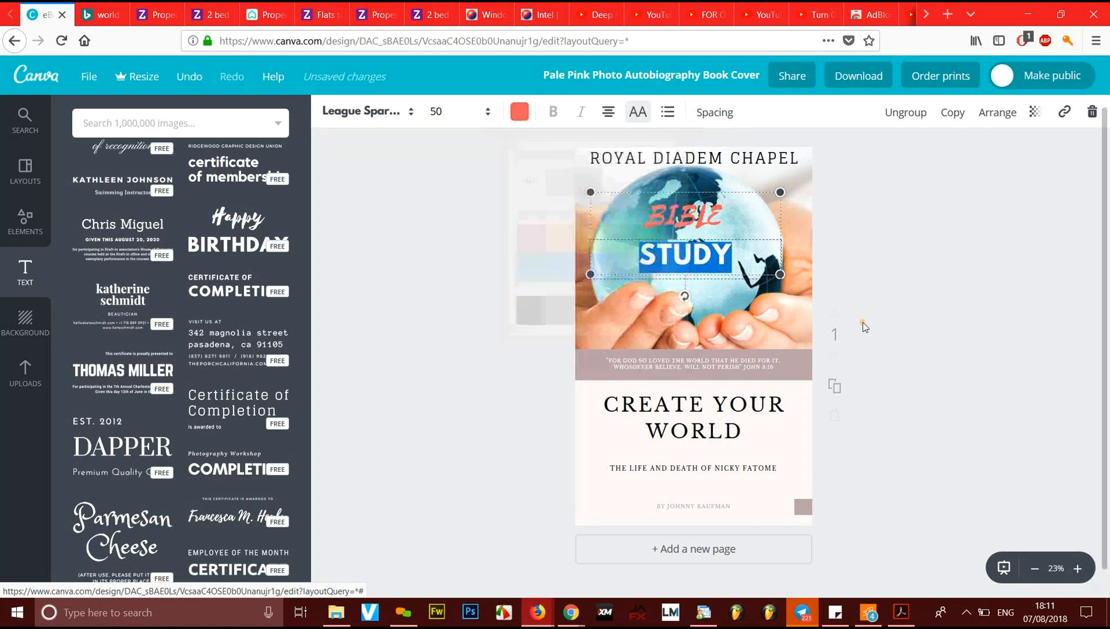
{"action": "left_click", "coordinate": [863, 324]}
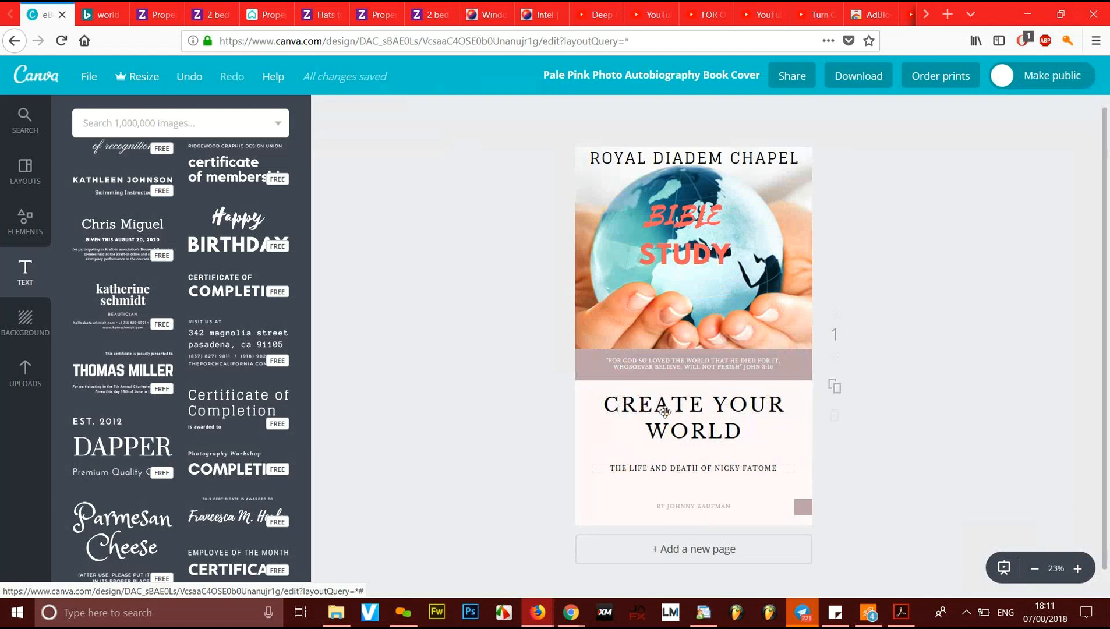
Step: Delete the coral red BIBLE STUDY text group from the globe photo
{"action": "left_click", "coordinate": [689, 226]}
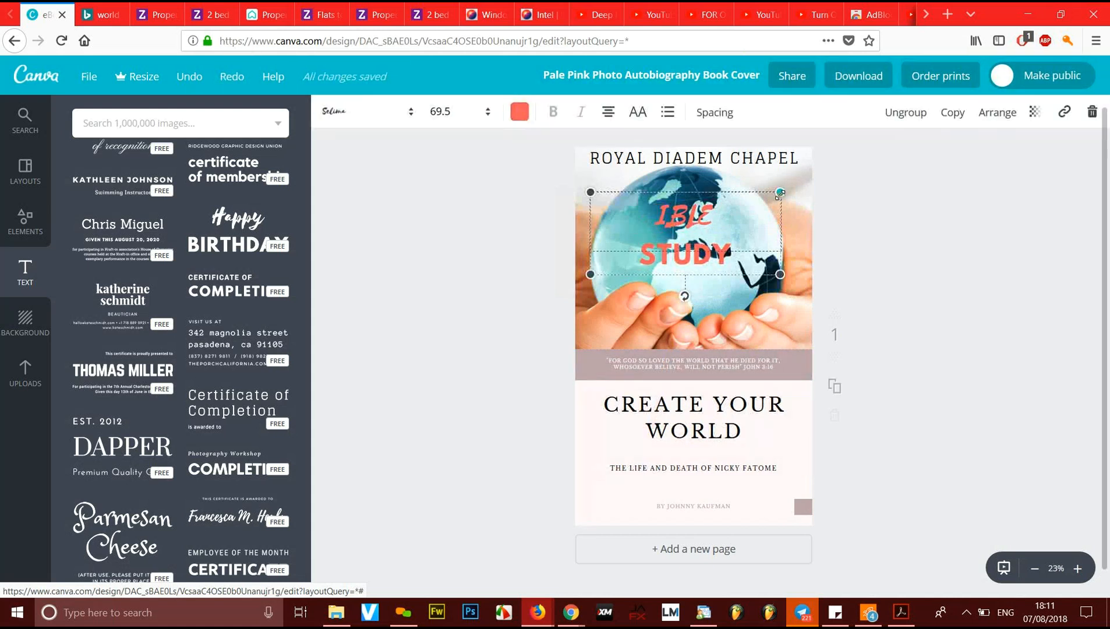
{"action": "key", "text": "Delete"}
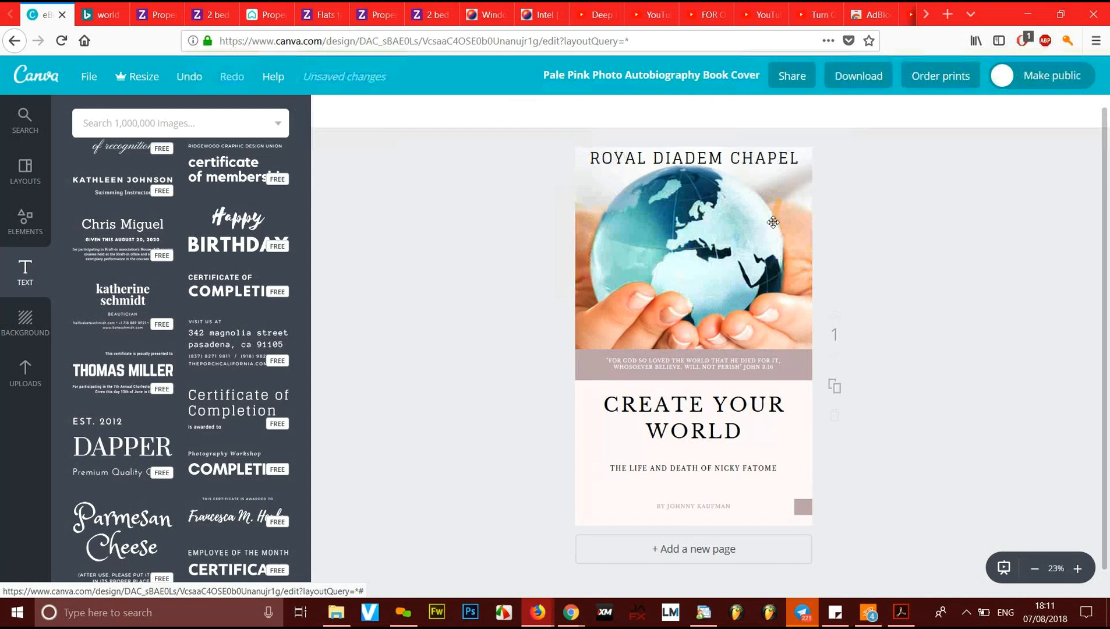
Step: Replace the subtitle line below the CREATE YOUR WORLD title with BIBLE STUDY, and start inserting WED in front of it
{"action": "left_click", "coordinate": [672, 468]}
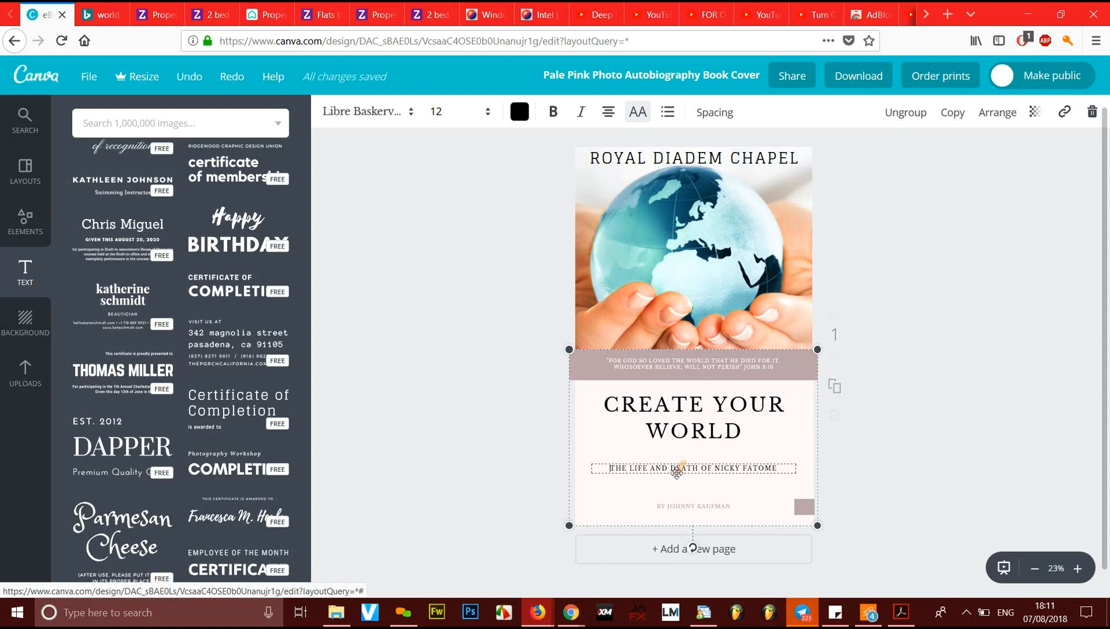
{"action": "double_click", "coordinate": [668, 468]}
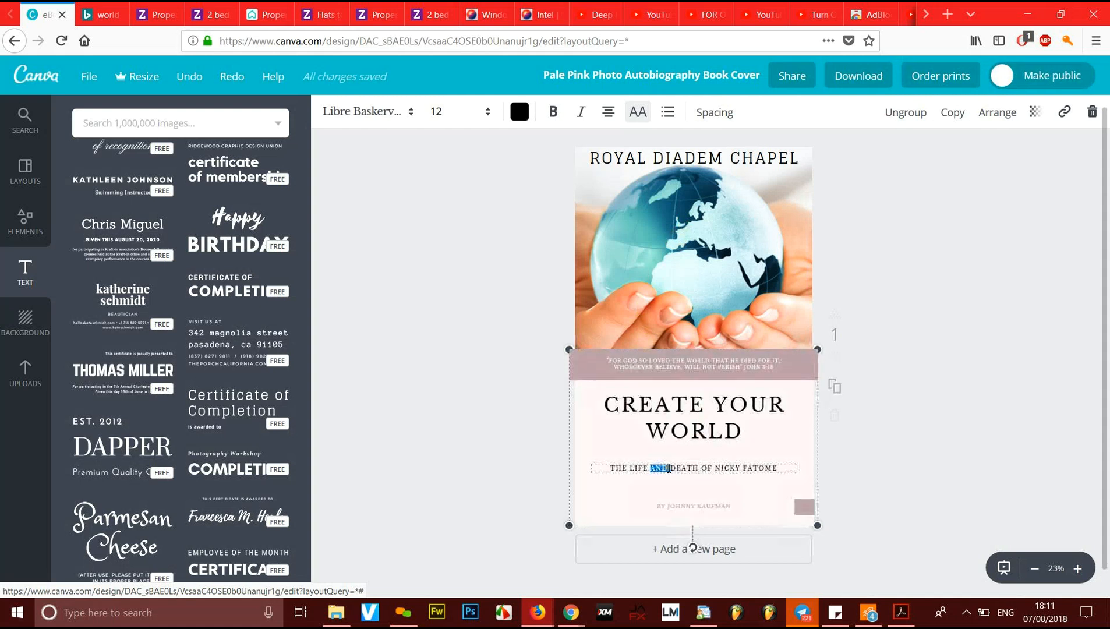
{"action": "key", "text": "ctrl+a"}
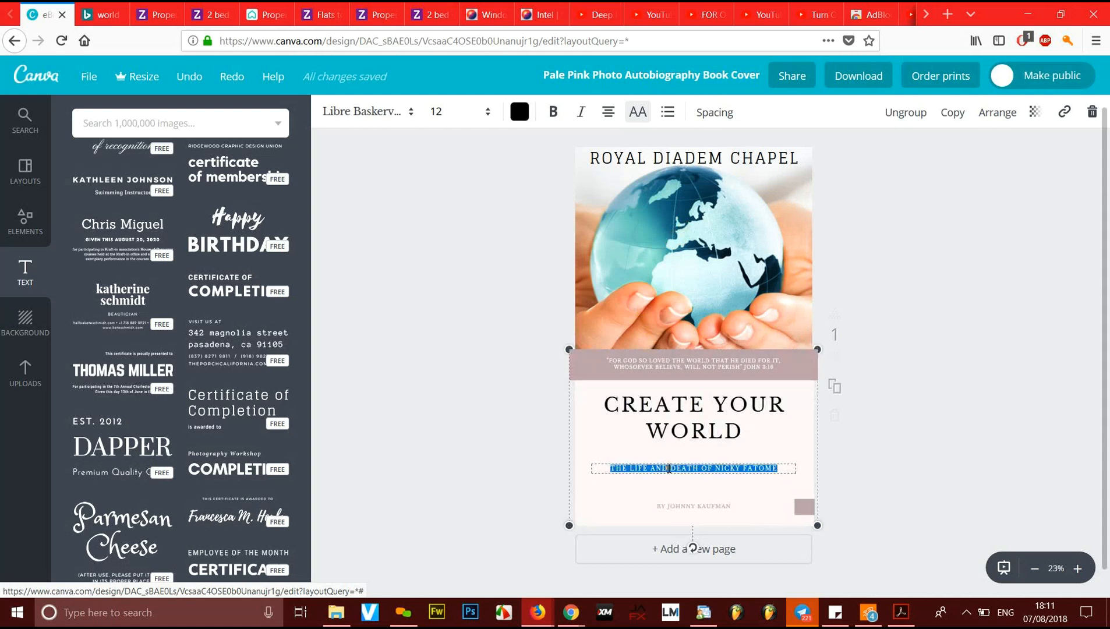
{"action": "type", "text": "BIBLE"}
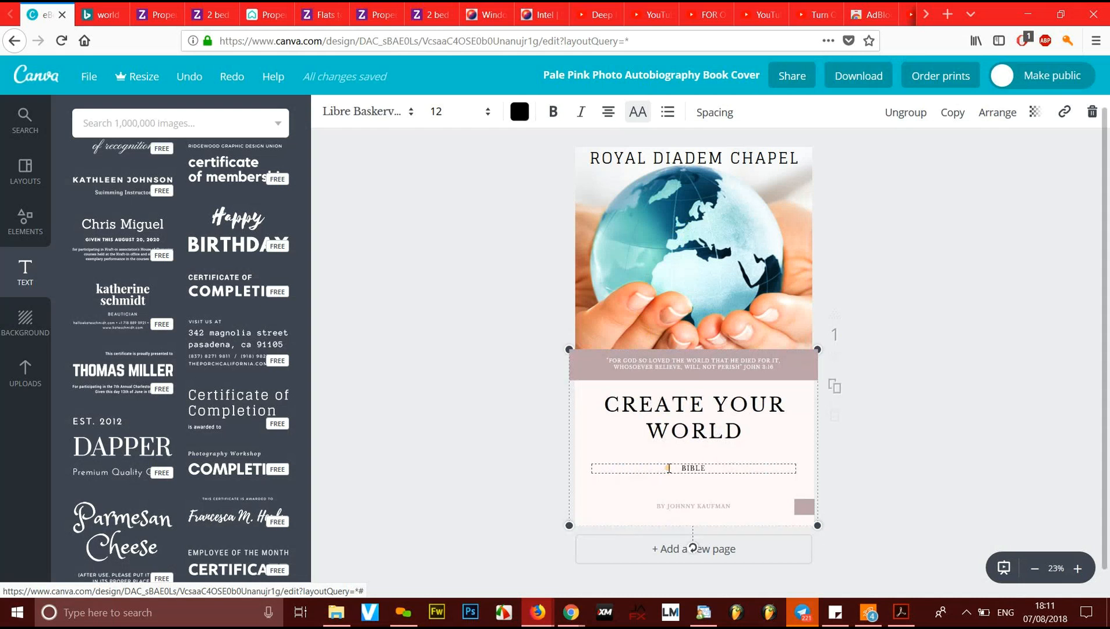
{"action": "type", "text": " STUDY"}
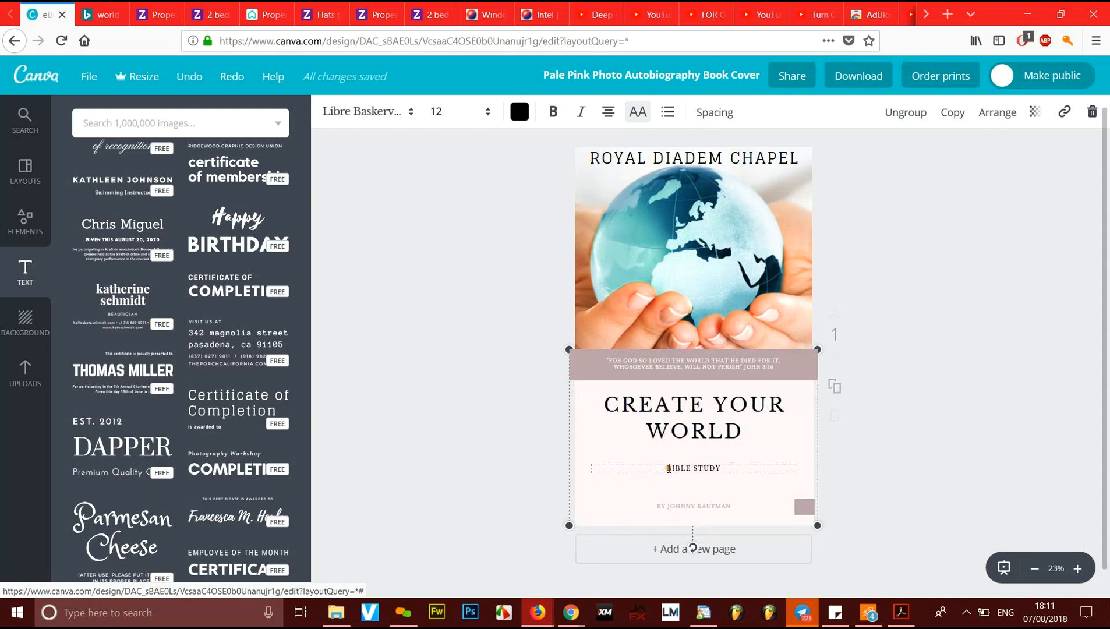
{"action": "type", "text": "WED"}
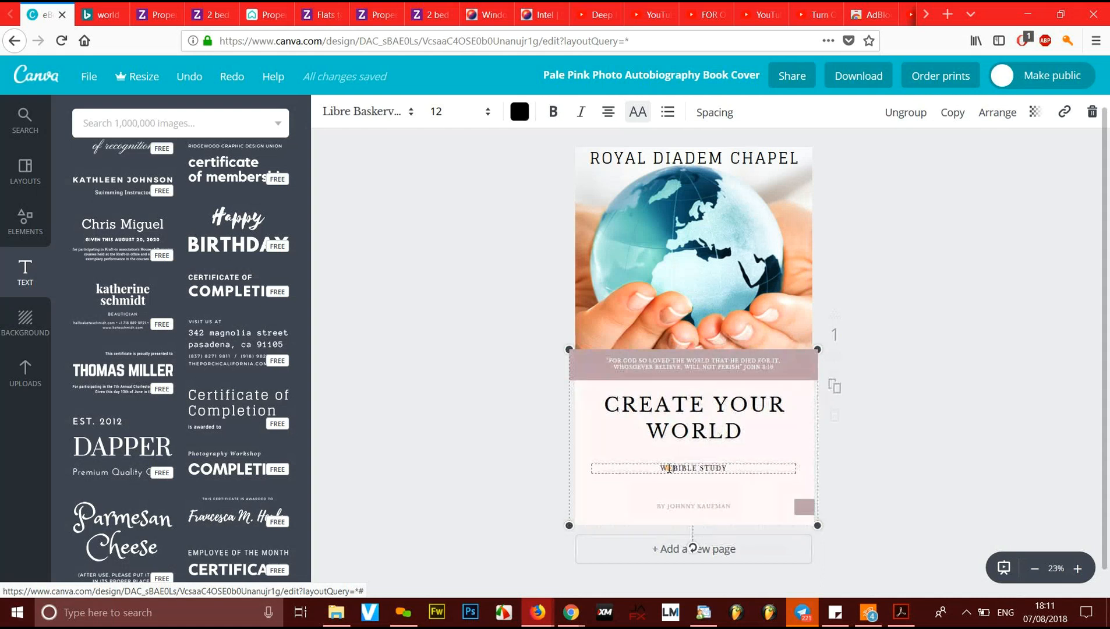
Step: Complete the subtitle below the cover title so that it reads "WEDNESDAY BIBLE STUDY"
{"action": "type", "text": "NESDAY"}
{"action": "left_click", "coordinate": [890, 498]}
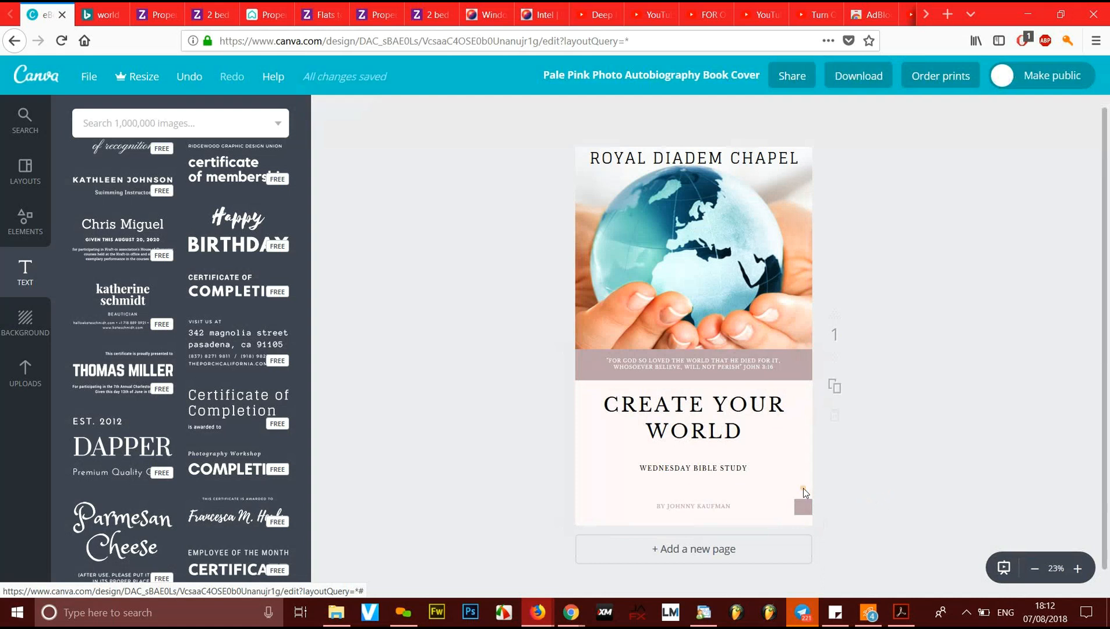
{"action": "left_click", "coordinate": [699, 508]}
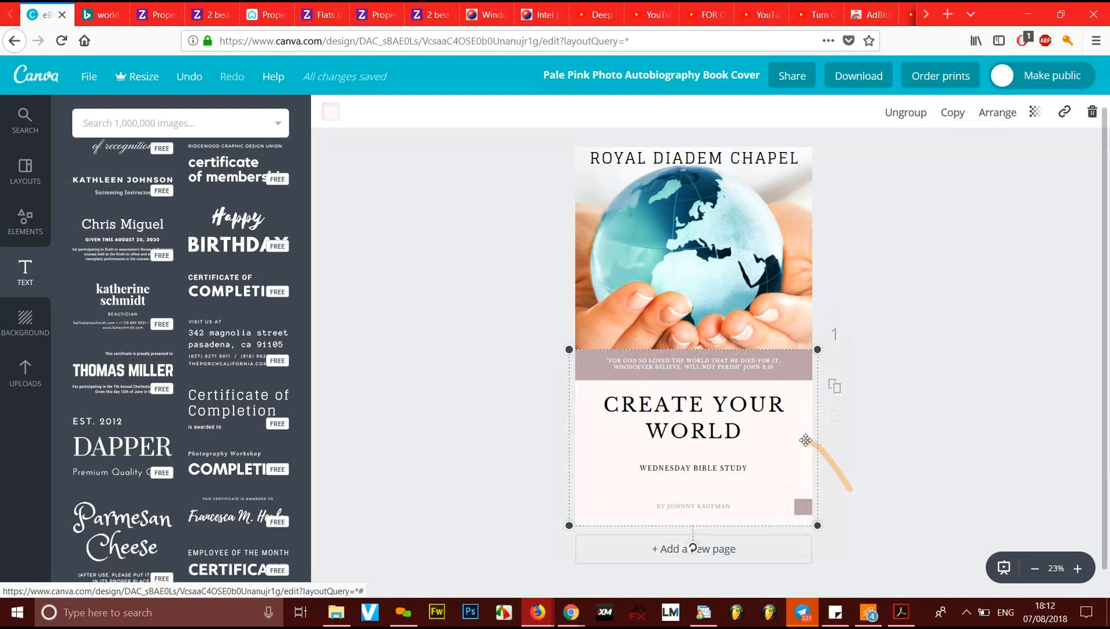
Step: Upload the image file logo.jpeg from the Desktop folder to the design's image uploads
{"action": "left_click", "coordinate": [23, 378]}
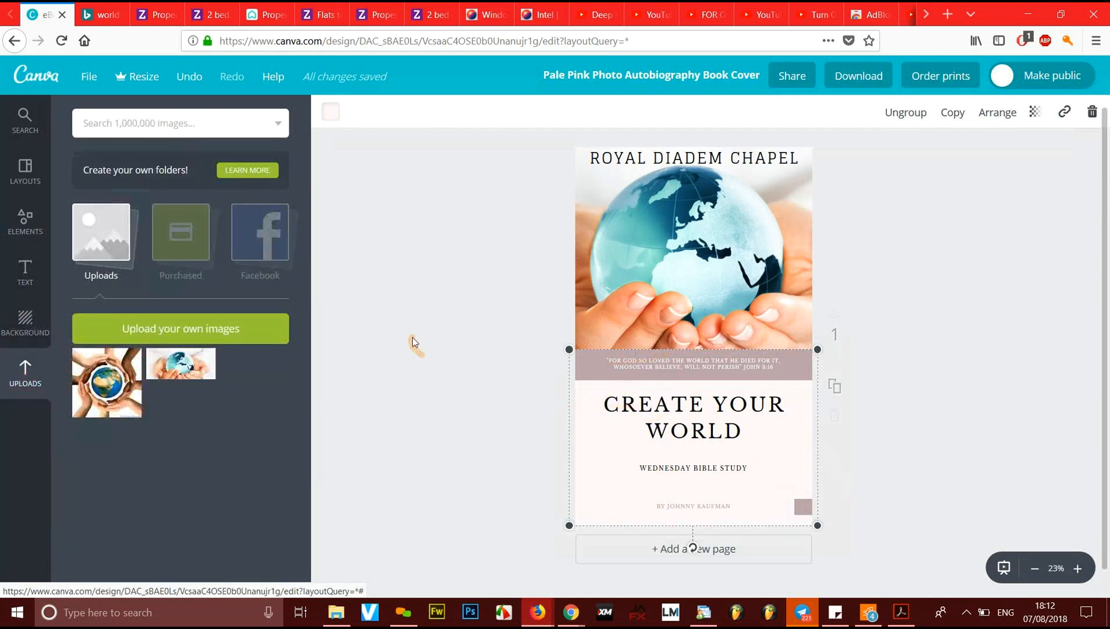
{"action": "left_click", "coordinate": [158, 329]}
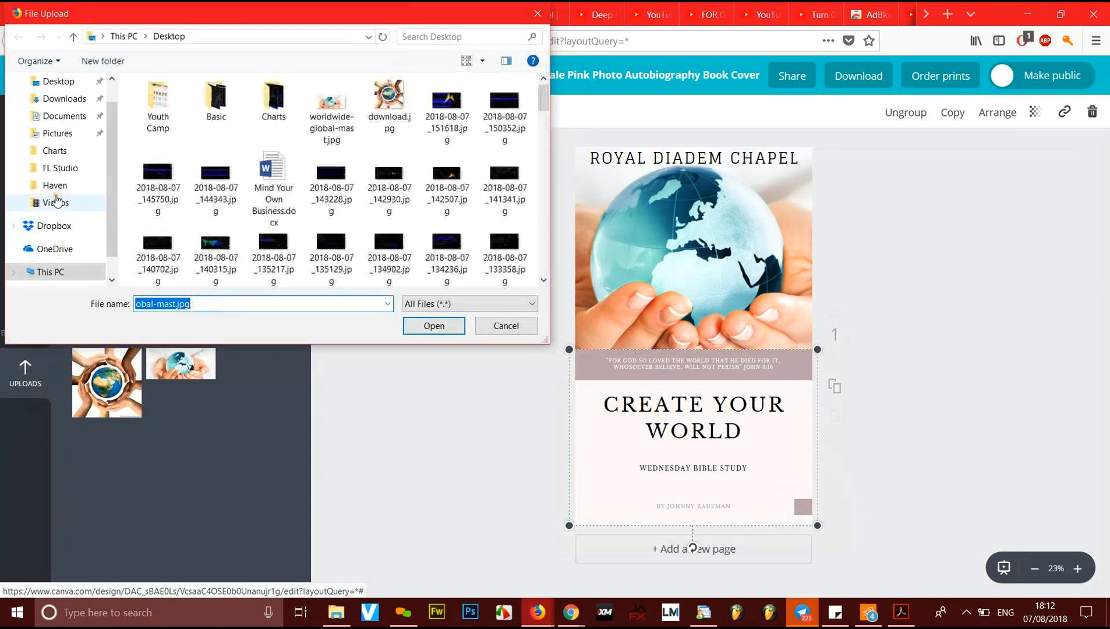
{"action": "scroll", "coordinate": [260, 217], "scroll_direction": "down", "scroll_amount": 3}
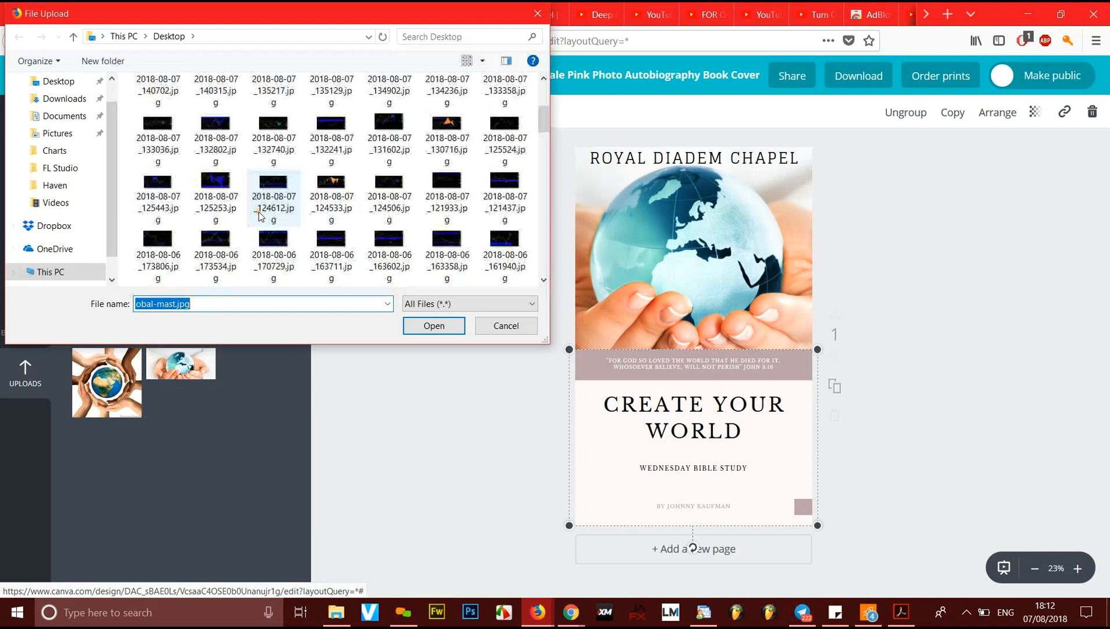
{"action": "scroll", "coordinate": [260, 217], "scroll_direction": "down", "scroll_amount": 10}
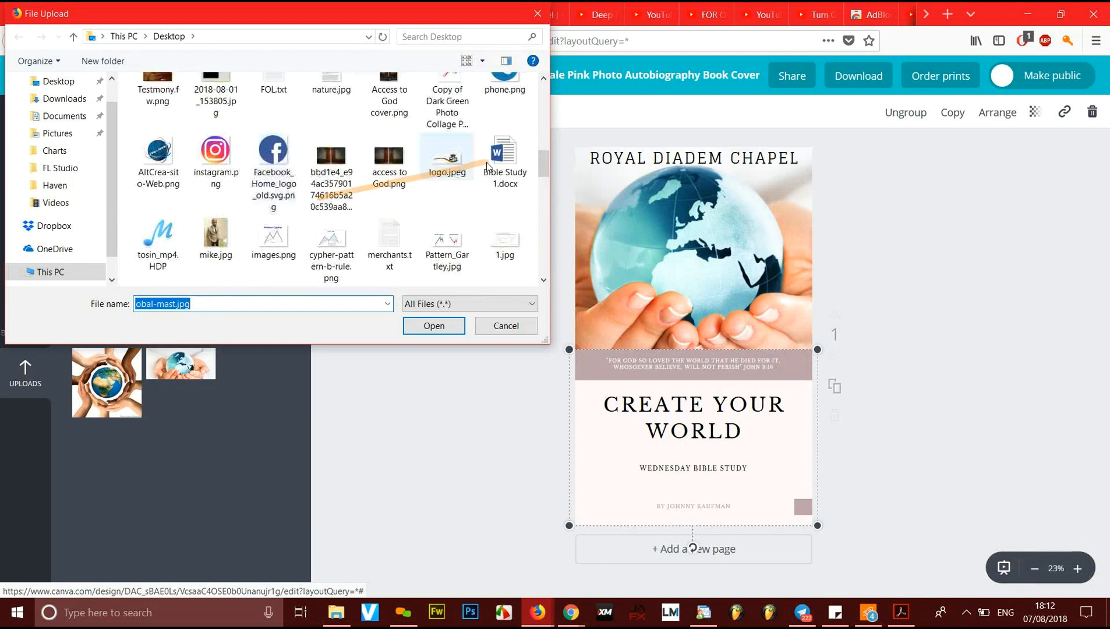
{"action": "mouse_move", "coordinate": [451, 157]}
{"action": "left_mouse_down"}
{"action": "mouse_move", "coordinate": [444, 172]}
{"action": "mouse_move", "coordinate": [449, 164]}
{"action": "left_mouse_up"}
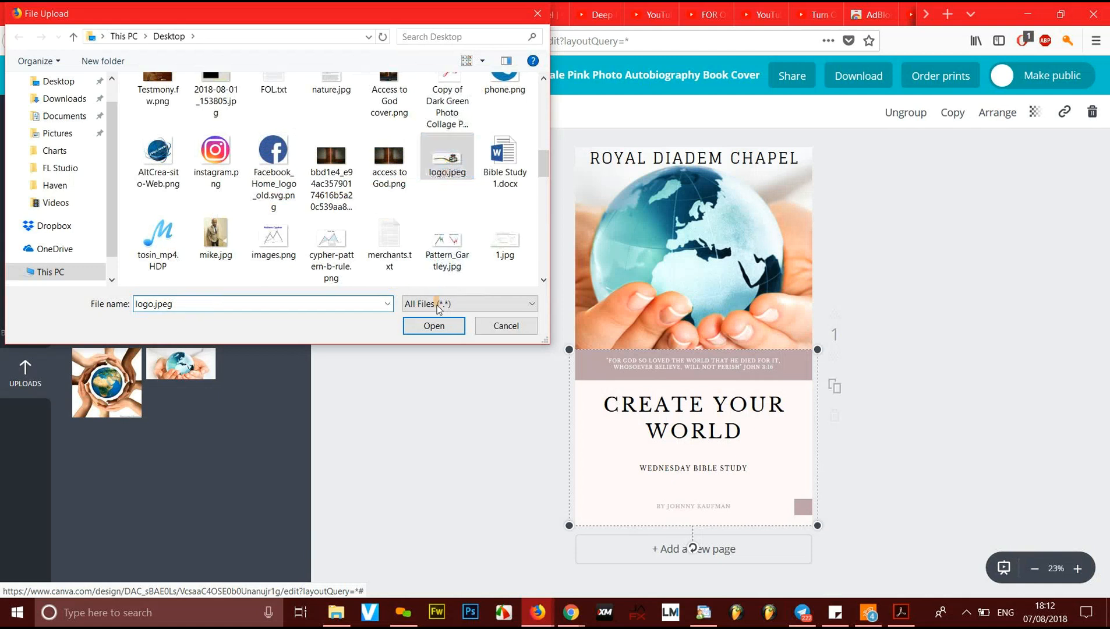
{"action": "left_click", "coordinate": [436, 328]}
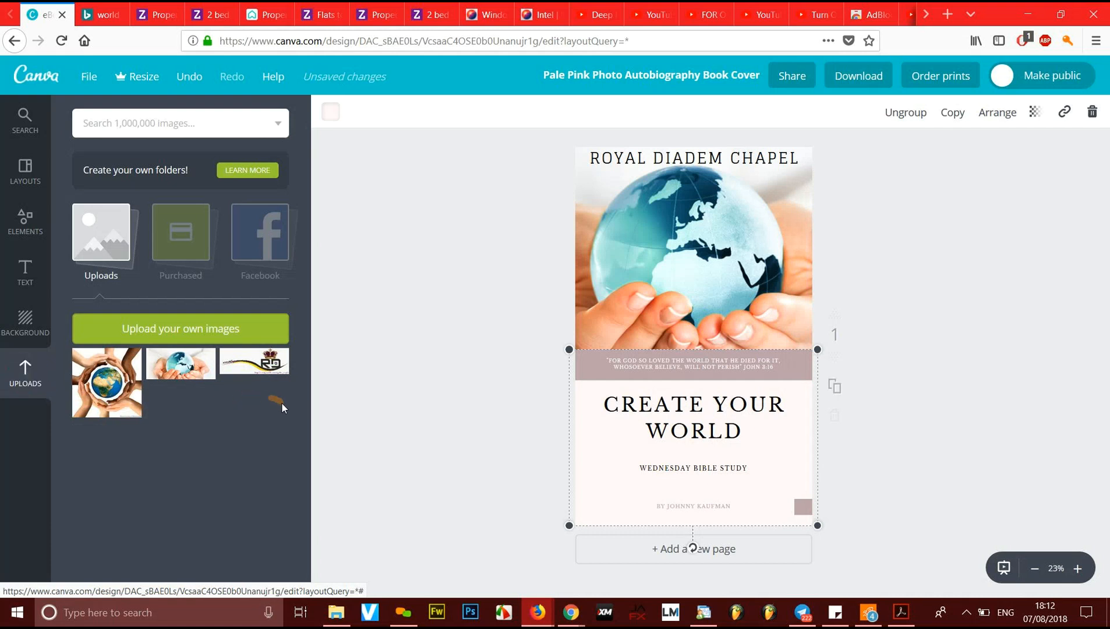
Step: Add the uploaded logo to the cover and shrink it to fit the page's bottom-left corner
{"action": "left_click_drag", "start_coordinate": [264, 369], "coordinate": [693, 335]}
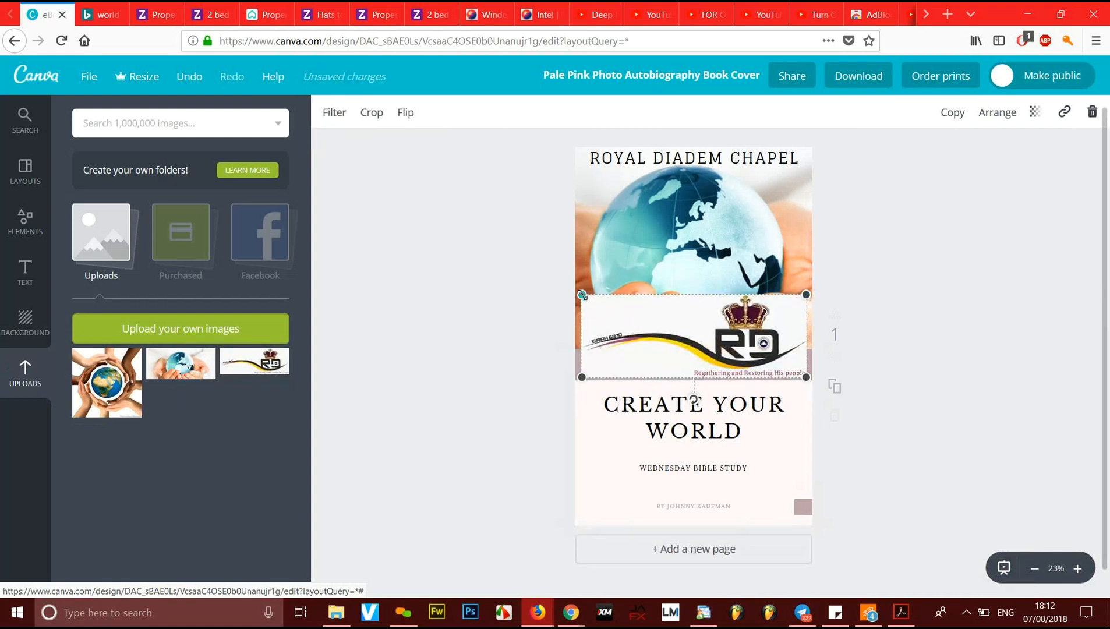
{"action": "left_click_drag", "start_coordinate": [583, 295], "coordinate": [602, 520]}
{"action": "left_click", "coordinate": [493, 499]}
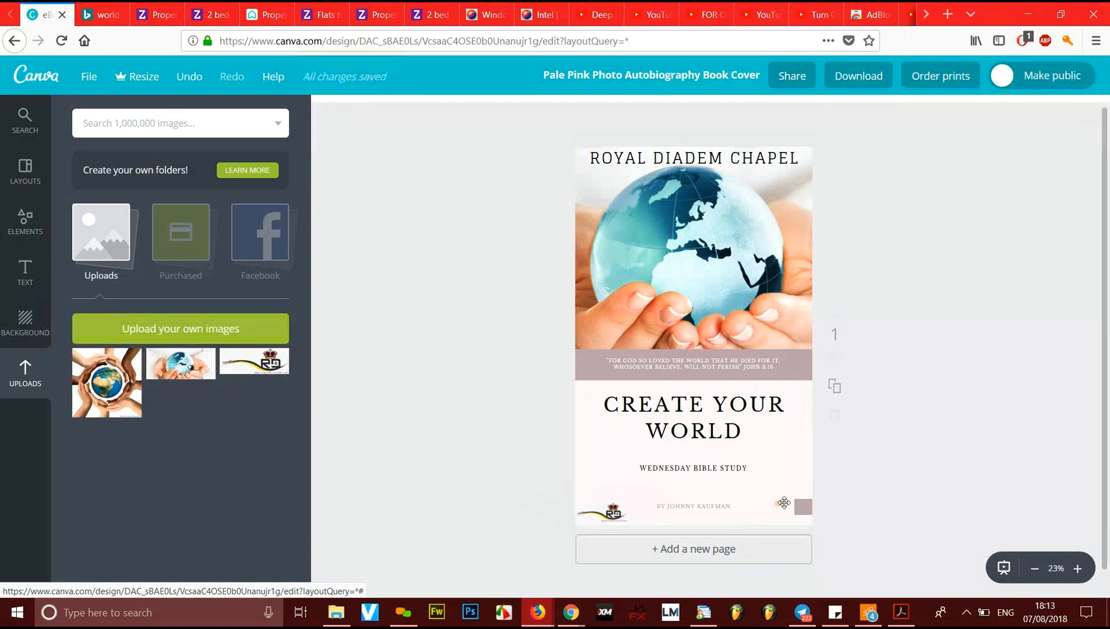
Step: Delete the mauve square in the page's bottom-right corner and move the logo into its place
{"action": "left_click", "coordinate": [804, 507]}
{"action": "key", "text": "Delete"}
{"action": "left_click_drag", "start_coordinate": [616, 516], "coordinate": [799, 521]}
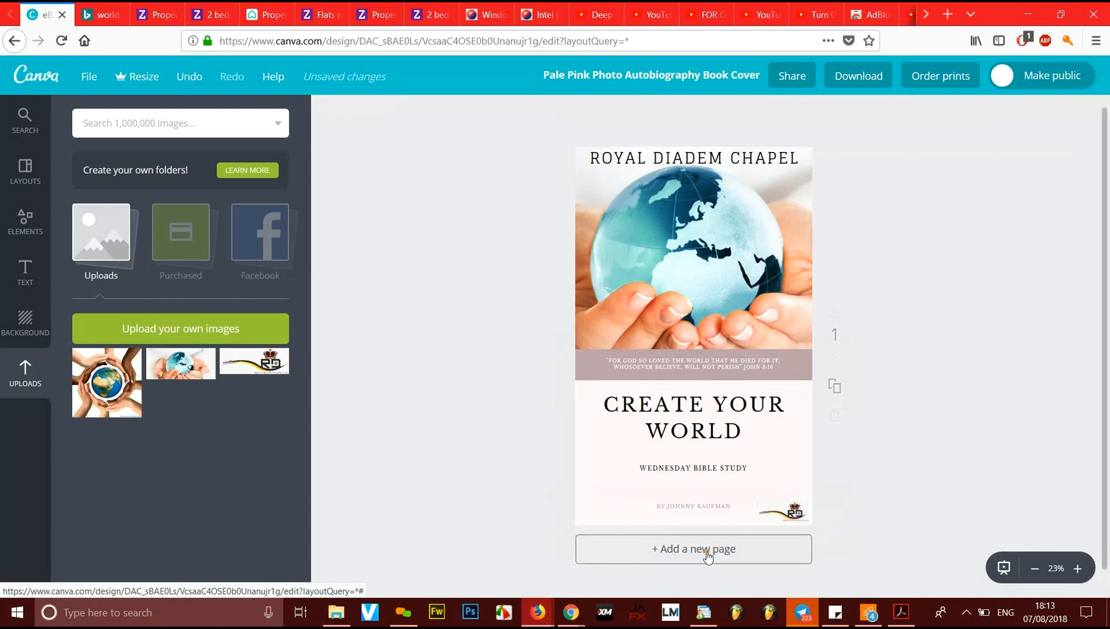
Step: Switch to WhatsApp Web in Chrome and examine the contact footer of the "Access to God" reference cover, returning to the Canva design
{"action": "left_click", "coordinate": [682, 504]}
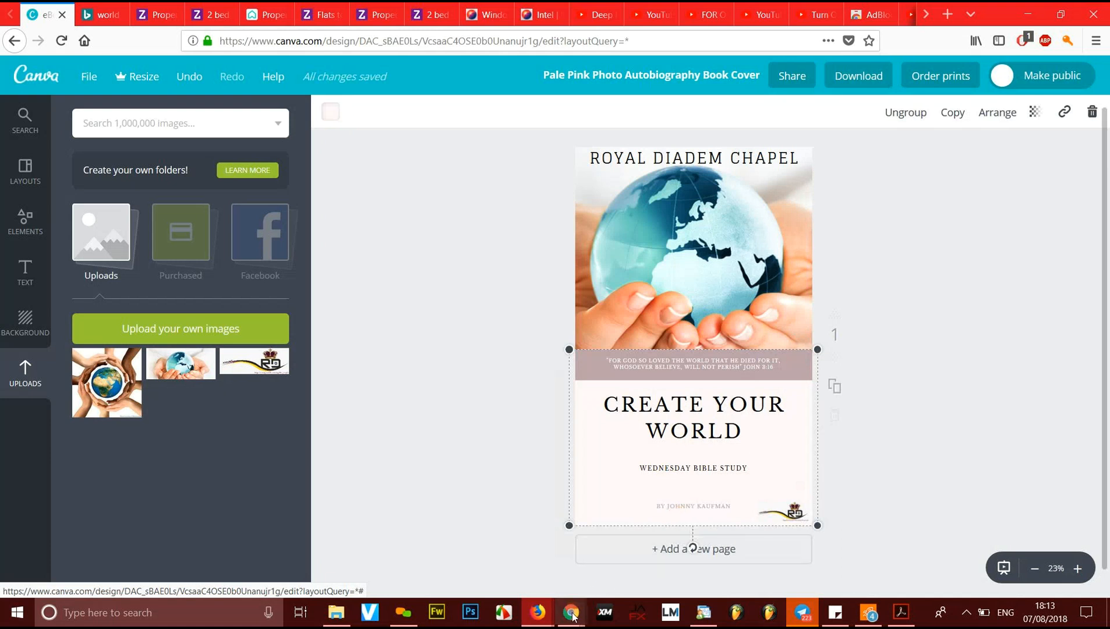
{"action": "mouse_move", "coordinate": [573, 617]}
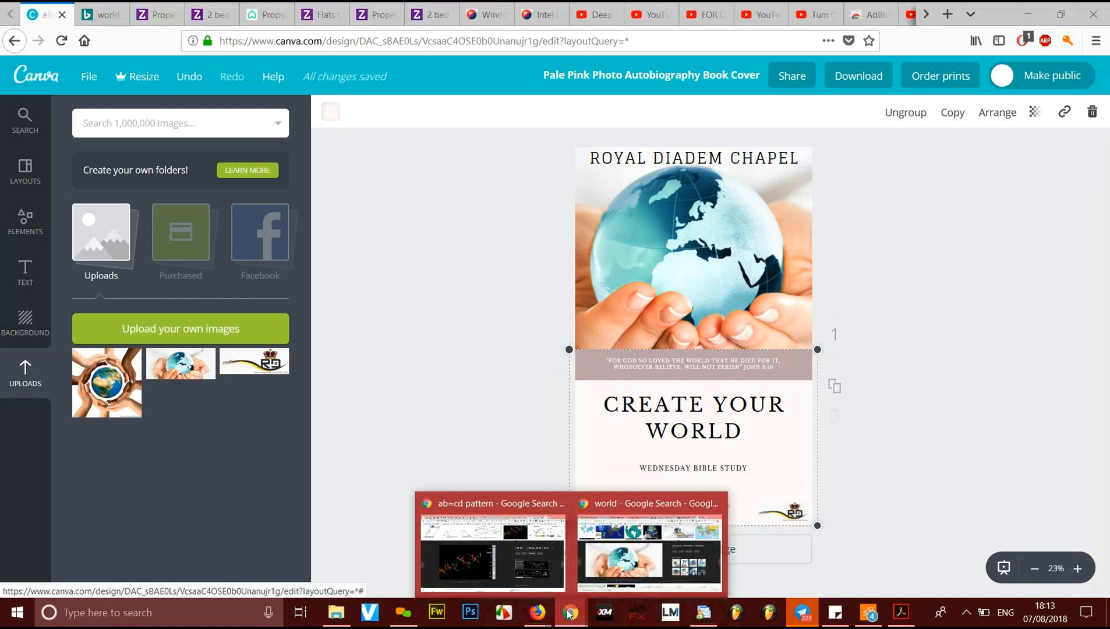
{"action": "left_click", "coordinate": [624, 550]}
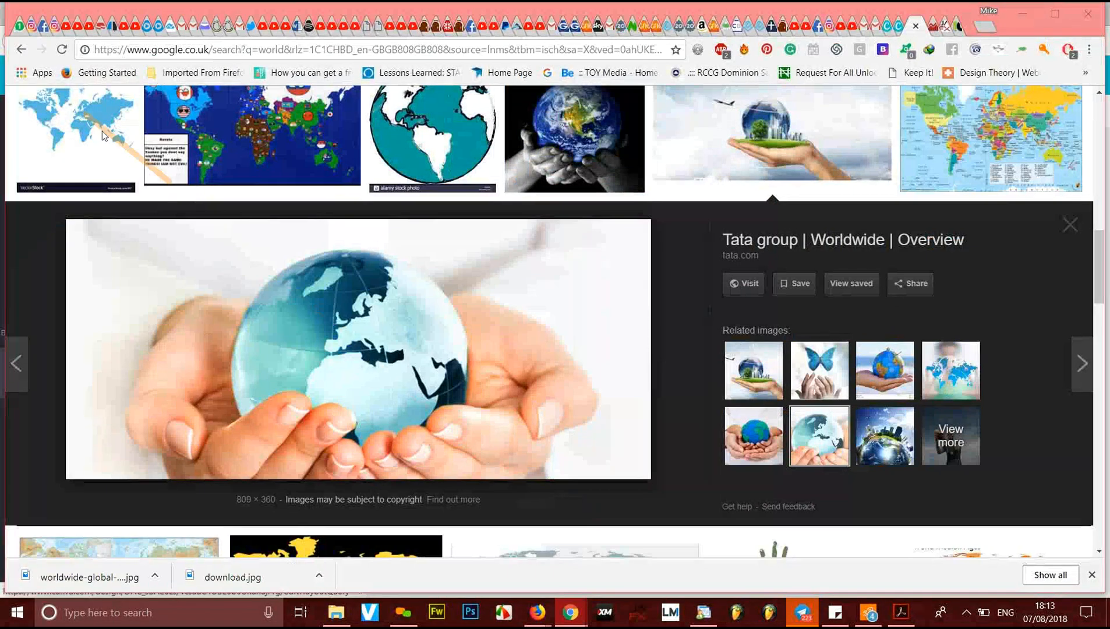
{"action": "left_click", "coordinate": [20, 26]}
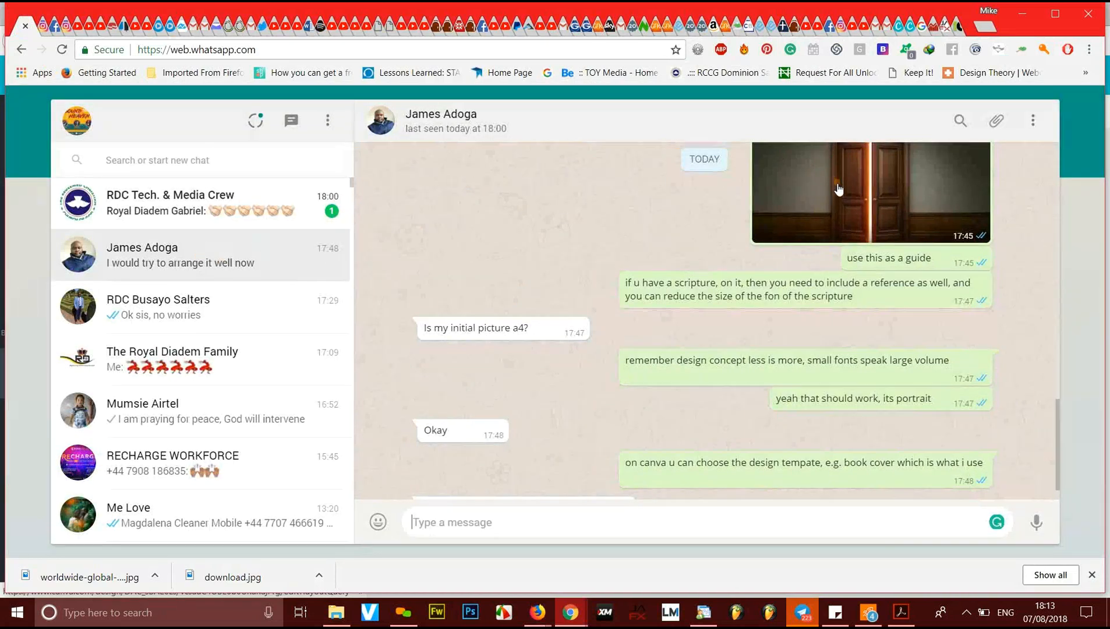
{"action": "left_click", "coordinate": [837, 185]}
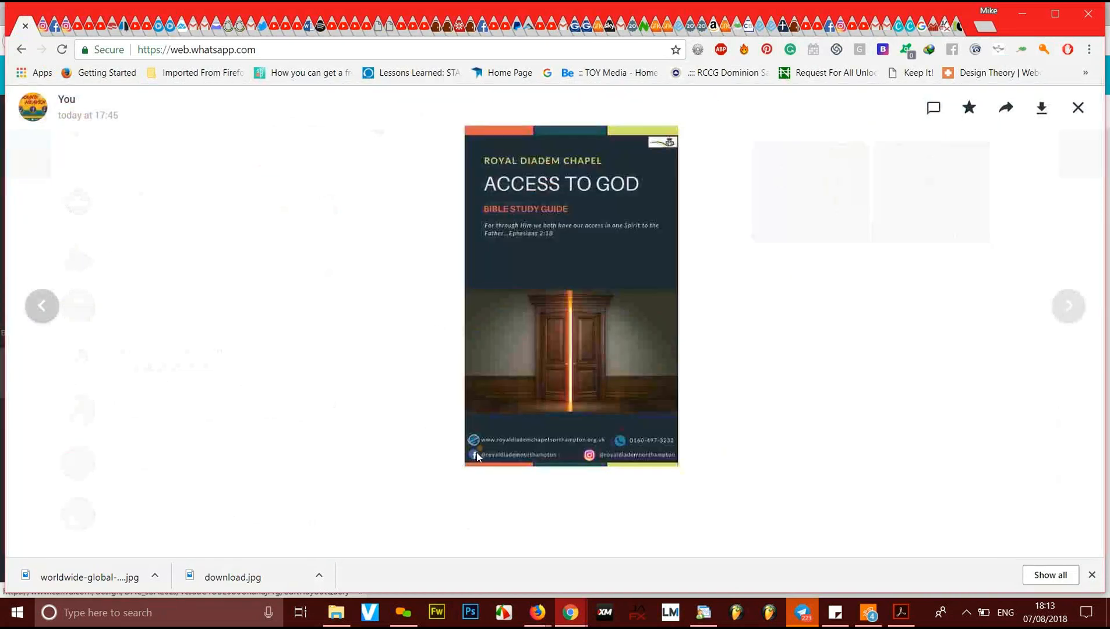
{"action": "left_click", "coordinate": [535, 389]}
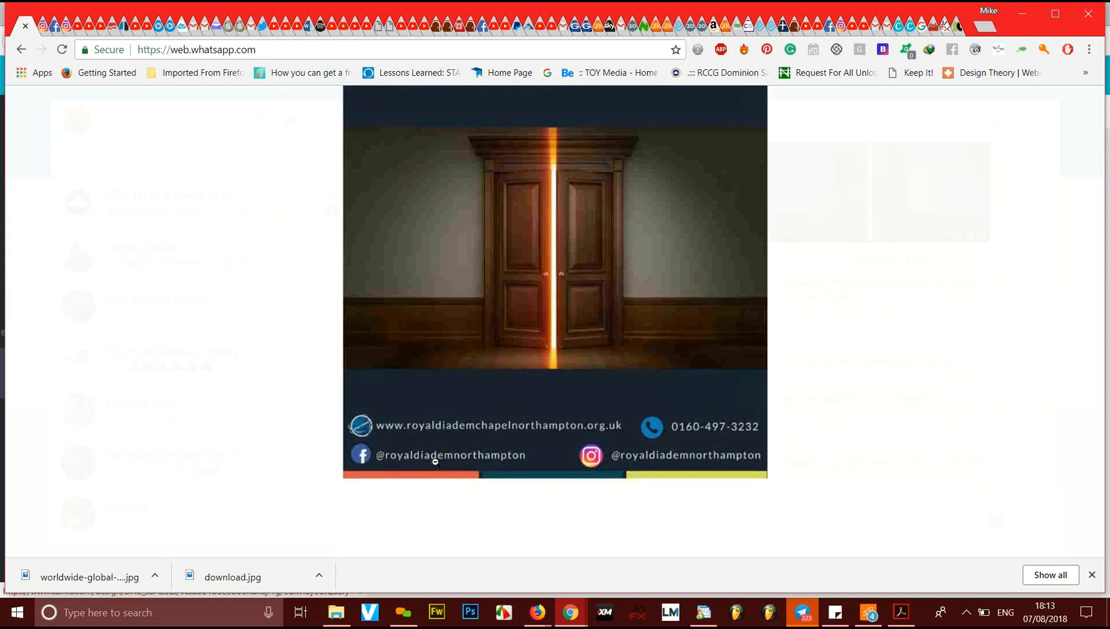
{"action": "left_click", "coordinate": [635, 464]}
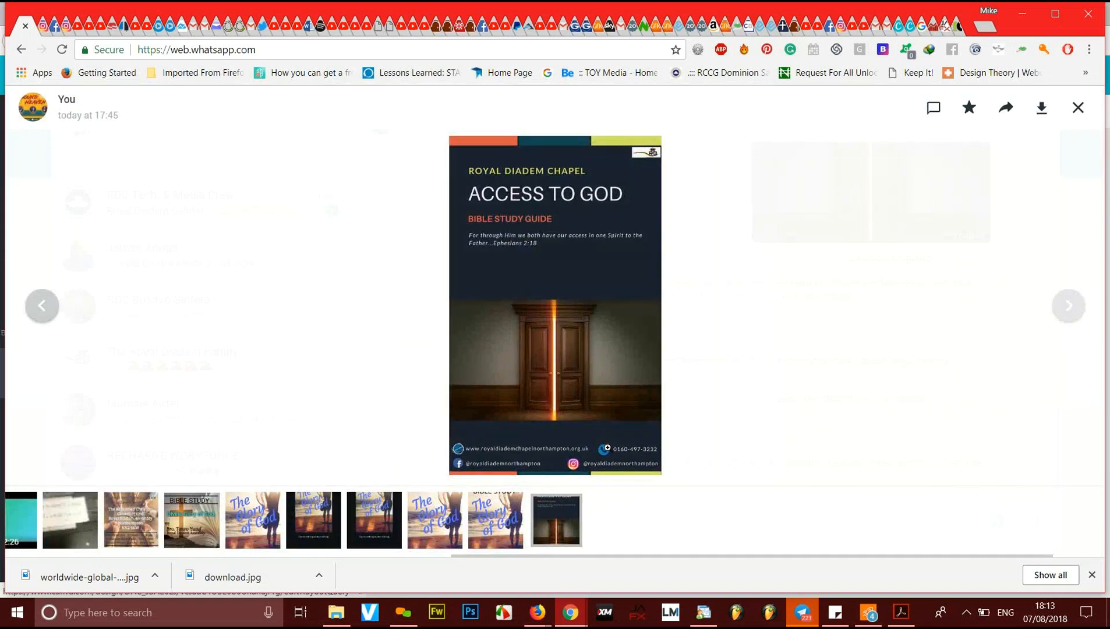
{"action": "key", "text": "alt+Tab"}
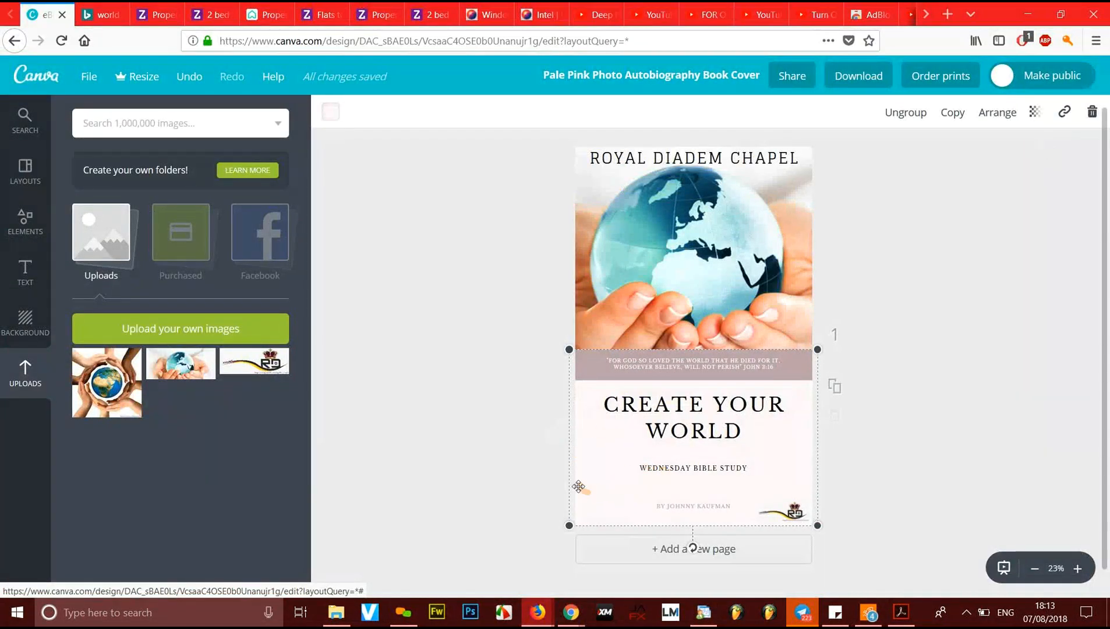
Step: Search Bing Images for Facebook, look through the logos and open a blue square one
{"action": "left_click", "coordinate": [93, 15]}
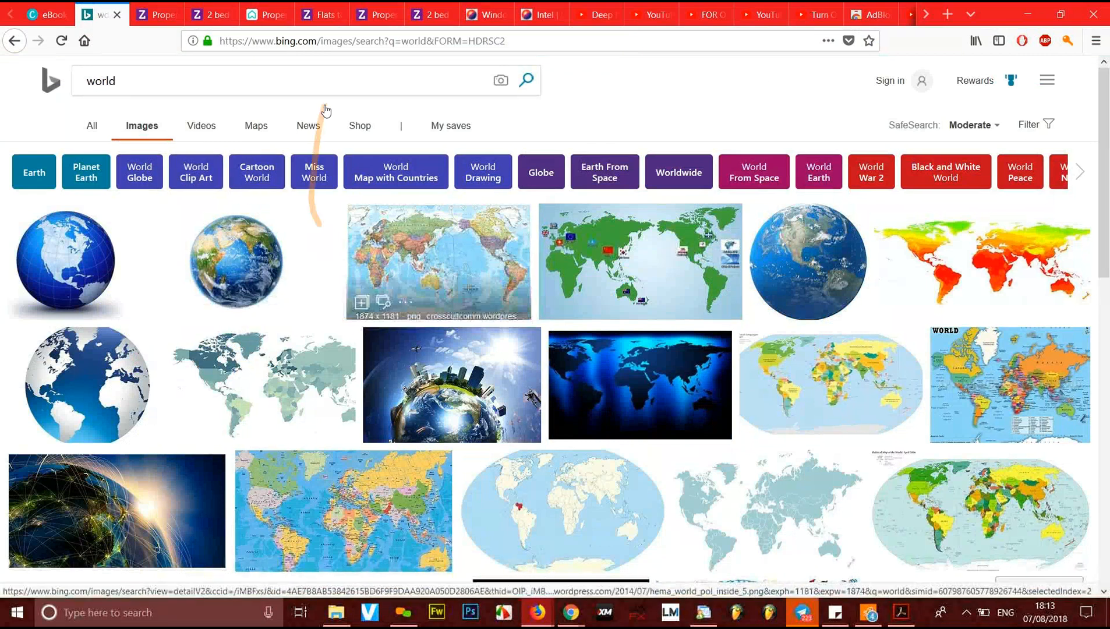
{"action": "key", "text": "ctrl+a"}
{"action": "type", "text": "FACE"}
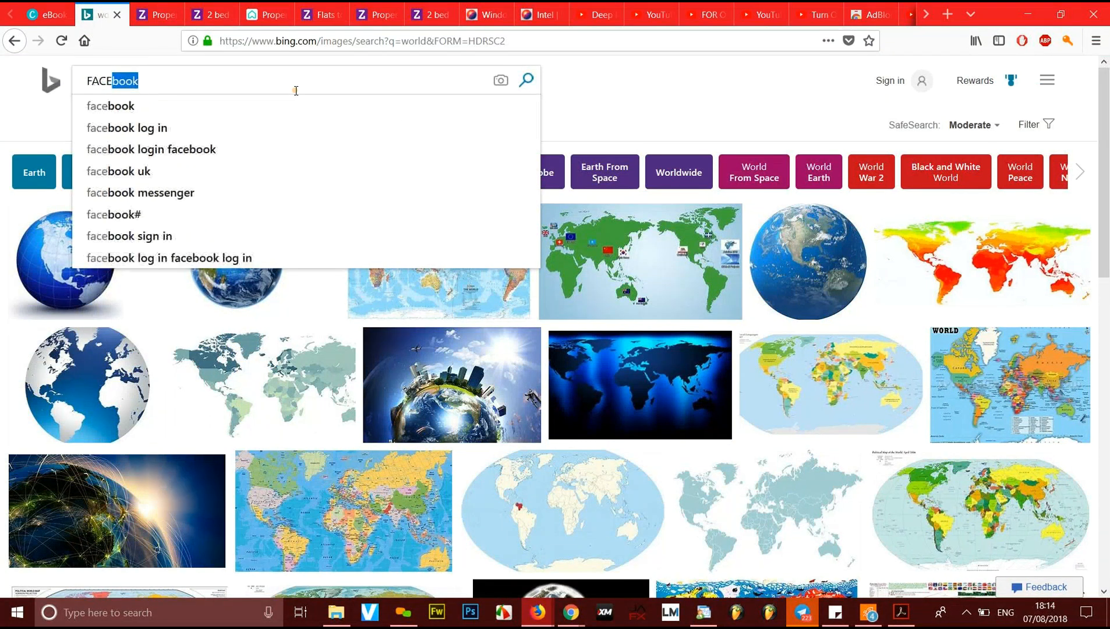
{"action": "key", "text": "Return"}
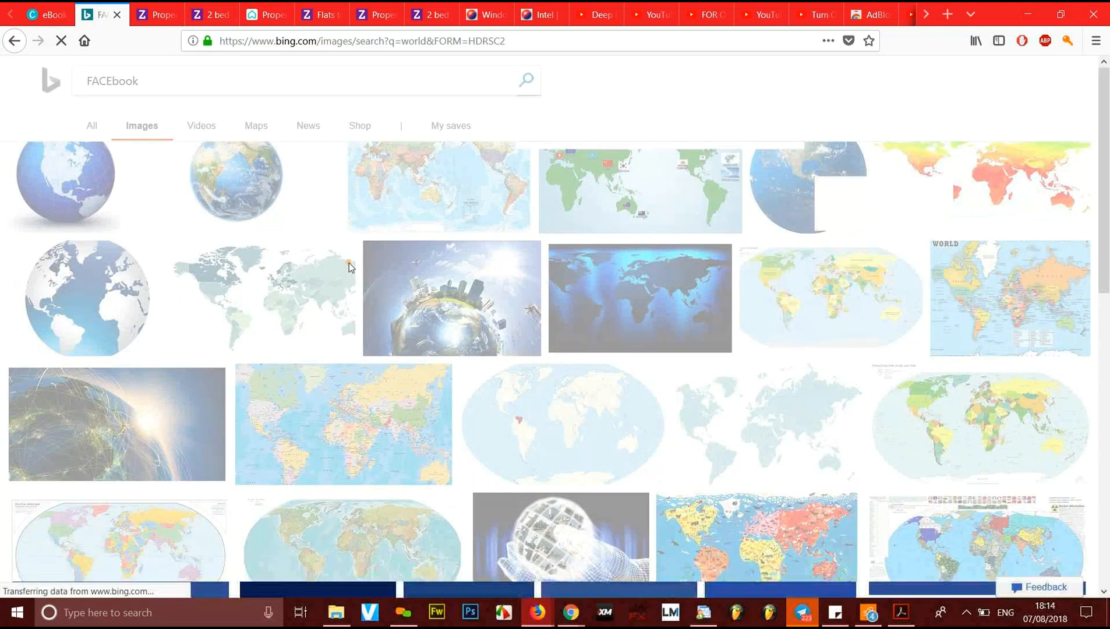
{"action": "scroll", "coordinate": [349, 263], "scroll_direction": "down", "scroll_amount": 5}
{"action": "scroll", "coordinate": [320, 321], "scroll_direction": "up", "scroll_amount": 3}
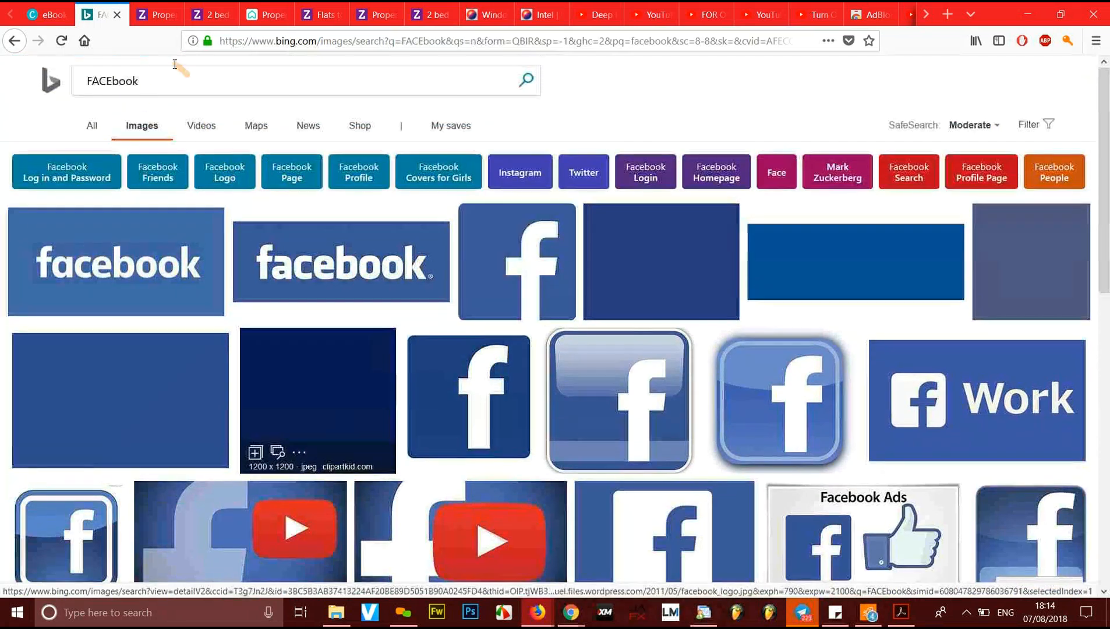
{"action": "scroll", "coordinate": [420, 317], "scroll_direction": "down", "scroll_amount": 1}
{"action": "scroll", "coordinate": [421, 320], "scroll_direction": "down", "scroll_amount": 3}
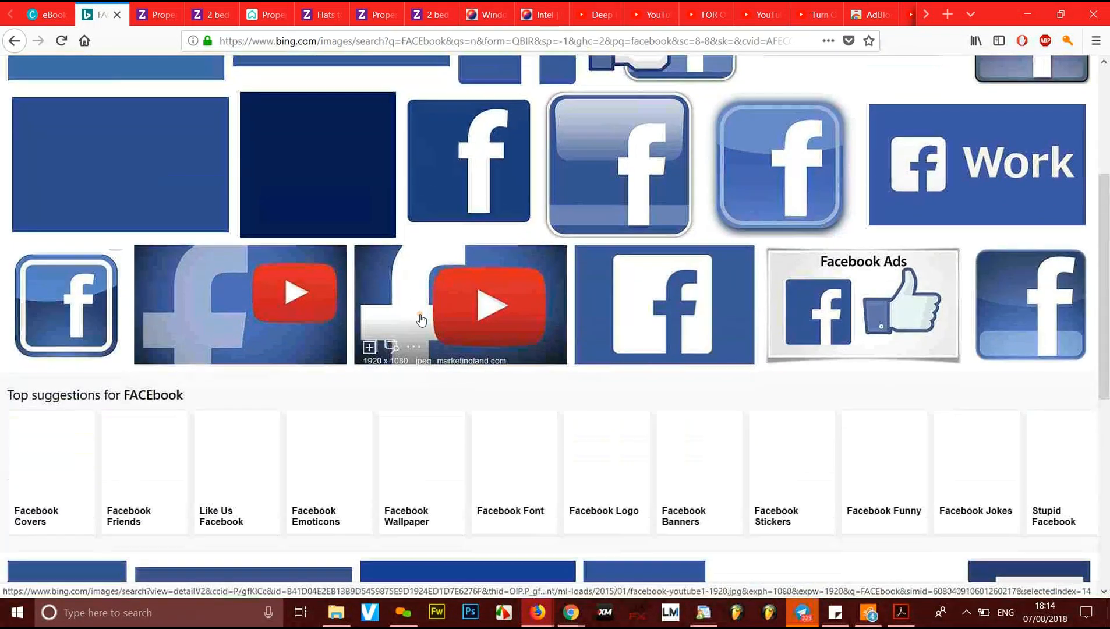
{"action": "scroll", "coordinate": [498, 252], "scroll_direction": "up", "scroll_amount": 1}
{"action": "left_click", "coordinate": [497, 252]}
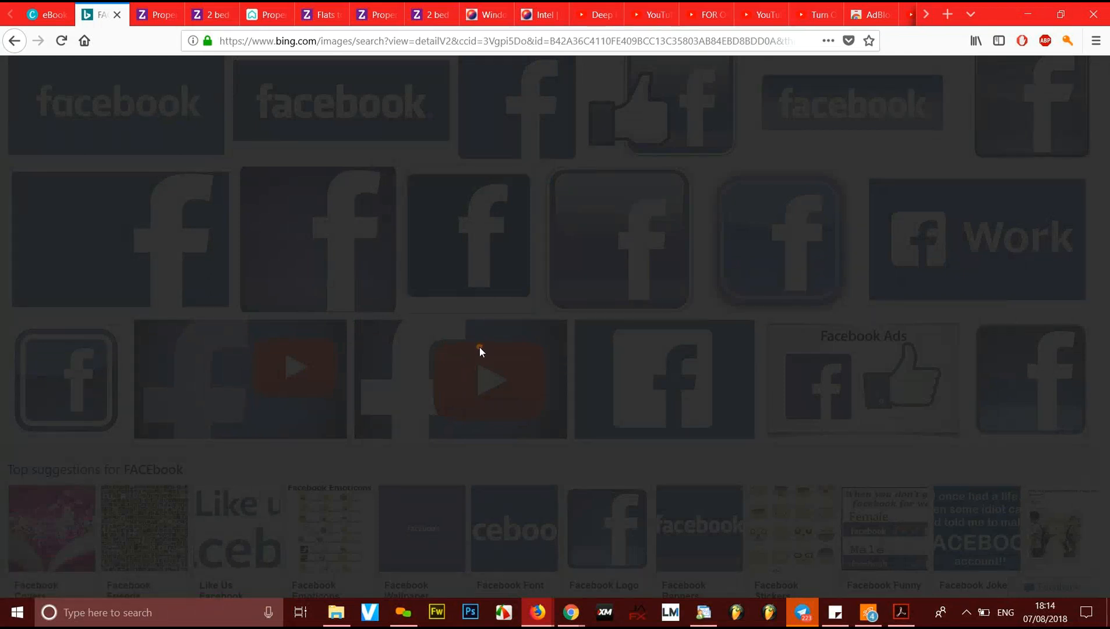
Step: Switch to Google Images in Chrome and search for "facebook logo"
{"action": "key", "text": "alt+Tab"}
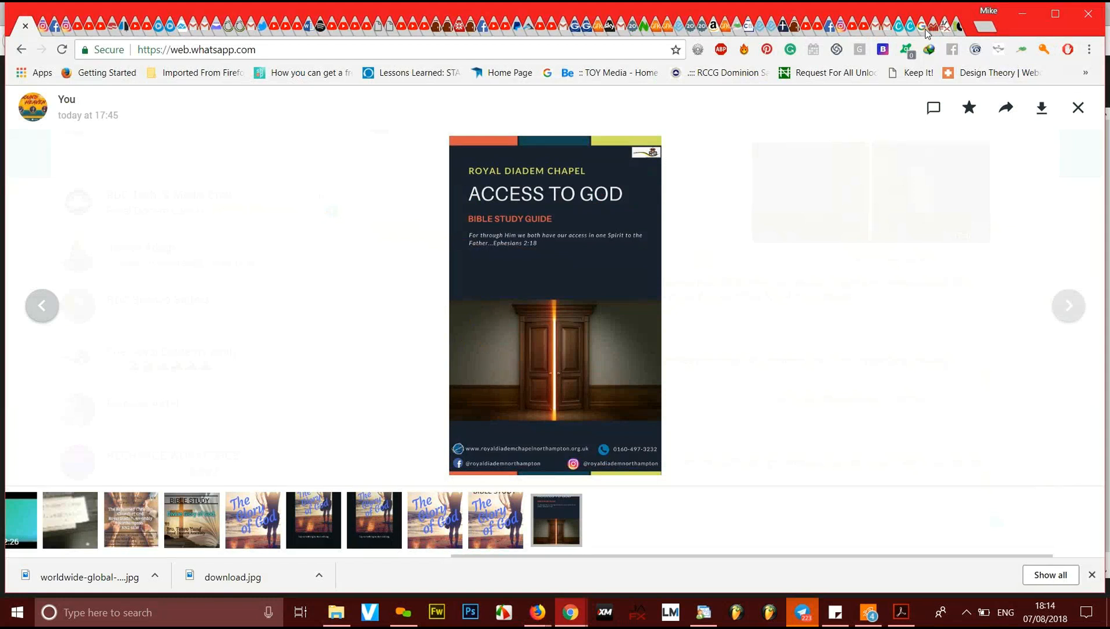
{"action": "left_click", "coordinate": [926, 29]}
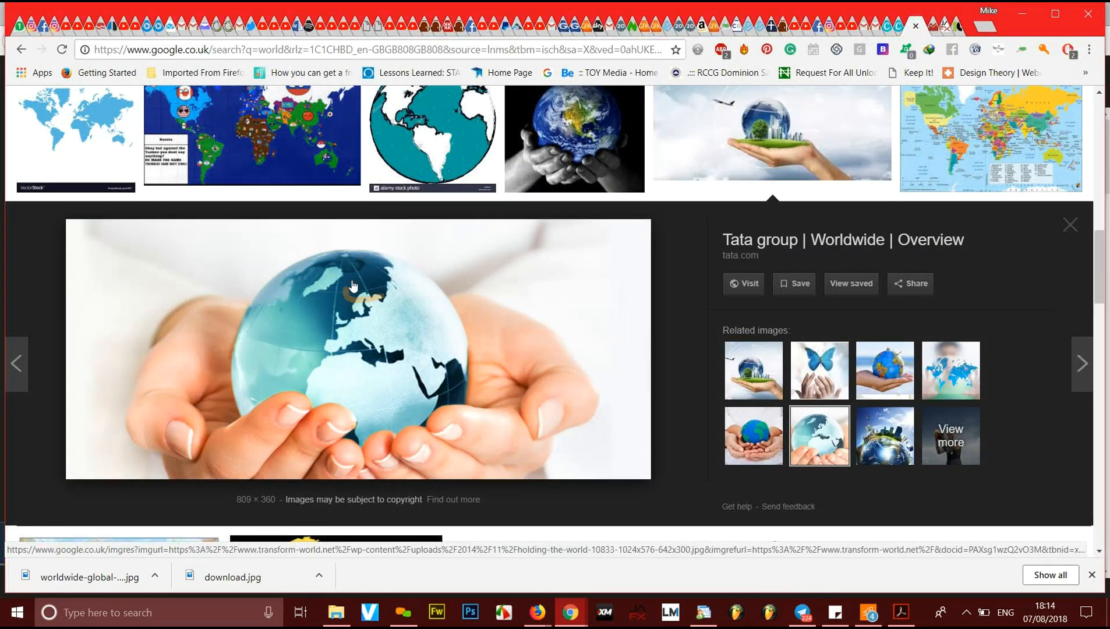
{"action": "scroll", "coordinate": [352, 285], "scroll_direction": "up", "scroll_amount": 10}
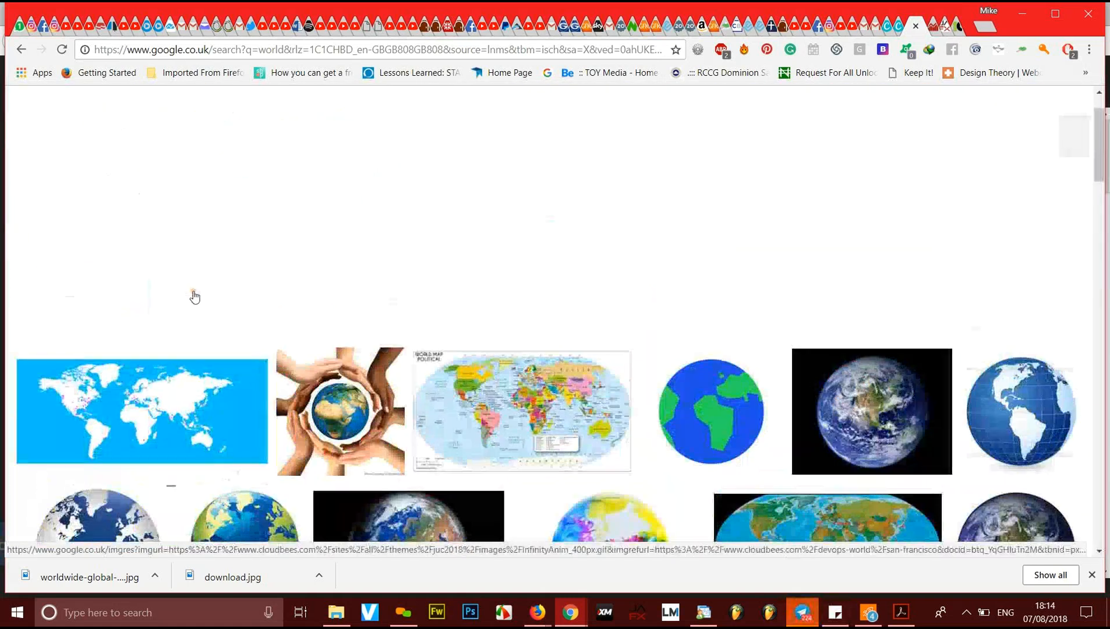
{"action": "scroll", "coordinate": [187, 245], "scroll_direction": "up", "scroll_amount": 1}
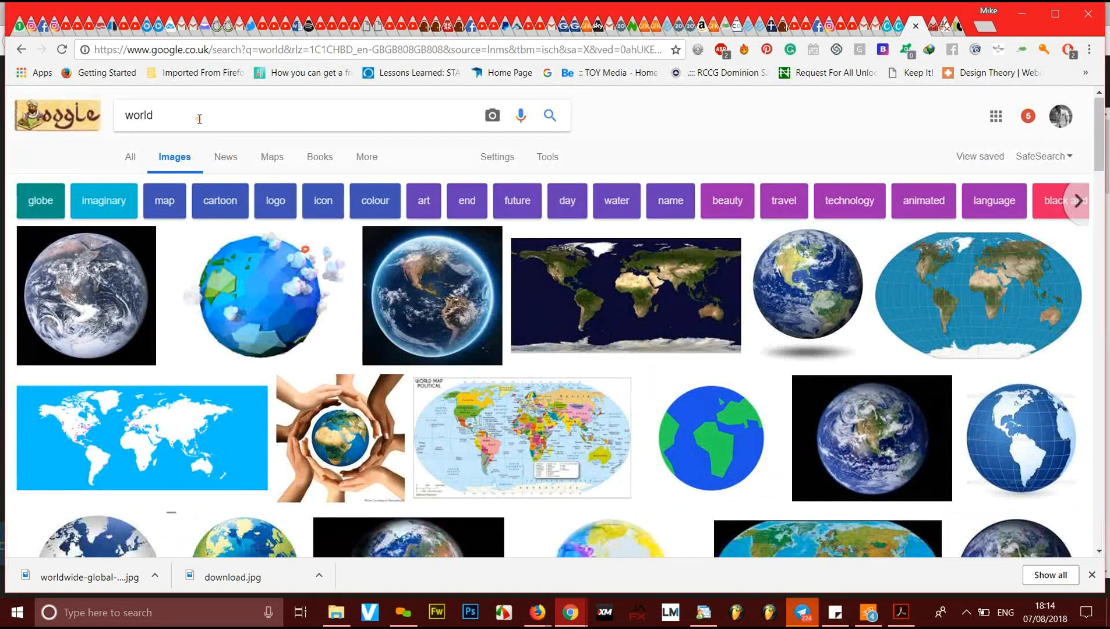
{"action": "double_click", "coordinate": [159, 111]}
{"action": "type", "text": "FACEB"}
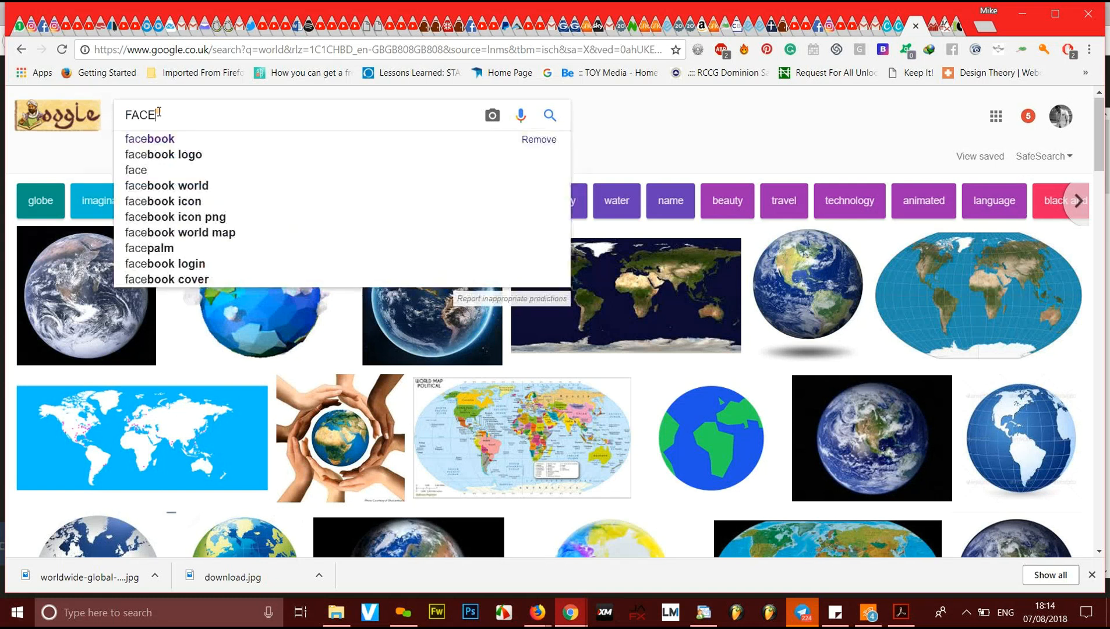
{"action": "key", "text": "Down"}
{"action": "key", "text": "Down"}
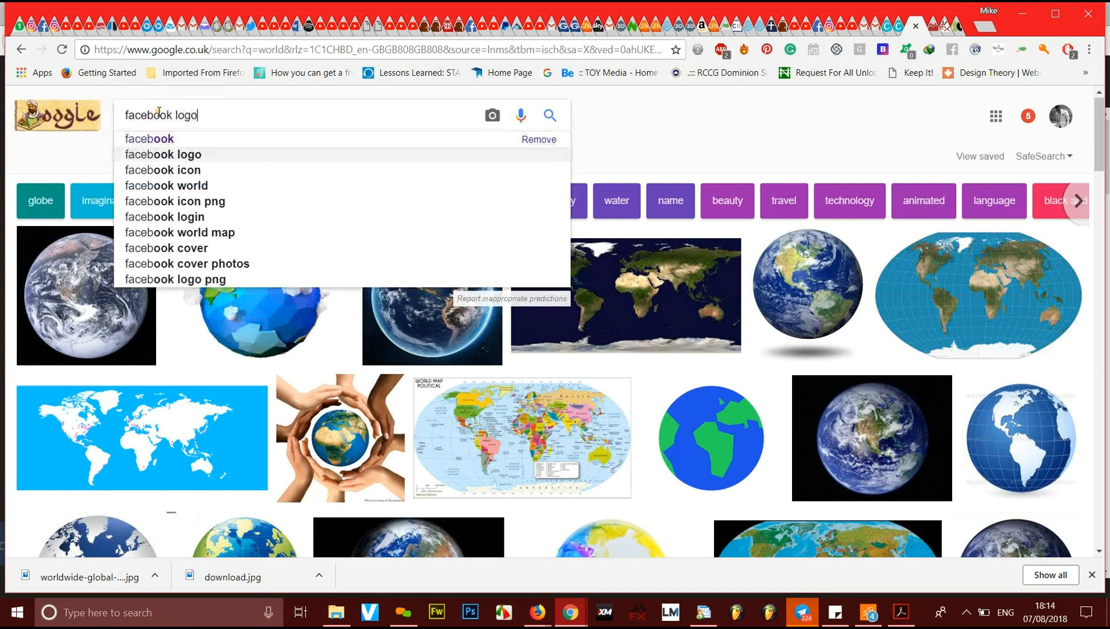
{"action": "key", "text": "Return"}
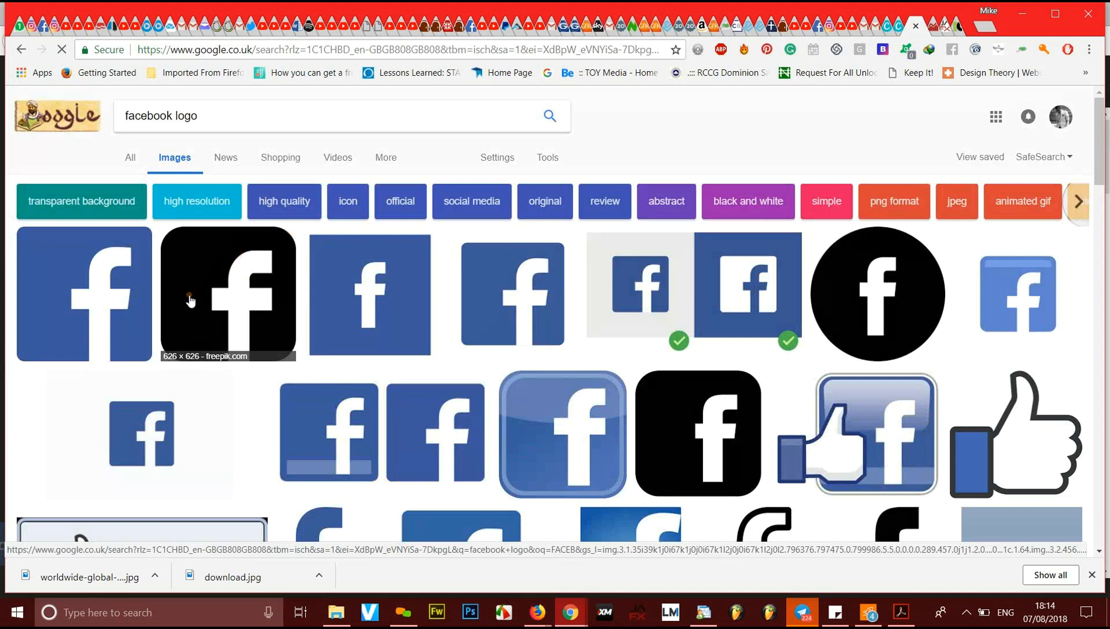
Step: Examine several square Facebook logos in the Google image results to find a suitable icon
{"action": "left_click", "coordinate": [120, 306]}
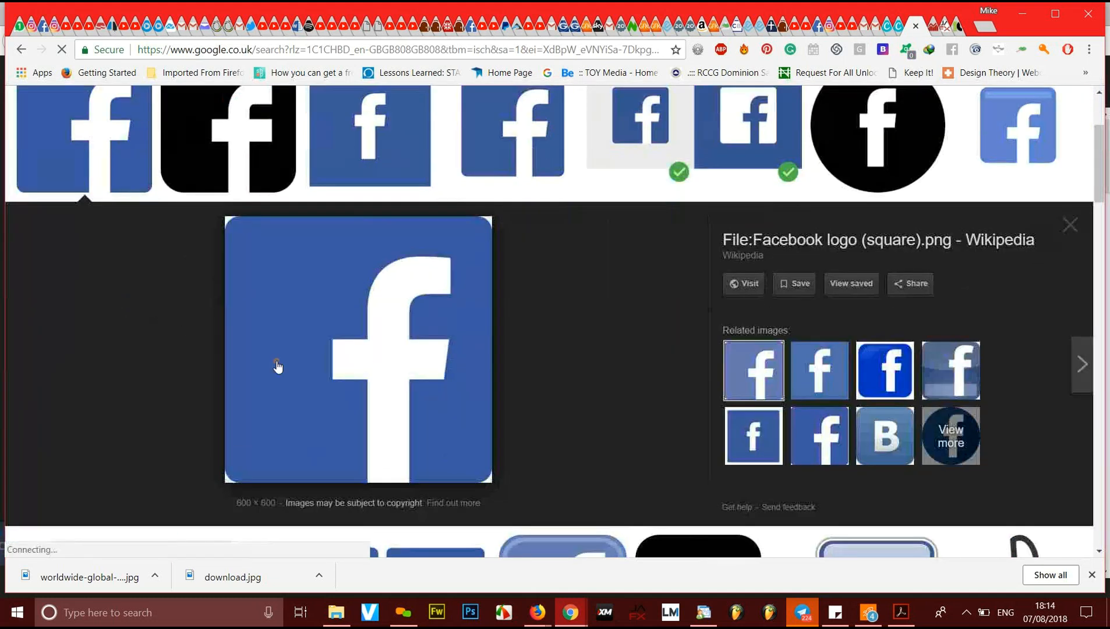
{"action": "scroll", "coordinate": [495, 288], "scroll_direction": "up", "scroll_amount": 1}
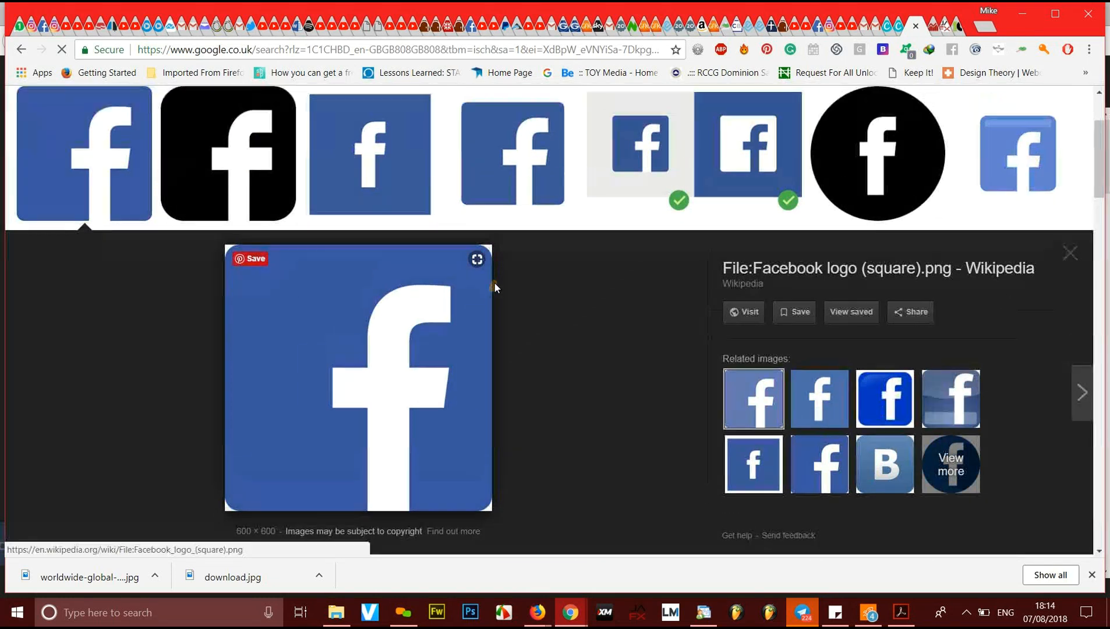
{"action": "scroll", "coordinate": [371, 369], "scroll_direction": "down", "scroll_amount": 5}
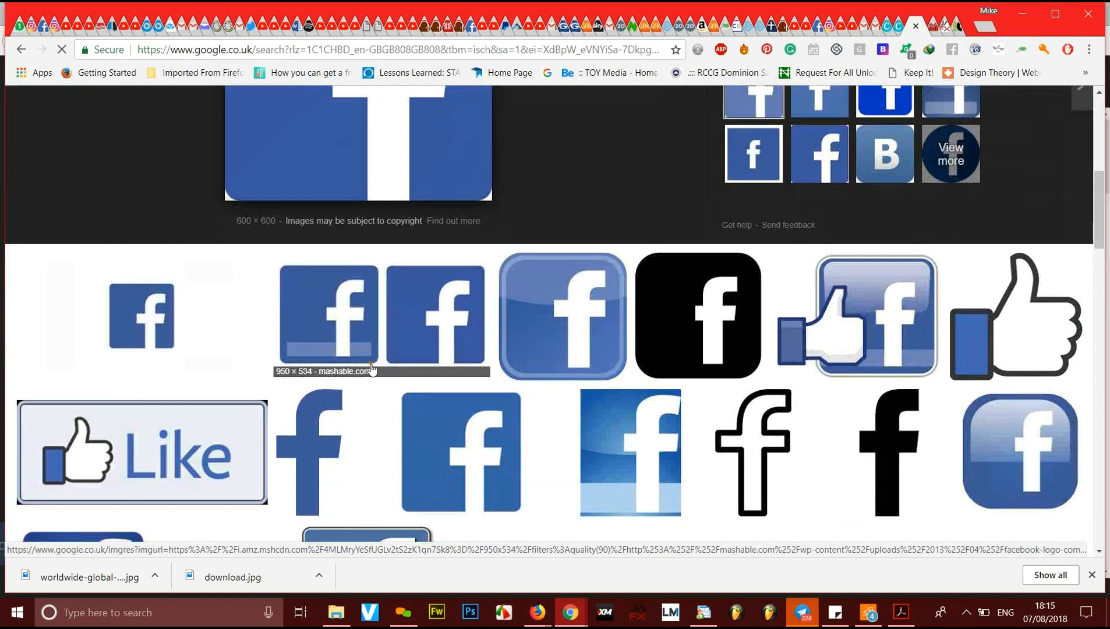
{"action": "left_click", "coordinate": [372, 368]}
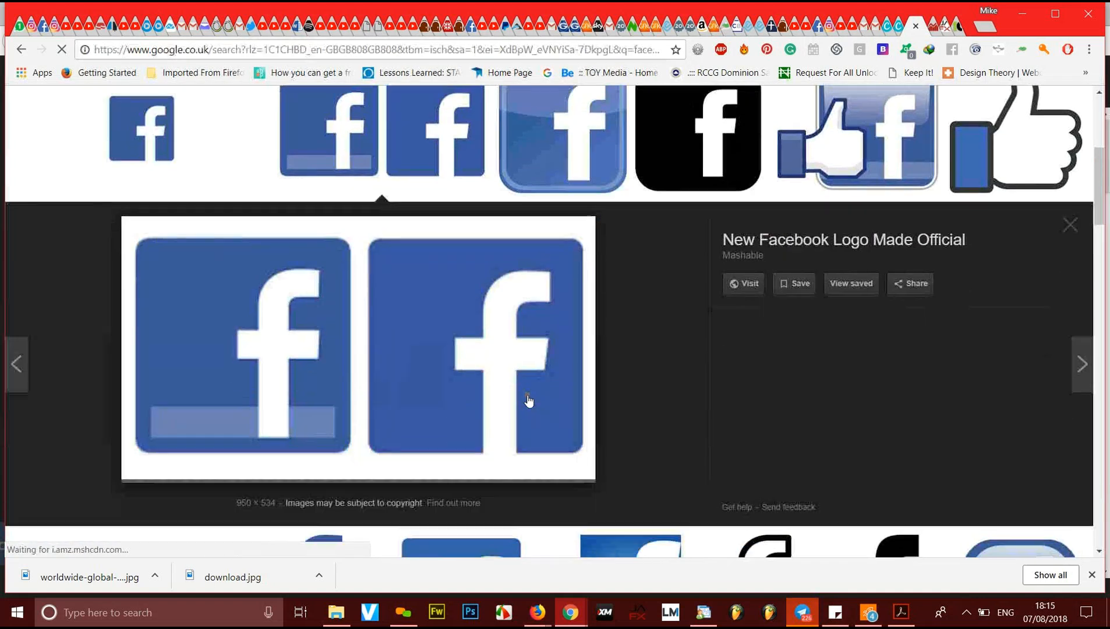
{"action": "scroll", "coordinate": [527, 399], "scroll_direction": "down", "scroll_amount": 4}
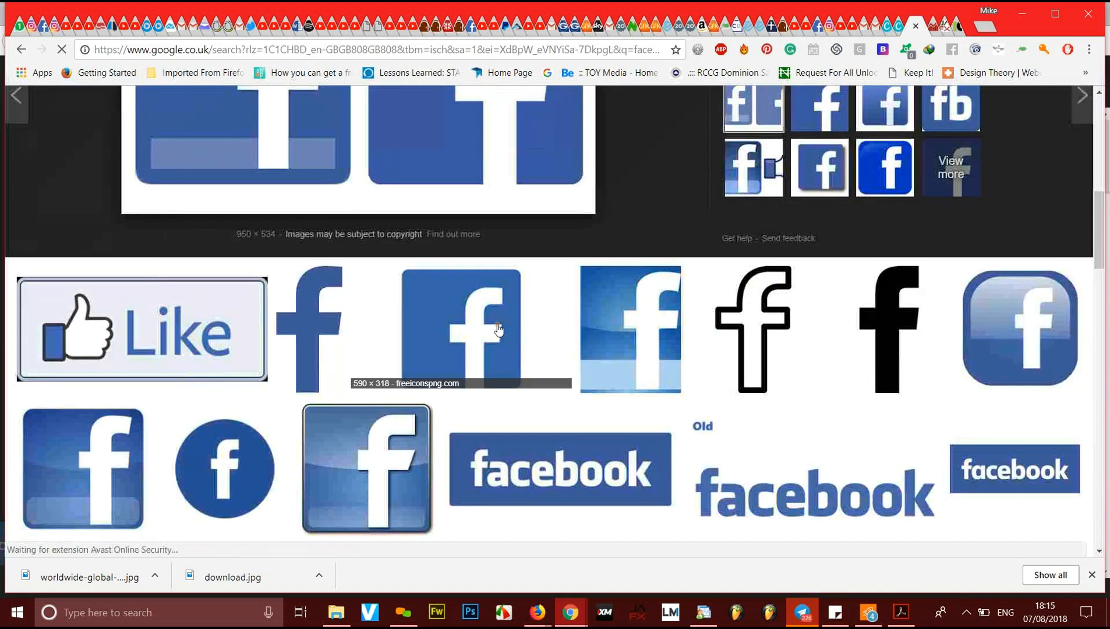
{"action": "left_click", "coordinate": [498, 333]}
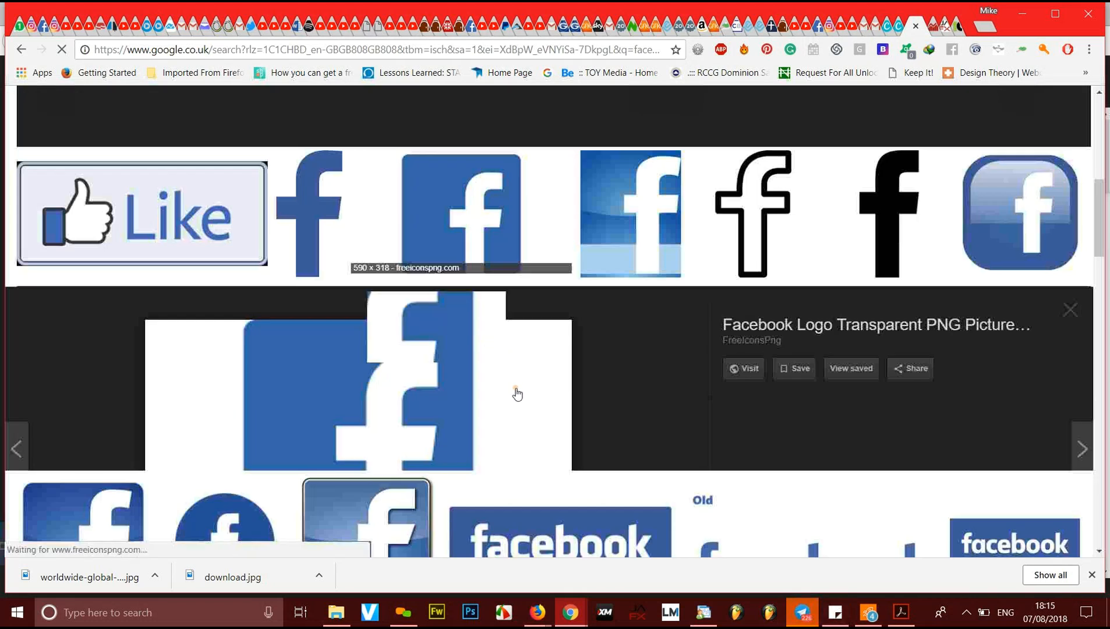
{"action": "scroll", "coordinate": [515, 392], "scroll_direction": "down", "scroll_amount": 5}
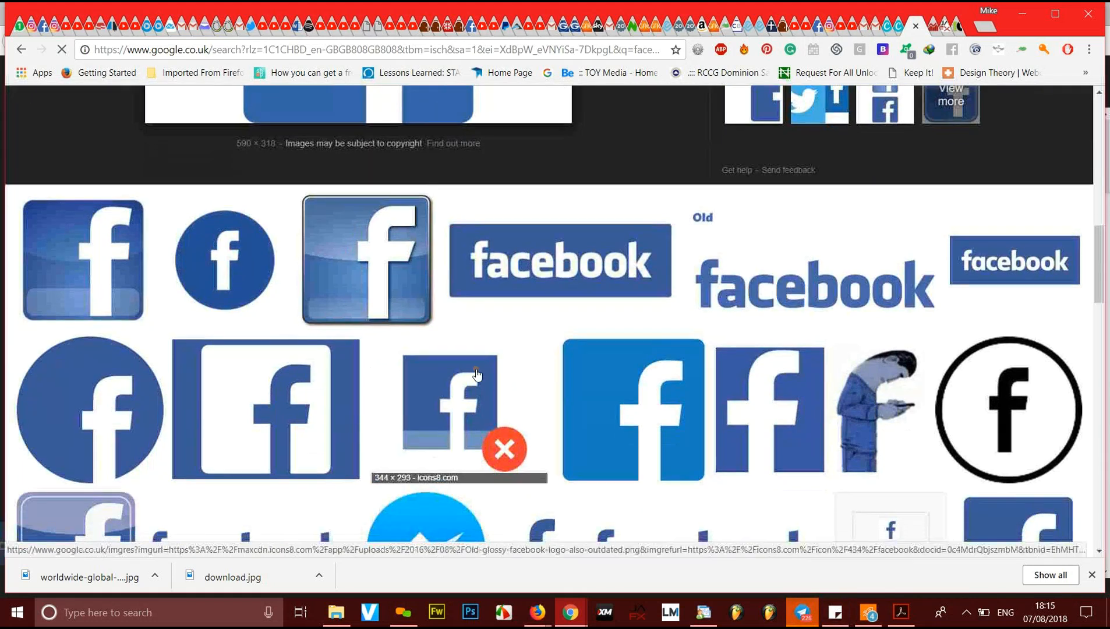
Step: Open the round blue Facebook logo from Seeklogo and save it to the Desktop as facebook-icon-preview-200x200.png
{"action": "left_click", "coordinate": [237, 269]}
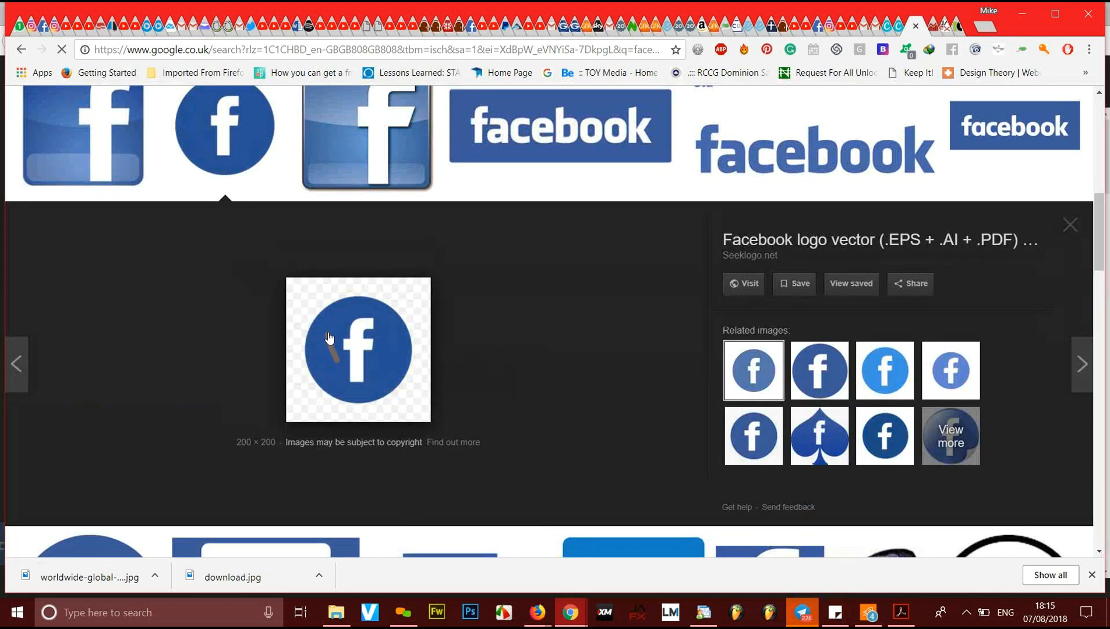
{"action": "mouse_move", "coordinate": [349, 358]}
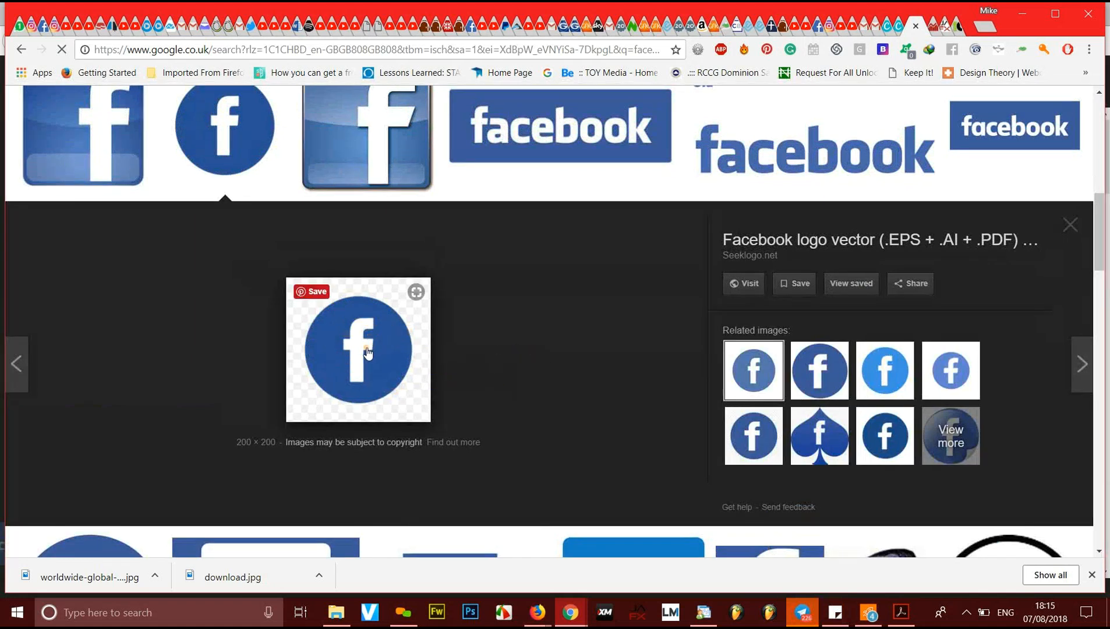
{"action": "right_click", "coordinate": [368, 349]}
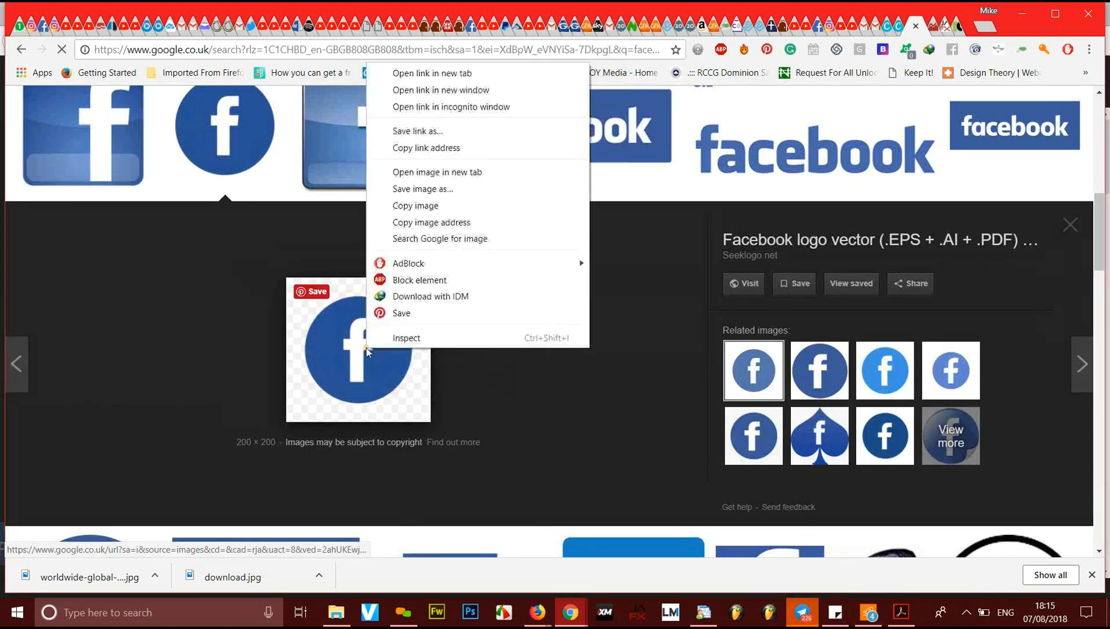
{"action": "left_click", "coordinate": [425, 189]}
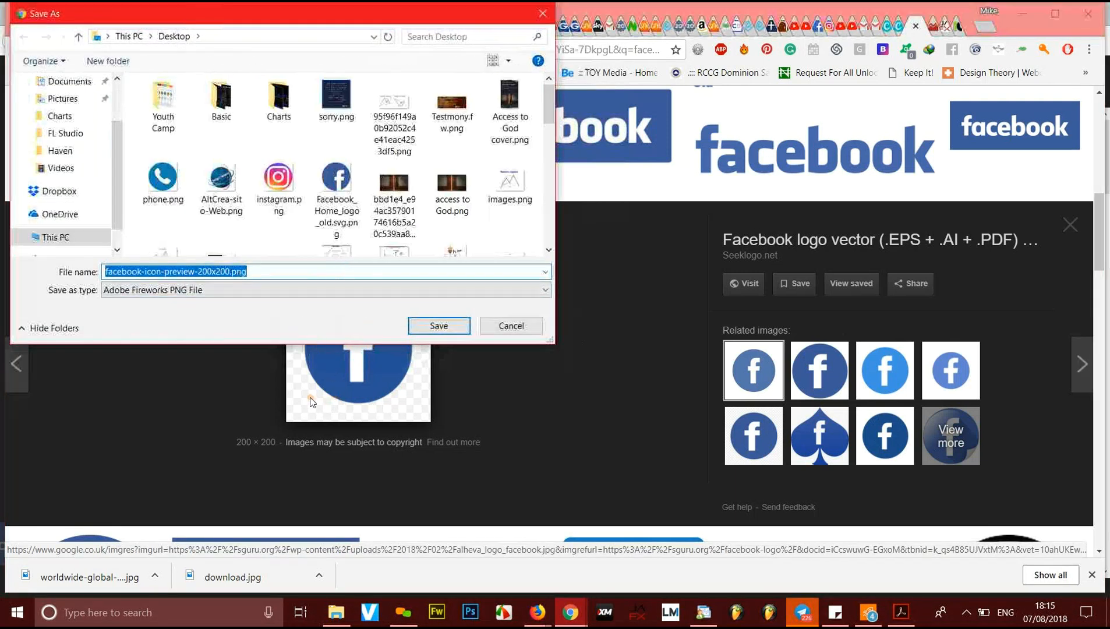
{"action": "left_click", "coordinate": [432, 326]}
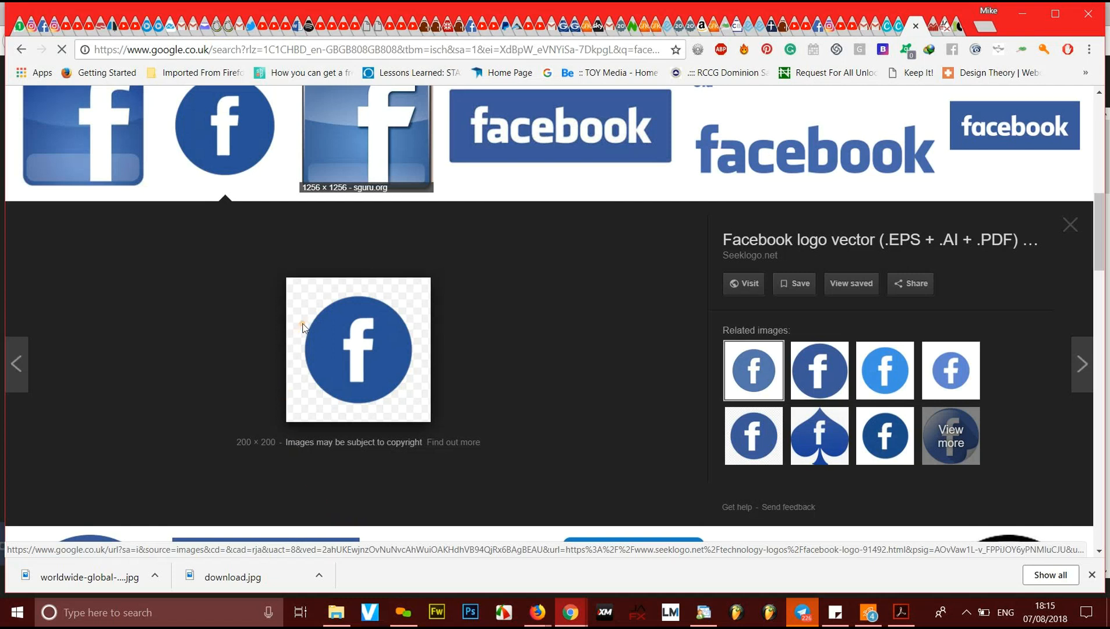
Step: Switch back to the Canva design in Firefox and upload facebook-icon-preview-200x200.png from the Desktop
{"action": "key", "text": "alt+Tab"}
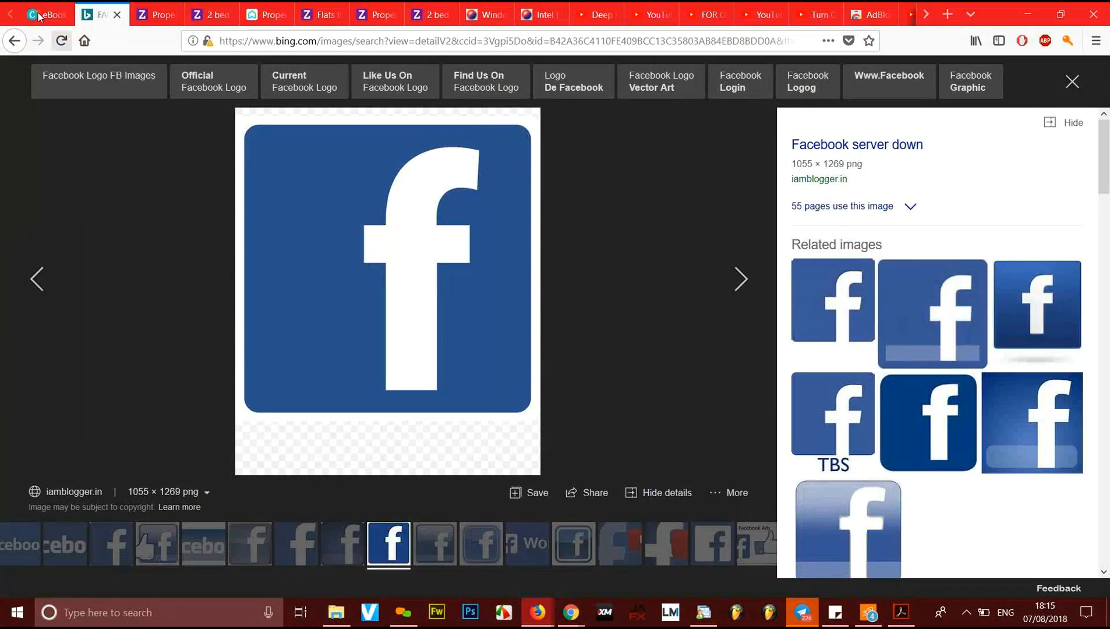
{"action": "left_click", "coordinate": [38, 15]}
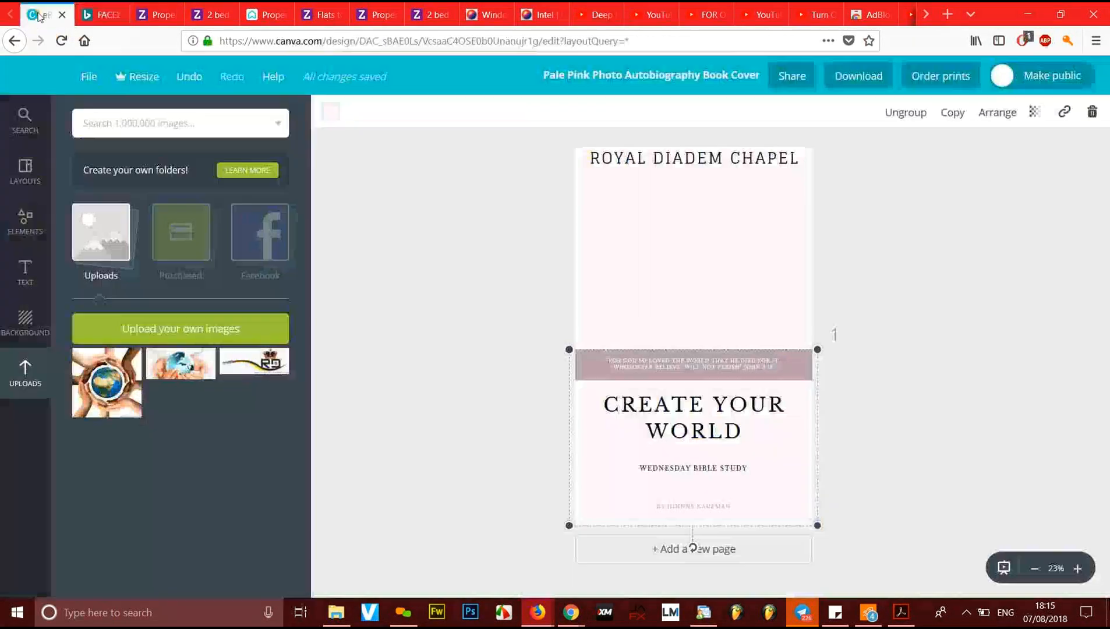
{"action": "left_click", "coordinate": [157, 336]}
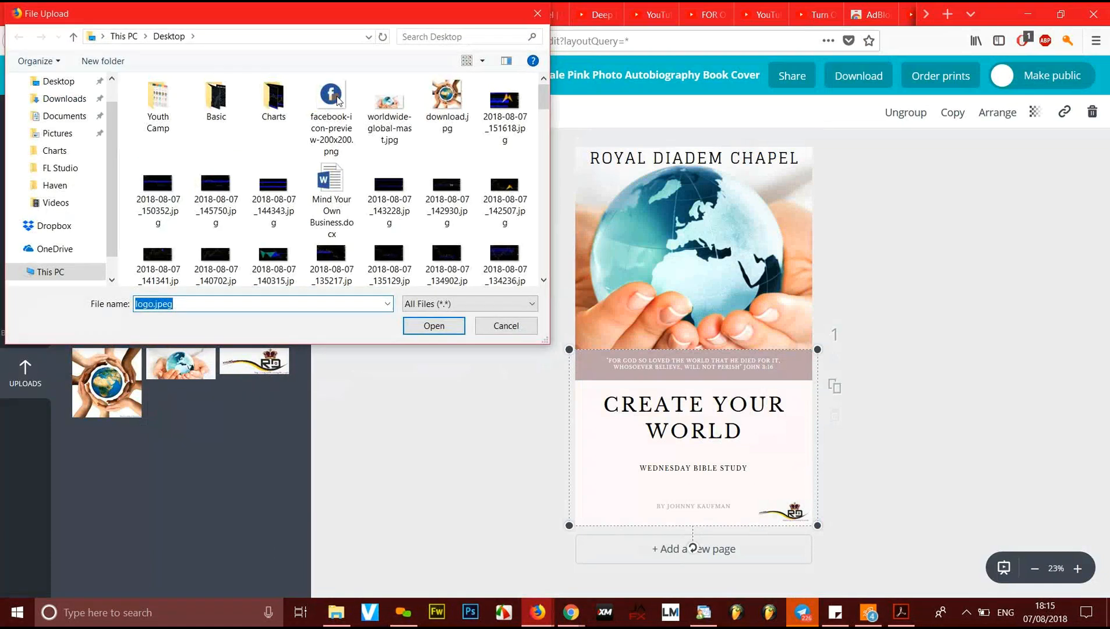
{"action": "double_click", "coordinate": [331, 99]}
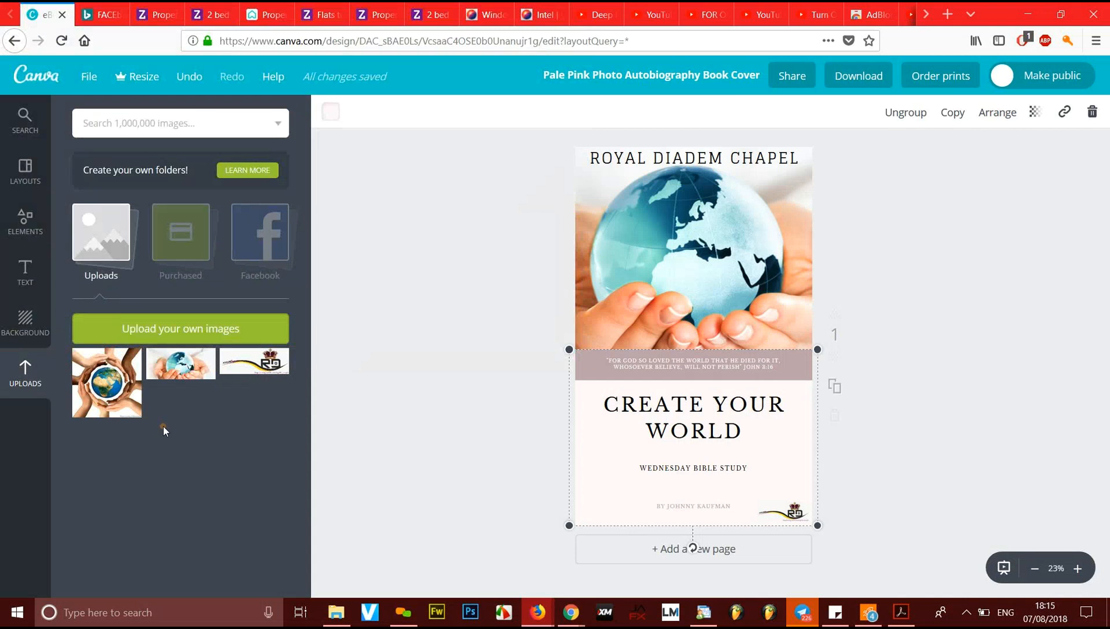
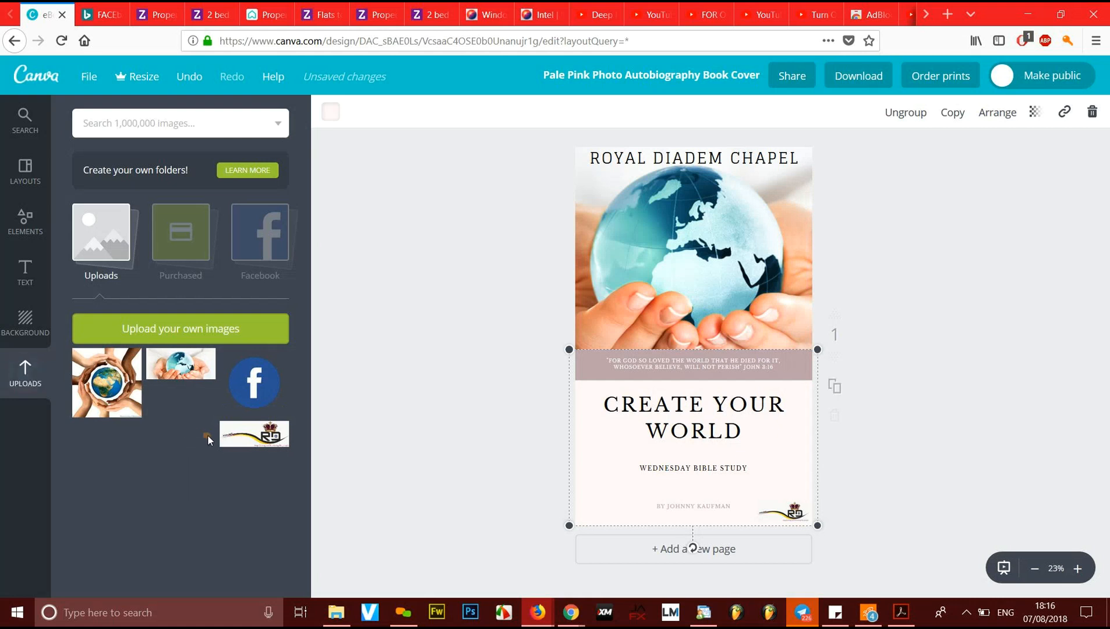
Step: Add the uploaded Facebook icon to the cover, shrink it and position it in the page's bottom-left corner
{"action": "left_click", "coordinate": [253, 395]}
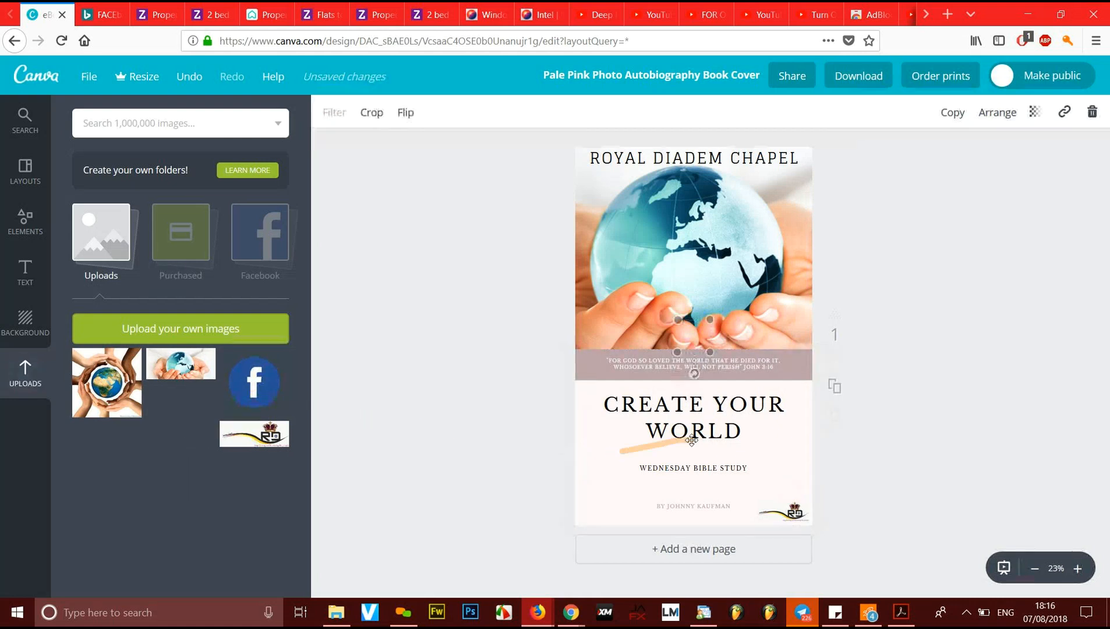
{"action": "left_click_drag", "start_coordinate": [626, 477], "coordinate": [608, 506]}
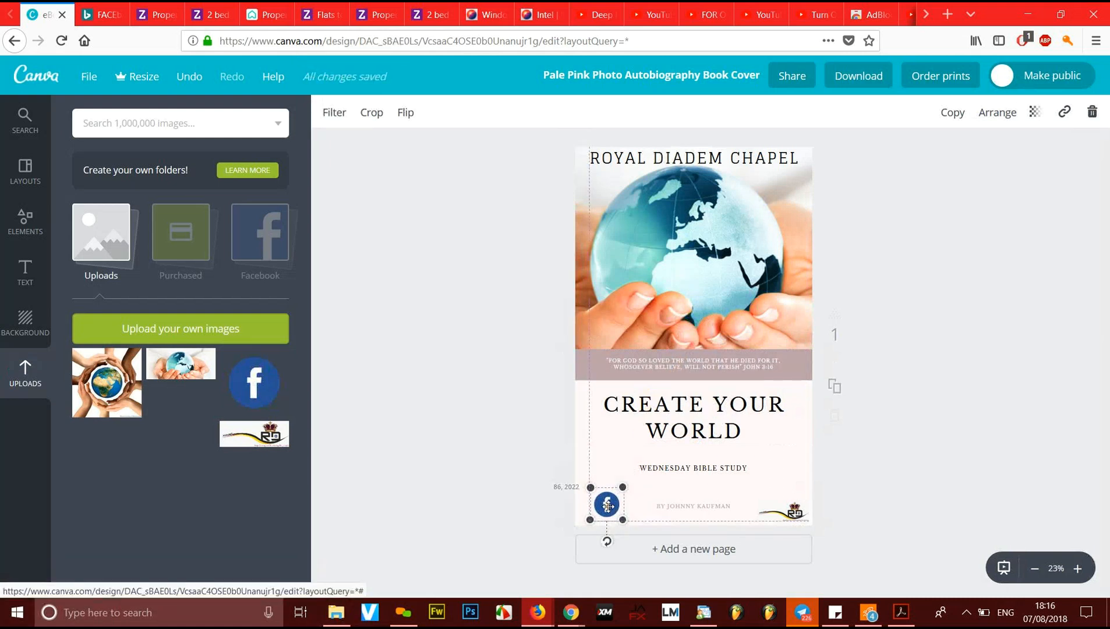
{"action": "key", "text": "alt+Tab"}
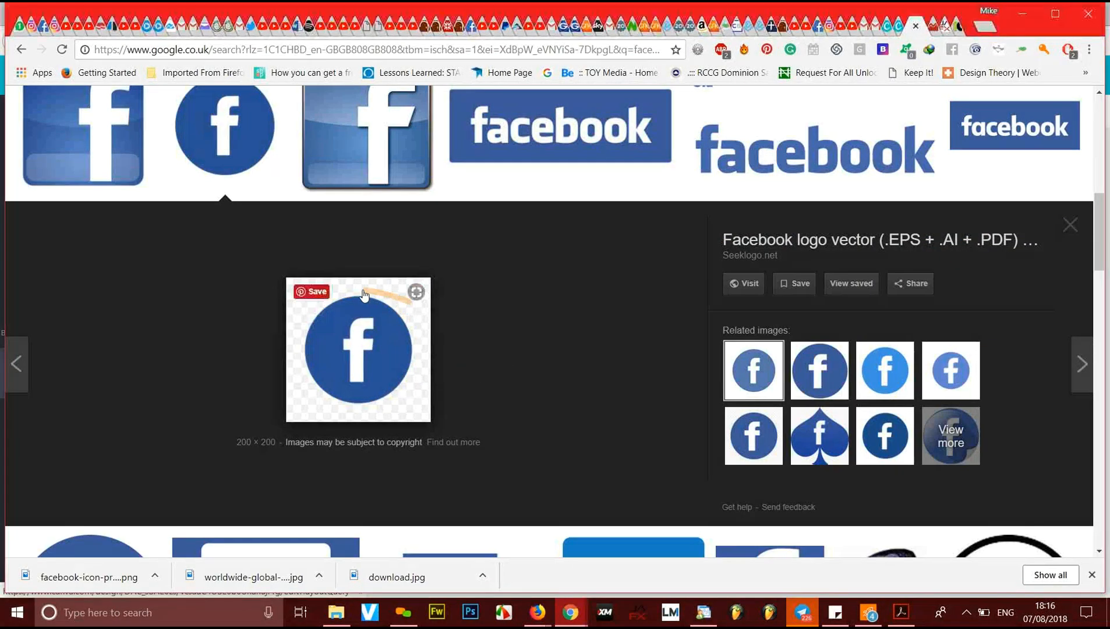
{"action": "key", "text": "alt+Tab"}
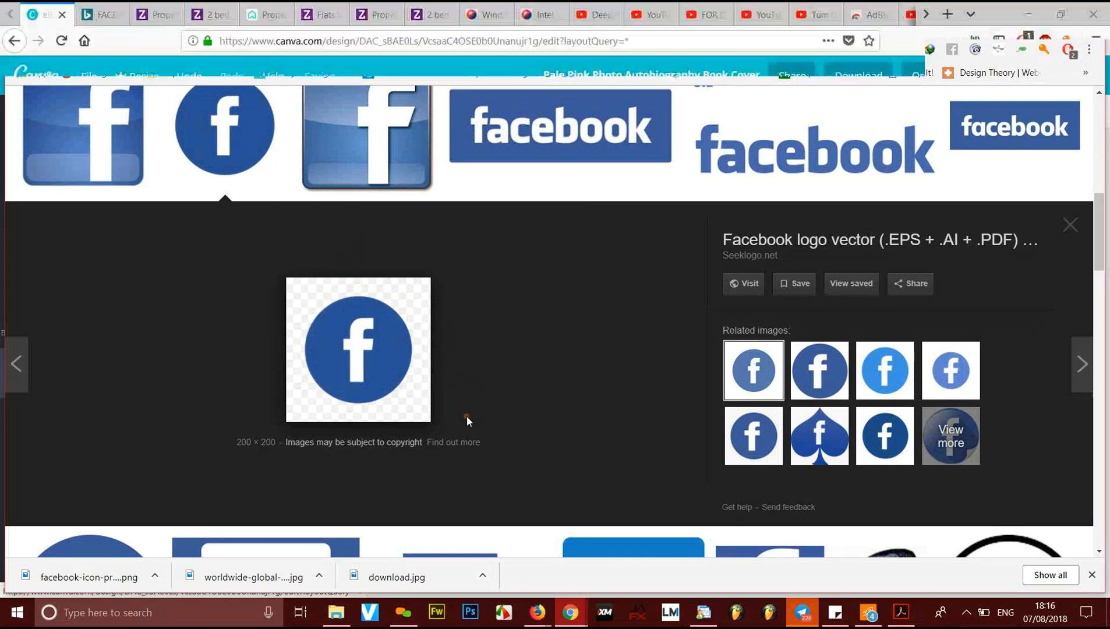
{"action": "left_click_drag", "start_coordinate": [603, 510], "coordinate": [589, 517]}
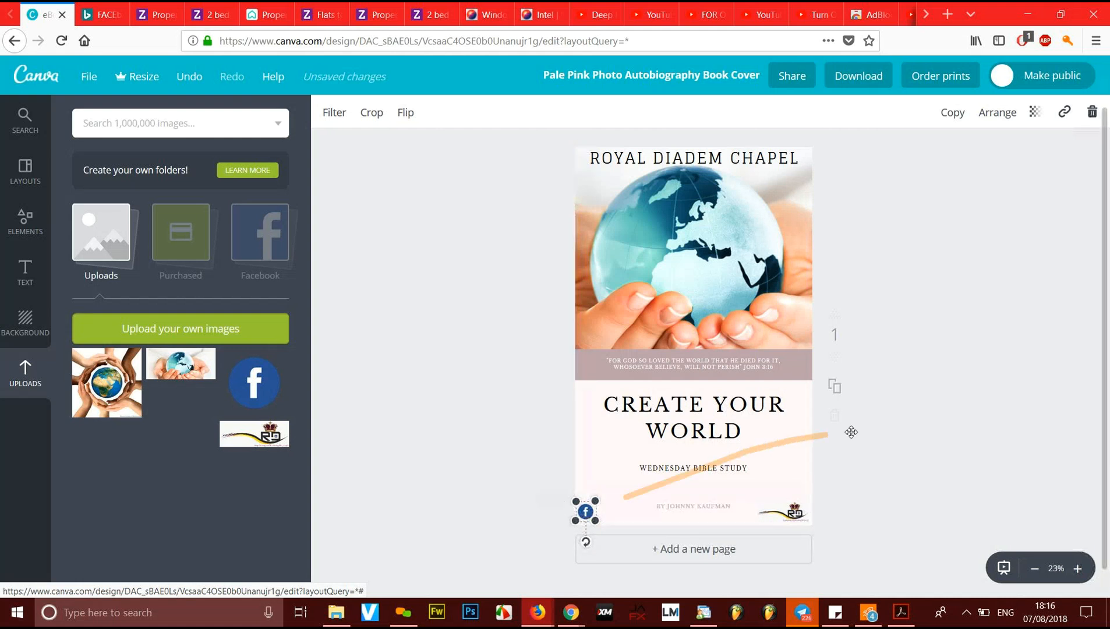
{"action": "left_click", "coordinate": [914, 428]}
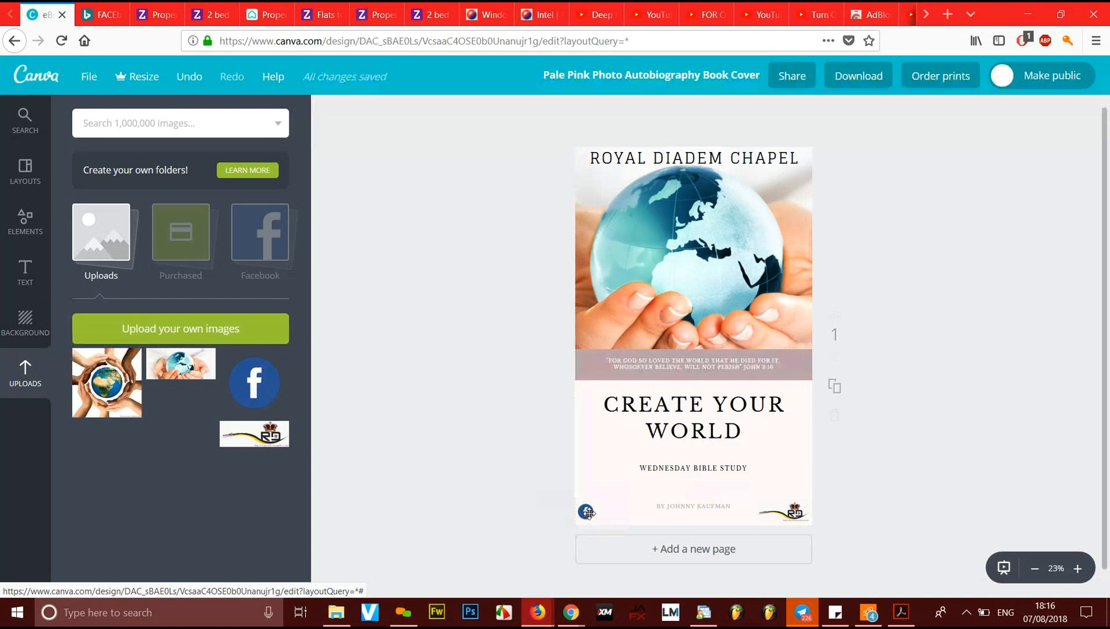
{"action": "left_click_drag", "start_coordinate": [587, 511], "coordinate": [588, 516]}
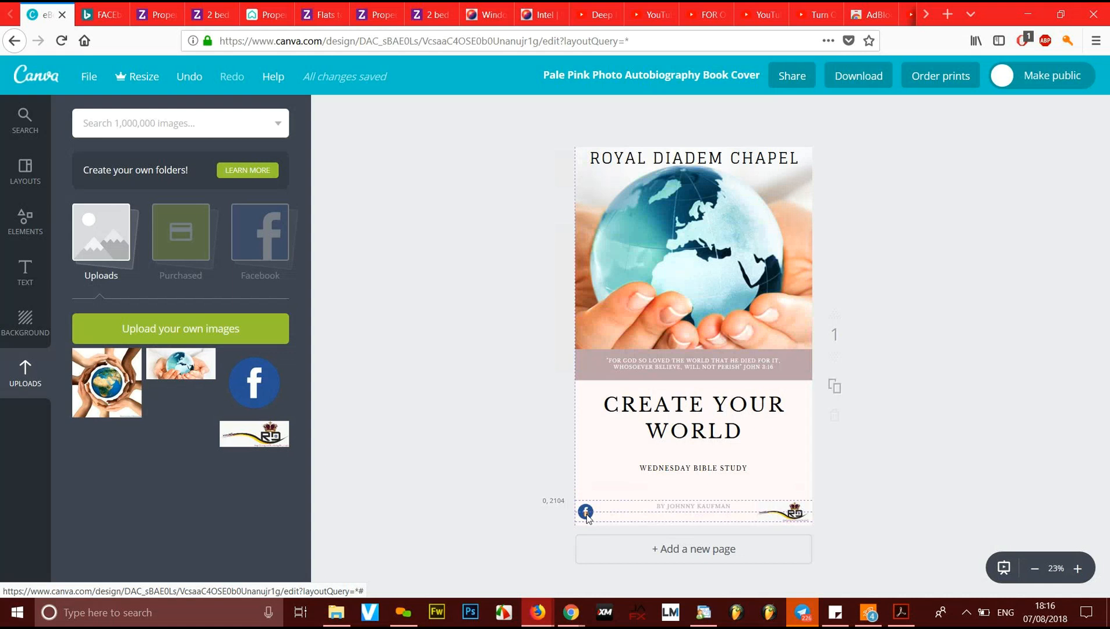
{"action": "left_click_drag", "start_coordinate": [588, 518], "coordinate": [588, 517]}
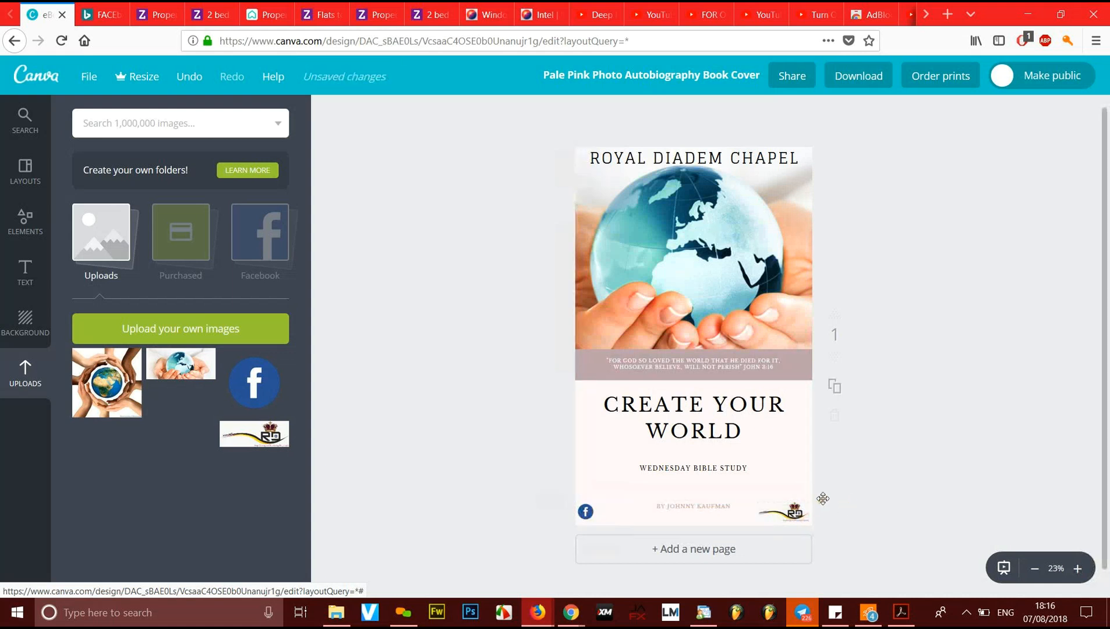
{"action": "left_click", "coordinate": [679, 506]}
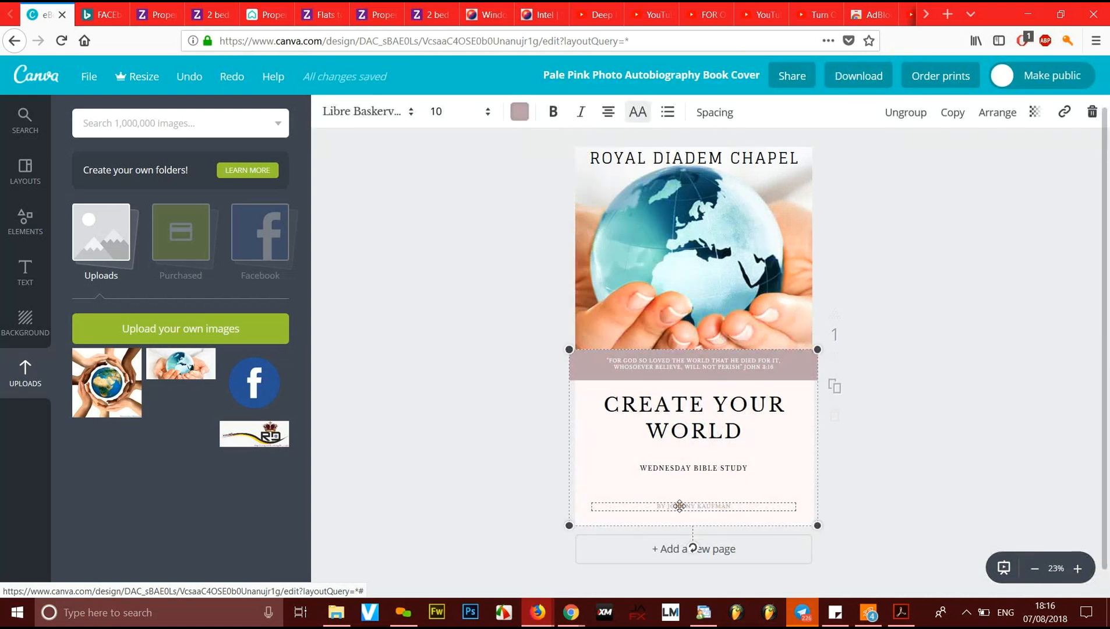
{"action": "double_click", "coordinate": [679, 506]}
{"action": "key", "text": "ctrl+a"}
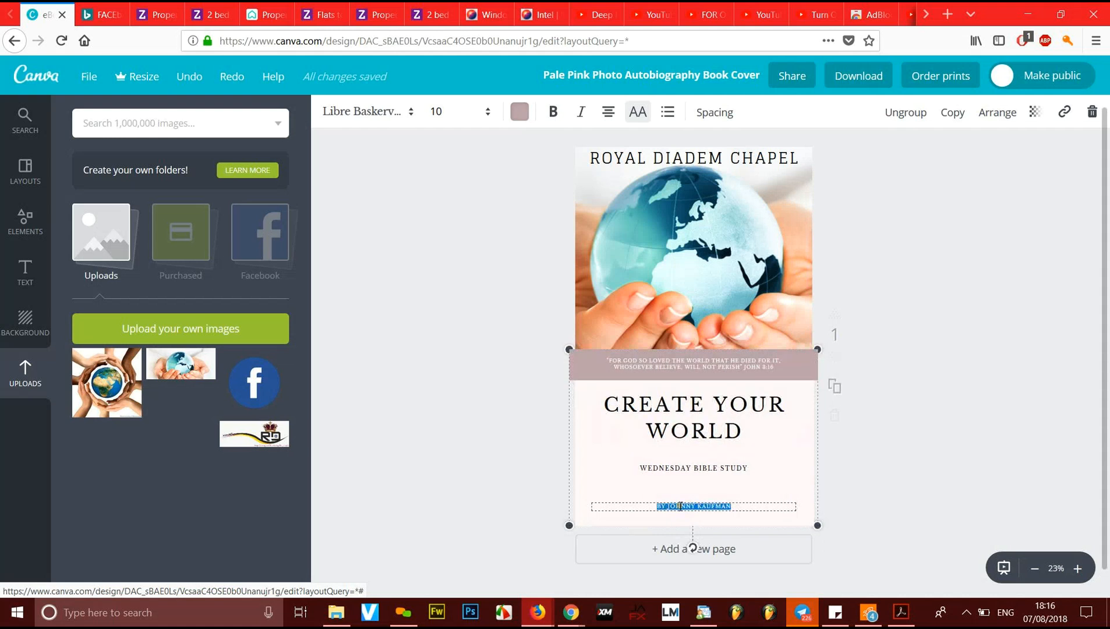
{"action": "key", "text": "BackSpace"}
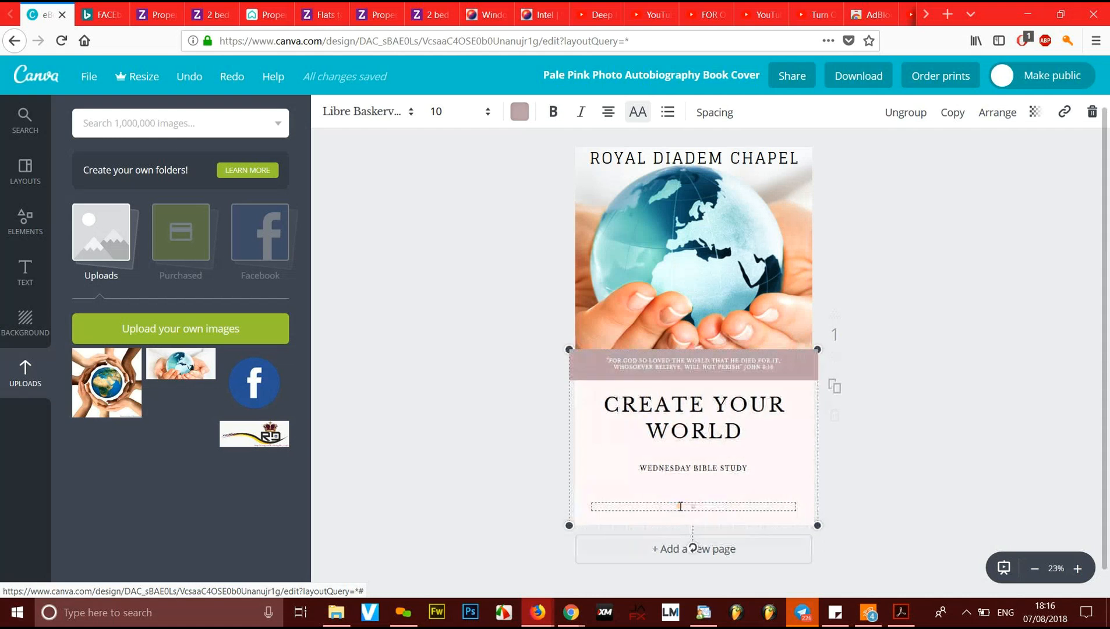
{"action": "type", "text": "ROYALDIADEMASSEMBLY"}
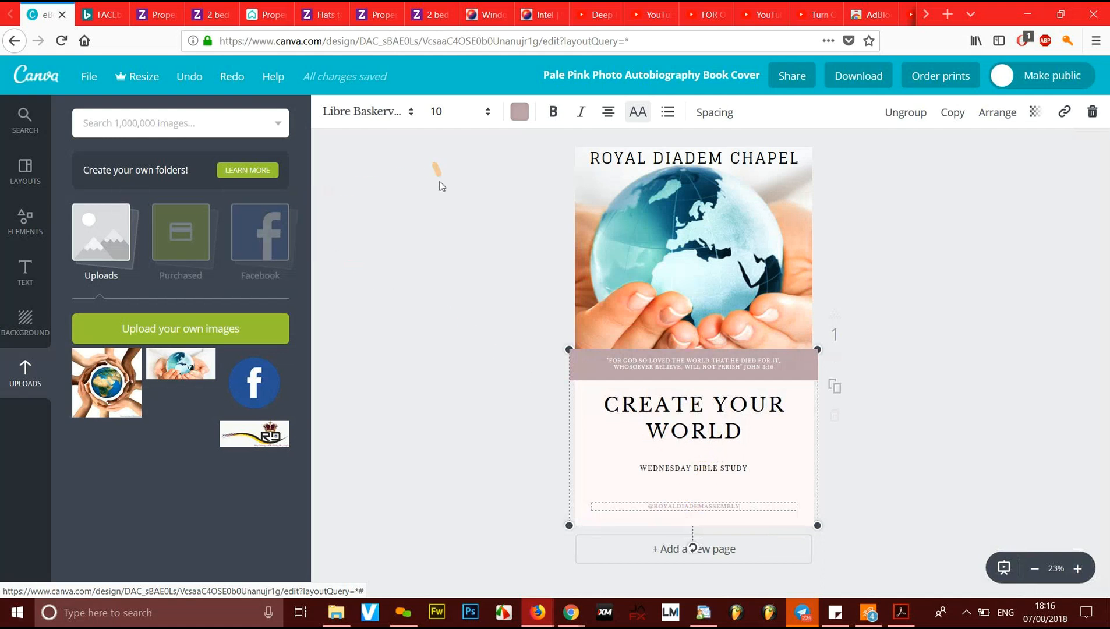
{"action": "left_click", "coordinate": [443, 257]}
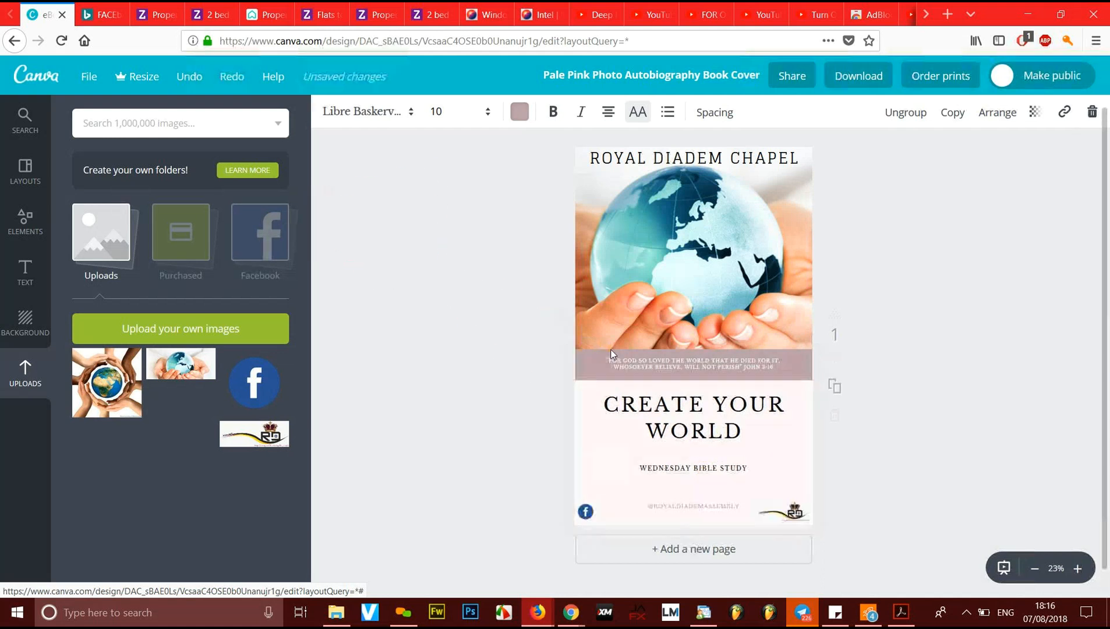
{"action": "left_click", "coordinate": [683, 511]}
{"action": "left_click", "coordinate": [690, 506]}
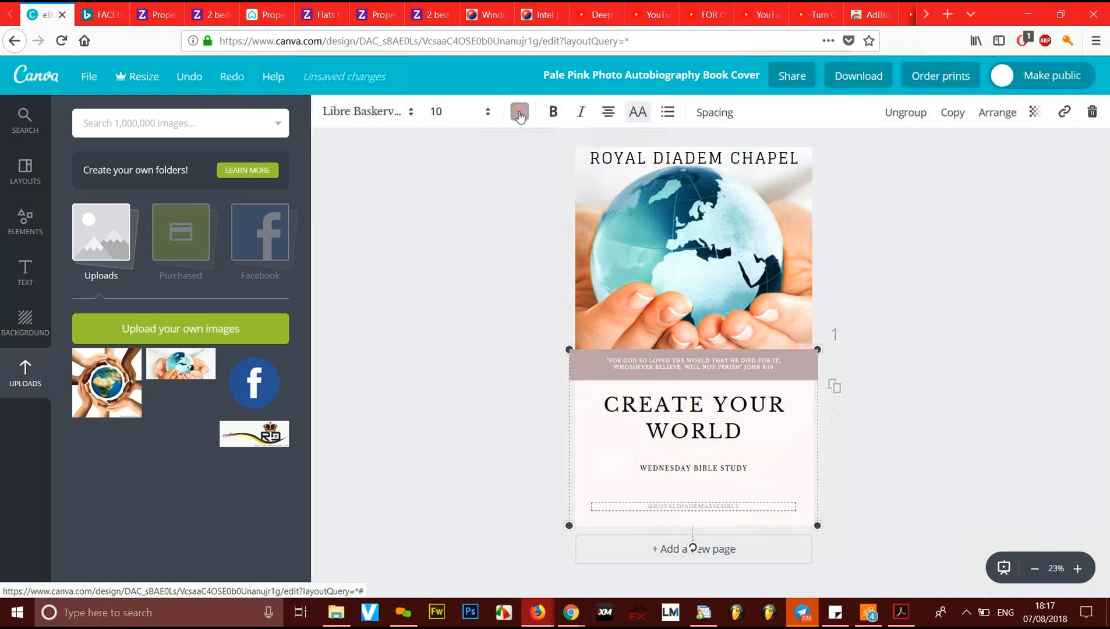
{"action": "left_click", "coordinate": [519, 113]}
{"action": "left_click", "coordinate": [531, 315]}
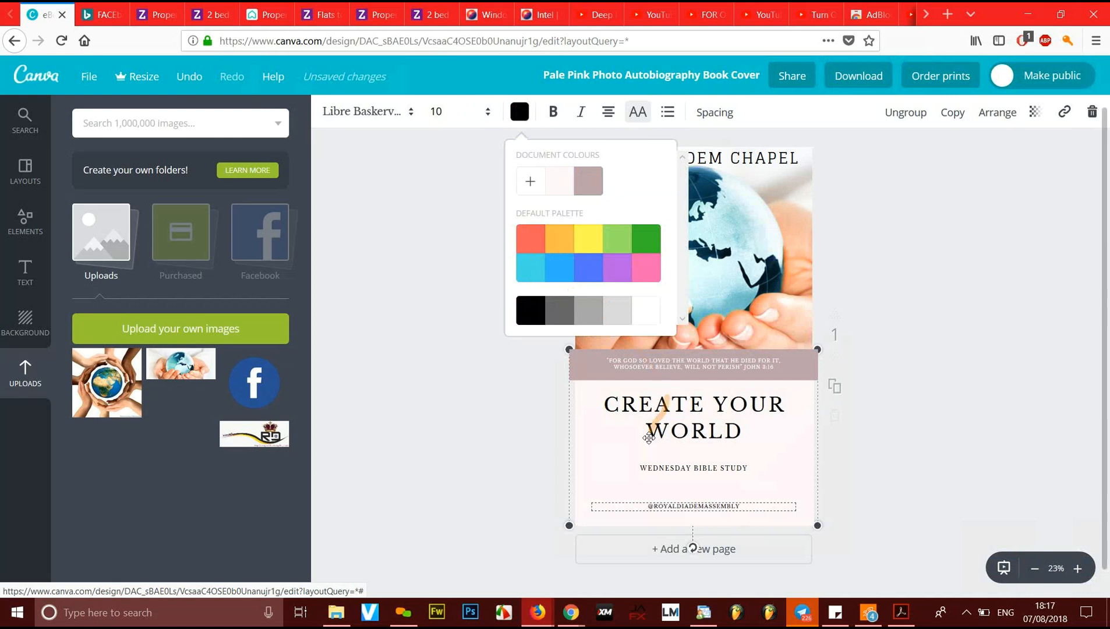
{"action": "left_click", "coordinate": [460, 262]}
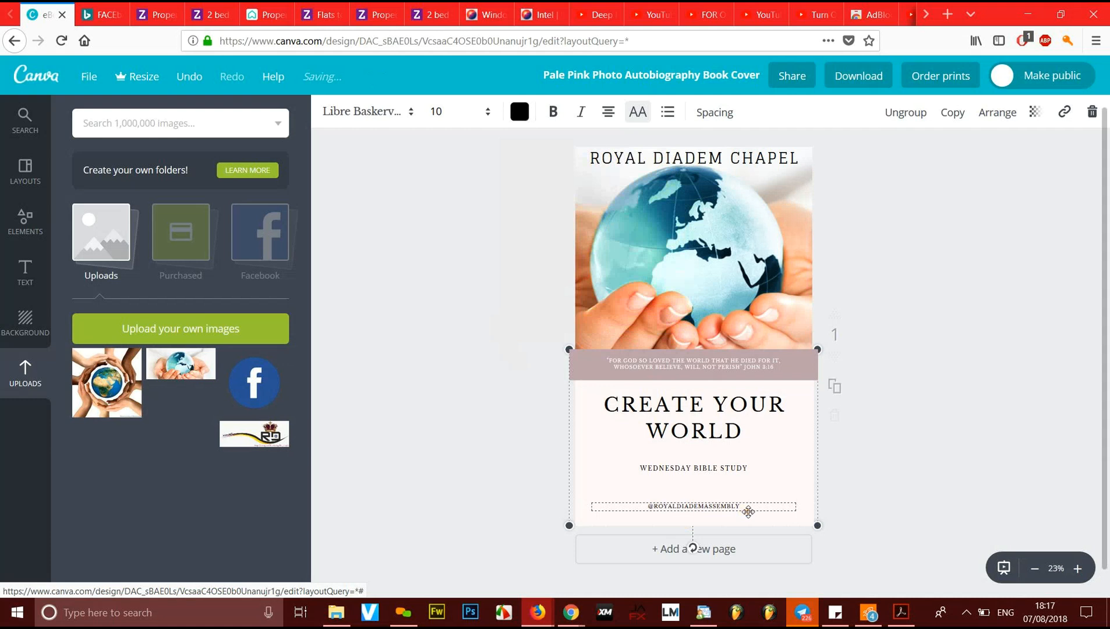
{"action": "left_click", "coordinate": [744, 514]}
{"action": "left_click_drag", "start_coordinate": [721, 525], "coordinate": [691, 536]}
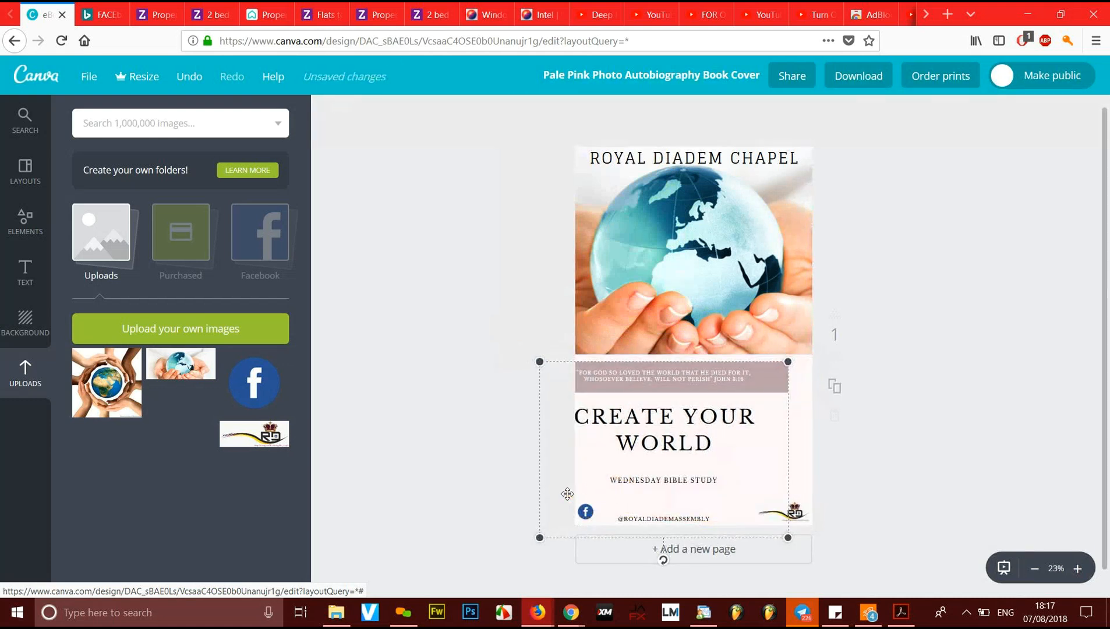
{"action": "key", "text": "ctrl+z"}
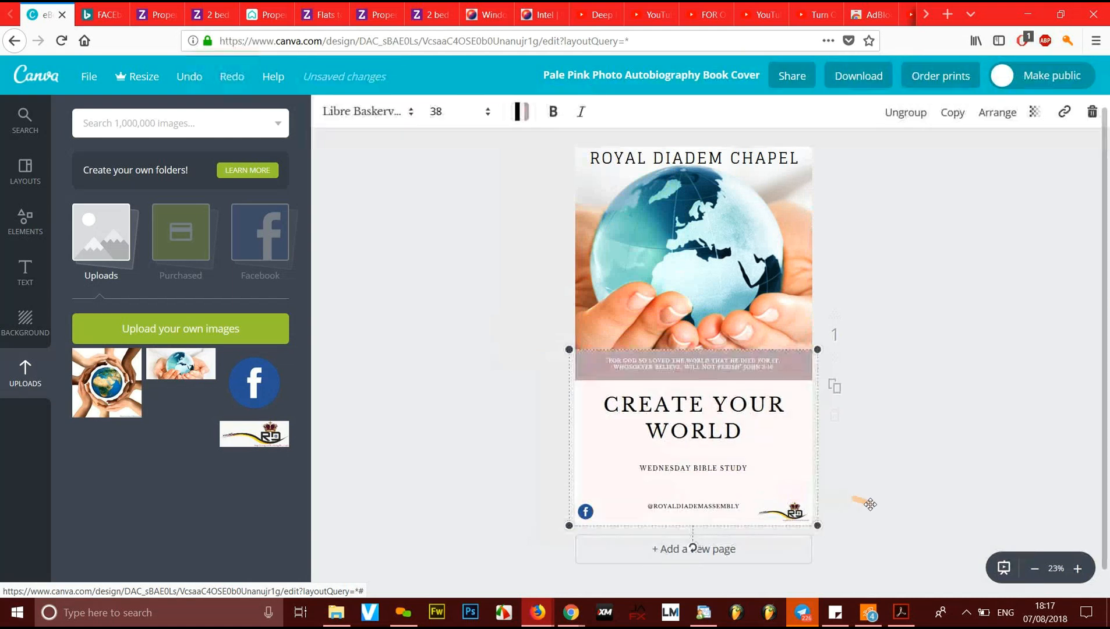
{"action": "left_click", "coordinate": [746, 523]}
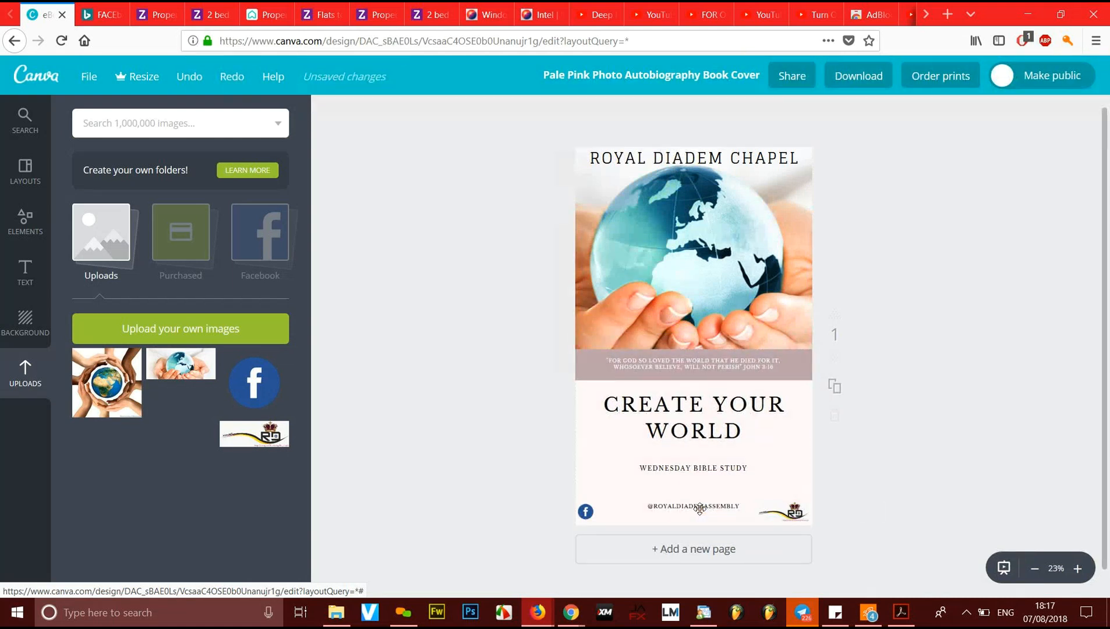
{"action": "left_click", "coordinate": [699, 507]}
{"action": "mouse_move", "coordinate": [695, 514]}
{"action": "left_mouse_down"}
{"action": "mouse_move", "coordinate": [693, 531]}
{"action": "mouse_move", "coordinate": [703, 504]}
{"action": "left_mouse_up"}
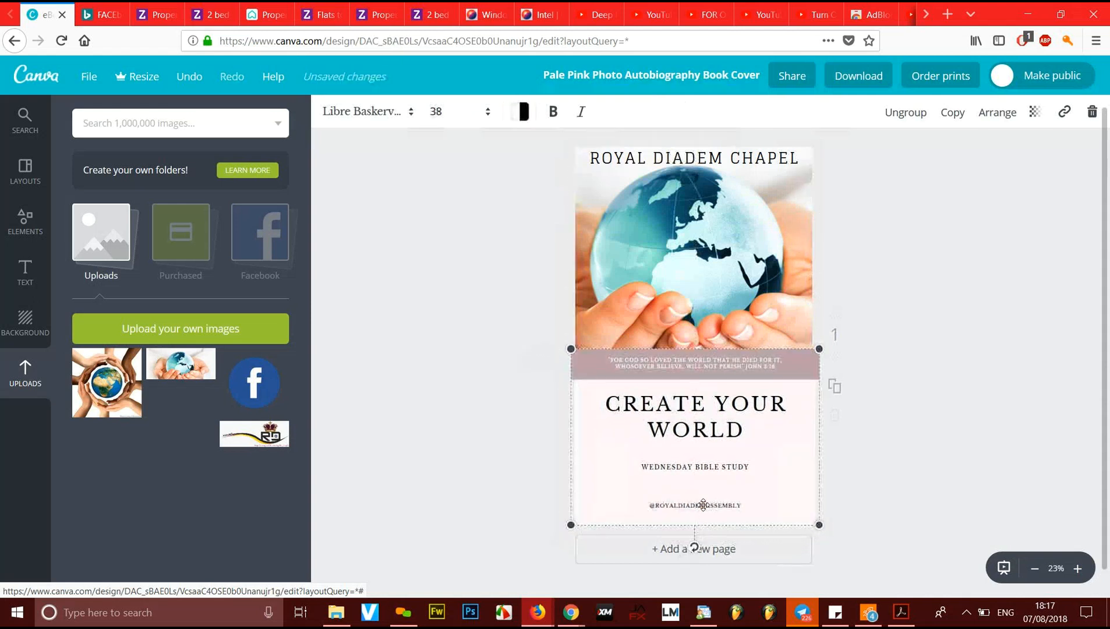
{"action": "left_click", "coordinate": [922, 490]}
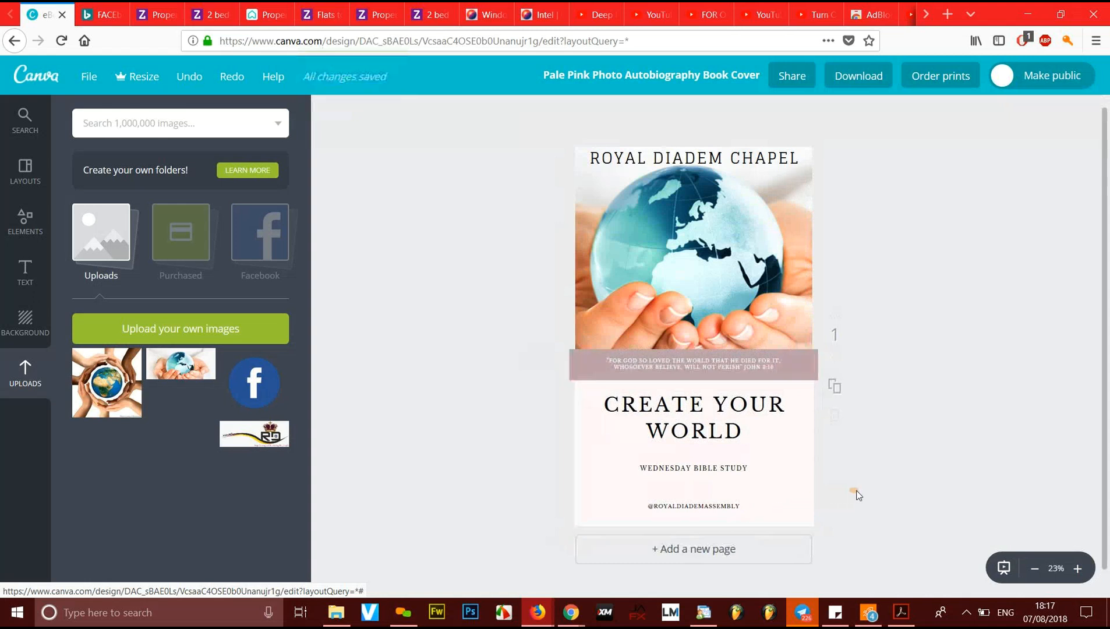
{"action": "key", "text": "ctrl+z"}
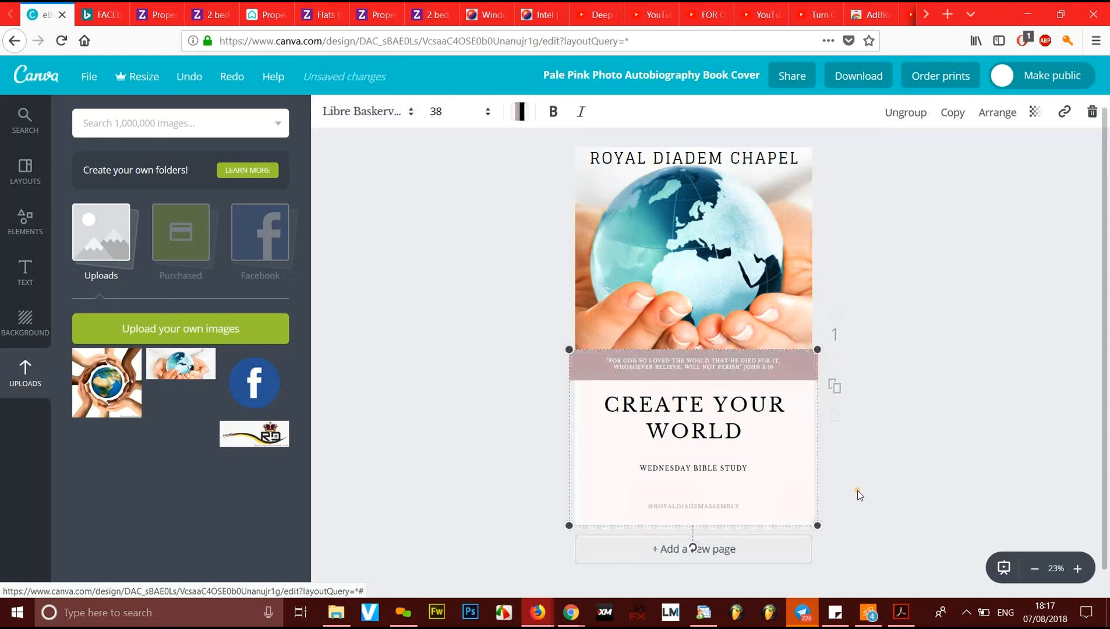
{"action": "key", "text": "ctrl+z"}
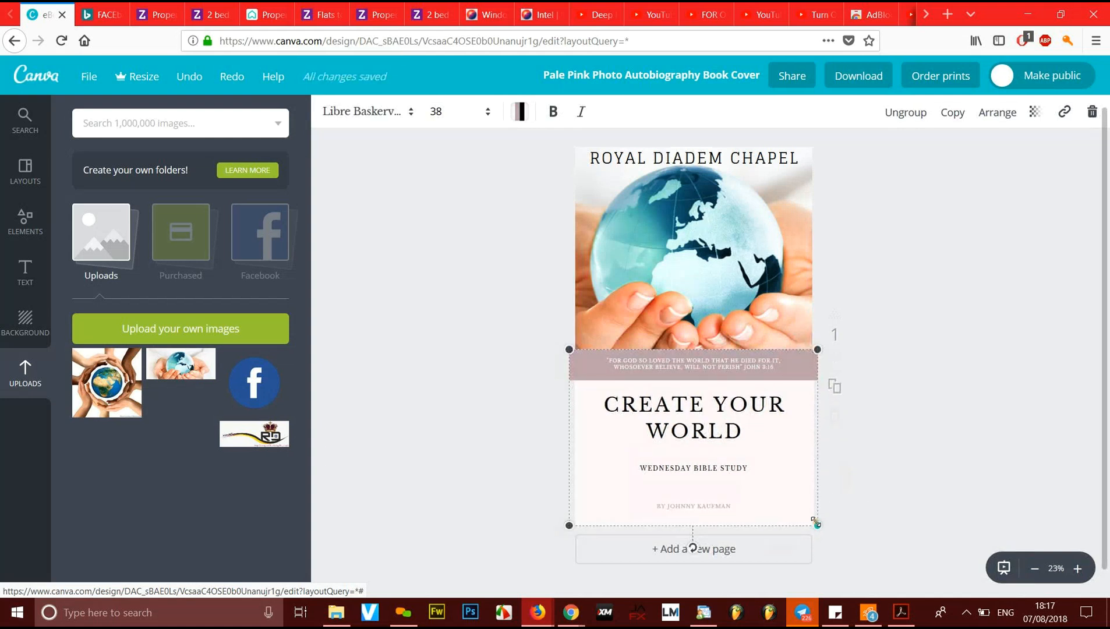
{"action": "left_click", "coordinate": [232, 77]}
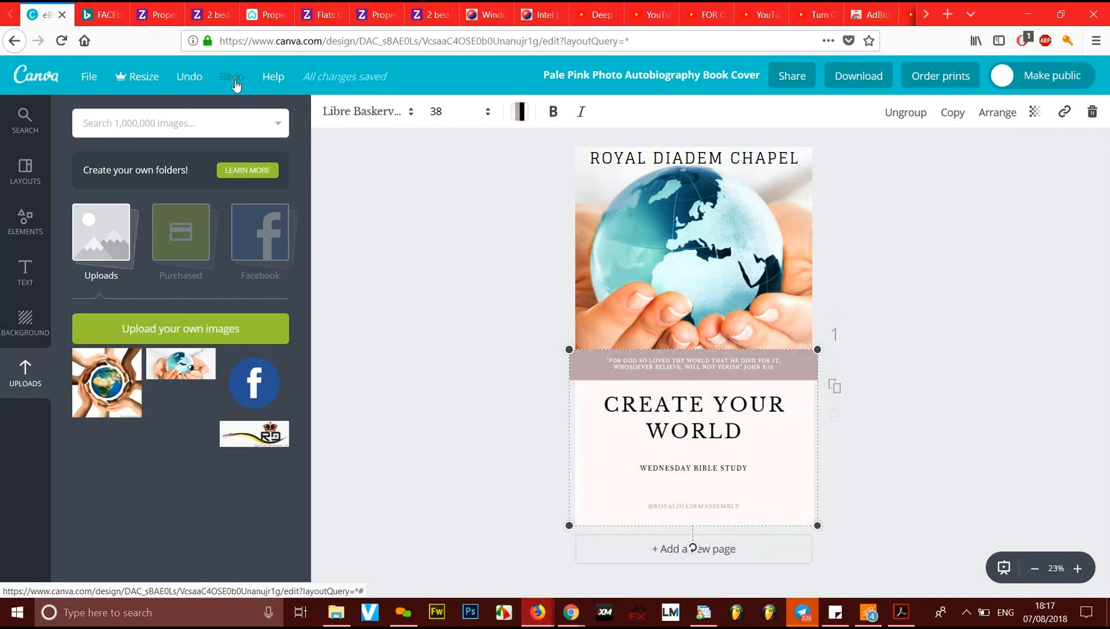
{"action": "left_click", "coordinate": [236, 84]}
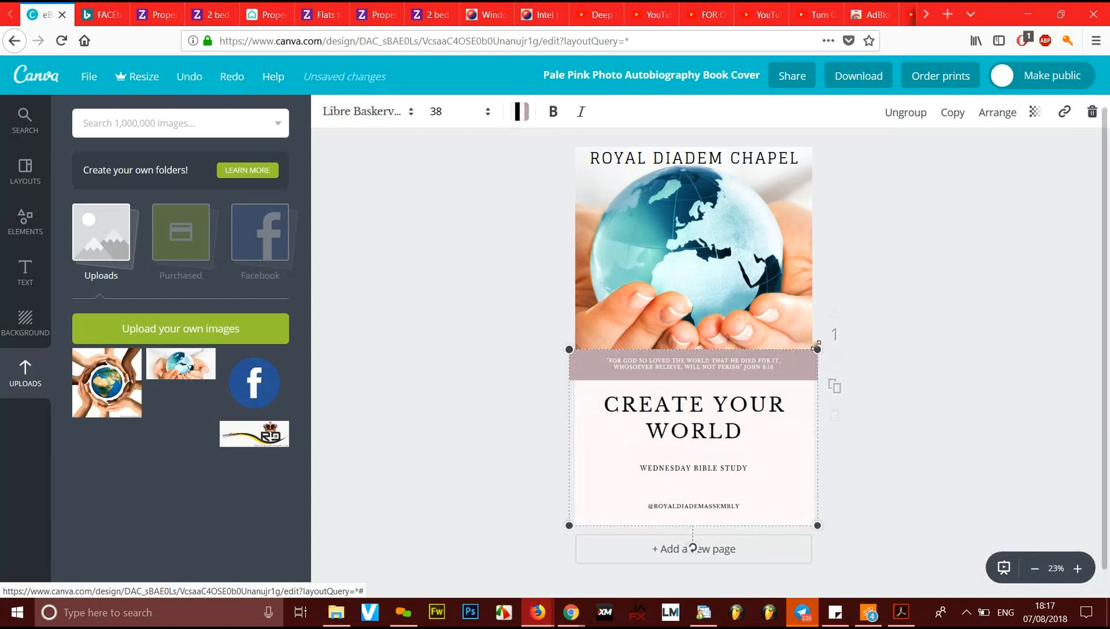
Step: Shrink the grouped scripture, title and handle block from both upper corners to about the page's width, at text size 36.7
{"action": "left_click_drag", "start_coordinate": [812, 350], "coordinate": [813, 353]}
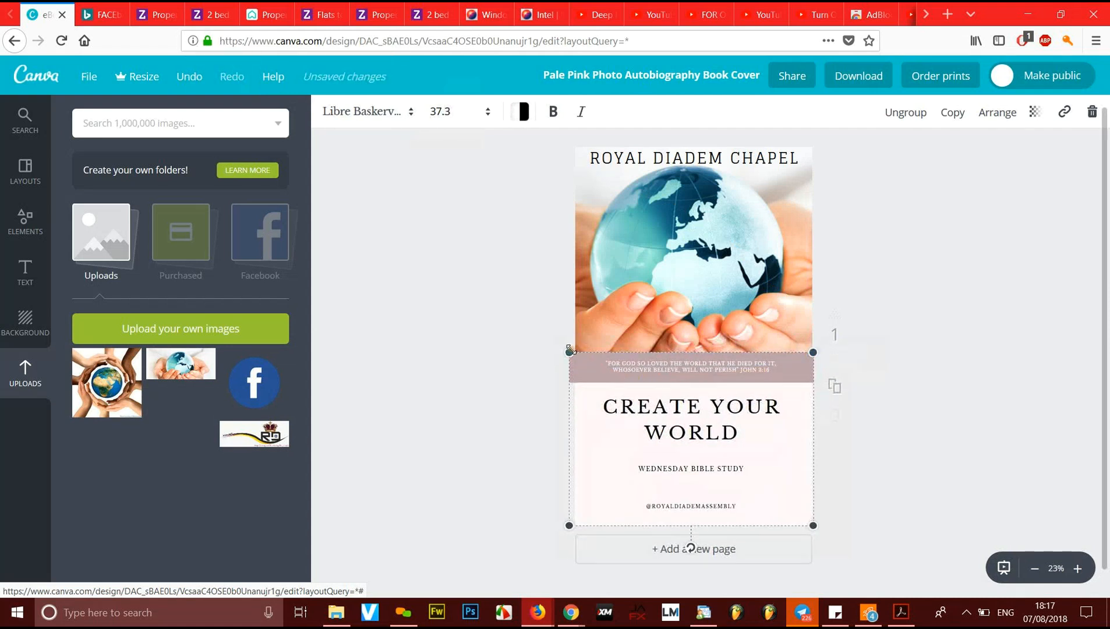
{"action": "left_click_drag", "start_coordinate": [575, 352], "coordinate": [574, 354]}
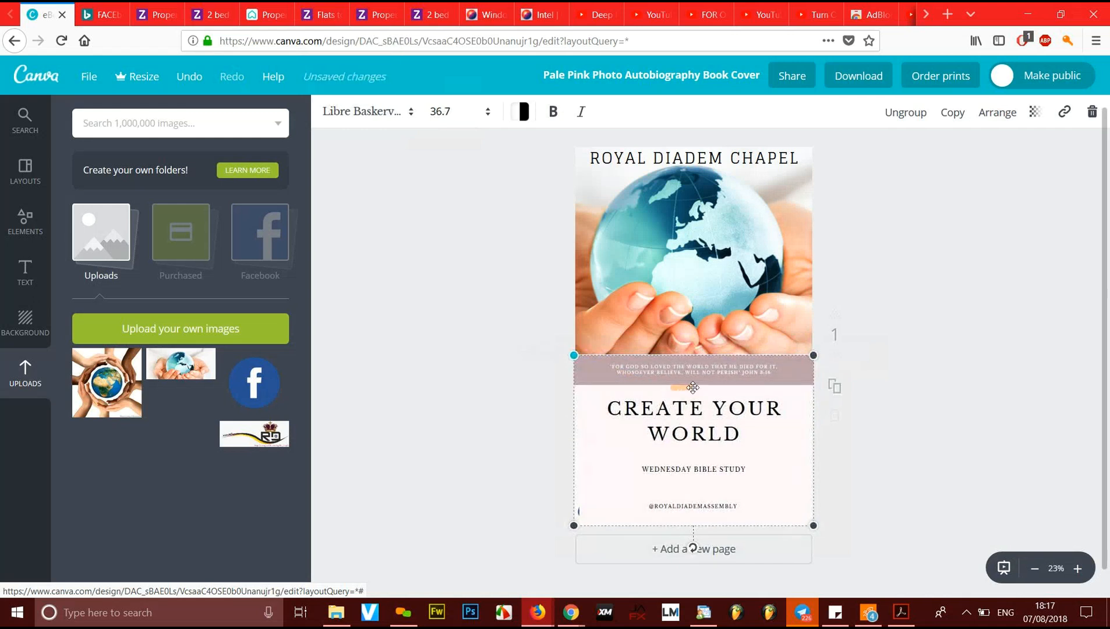
{"action": "left_click", "coordinate": [942, 424]}
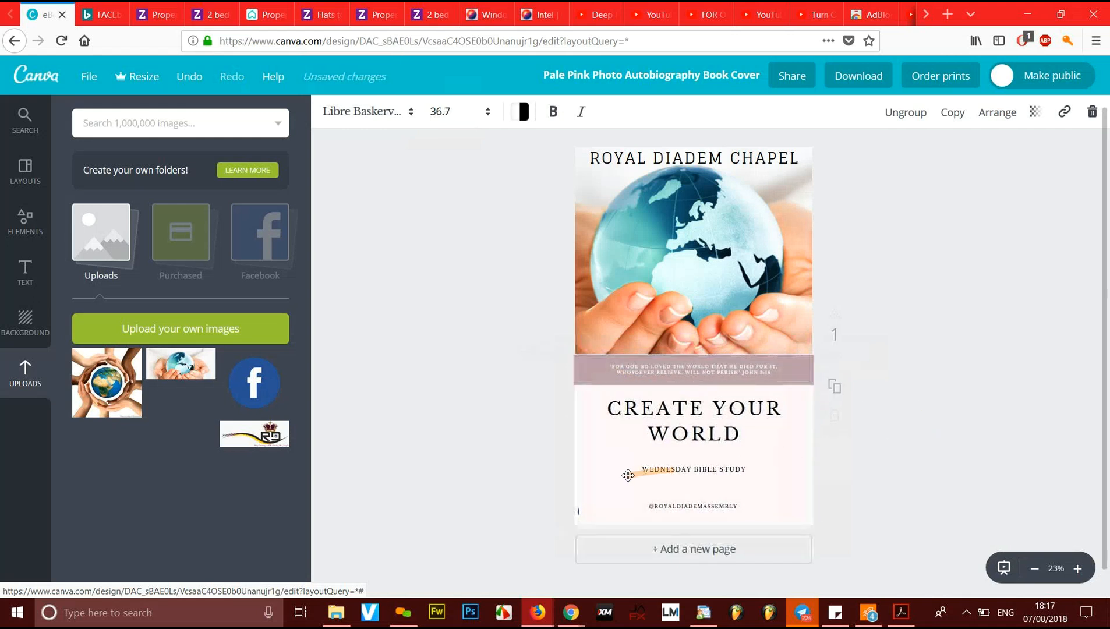
{"action": "left_click", "coordinate": [579, 515]}
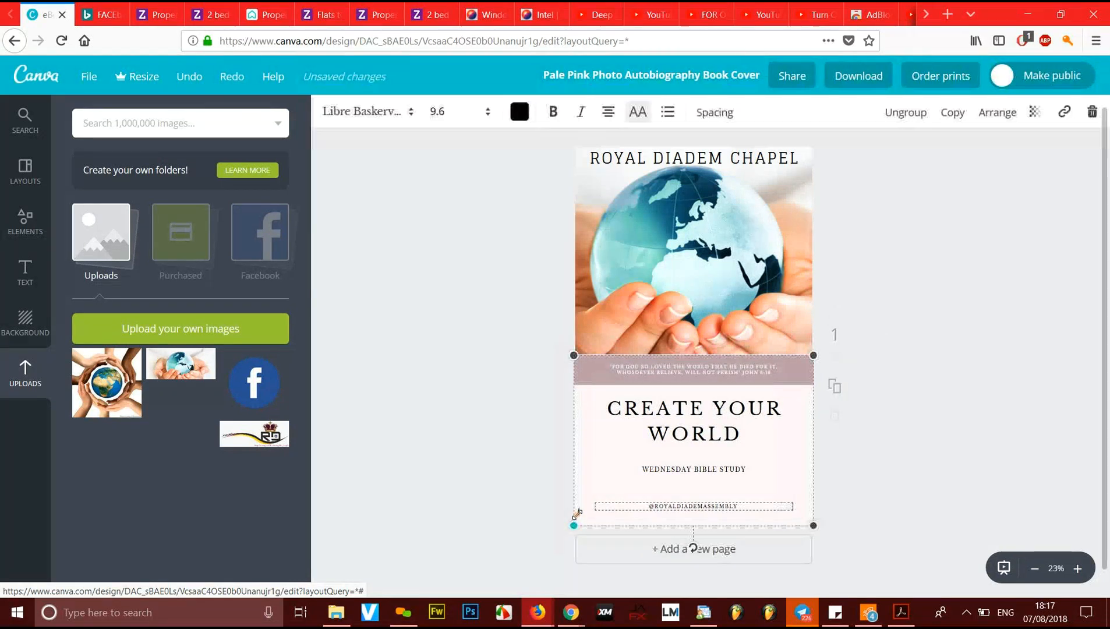
{"action": "left_click", "coordinate": [577, 514]}
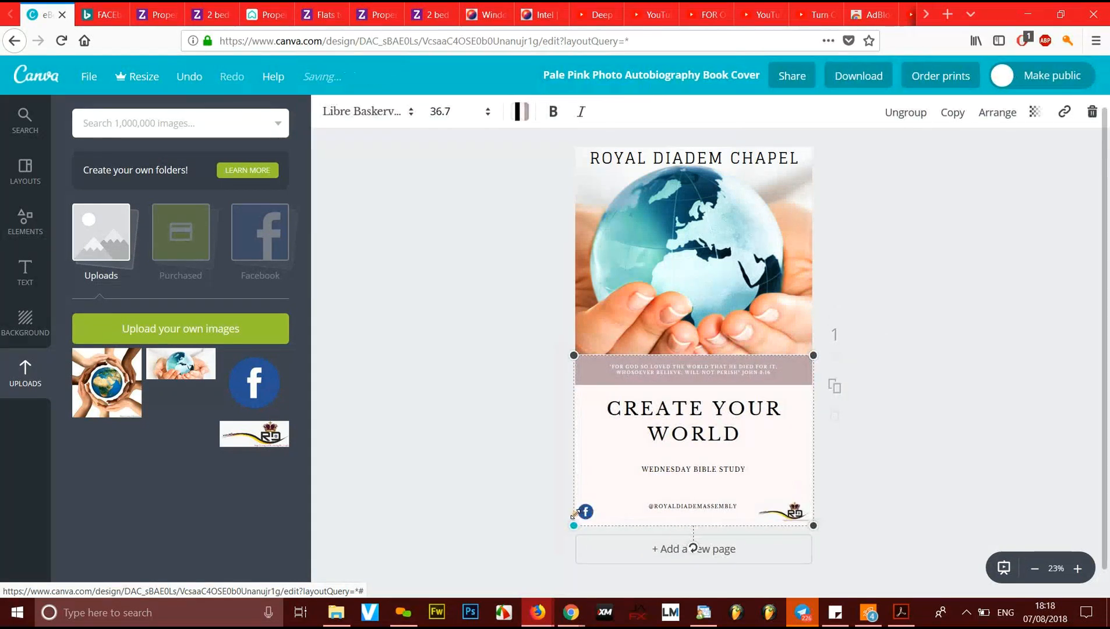
{"action": "left_click", "coordinate": [587, 511]}
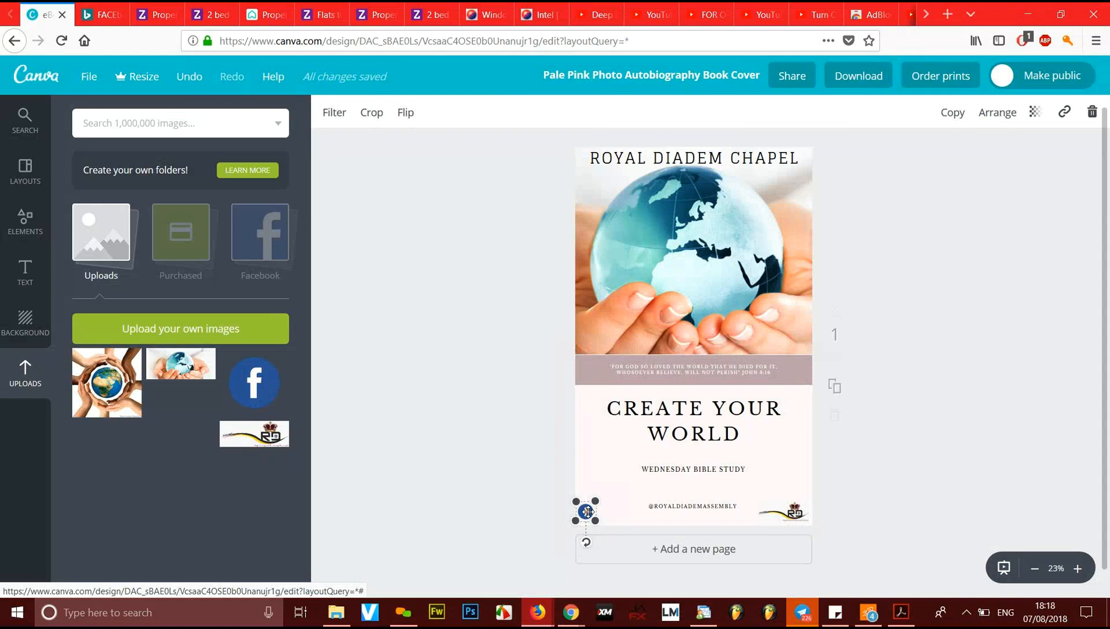
{"action": "left_click", "coordinate": [998, 117]}
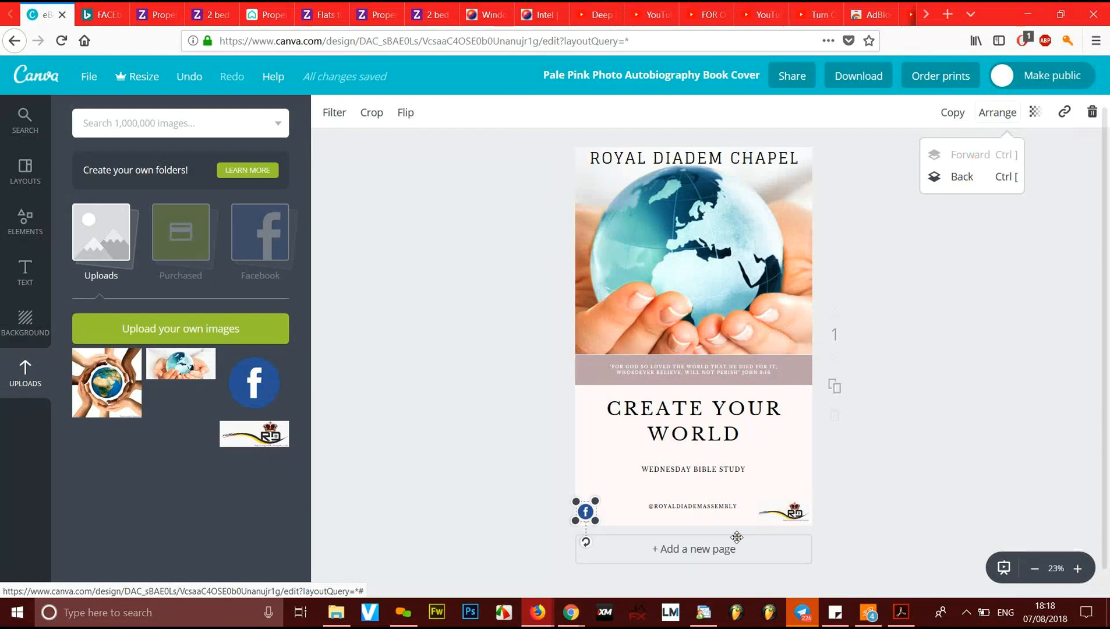
{"action": "left_click", "coordinate": [622, 519]}
{"action": "left_click", "coordinate": [621, 520]}
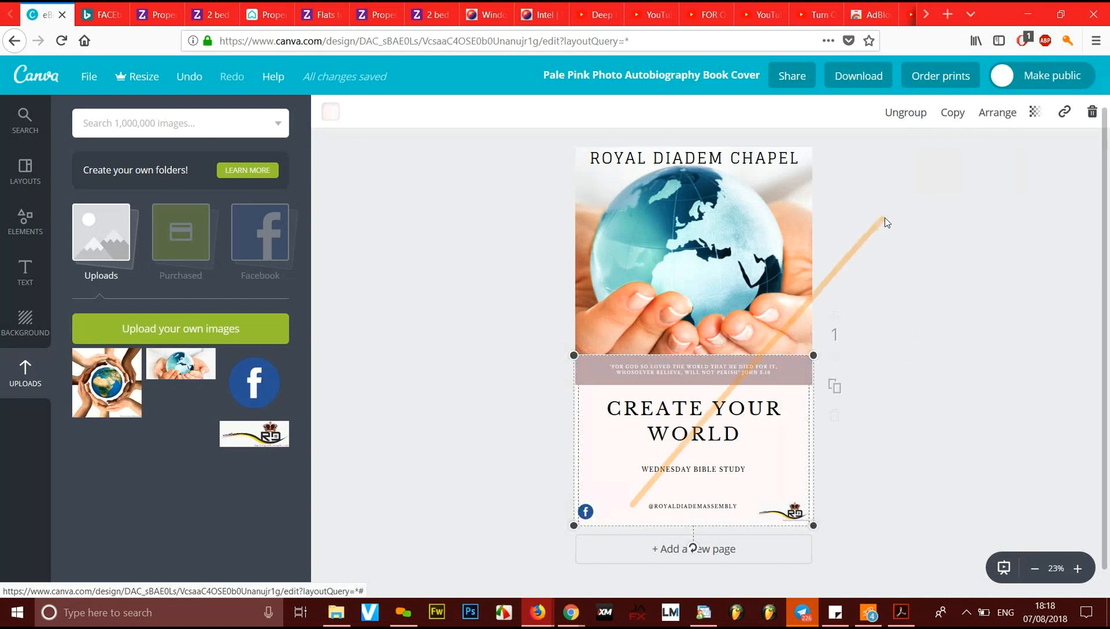
{"action": "left_click", "coordinate": [997, 113]}
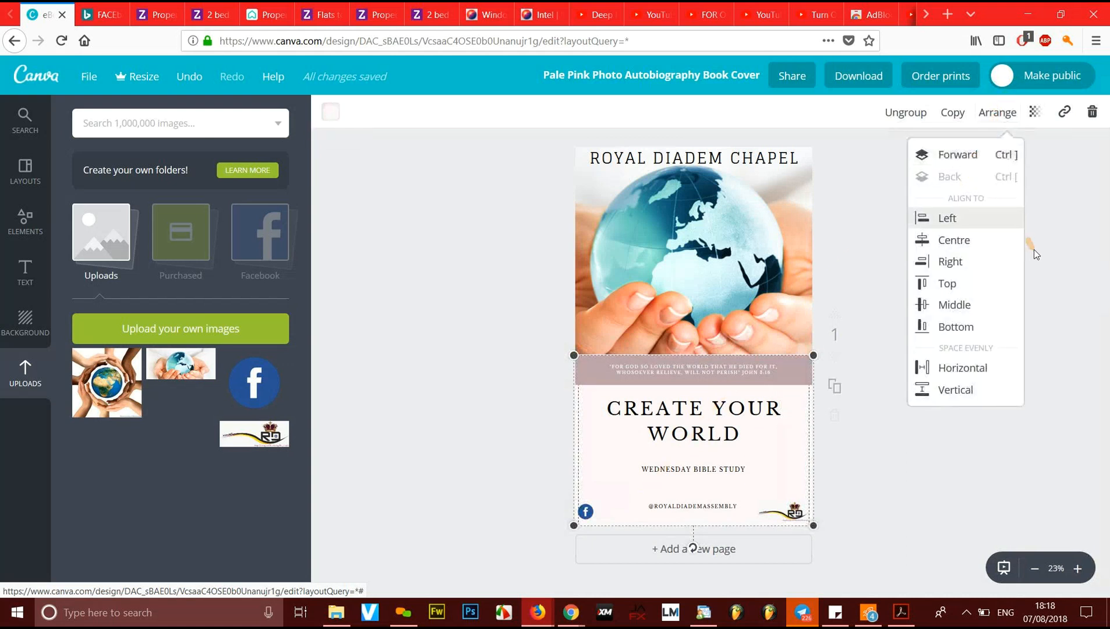
{"action": "left_click", "coordinate": [656, 507]}
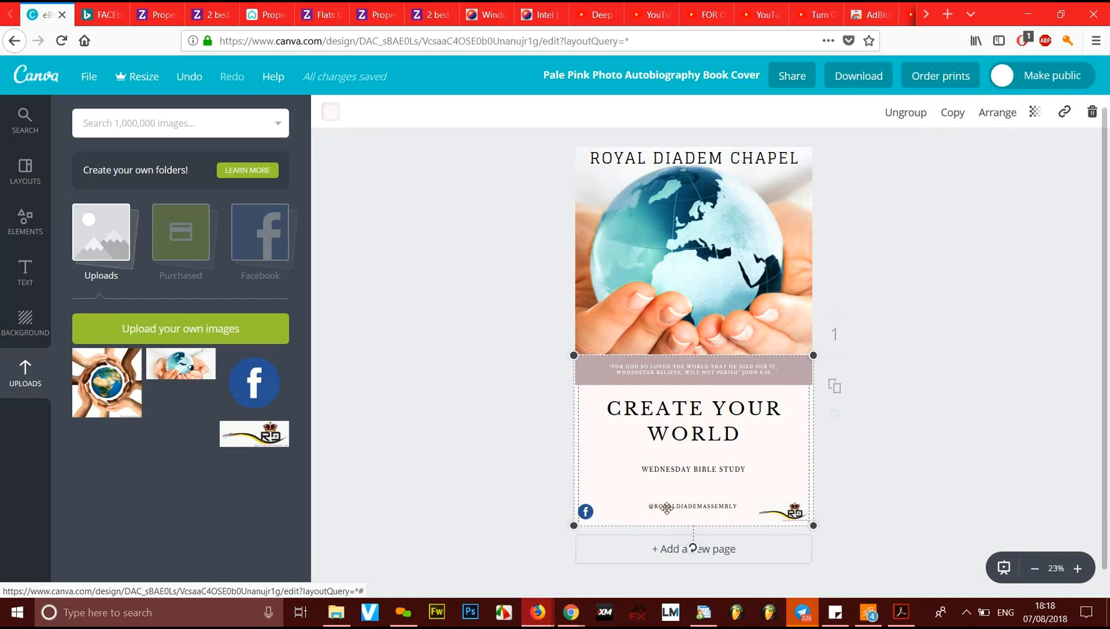
{"action": "left_click", "coordinate": [679, 505]}
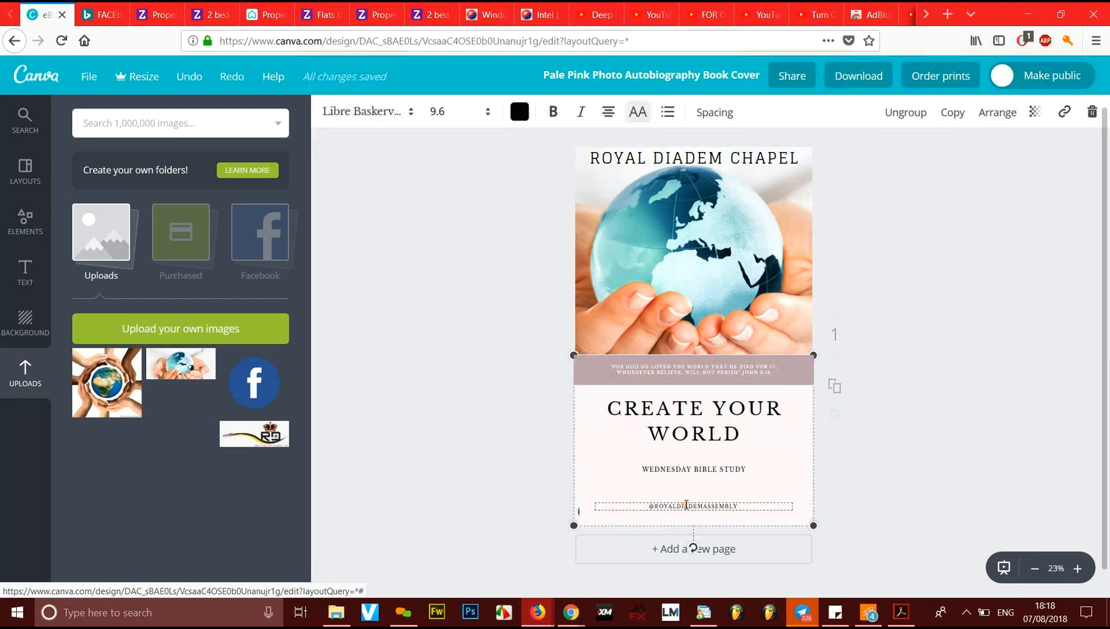
{"action": "double_click", "coordinate": [687, 505]}
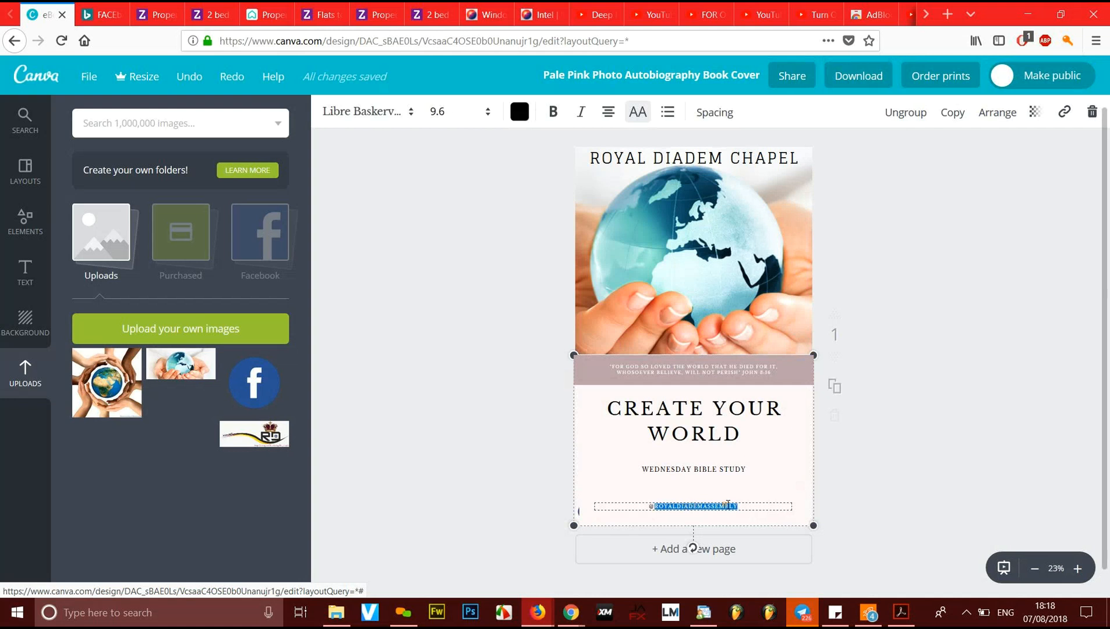
{"action": "mouse_move", "coordinate": [753, 501]}
{"action": "left_mouse_down"}
{"action": "mouse_move", "coordinate": [739, 511]}
{"action": "mouse_move", "coordinate": [764, 496]}
{"action": "mouse_move", "coordinate": [757, 503]}
{"action": "left_mouse_up"}
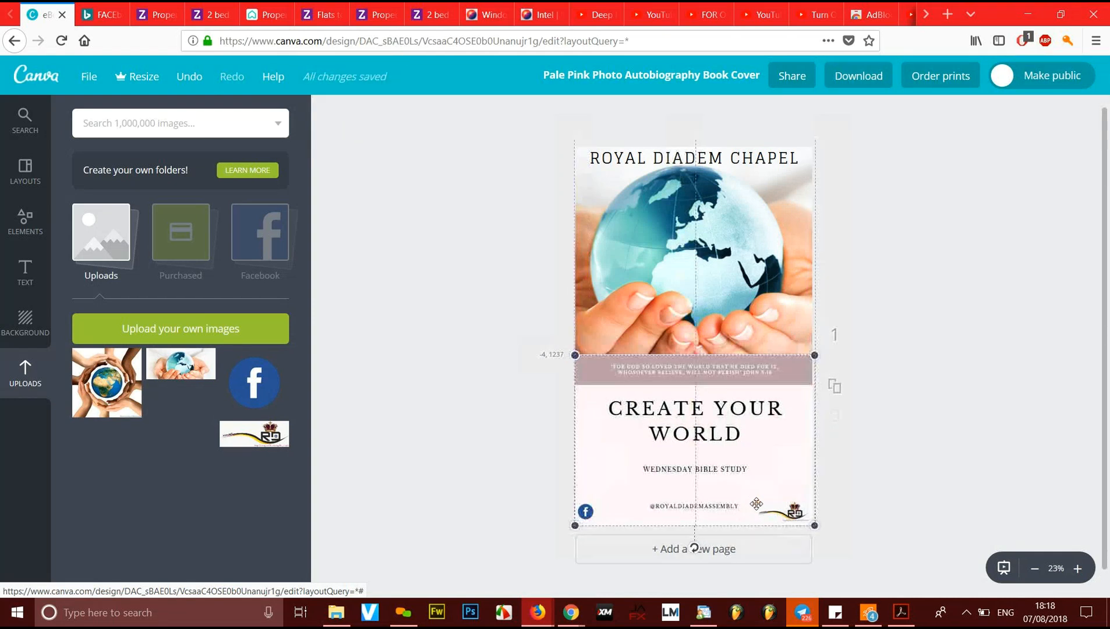
{"action": "left_click", "coordinate": [879, 509]}
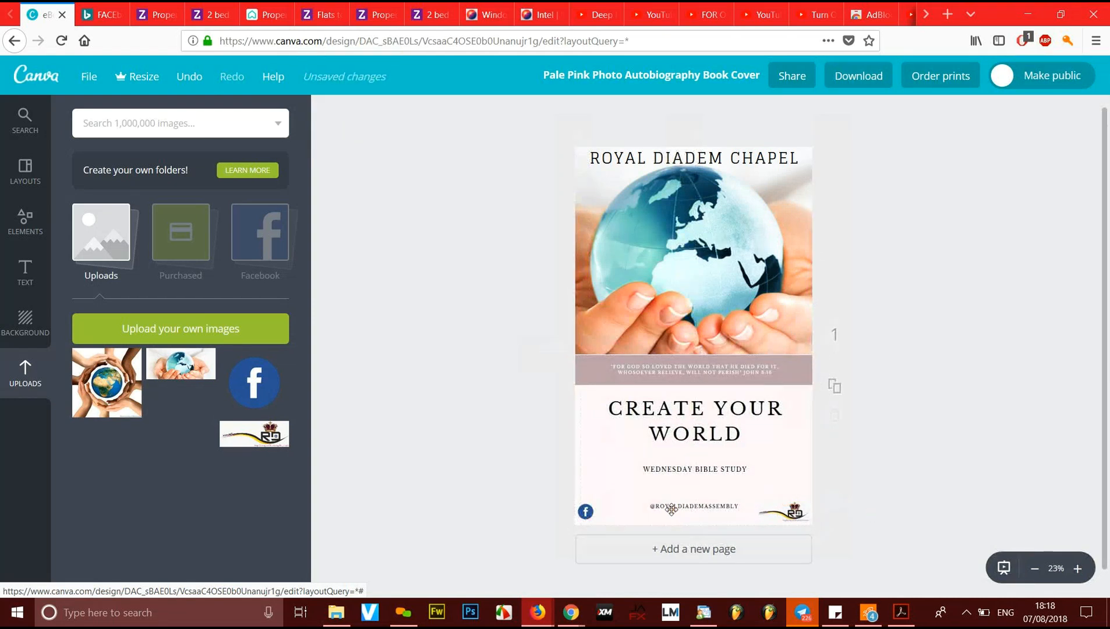
{"action": "left_click", "coordinate": [672, 509]}
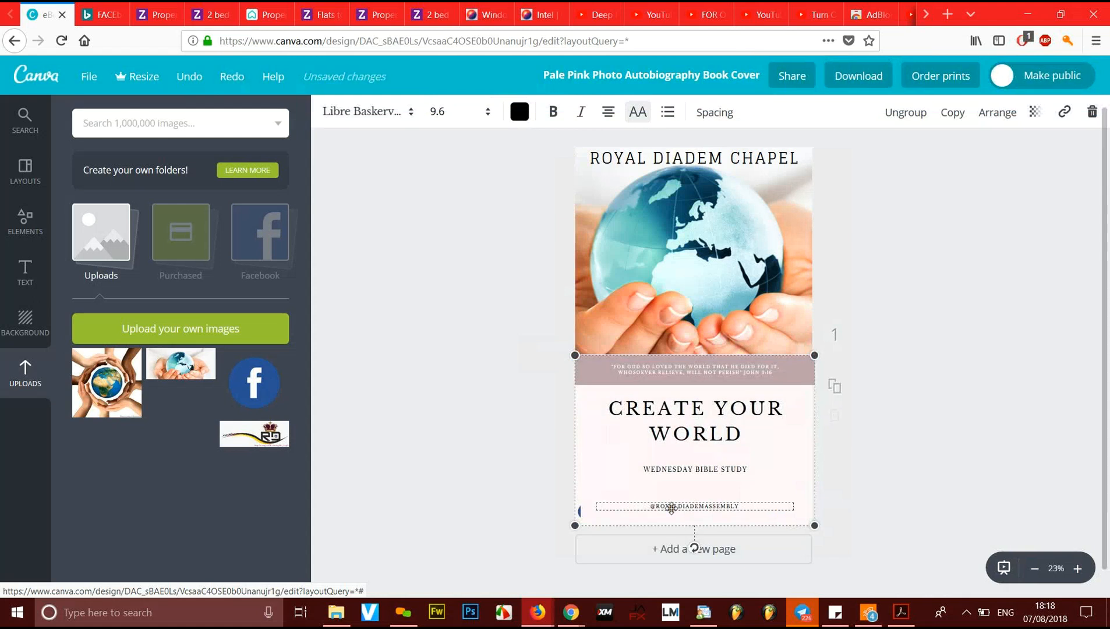
{"action": "double_click", "coordinate": [673, 509]}
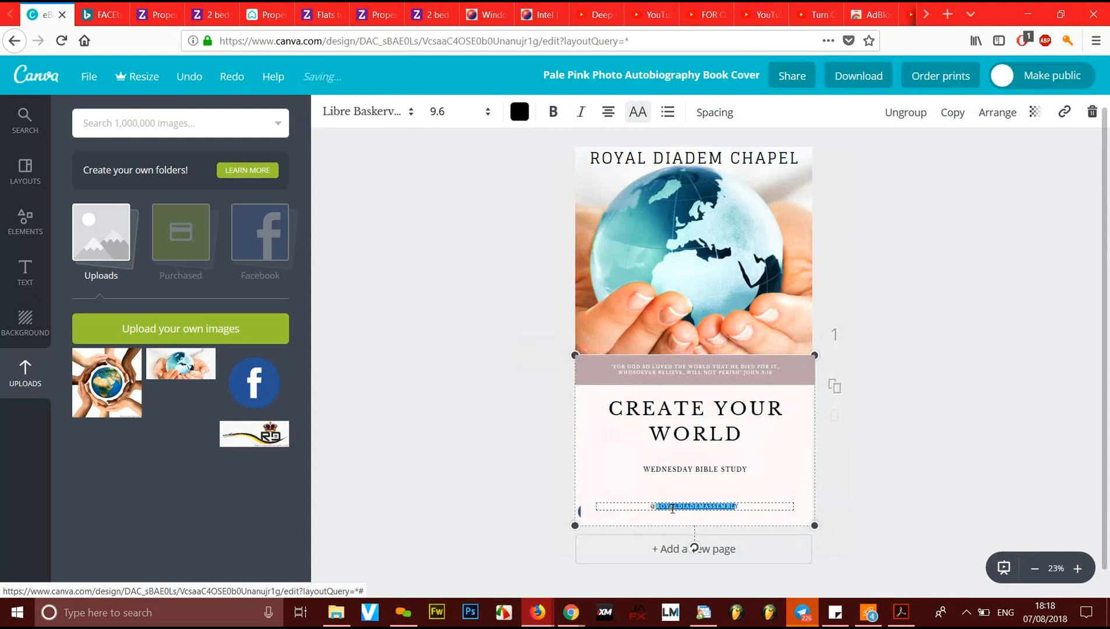
{"action": "left_click", "coordinate": [673, 509]}
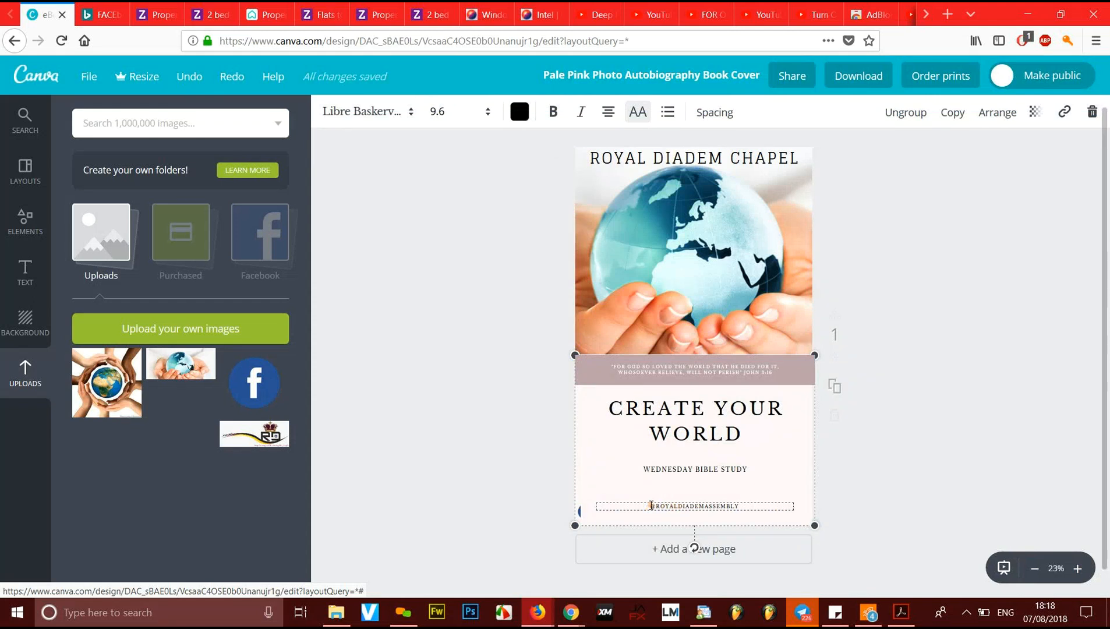
{"action": "key", "text": "shift+Right"}
{"action": "key", "text": "shift+Right"}
{"action": "key", "text": "shift+Right"}
{"action": "key", "text": "shift+Right"}
{"action": "key", "text": "shift+Right"}
{"action": "key", "text": "shift+Right"}
{"action": "key", "text": "shift+Right"}
{"action": "key", "text": "shift+Right"}
{"action": "key", "text": "shift+Right"}
{"action": "key", "text": "shift+Right"}
{"action": "key", "text": "shift+Right"}
{"action": "key", "text": "shift+Right"}
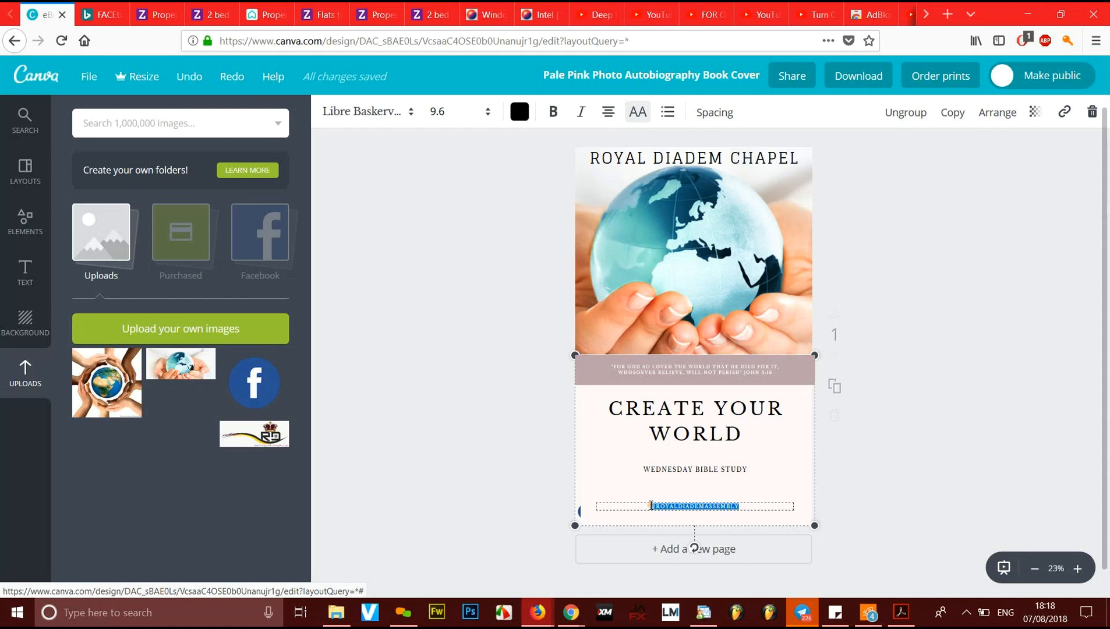
{"action": "key", "text": "BackSpace"}
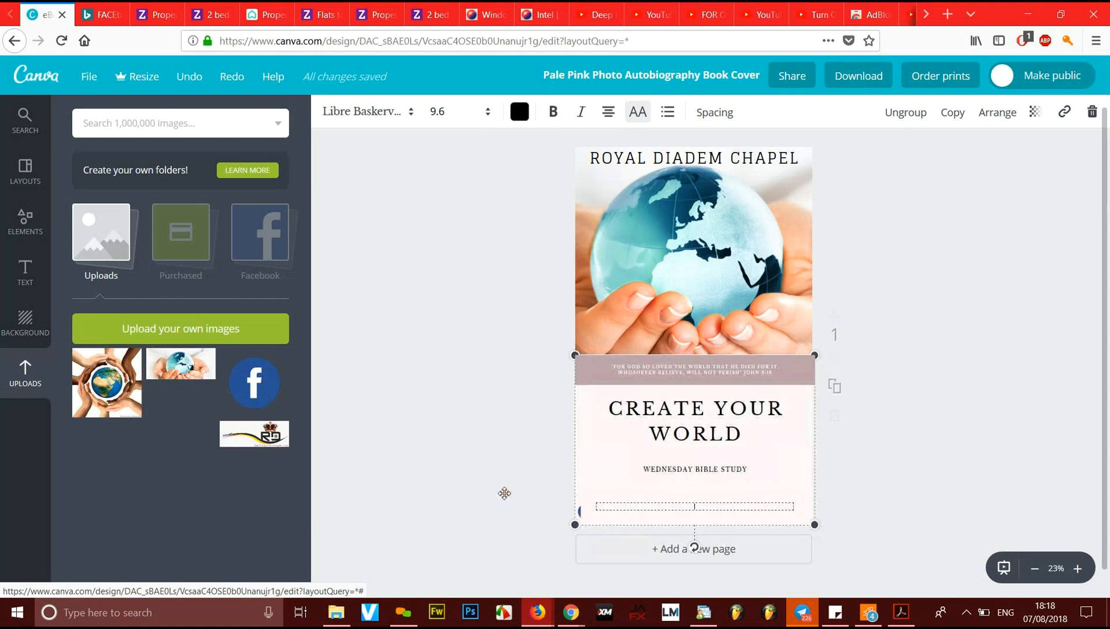
{"action": "left_click", "coordinate": [502, 493]}
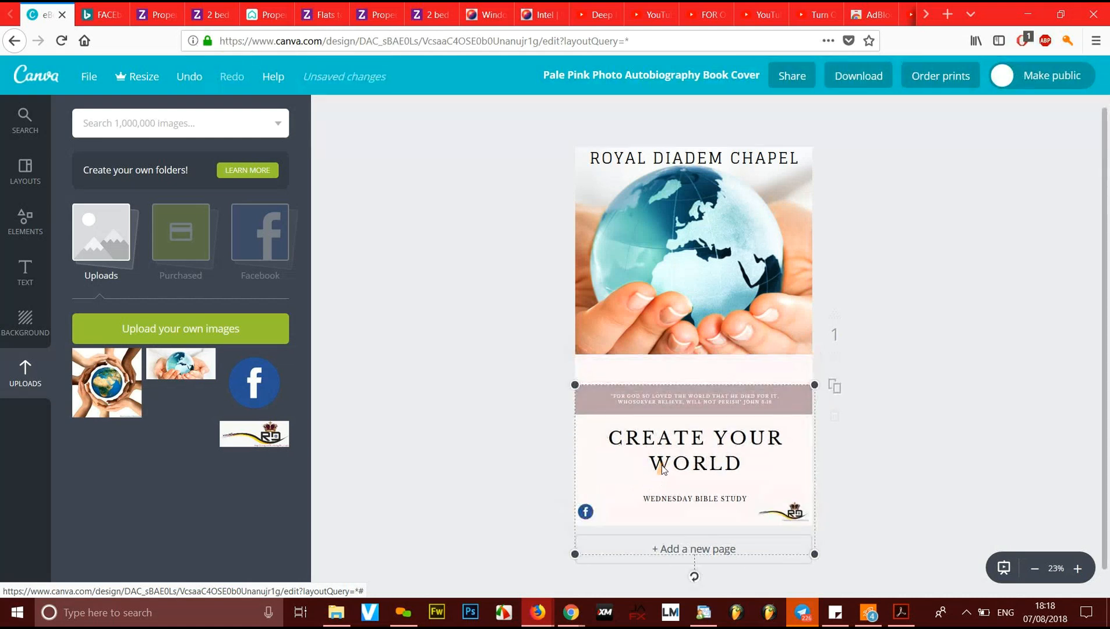
Step: Move the grouped block up so the scripture band sits directly beneath the globe photo
{"action": "left_click", "coordinate": [661, 395]}
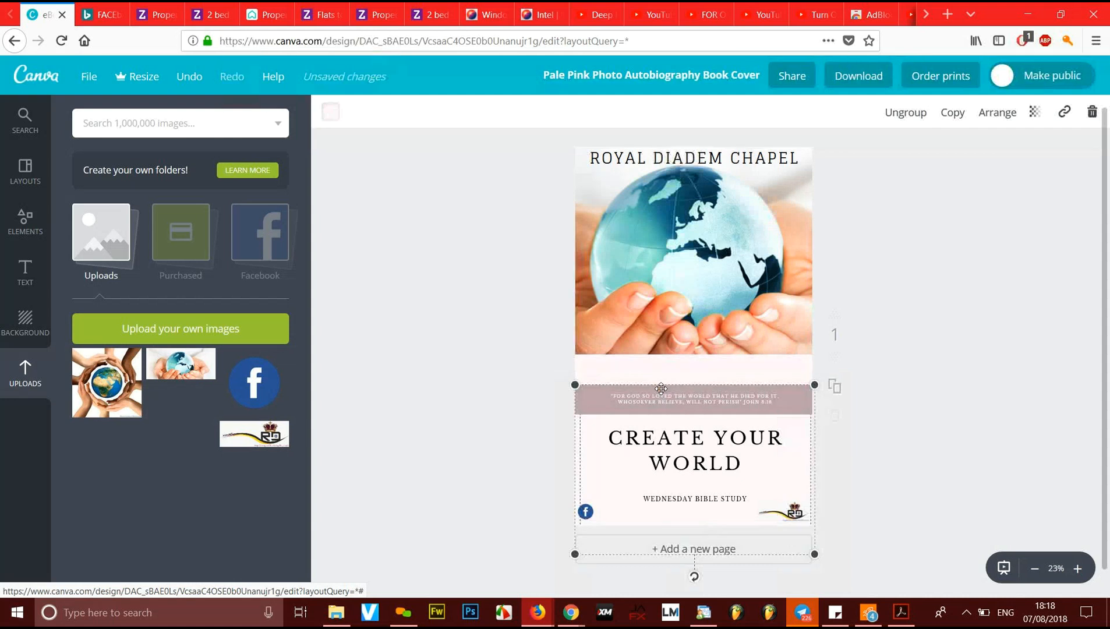
{"action": "left_click_drag", "start_coordinate": [661, 389], "coordinate": [663, 367]}
{"action": "left_click", "coordinate": [925, 449]}
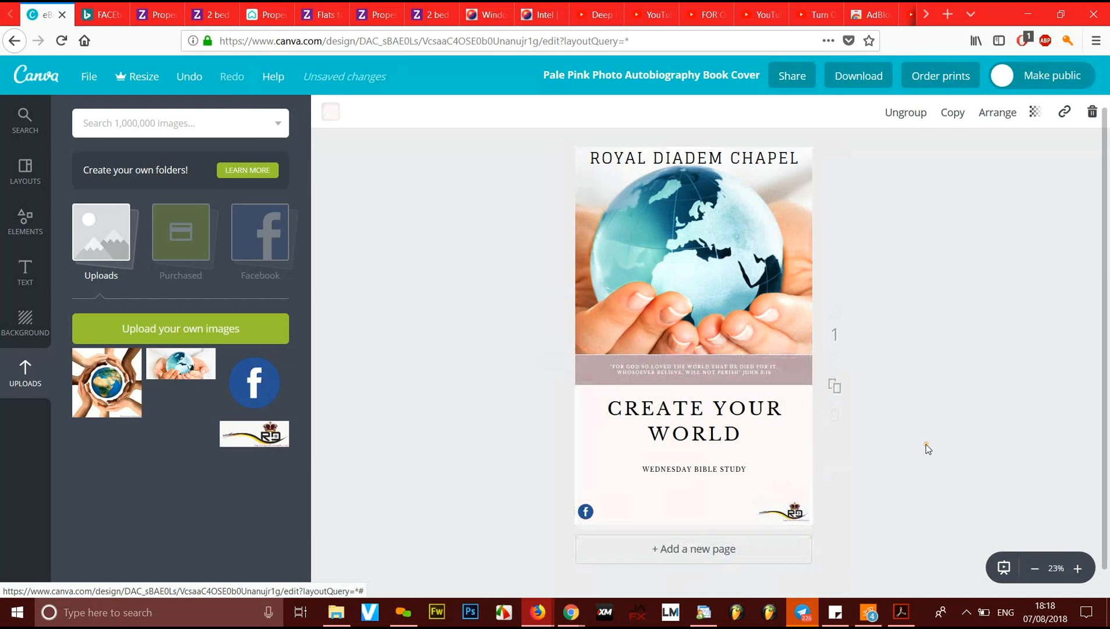
{"action": "left_click", "coordinate": [634, 504]}
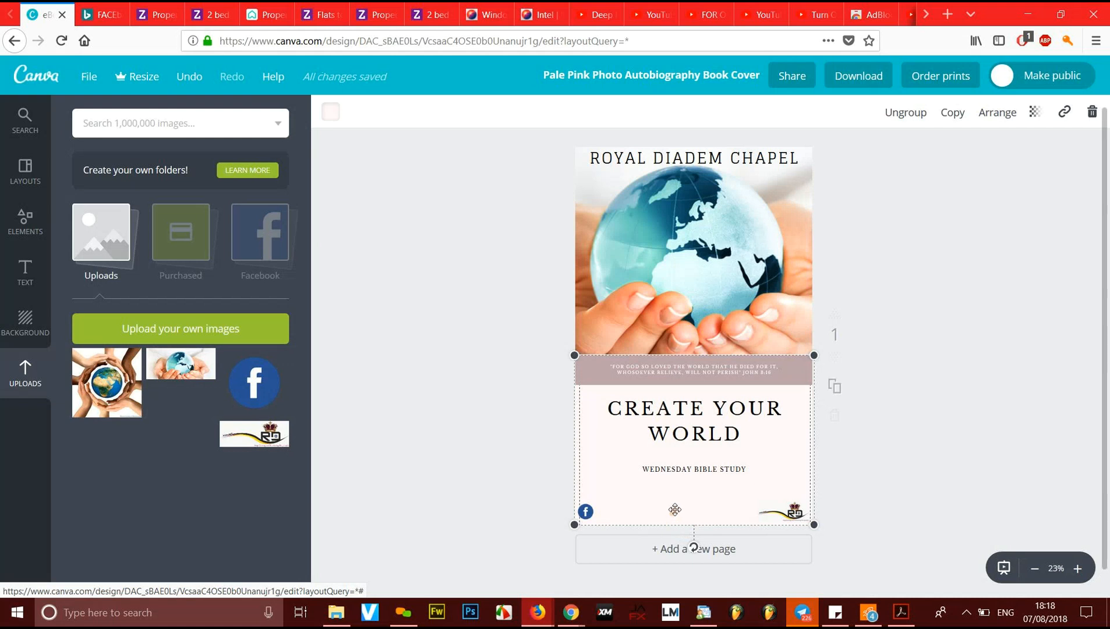
{"action": "left_click", "coordinate": [982, 453]}
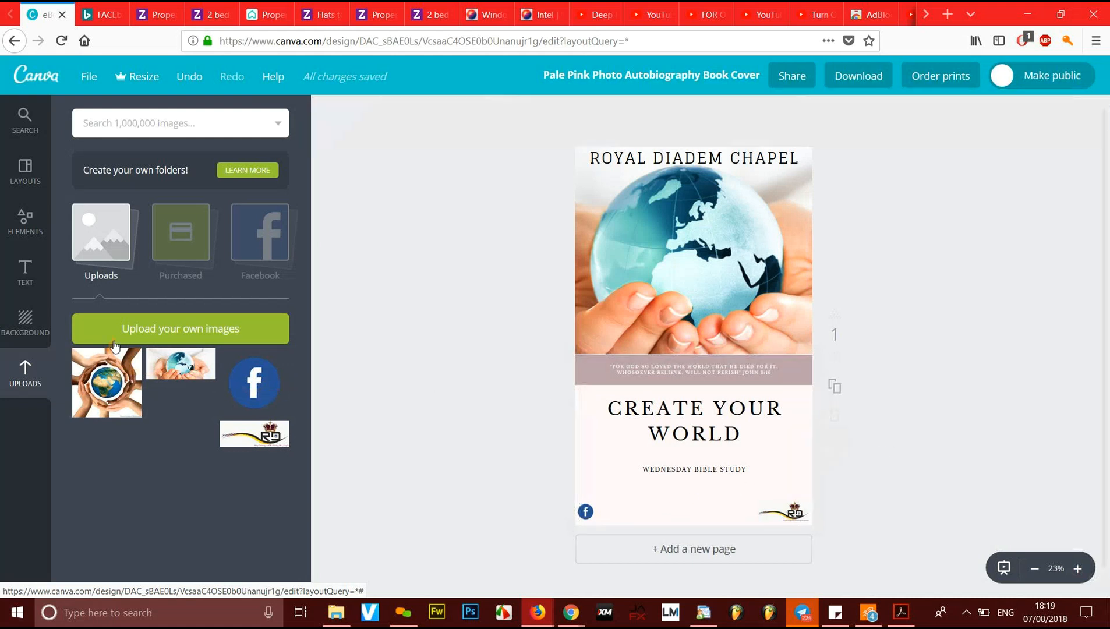
{"action": "left_click", "coordinate": [26, 271]}
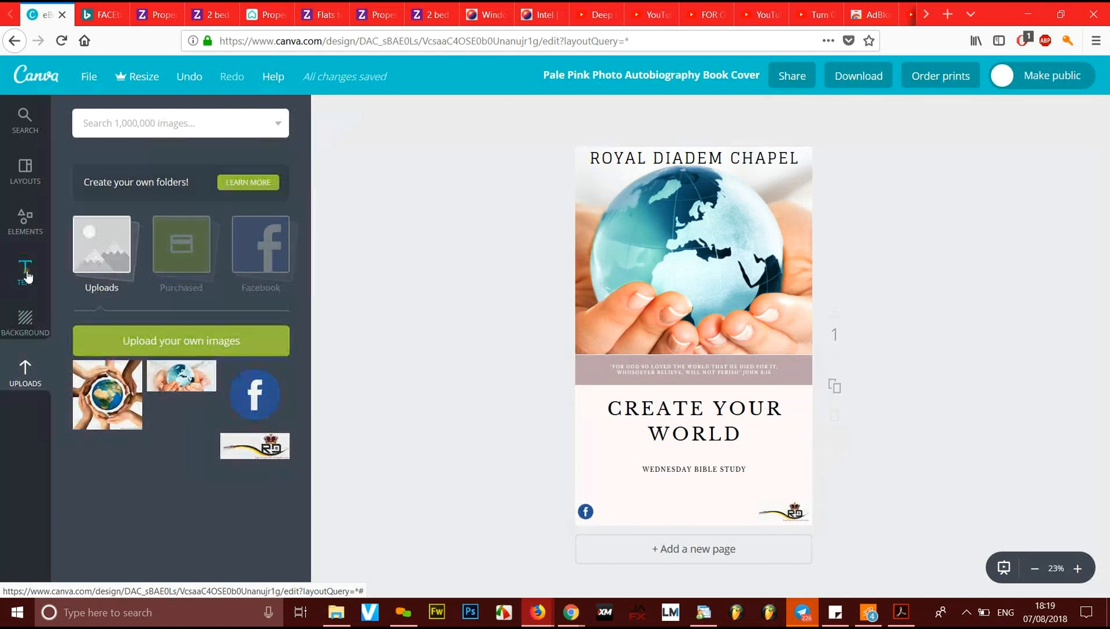
{"action": "scroll", "coordinate": [116, 410], "scroll_direction": "down", "scroll_amount": 5}
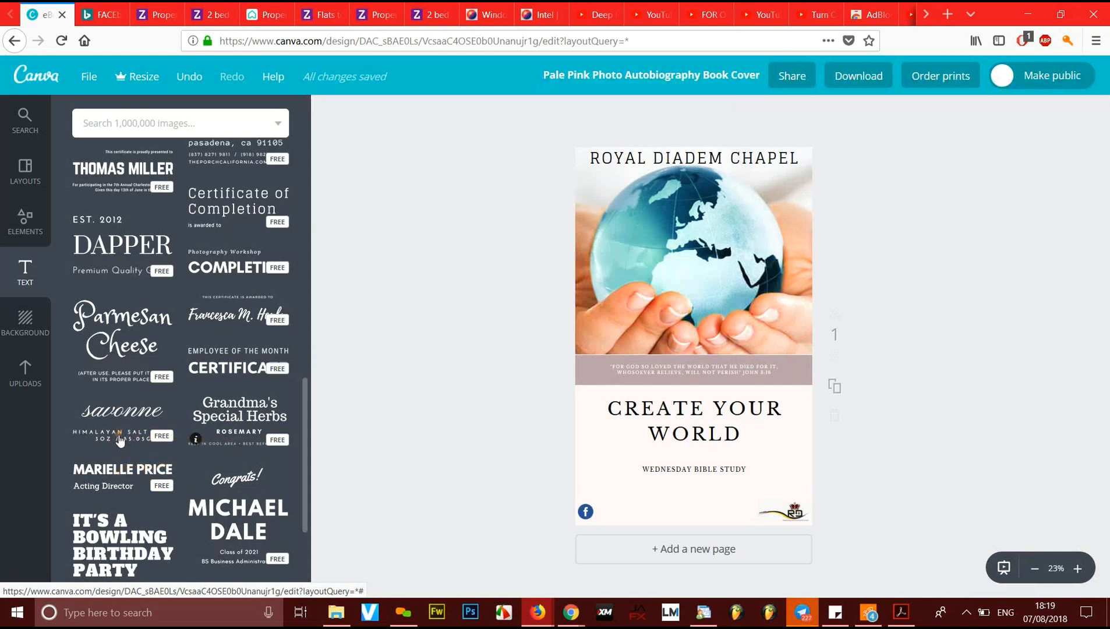
{"action": "scroll", "coordinate": [185, 439], "scroll_direction": "down", "scroll_amount": 10}
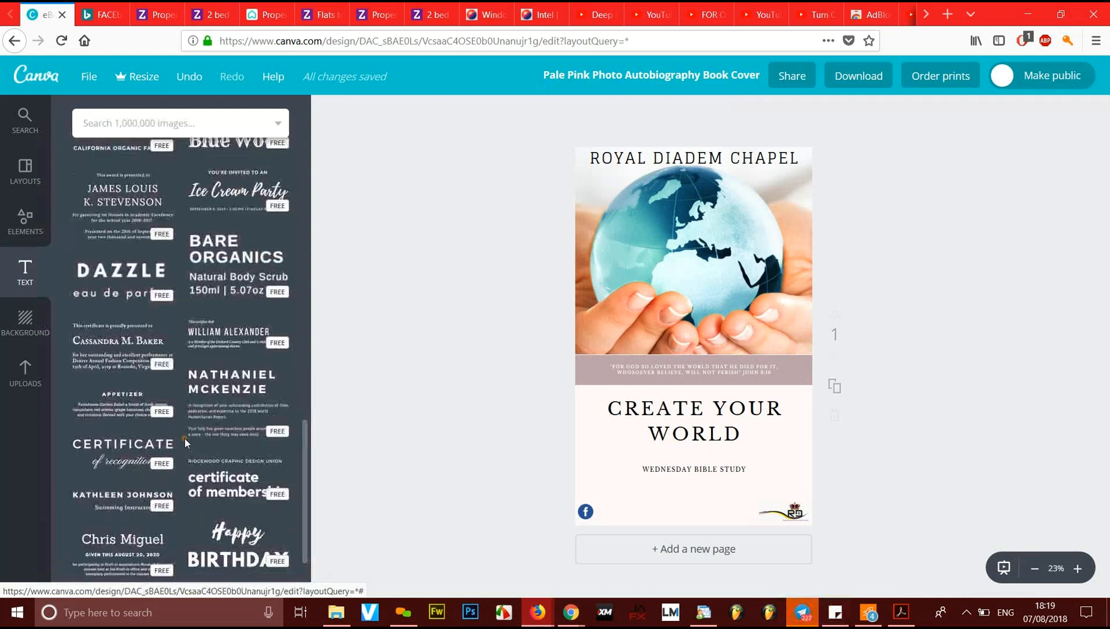
{"action": "scroll", "coordinate": [185, 439], "scroll_direction": "up", "scroll_amount": 6}
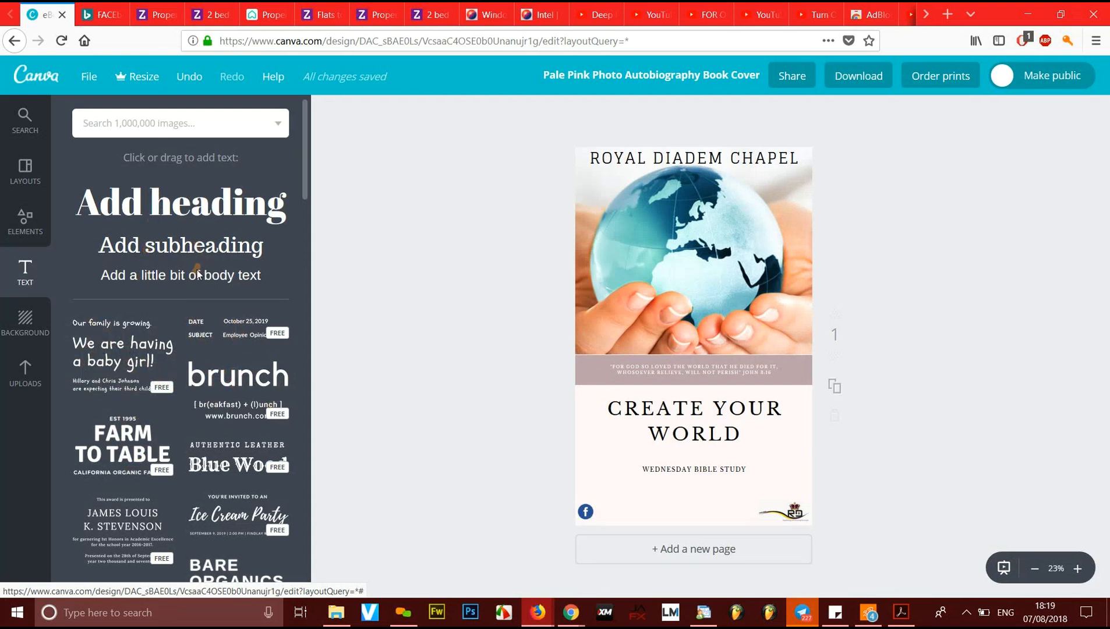
{"action": "left_click", "coordinate": [160, 285]}
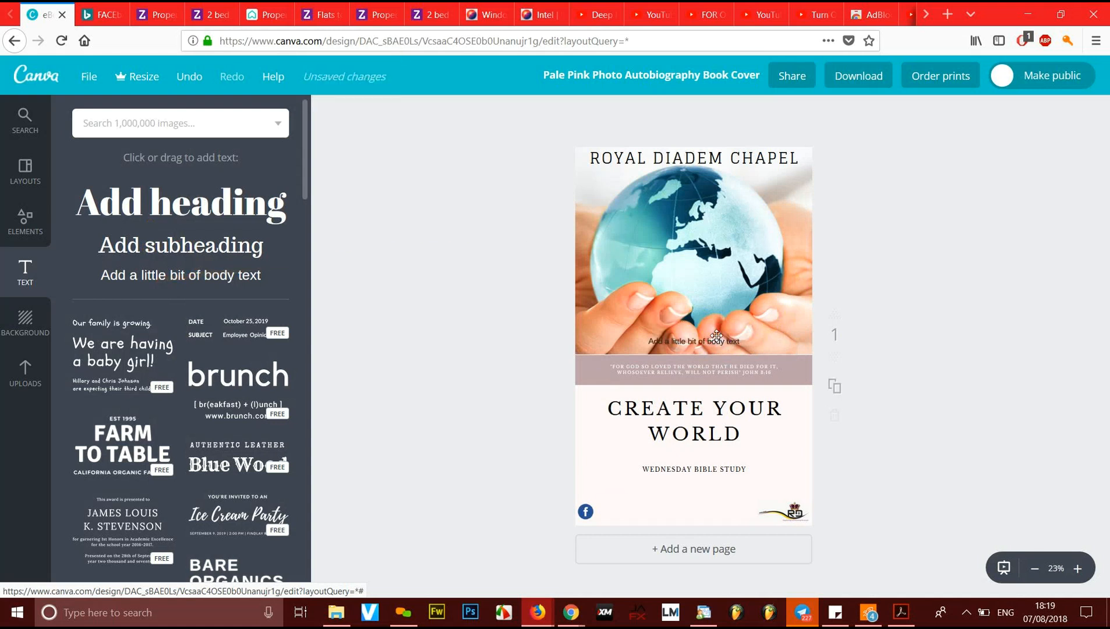
{"action": "left_click_drag", "start_coordinate": [672, 464], "coordinate": [613, 516]}
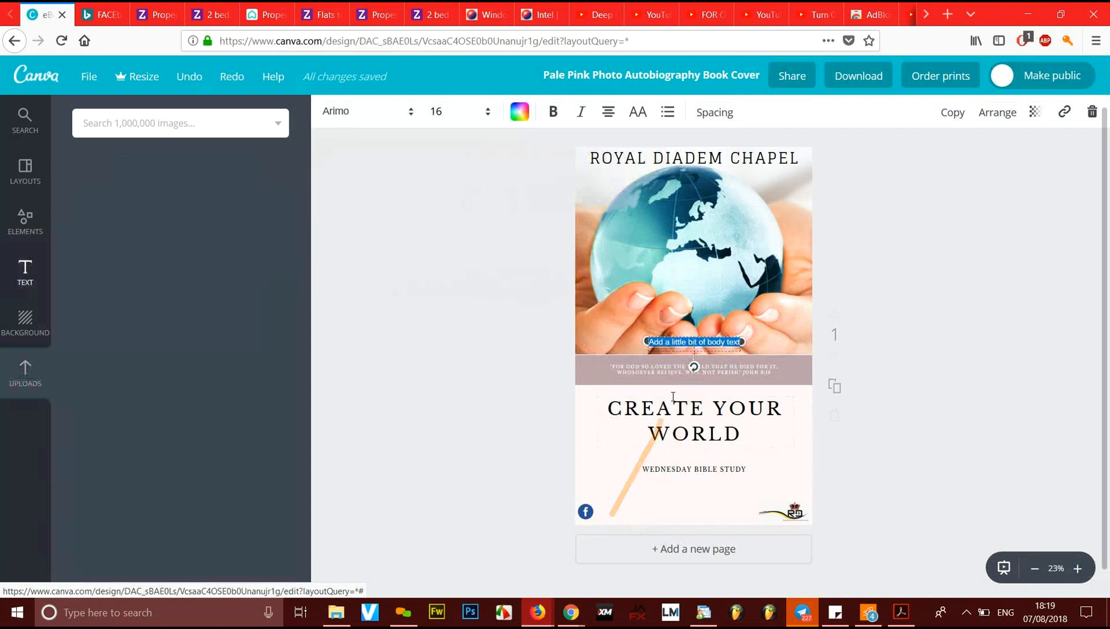
{"action": "type", "text": "@ROYALDIADEMASSEMBLY"}
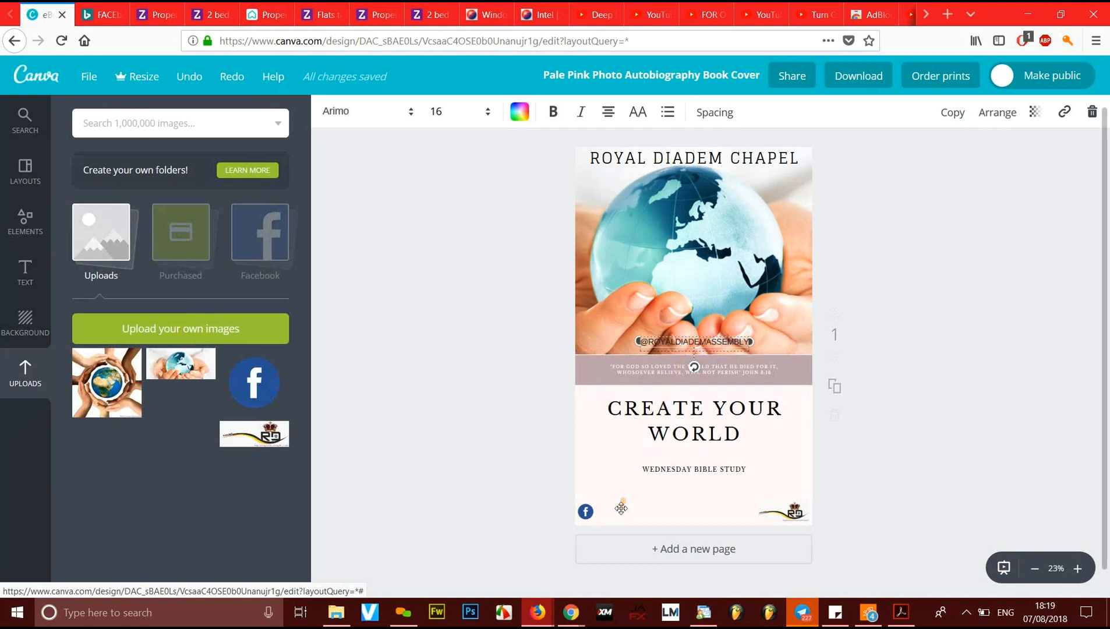
{"action": "left_click_drag", "start_coordinate": [622, 508], "coordinate": [654, 508]}
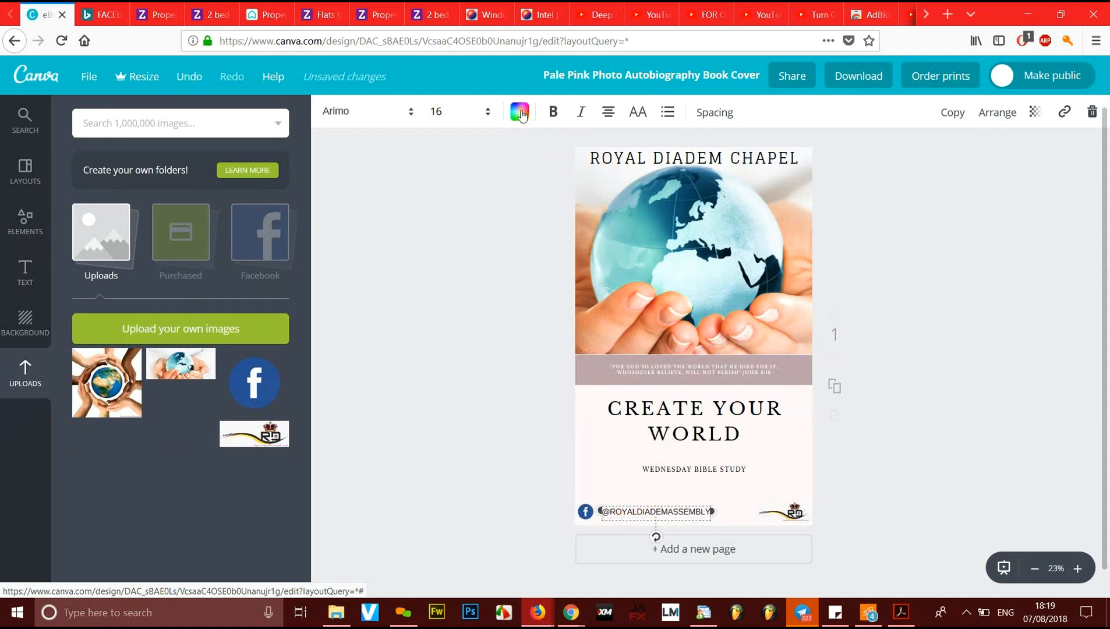
{"action": "left_click", "coordinate": [482, 124]}
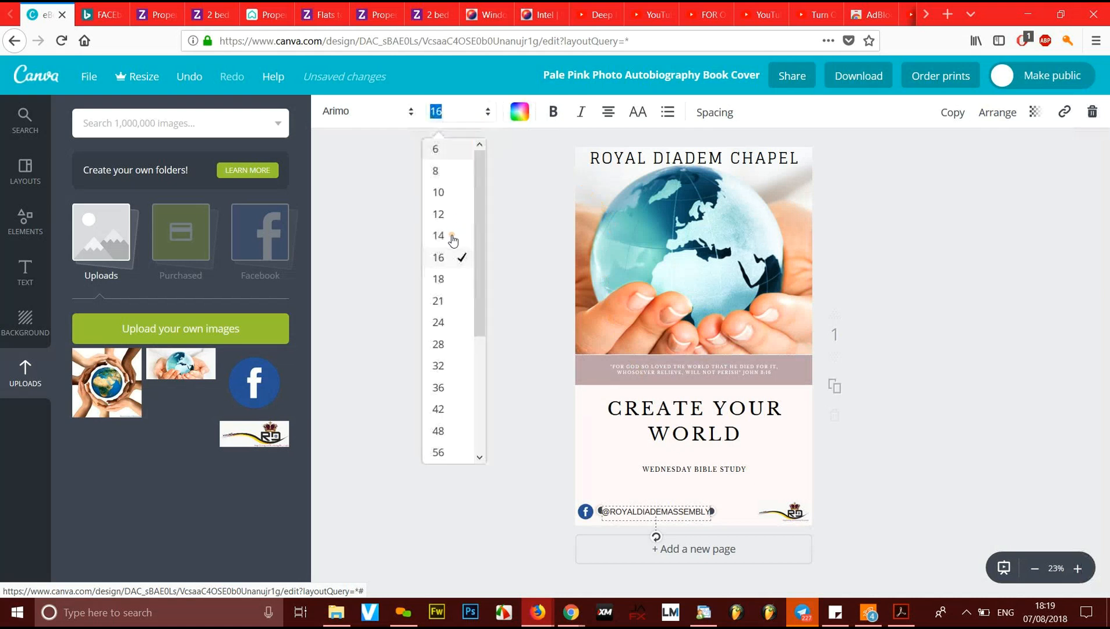
{"action": "left_click", "coordinate": [453, 238]}
{"action": "left_click_drag", "start_coordinate": [654, 514], "coordinate": [654, 515]}
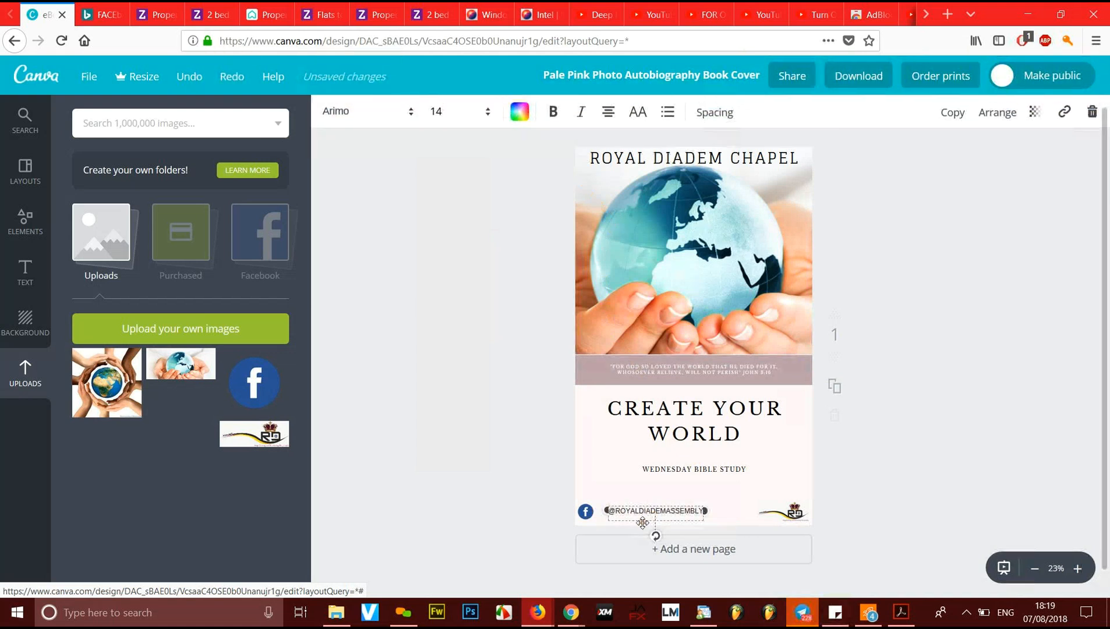
{"action": "left_click_drag", "start_coordinate": [635, 522], "coordinate": [631, 523]}
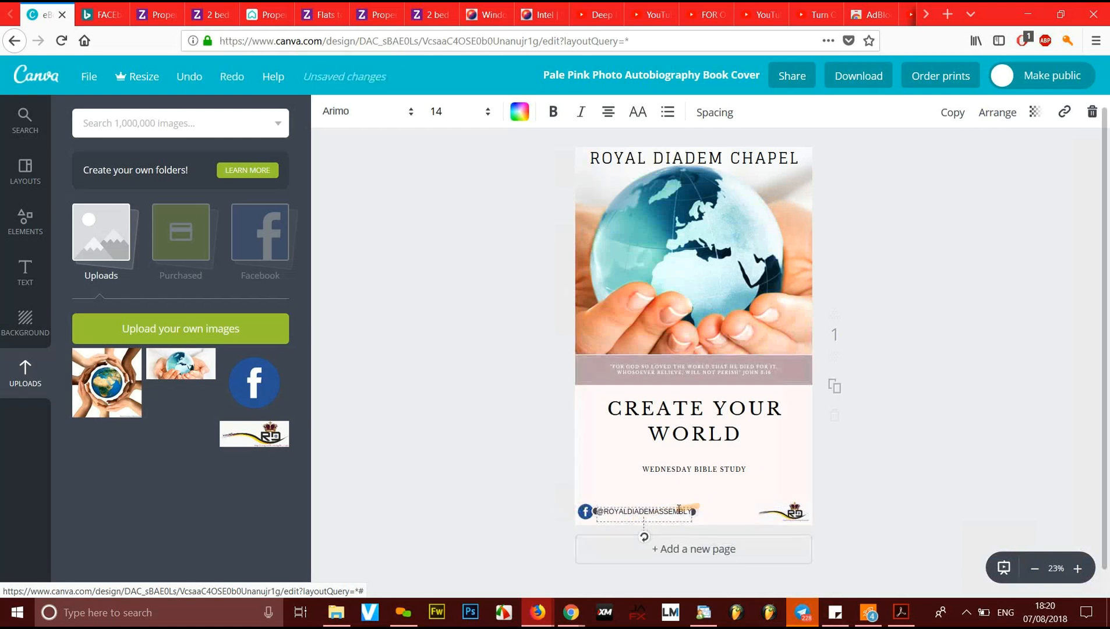
{"action": "left_click", "coordinate": [886, 472]}
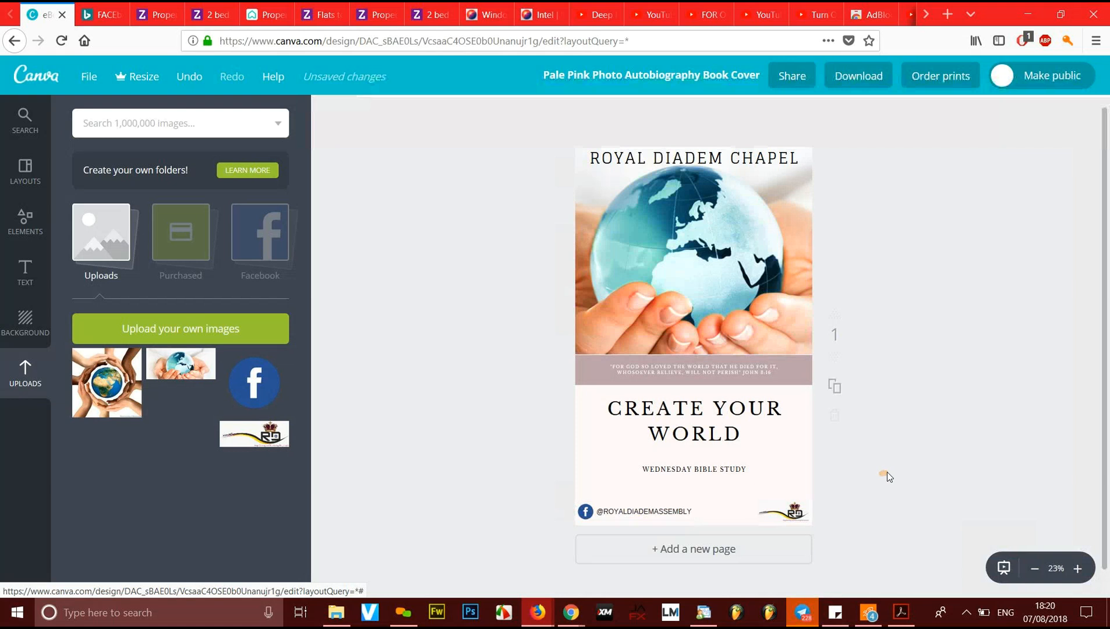
Step: Set the footer handle's font to Advent Pro Light at size 16
{"action": "left_click", "coordinate": [654, 510]}
{"action": "double_click", "coordinate": [653, 510]}
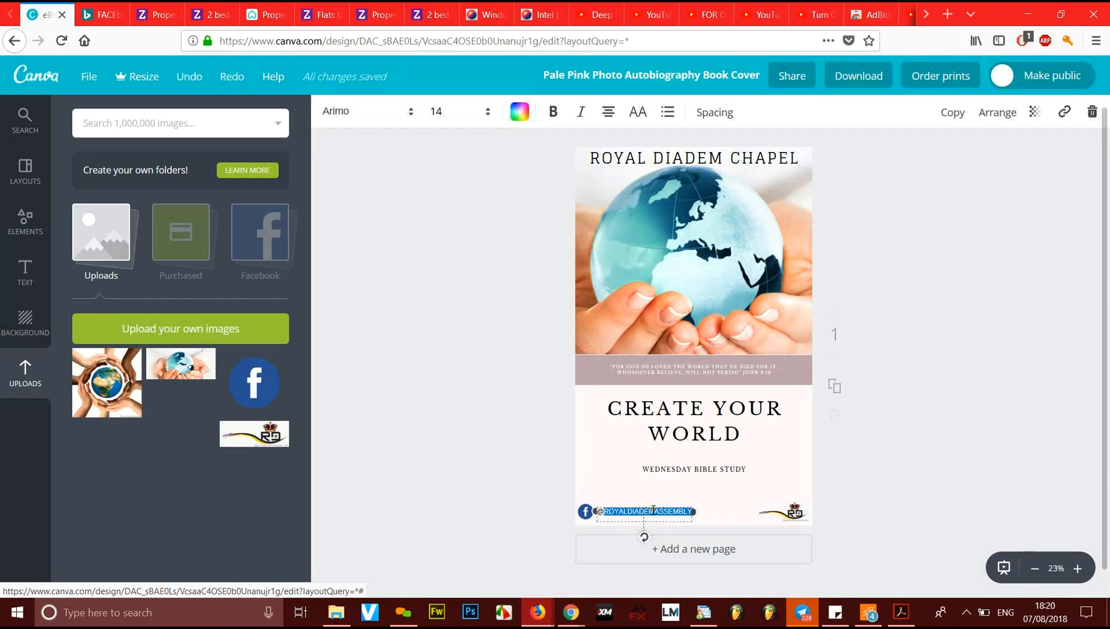
{"action": "left_click", "coordinate": [646, 120]}
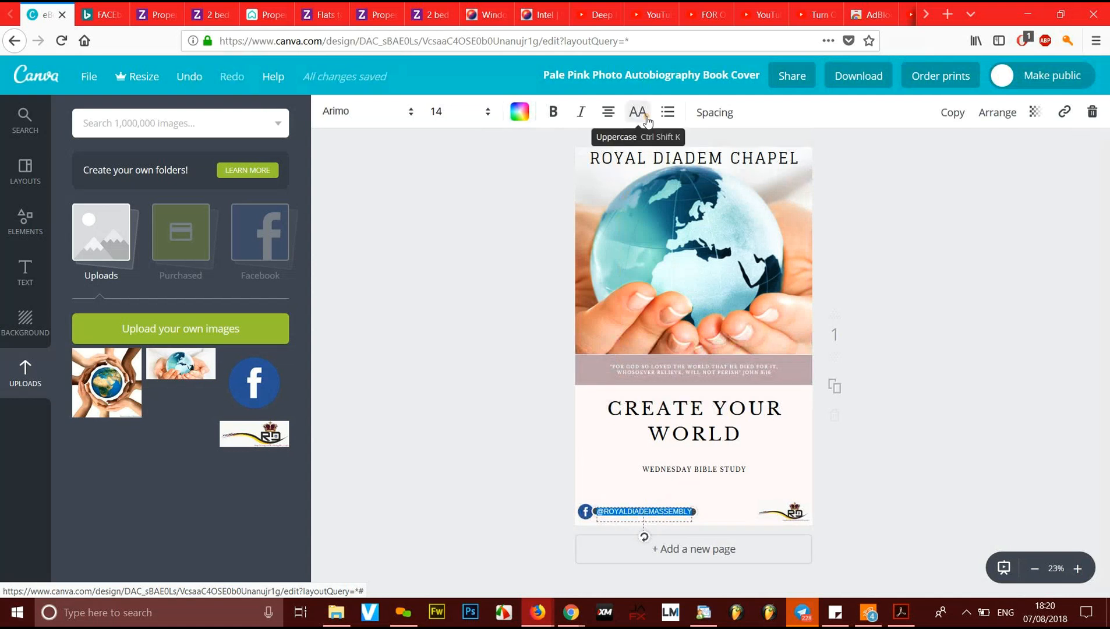
{"action": "left_click", "coordinate": [633, 122]}
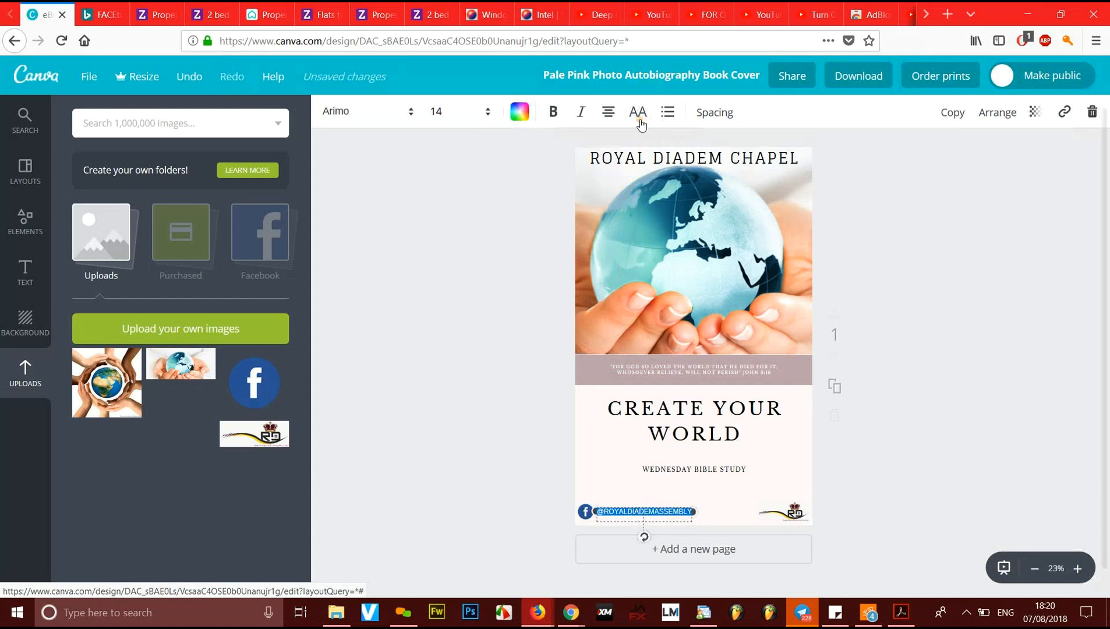
{"action": "left_click", "coordinate": [399, 119]}
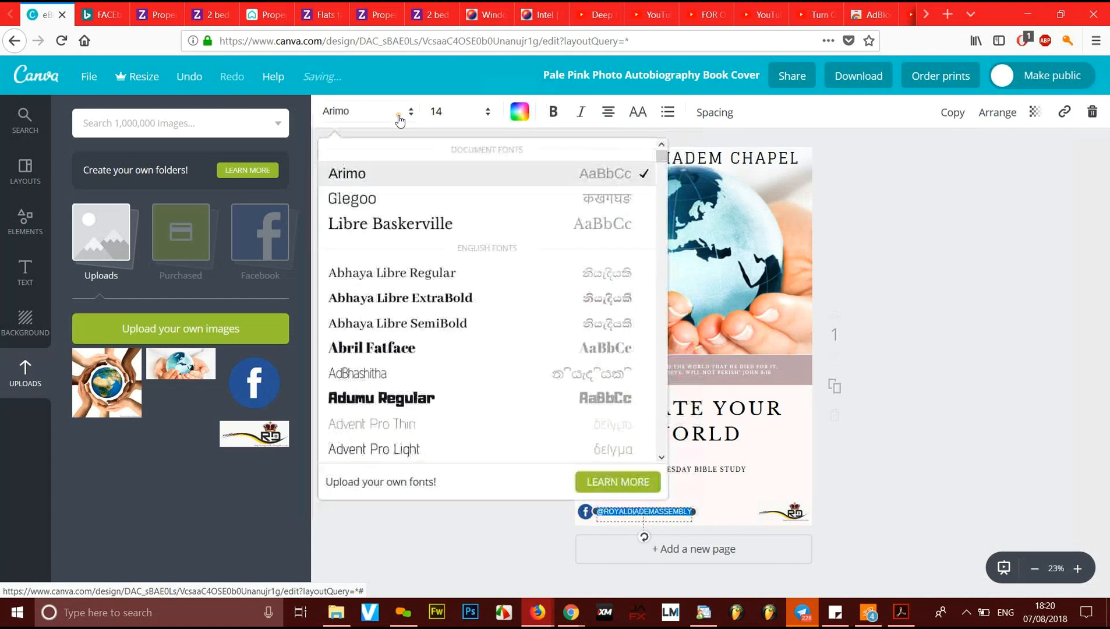
{"action": "left_click", "coordinate": [385, 454]}
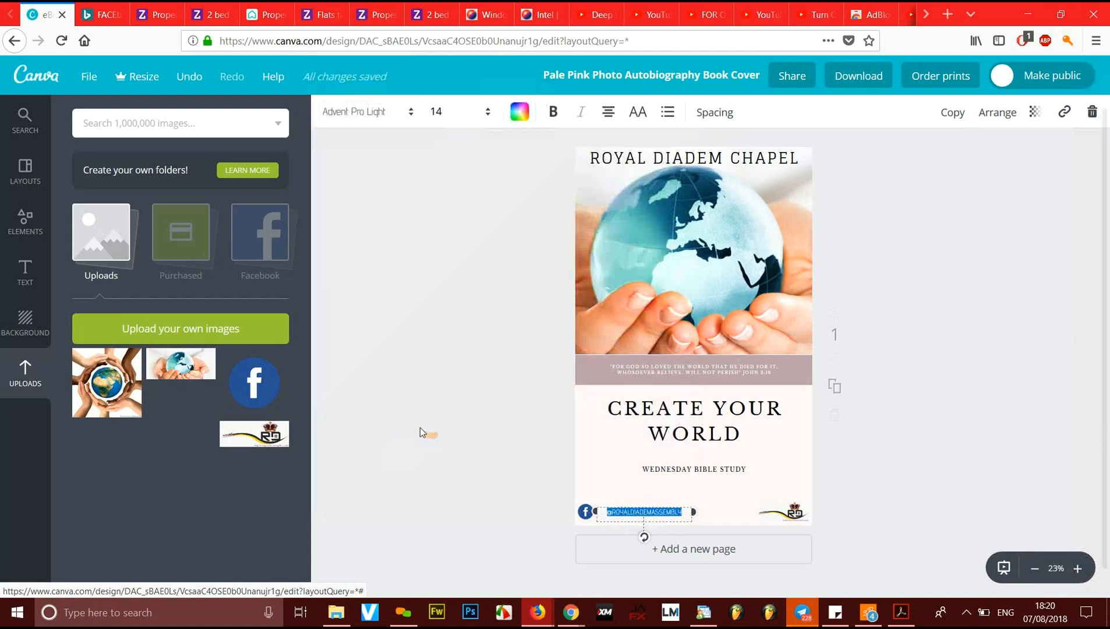
{"action": "left_click", "coordinate": [475, 115]}
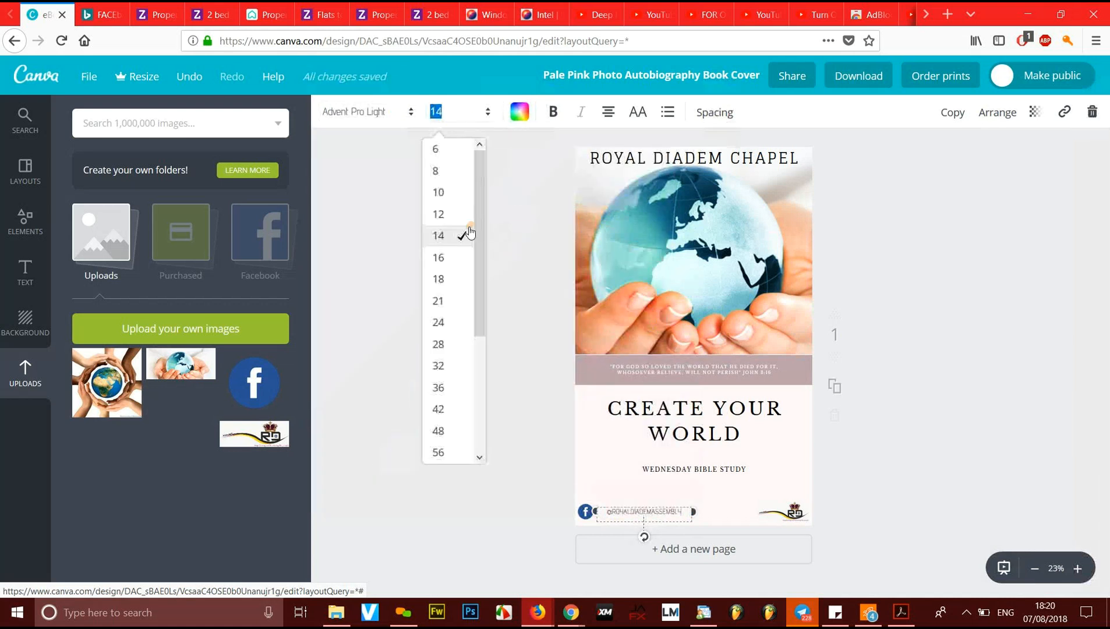
{"action": "left_click", "coordinate": [453, 258]}
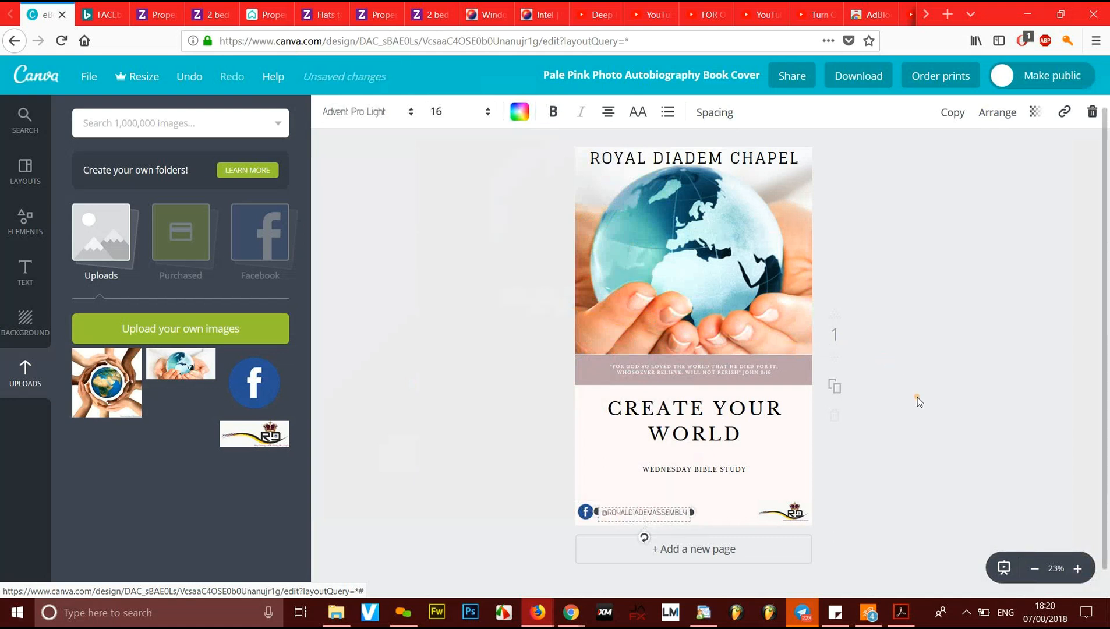
{"action": "left_click", "coordinate": [545, 191]}
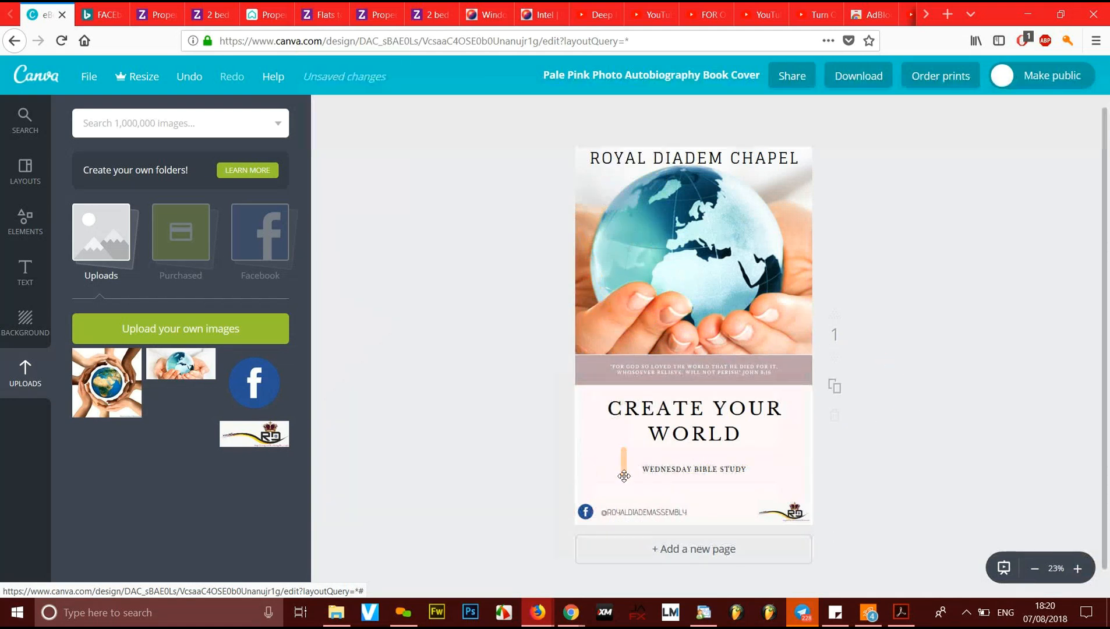
Step: Make the footer handle text bold and colour it black
{"action": "left_click", "coordinate": [627, 512]}
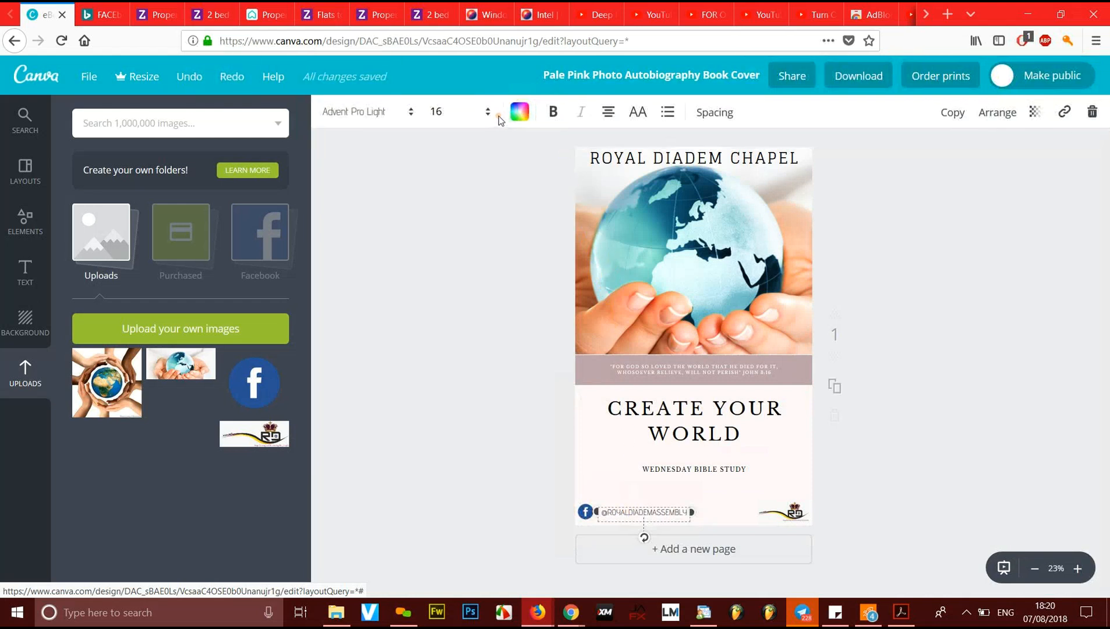
{"action": "left_click", "coordinate": [555, 114]}
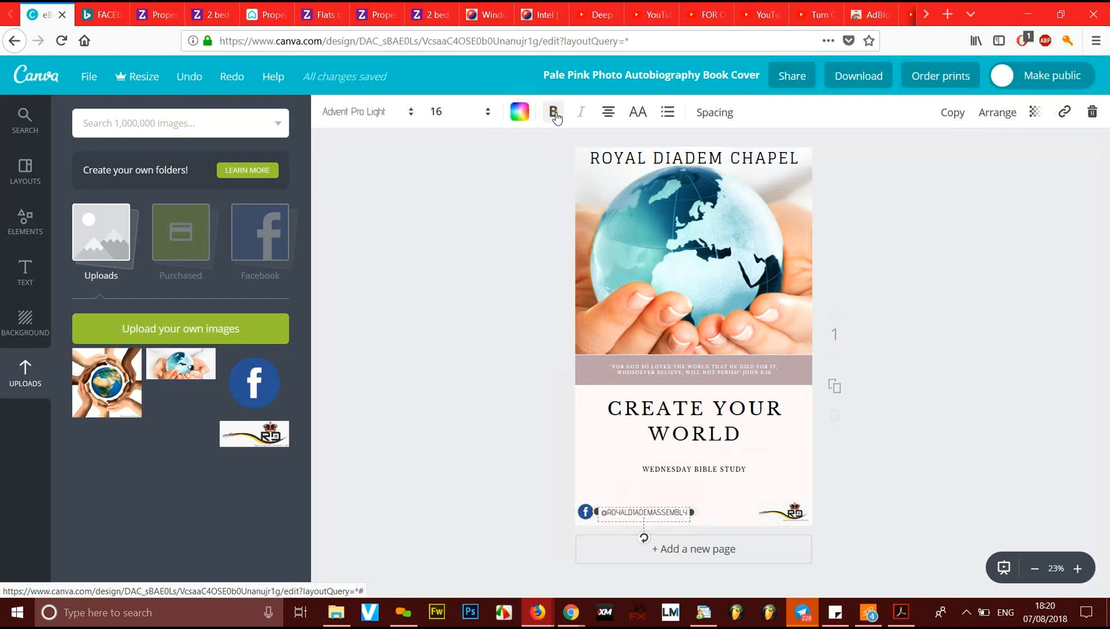
{"action": "left_click", "coordinate": [520, 114]}
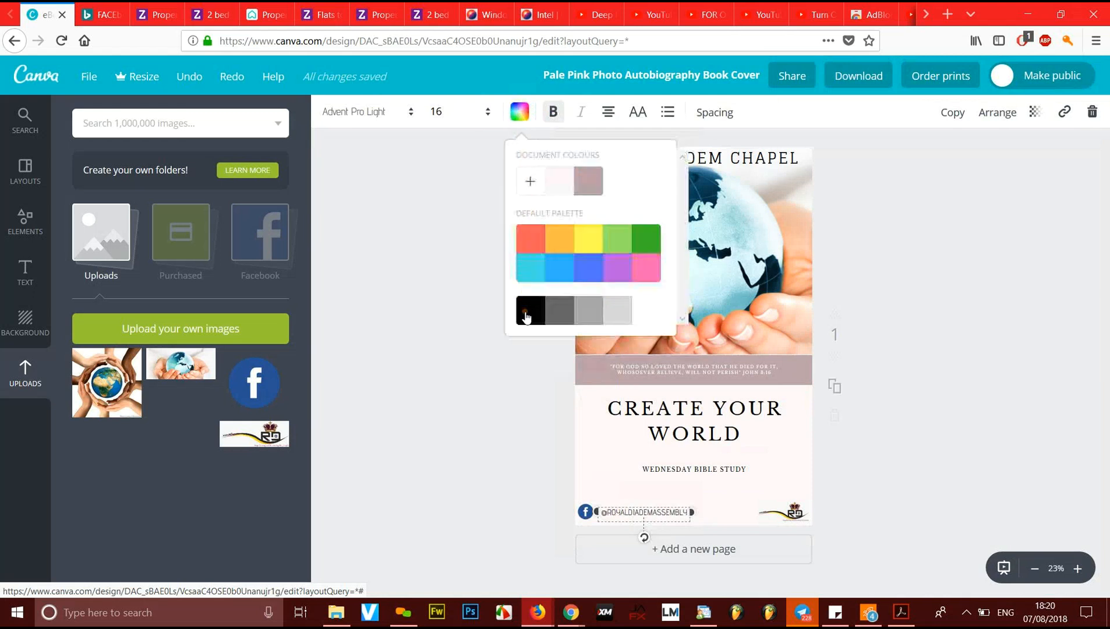
{"action": "left_click", "coordinate": [531, 310]}
{"action": "left_click", "coordinate": [920, 402]}
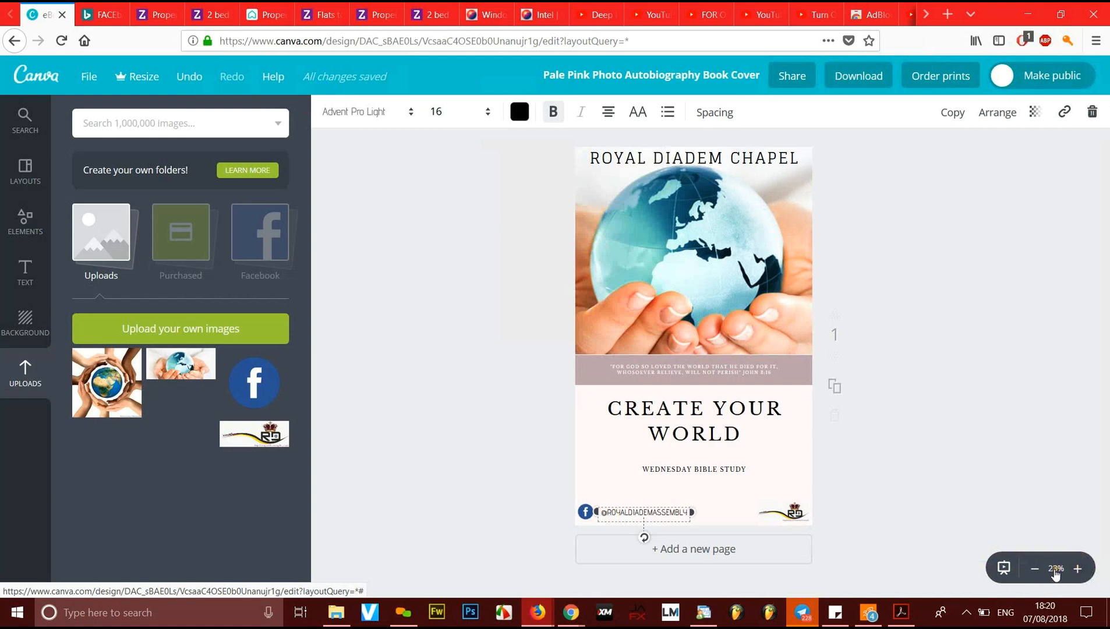
Step: Nudge the handle line slightly closer to the Facebook icon in the footer
{"action": "left_click", "coordinate": [1080, 569]}
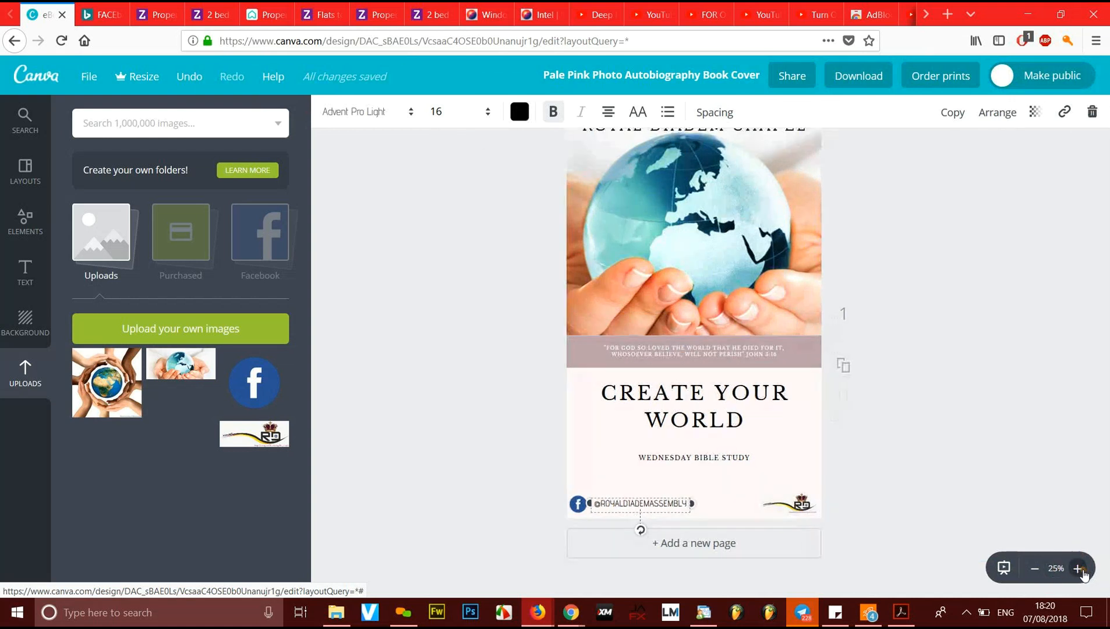
{"action": "left_click", "coordinate": [1079, 569]}
{"action": "left_click_drag", "start_coordinate": [1106, 362], "coordinate": [1108, 511]}
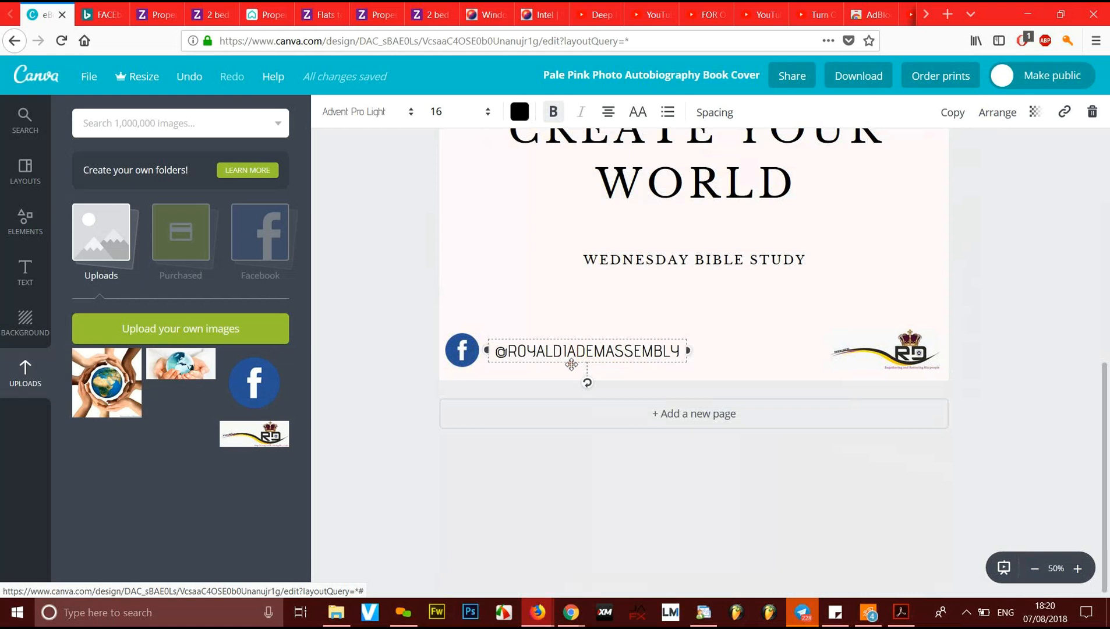
{"action": "left_click_drag", "start_coordinate": [568, 365], "coordinate": [565, 365]}
{"action": "left_click", "coordinate": [558, 461]}
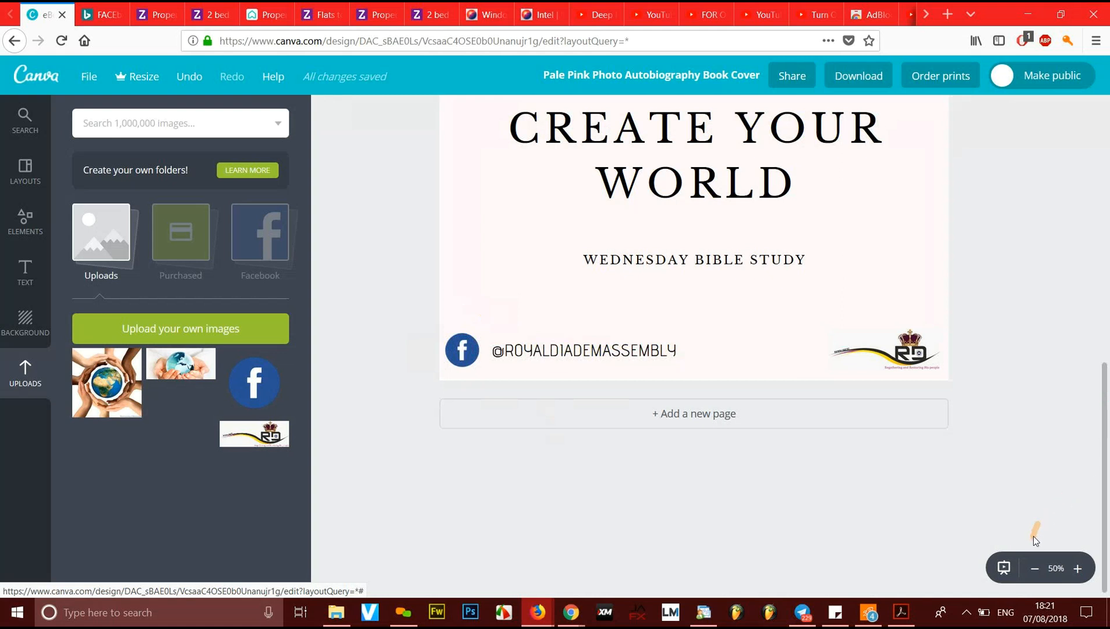
Step: Try to move the church logo up over the globe photo, and return it to the footer corner
{"action": "left_click", "coordinate": [1034, 569]}
{"action": "left_click_drag", "start_coordinate": [803, 503], "coordinate": [797, 114]}
{"action": "left_click_drag", "start_coordinate": [807, 396], "coordinate": [753, 456]}
{"action": "left_click_drag", "start_coordinate": [772, 376], "coordinate": [757, 300]}
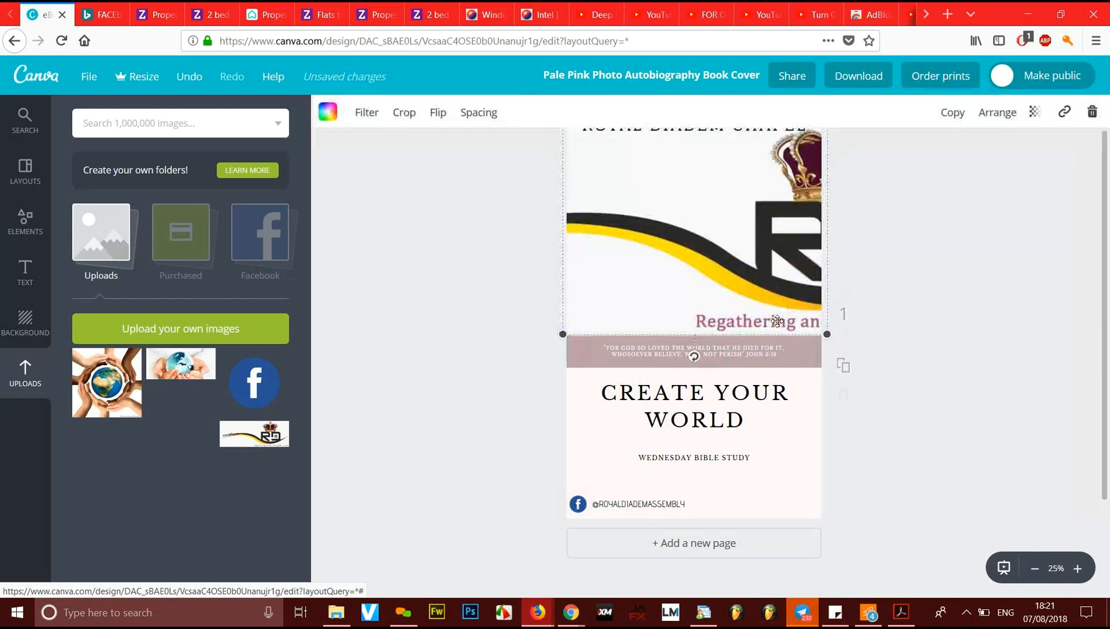
{"action": "key", "text": "ctrl+z"}
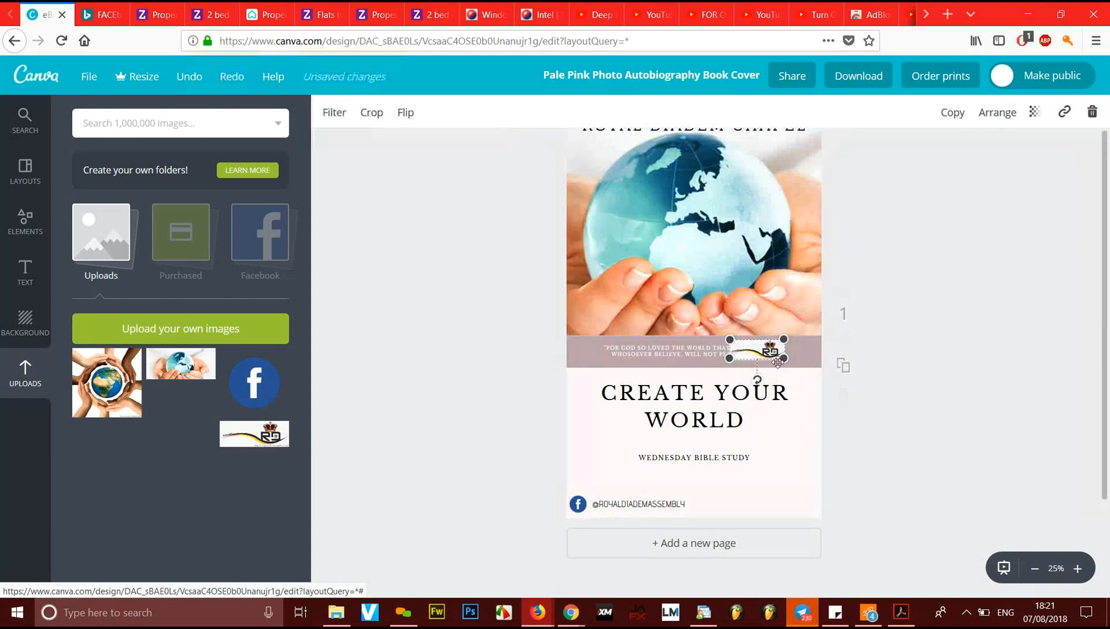
{"action": "left_click_drag", "start_coordinate": [765, 358], "coordinate": [791, 515]}
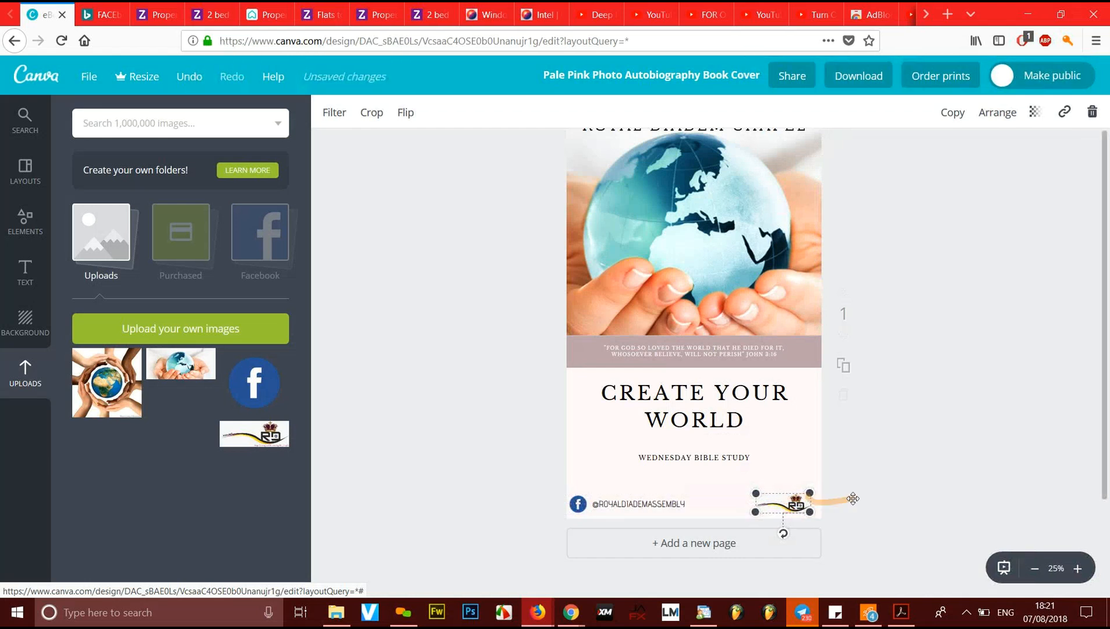
{"action": "left_click", "coordinate": [876, 495]}
Step: Move the church logo from the footer up over the globe photo, just beneath the end of the "ROYAL DIADEM CHAPEL" heading
{"action": "left_click_drag", "start_coordinate": [1105, 364], "coordinate": [1105, 353]}
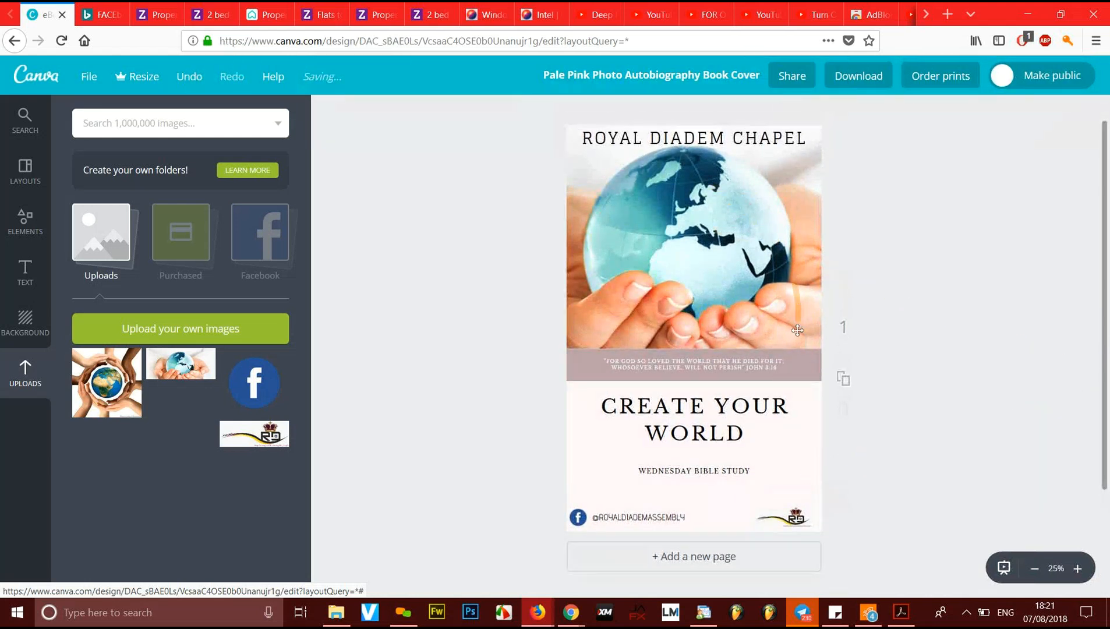
{"action": "left_click", "coordinate": [792, 517]}
{"action": "left_click_drag", "start_coordinate": [786, 517], "coordinate": [785, 369]}
{"action": "key", "text": "Up"}
{"action": "key", "text": "Up"}
{"action": "key", "text": "Up"}
{"action": "key", "text": "Up"}
{"action": "key", "text": "Up"}
{"action": "key", "text": "Up"}
{"action": "key", "text": "Up"}
{"action": "key", "text": "Up"}
{"action": "key", "text": "Up"}
{"action": "key", "text": "Up"}
{"action": "key", "text": "Up"}
{"action": "key", "text": "Up"}
{"action": "key", "text": "Up"}
{"action": "key", "text": "Up"}
{"action": "key", "text": "Up"}
{"action": "key", "text": "Up"}
{"action": "key", "text": "Up"}
{"action": "key", "text": "Up"}
{"action": "key", "text": "Up"}
{"action": "key", "text": "Up"}
{"action": "key", "text": "Up"}
{"action": "key", "text": "Up"}
{"action": "key", "text": "Up"}
{"action": "key", "text": "Up"}
{"action": "key", "text": "Up"}
{"action": "key", "text": "Up"}
{"action": "key", "text": "Up"}
{"action": "key", "text": "Up"}
{"action": "key", "text": "Up"}
{"action": "key", "text": "Up"}
{"action": "key", "text": "Up"}
{"action": "key", "text": "Up"}
{"action": "key", "text": "Up"}
{"action": "key", "text": "Up"}
{"action": "key", "text": "Up"}
{"action": "key", "text": "Up"}
{"action": "key", "text": "Up"}
{"action": "key", "text": "Up"}
{"action": "key", "text": "Up"}
{"action": "key", "text": "Up"}
{"action": "key", "text": "Up"}
{"action": "key", "text": "Up"}
{"action": "key", "text": "Up"}
{"action": "key", "text": "Up"}
{"action": "key", "text": "Up"}
{"action": "key", "text": "Up"}
{"action": "key", "text": "Up"}
{"action": "key", "text": "Up"}
{"action": "key", "text": "Up"}
{"action": "key", "text": "Up"}
{"action": "key", "text": "Up"}
{"action": "key", "text": "Up"}
{"action": "key", "text": "Up"}
{"action": "key", "text": "Up"}
{"action": "key", "text": "Up"}
{"action": "key", "text": "Up"}
{"action": "key", "text": "Up"}
{"action": "key", "text": "Up"}
{"action": "key", "text": "Up"}
{"action": "key", "text": "Up"}
{"action": "key", "text": "Up"}
{"action": "key", "text": "Up"}
{"action": "key", "text": "Up"}
{"action": "key", "text": "Up"}
{"action": "key", "text": "Up"}
{"action": "key", "text": "Up"}
{"action": "key", "text": "Up"}
{"action": "key", "text": "Up"}
{"action": "key", "text": "Up"}
{"action": "key", "text": "Up"}
{"action": "key", "text": "Up"}
{"action": "key", "text": "Up"}
{"action": "key", "text": "Up"}
{"action": "key", "text": "Up"}
{"action": "key", "text": "Up"}
{"action": "key", "text": "Up"}
{"action": "key", "text": "Up"}
{"action": "key", "text": "Up"}
{"action": "key", "text": "Up"}
{"action": "key", "text": "Up"}
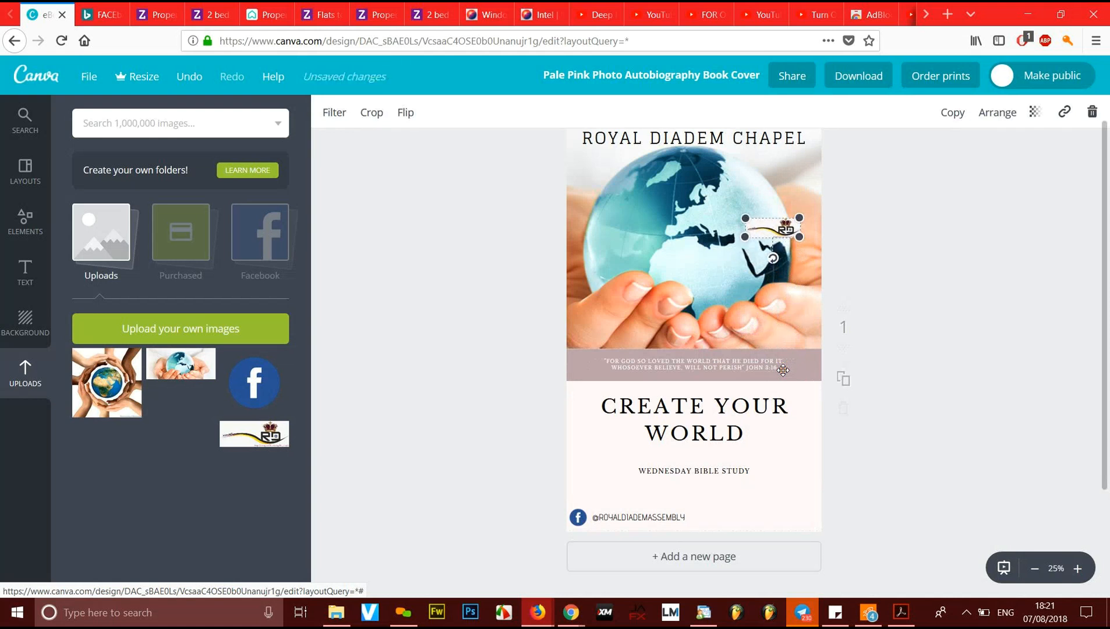
{"action": "key", "text": "Up"}
{"action": "key", "text": "Up"}
{"action": "key", "text": "Up"}
{"action": "key", "text": "Up"}
{"action": "key", "text": "Up"}
{"action": "key", "text": "Up"}
{"action": "key", "text": "Up"}
{"action": "key", "text": "Up"}
{"action": "key", "text": "Up"}
{"action": "key", "text": "Up"}
{"action": "key", "text": "Up"}
{"action": "key", "text": "Up"}
{"action": "key", "text": "Up"}
{"action": "key", "text": "Up"}
{"action": "key", "text": "Up"}
{"action": "key", "text": "Up"}
{"action": "key", "text": "Up"}
{"action": "key", "text": "Up"}
{"action": "key", "text": "Up"}
{"action": "key", "text": "Up"}
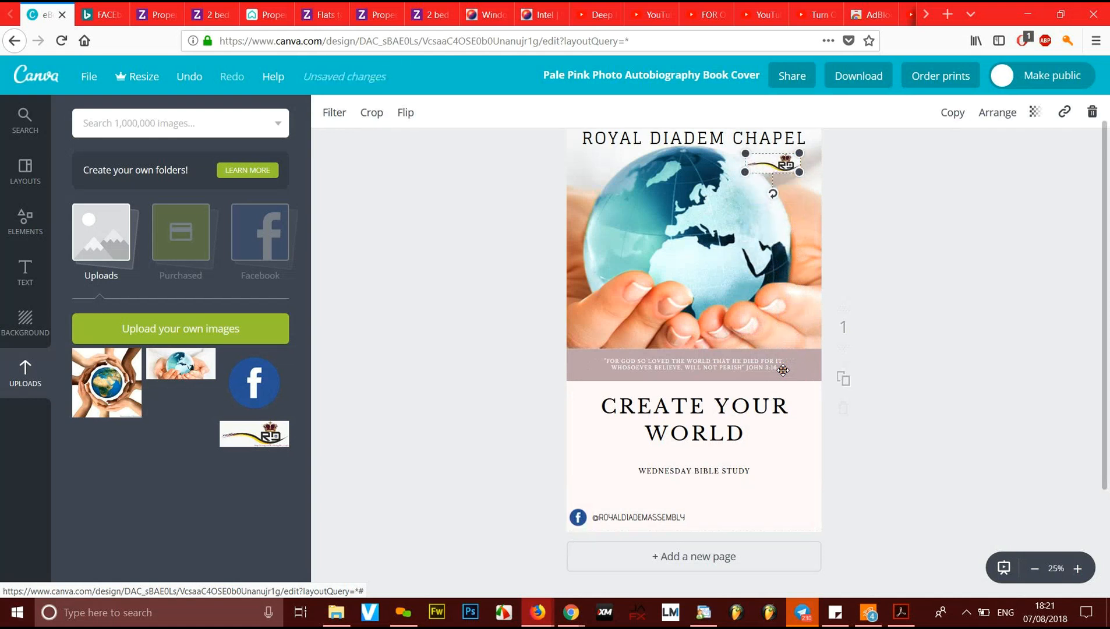
Step: Try the church logo farther left along the top of the globe, beneath the word "ROYAL" in the heading
{"action": "key", "text": "Left"}
{"action": "key", "text": "Left"}
{"action": "key", "text": "Left"}
{"action": "key", "text": "Left"}
{"action": "key", "text": "Left"}
{"action": "key", "text": "Left"}
{"action": "key", "text": "Left"}
{"action": "key", "text": "Left"}
{"action": "key", "text": "Left"}
{"action": "key", "text": "Left"}
{"action": "key", "text": "Left"}
{"action": "key", "text": "Left"}
{"action": "key", "text": "Left"}
{"action": "key", "text": "Left"}
{"action": "key", "text": "Left"}
{"action": "key", "text": "Left"}
{"action": "key", "text": "Left"}
{"action": "key", "text": "Left"}
{"action": "key", "text": "Left"}
{"action": "key", "text": "Left"}
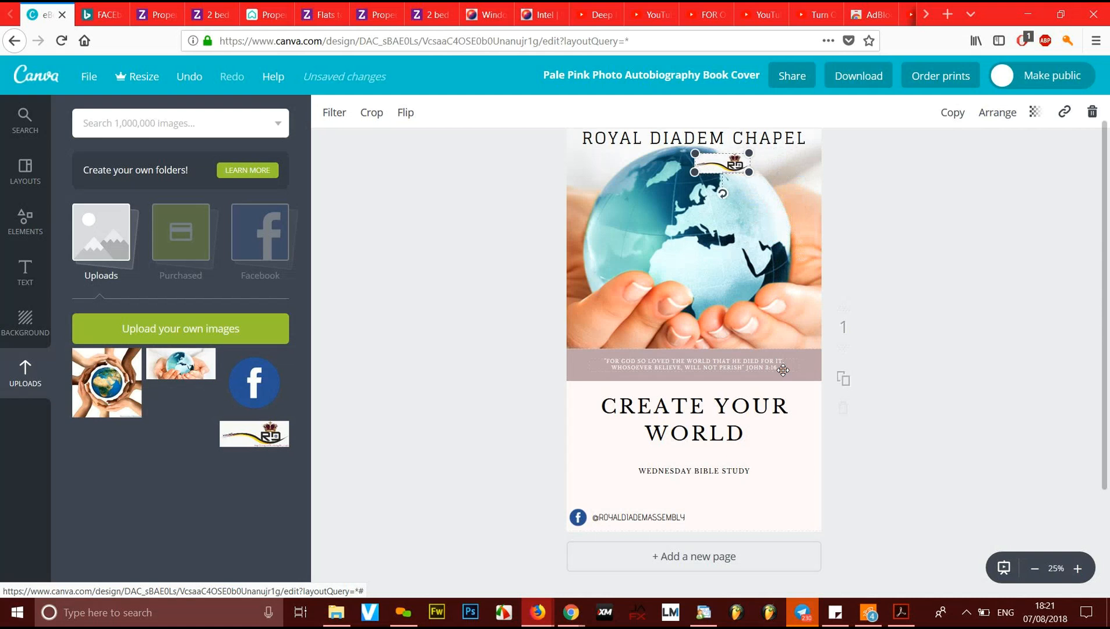
{"action": "key", "text": "Left"}
{"action": "key", "text": "Left"}
{"action": "key", "text": "Left"}
{"action": "key", "text": "Left"}
{"action": "key", "text": "Left"}
{"action": "key", "text": "Left"}
{"action": "key", "text": "Left"}
{"action": "key", "text": "Left"}
{"action": "key", "text": "Left"}
{"action": "key", "text": "Left"}
{"action": "key", "text": "Left"}
{"action": "key", "text": "Left"}
{"action": "key", "text": "Left"}
{"action": "key", "text": "Left"}
{"action": "key", "text": "Left"}
{"action": "key", "text": "Left"}
{"action": "key", "text": "Left"}
{"action": "key", "text": "Left"}
{"action": "key", "text": "Left"}
{"action": "key", "text": "Left"}
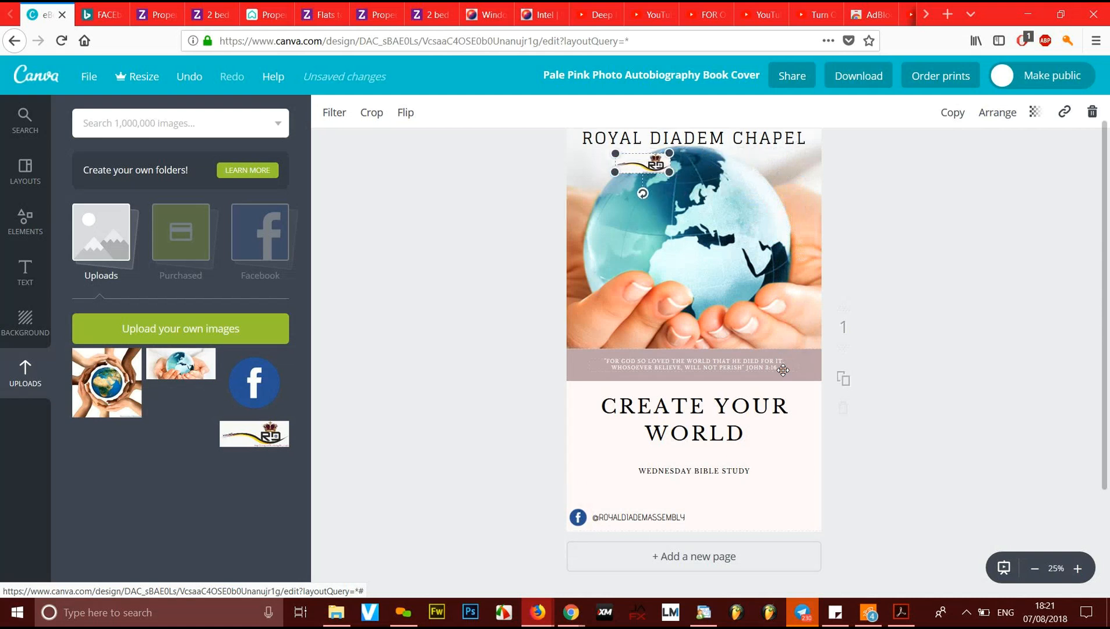
Step: Move the church logo back across the top of the globe until it sits beneath the word "CHAPEL"
{"action": "key", "text": "Right"}
{"action": "key", "text": "Right"}
{"action": "key", "text": "Right"}
{"action": "key", "text": "Right"}
{"action": "key", "text": "Right"}
{"action": "key", "text": "Right"}
{"action": "key", "text": "Right"}
{"action": "key", "text": "Right"}
{"action": "key", "text": "Right"}
{"action": "key", "text": "Right"}
{"action": "key", "text": "Right"}
{"action": "key", "text": "Right"}
{"action": "key", "text": "Right"}
{"action": "key", "text": "Right"}
{"action": "key", "text": "Right"}
{"action": "key", "text": "Right"}
{"action": "key", "text": "Right"}
{"action": "key", "text": "Right"}
{"action": "key", "text": "Right"}
{"action": "key", "text": "Right"}
{"action": "key", "text": "Right"}
{"action": "key", "text": "Right"}
{"action": "key", "text": "Right"}
{"action": "key", "text": "Right"}
{"action": "key", "text": "Right"}
{"action": "key", "text": "Right"}
{"action": "key", "text": "Right"}
{"action": "key", "text": "Right"}
{"action": "key", "text": "Right"}
{"action": "key", "text": "Right"}
{"action": "key", "text": "Right"}
{"action": "key", "text": "Right"}
{"action": "key", "text": "Right"}
{"action": "key", "text": "Right"}
{"action": "key", "text": "Right"}
{"action": "key", "text": "Right"}
{"action": "key", "text": "Right"}
{"action": "key", "text": "Right"}
{"action": "key", "text": "Right"}
{"action": "key", "text": "Right"}
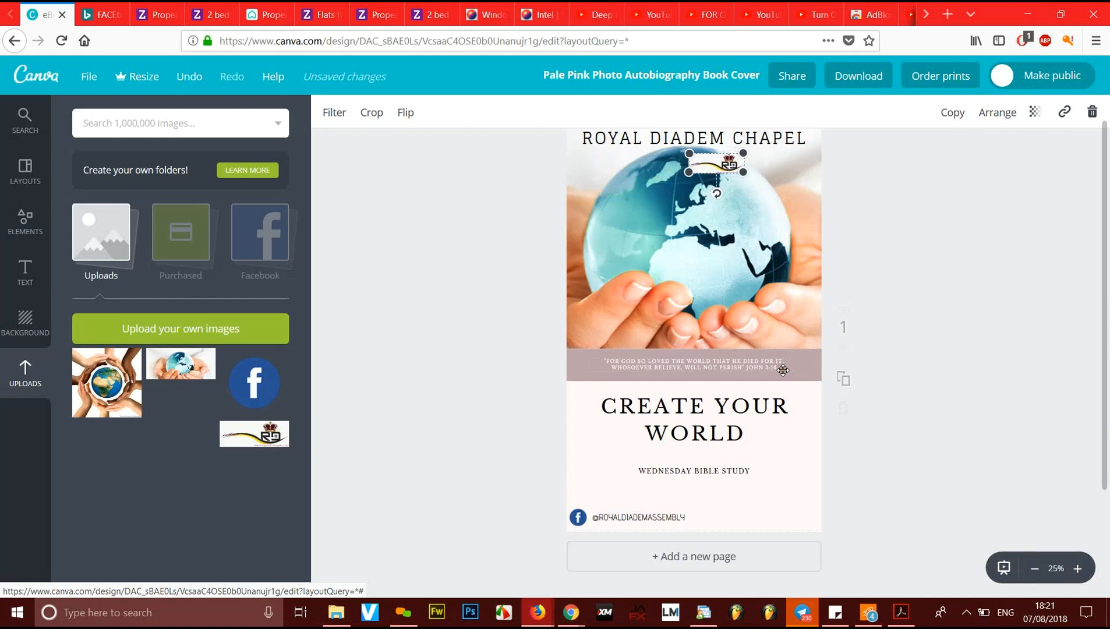
{"action": "key", "text": "Right"}
{"action": "key", "text": "Right"}
{"action": "key", "text": "Right"}
{"action": "key", "text": "Right"}
{"action": "key", "text": "Right"}
{"action": "key", "text": "Right"}
{"action": "key", "text": "Right"}
{"action": "key", "text": "Right"}
{"action": "key", "text": "Right"}
{"action": "key", "text": "Right"}
{"action": "key", "text": "Right"}
{"action": "key", "text": "Right"}
{"action": "key", "text": "Right"}
{"action": "key", "text": "Right"}
{"action": "key", "text": "Right"}
{"action": "key", "text": "Right"}
{"action": "key", "text": "Right"}
{"action": "key", "text": "Right"}
{"action": "key", "text": "Right"}
{"action": "key", "text": "Right"}
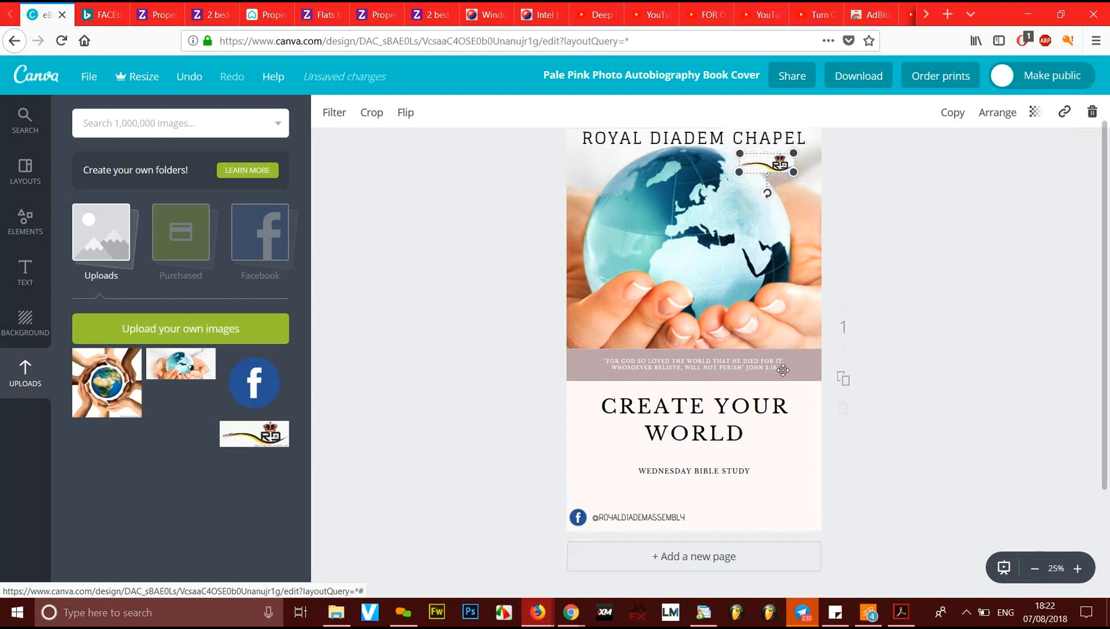
Step: Try the church logo higher, tight against the heading and close to the cover's right edge
{"action": "key", "text": "Up"}
{"action": "key", "text": "Up"}
{"action": "key", "text": "Up"}
{"action": "key", "text": "Up"}
{"action": "key", "text": "Up"}
{"action": "key", "text": "Up"}
{"action": "key", "text": "Up"}
{"action": "key", "text": "Up"}
{"action": "key", "text": "Up"}
{"action": "key", "text": "Up"}
{"action": "key", "text": "Up"}
{"action": "key", "text": "Up"}
{"action": "key", "text": "Up"}
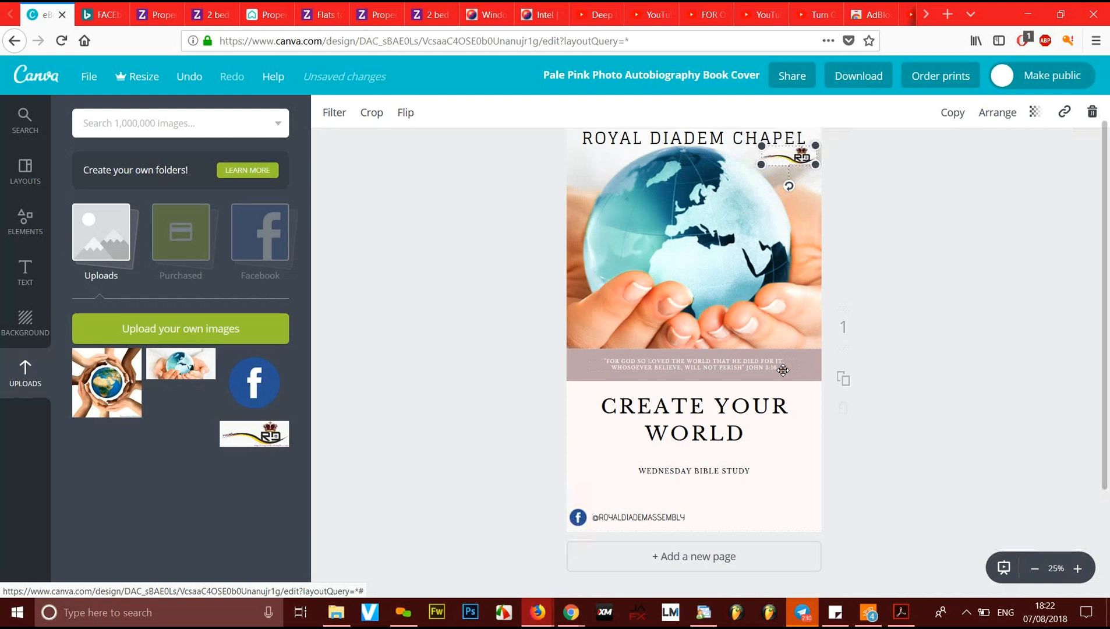
Step: Lower the church logo to leave a small gap beneath the "ROYAL DIADEM CHAPEL" heading, near the cover's right edge
{"action": "key", "text": "Down"}
{"action": "key", "text": "Down"}
{"action": "key", "text": "Down"}
{"action": "key", "text": "Down"}
{"action": "key", "text": "Down"}
{"action": "key", "text": "Down"}
{"action": "key", "text": "Down"}
{"action": "key", "text": "Down"}
{"action": "key", "text": "Down"}
{"action": "key", "text": "Down"}
{"action": "key", "text": "Down"}
{"action": "key", "text": "Down"}
{"action": "key", "text": "Down"}
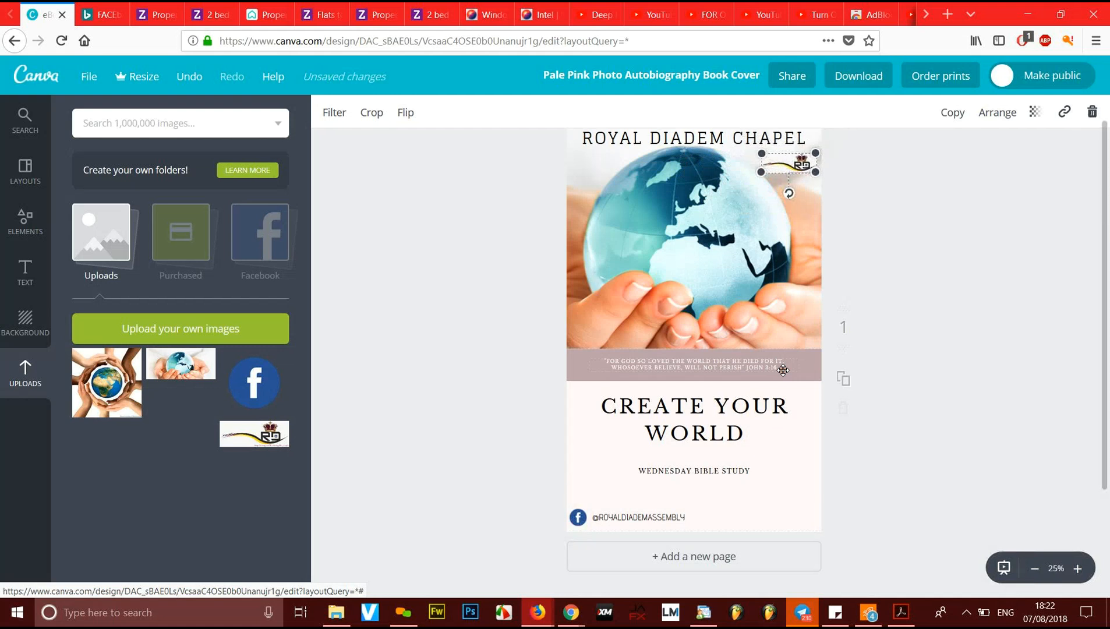
{"action": "key", "text": "Down"}
{"action": "key", "text": "Down"}
{"action": "key", "text": "Down"}
{"action": "key", "text": "Down"}
{"action": "key", "text": "Down"}
{"action": "key", "text": "Down"}
{"action": "key", "text": "Down"}
{"action": "key", "text": "Down"}
{"action": "key", "text": "Down"}
{"action": "key", "text": "Down"}
{"action": "key", "text": "Down"}
{"action": "key", "text": "Down"}
{"action": "key", "text": "Down"}
{"action": "key", "text": "Down"}
{"action": "key", "text": "Down"}
{"action": "key", "text": "Down"}
{"action": "key", "text": "Down"}
{"action": "key", "text": "Down"}
{"action": "key", "text": "Down"}
{"action": "key", "text": "Down"}
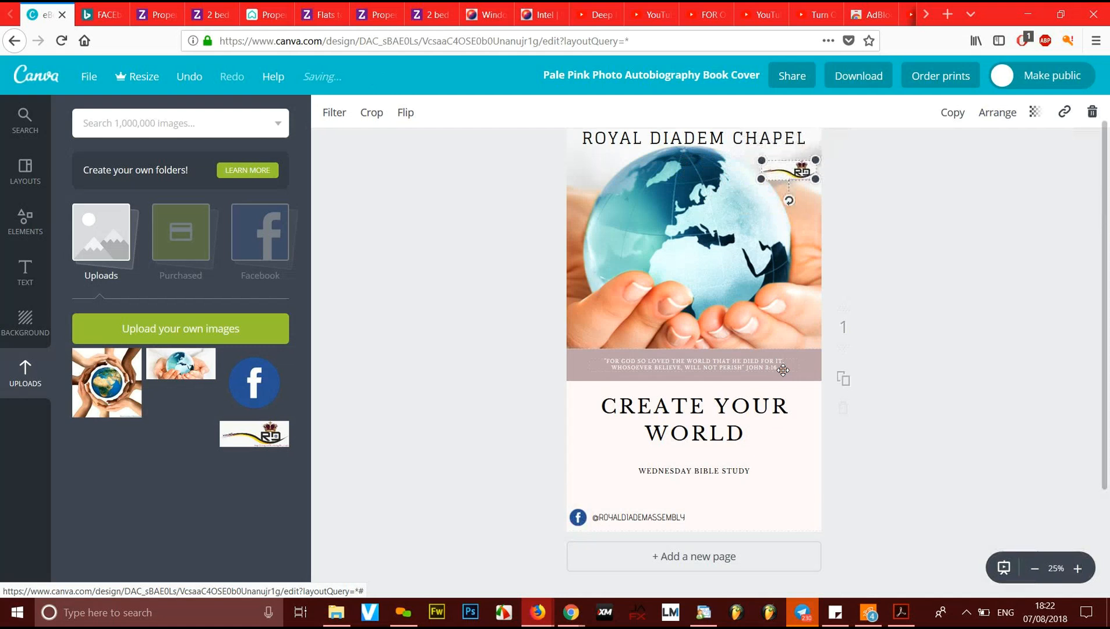
Step: Try the church logo in the photo's lower-right corner, just above the scripture band and close to the cover's right edge
{"action": "key", "text": "shift+Down"}
{"action": "key", "text": "shift+Down"}
{"action": "key", "text": "shift+Down"}
{"action": "key", "text": "shift+Down"}
{"action": "key", "text": "shift+Down"}
{"action": "key", "text": "shift+Down"}
{"action": "key", "text": "shift+Down"}
{"action": "key", "text": "shift+Down"}
{"action": "key", "text": "shift+Down"}
{"action": "key", "text": "shift+Down"}
{"action": "key", "text": "shift+Down"}
{"action": "key", "text": "shift+Down"}
{"action": "key", "text": "shift+Down"}
{"action": "key", "text": "shift+Down"}
{"action": "key", "text": "shift+Down"}
{"action": "key", "text": "shift+Down"}
{"action": "key", "text": "shift+Down"}
{"action": "key", "text": "shift+Down"}
{"action": "key", "text": "shift+Down"}
{"action": "key", "text": "shift+Down"}
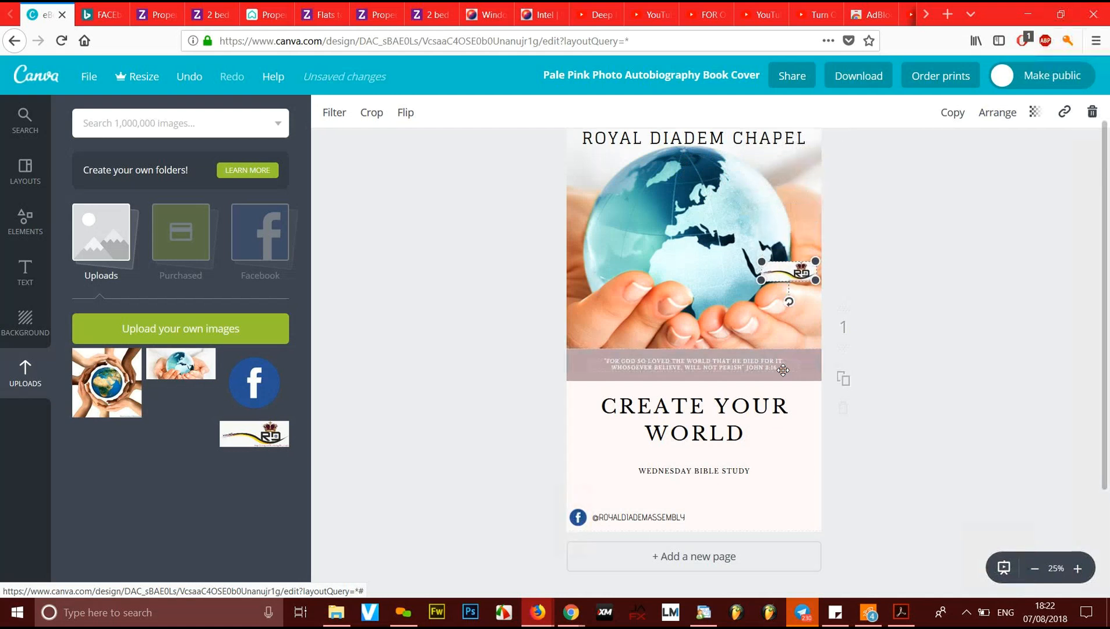
{"action": "key", "text": "shift+Down"}
{"action": "key", "text": "shift+Down"}
{"action": "key", "text": "shift+Down"}
{"action": "key", "text": "shift+Right"}
{"action": "key", "text": "shift+Down"}
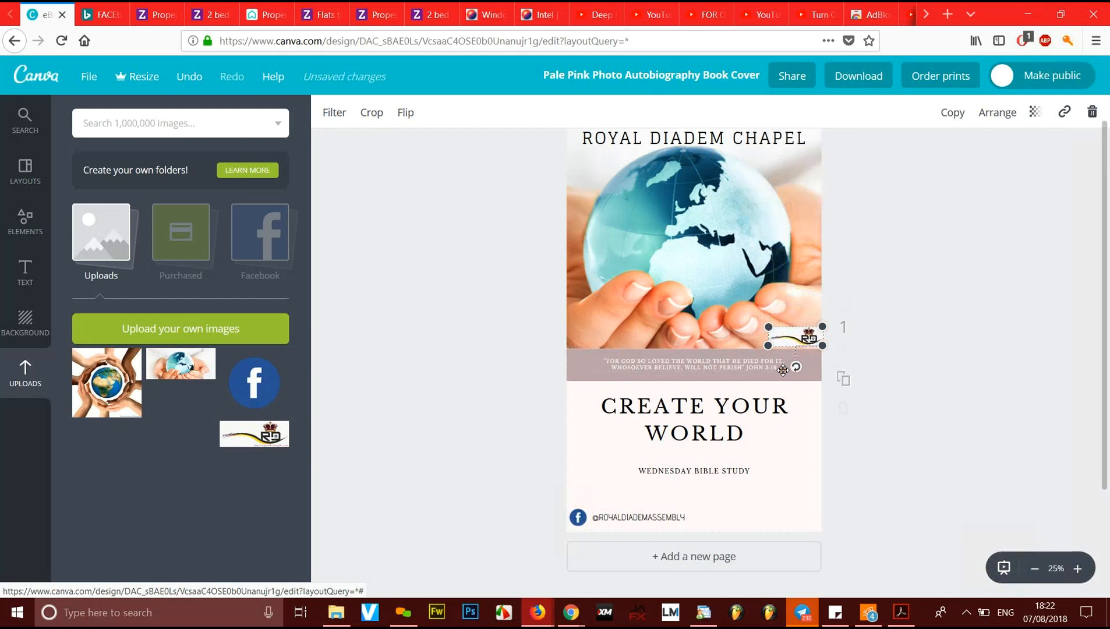
{"action": "key", "text": "shift+Left"}
{"action": "key", "text": "shift+Left"}
{"action": "key", "text": "shift+Down"}
{"action": "key", "text": "shift+Down"}
{"action": "key", "text": "shift+Down"}
{"action": "key", "text": "shift+Down"}
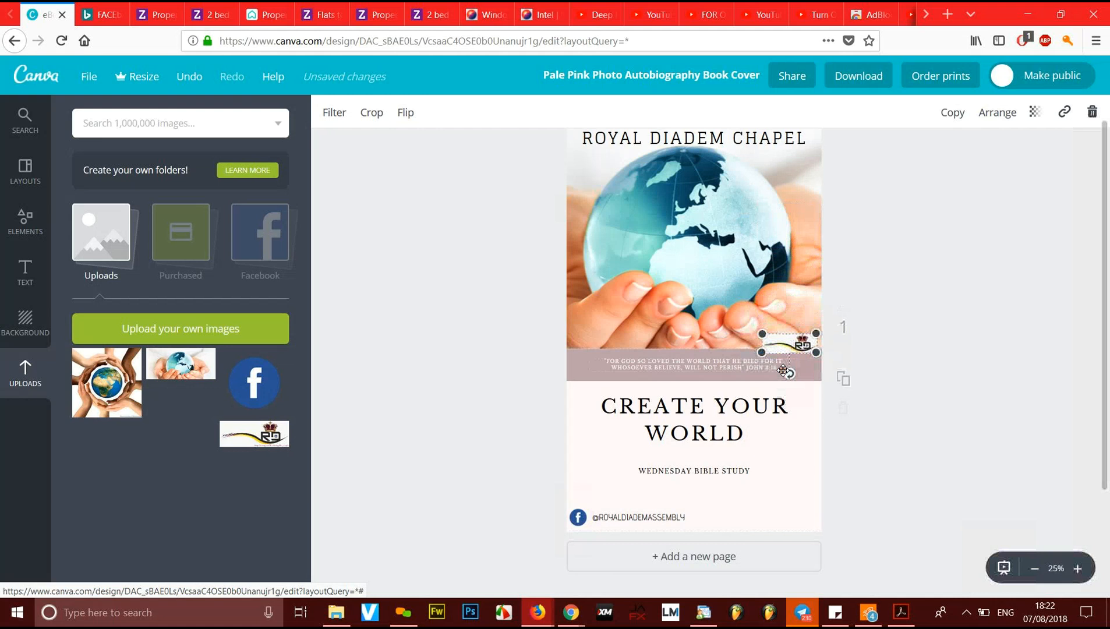
{"action": "key", "text": "shift+Right"}
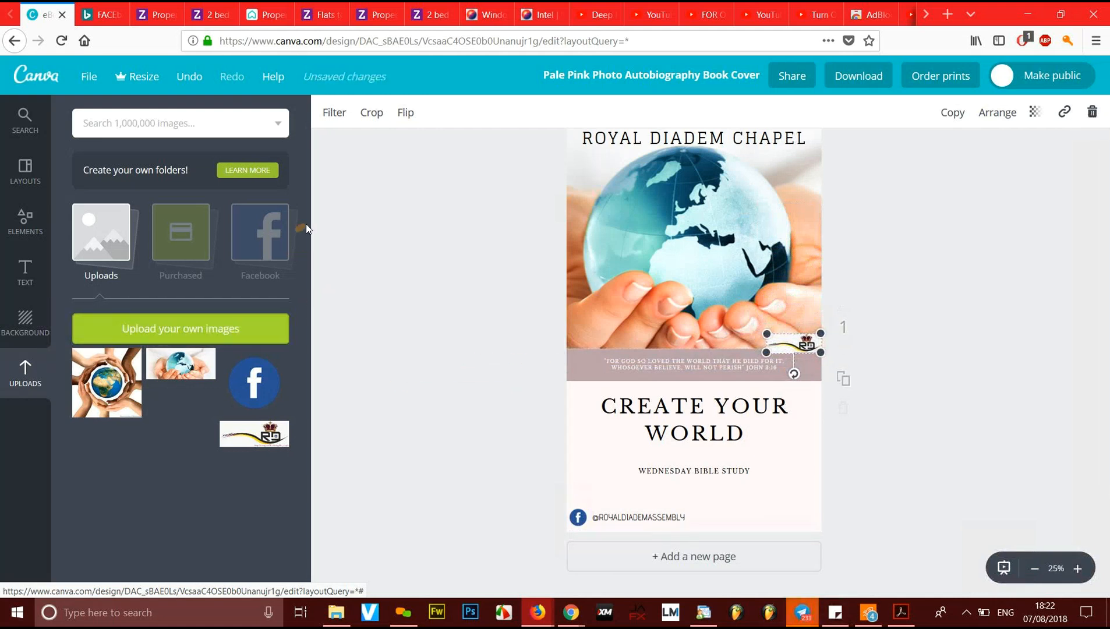
Step: Look through the Desktop files in the image upload dialog for another version of the church logo
{"action": "scroll", "coordinate": [314, 223], "scroll_direction": "down", "scroll_amount": 10}
{"action": "scroll", "coordinate": [314, 223], "scroll_direction": "down", "scroll_amount": 8}
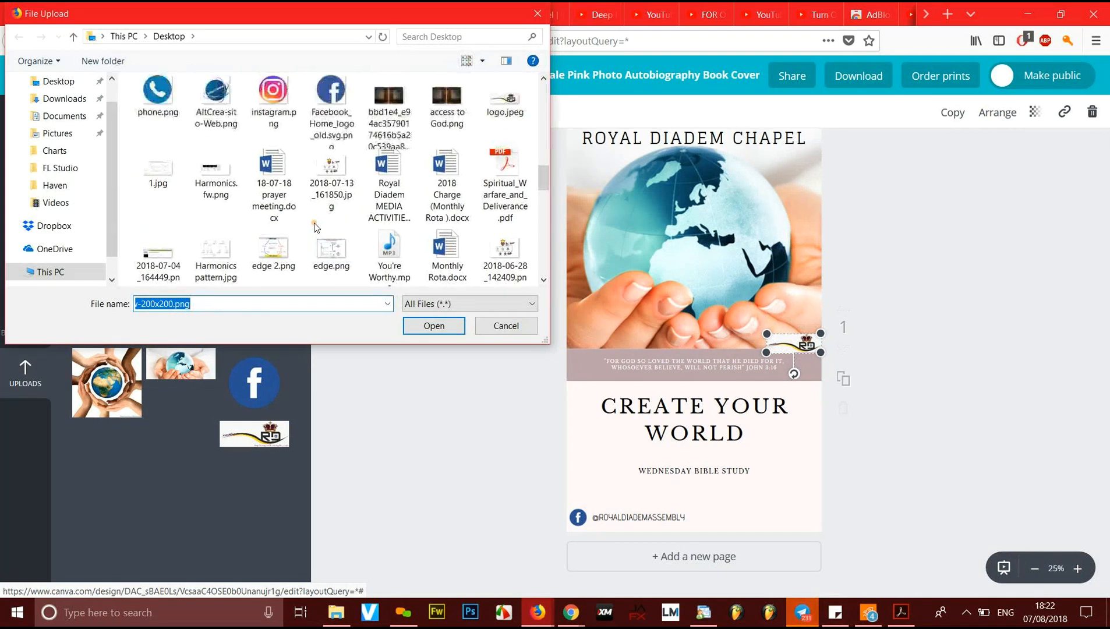
{"action": "scroll", "coordinate": [275, 167], "scroll_direction": "down", "scroll_amount": 6}
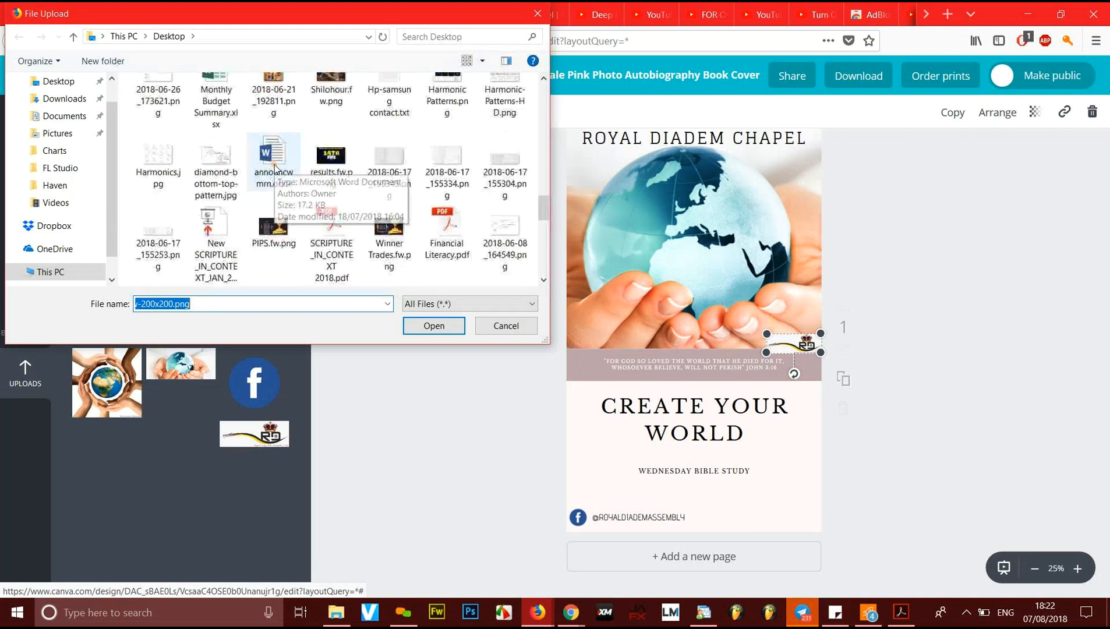
{"action": "scroll", "coordinate": [275, 167], "scroll_direction": "down", "scroll_amount": 6}
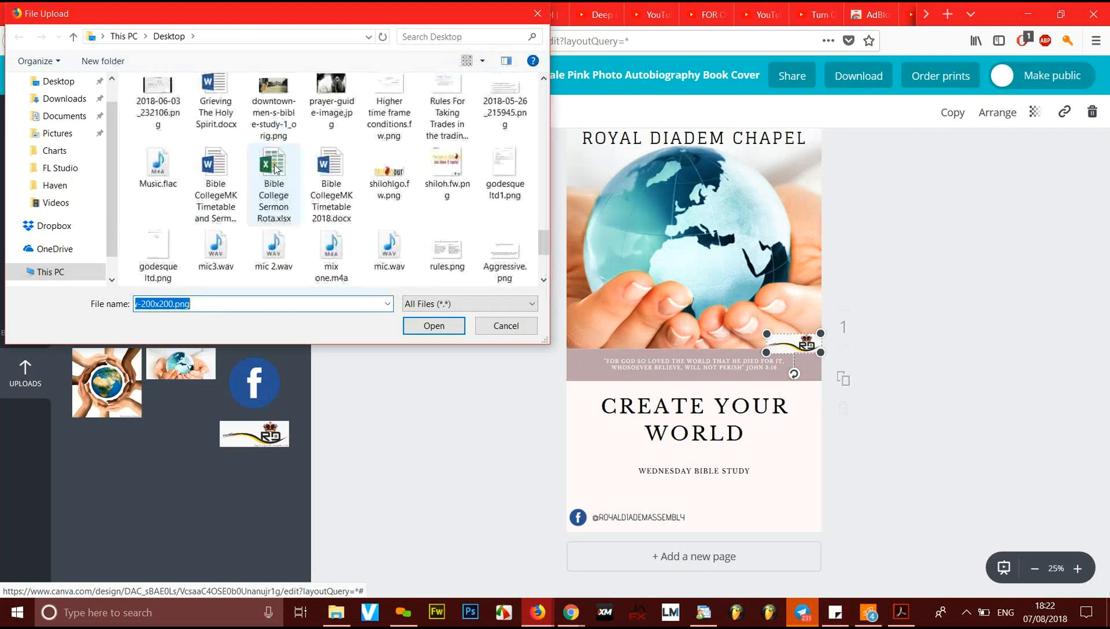
{"action": "scroll", "coordinate": [275, 167], "scroll_direction": "down", "scroll_amount": 3}
{"action": "scroll", "coordinate": [275, 167], "scroll_direction": "up", "scroll_amount": 3}
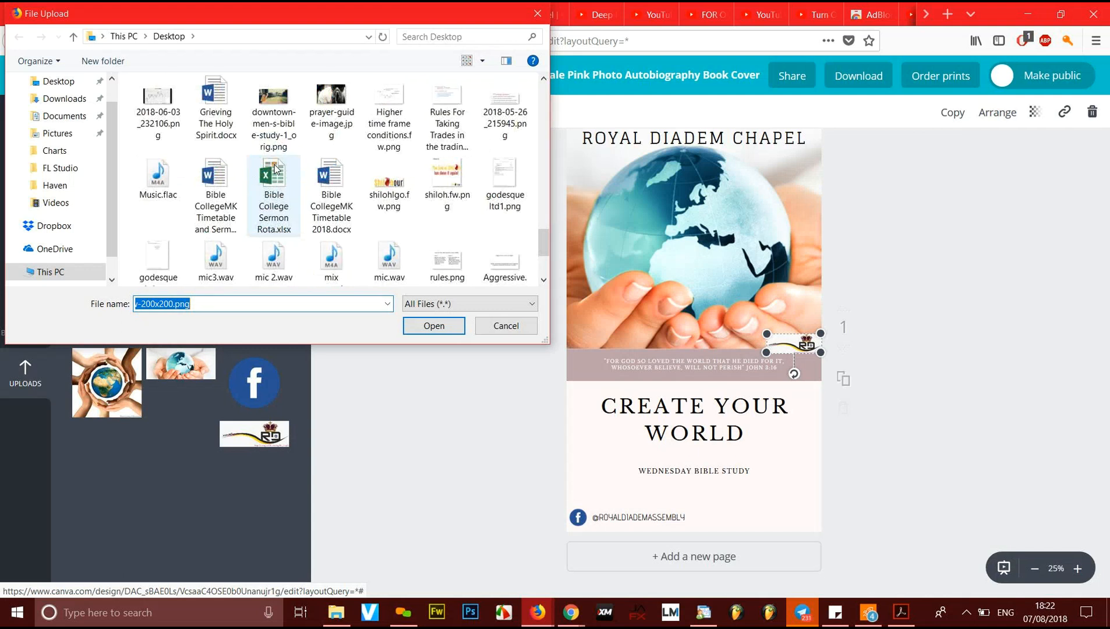
{"action": "scroll", "coordinate": [275, 167], "scroll_direction": "up", "scroll_amount": 10}
{"action": "scroll", "coordinate": [275, 168], "scroll_direction": "up", "scroll_amount": 15}
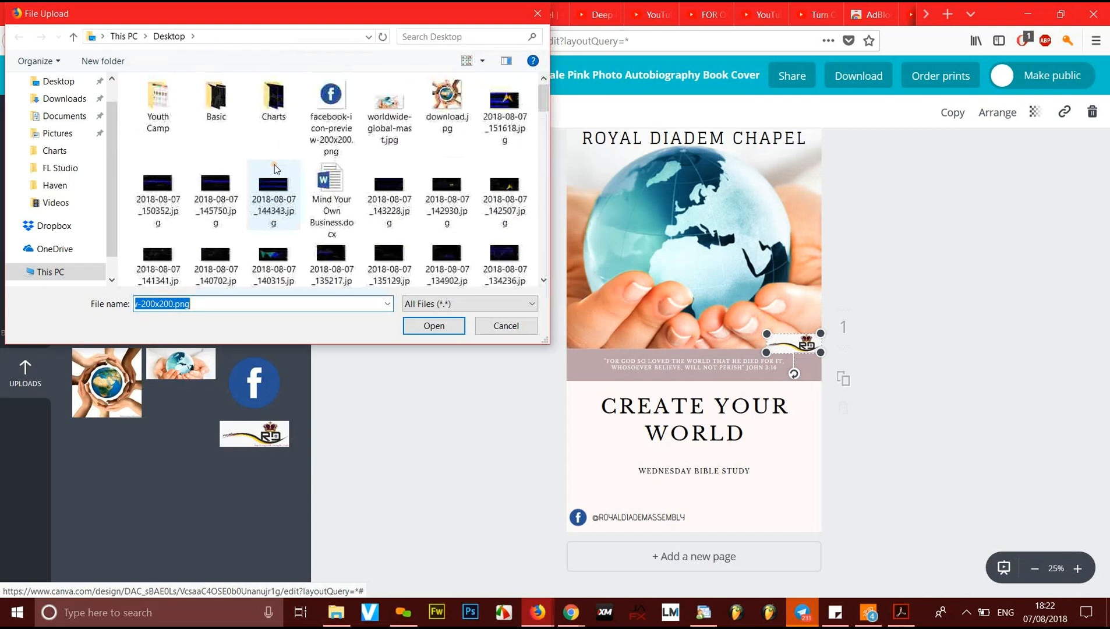
Step: Search the Downloads folder for "ROYAL" and upload "royal chapel log.fw.png"
{"action": "left_click", "coordinate": [59, 102]}
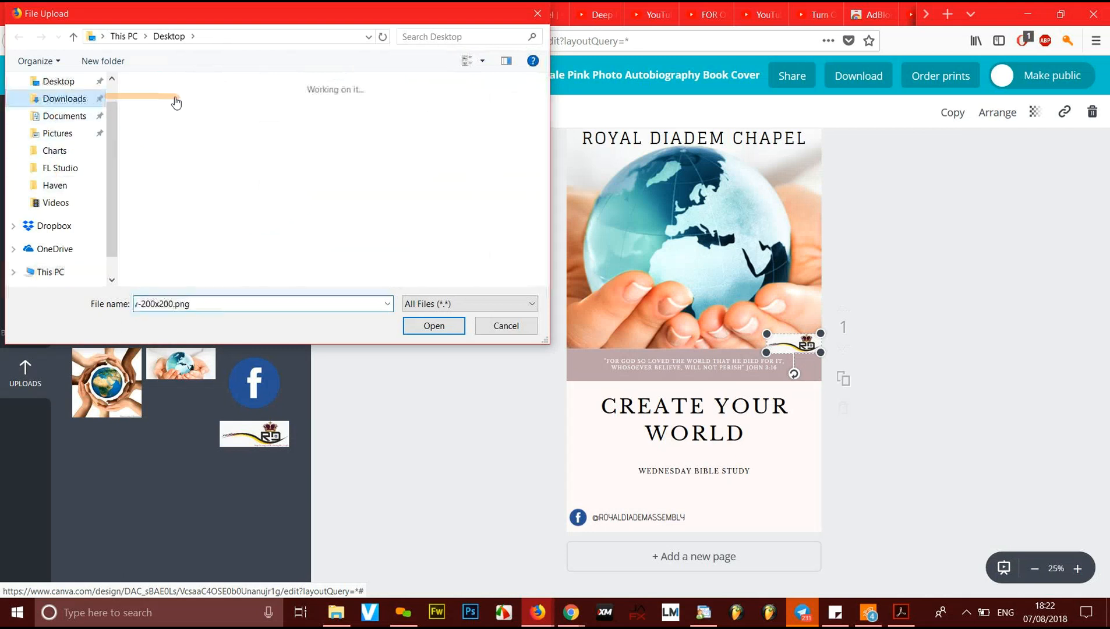
{"action": "left_click", "coordinate": [420, 37]}
{"action": "type", "text": "ROYAL"}
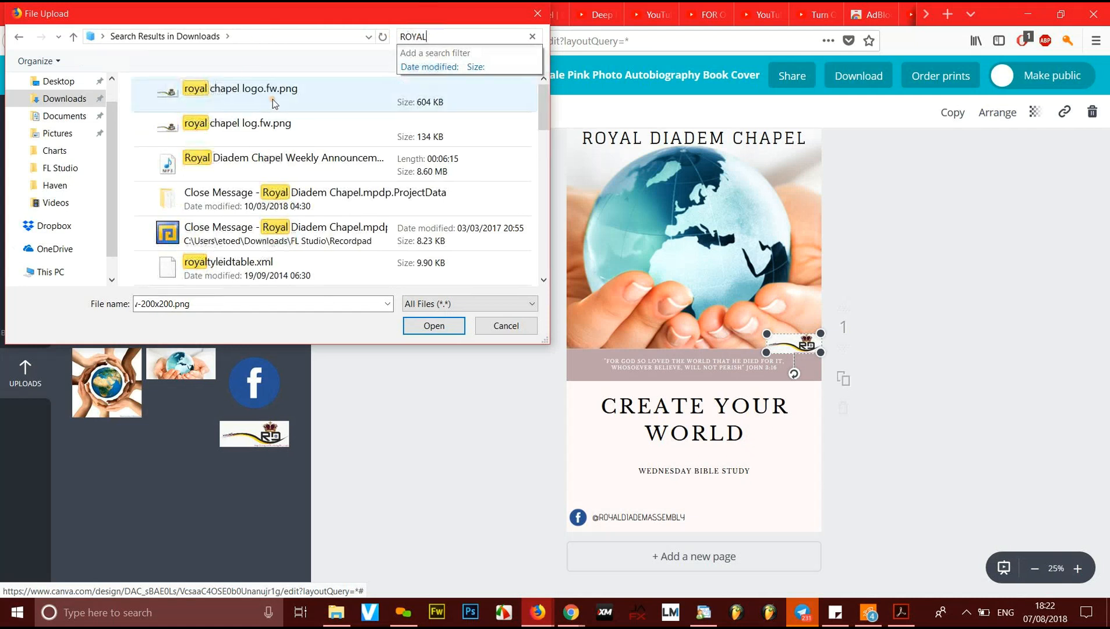
{"action": "double_click", "coordinate": [259, 133]}
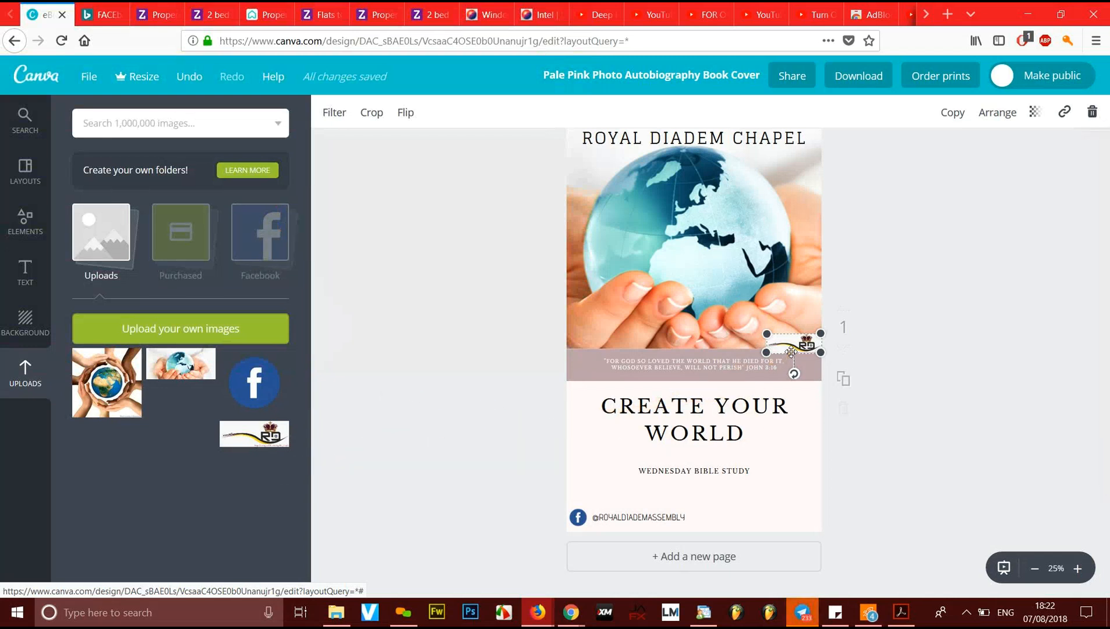
Step: Replace the white-background church logo with the newly uploaded transparent one, fitted small into the photo's lower-right corner above the scripture band
{"action": "key", "text": "Delete"}
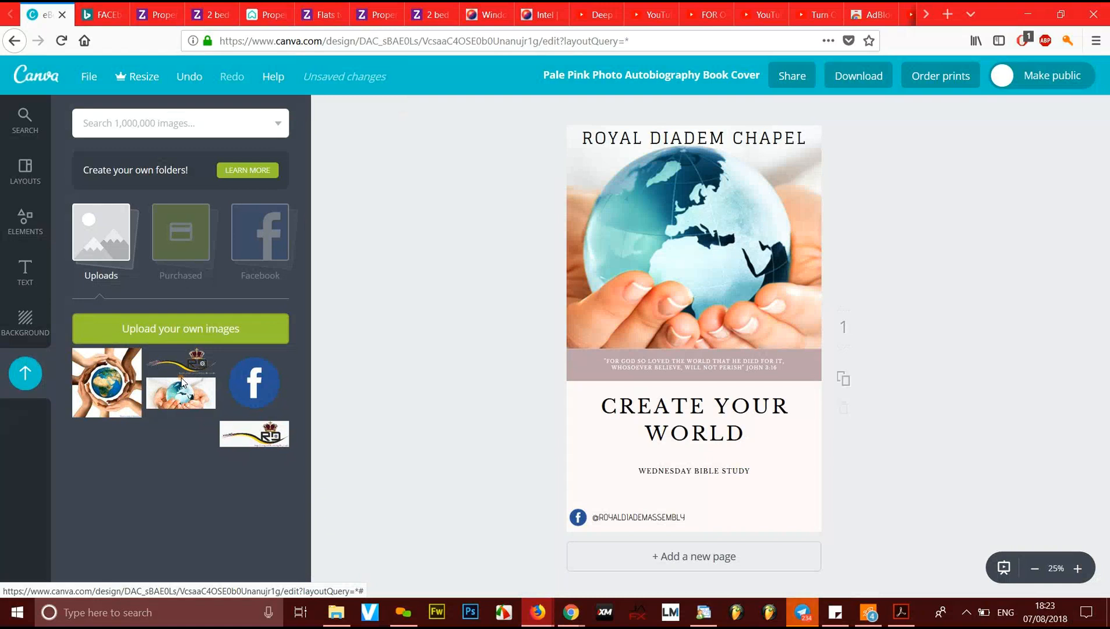
{"action": "left_click_drag", "start_coordinate": [187, 364], "coordinate": [783, 347]}
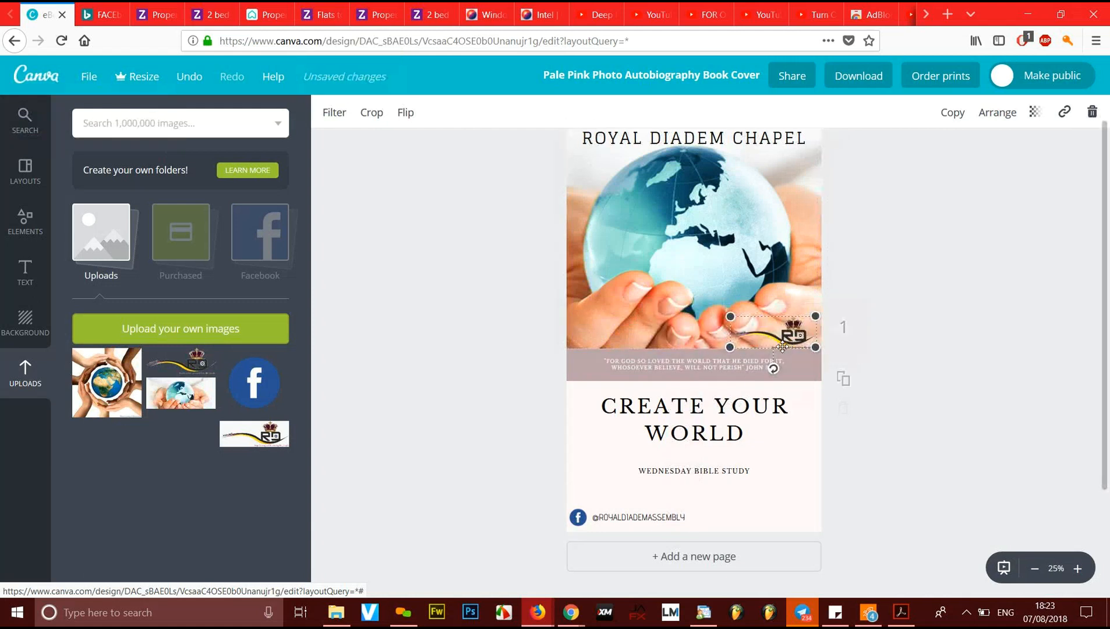
{"action": "key", "text": "Right"}
{"action": "key", "text": "Right"}
{"action": "key", "text": "Right"}
{"action": "key", "text": "Right"}
{"action": "key", "text": "Right"}
{"action": "key", "text": "Right"}
{"action": "key", "text": "Right"}
{"action": "key", "text": "Right"}
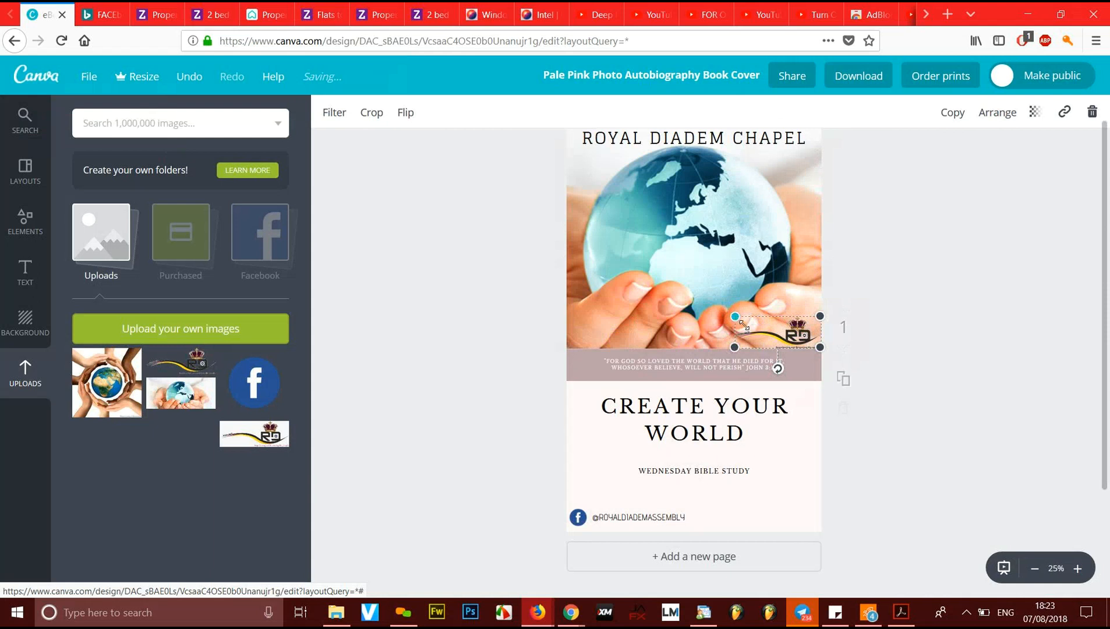
{"action": "left_click", "coordinate": [970, 415]}
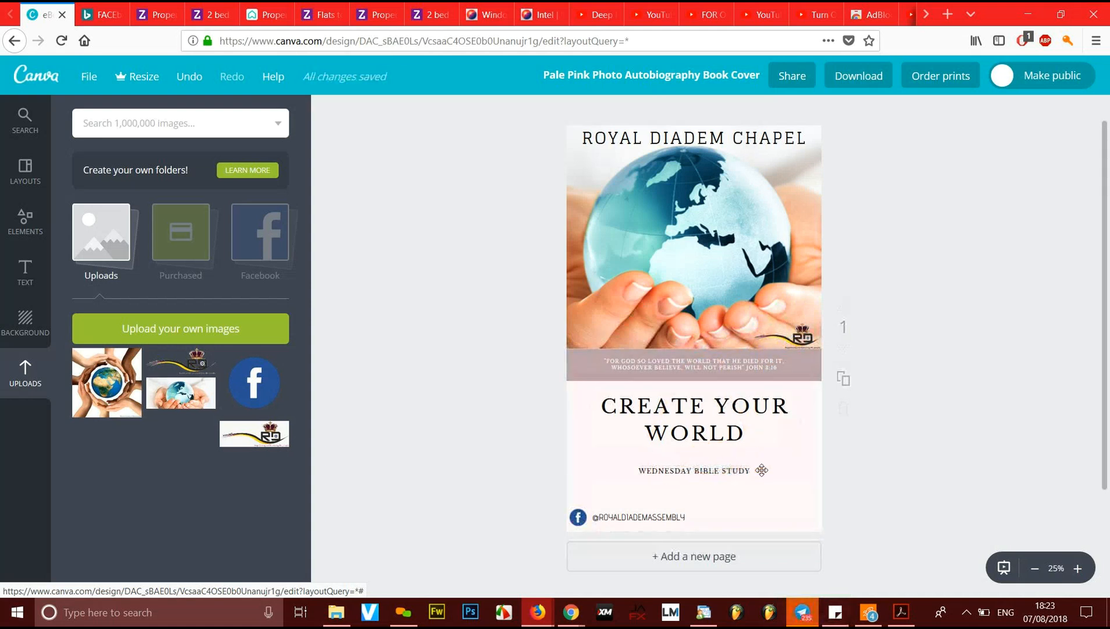
Step: Duplicate the footer's Facebook icon and place the copy just after the handle, level with the original icon
{"action": "left_click", "coordinate": [579, 519]}
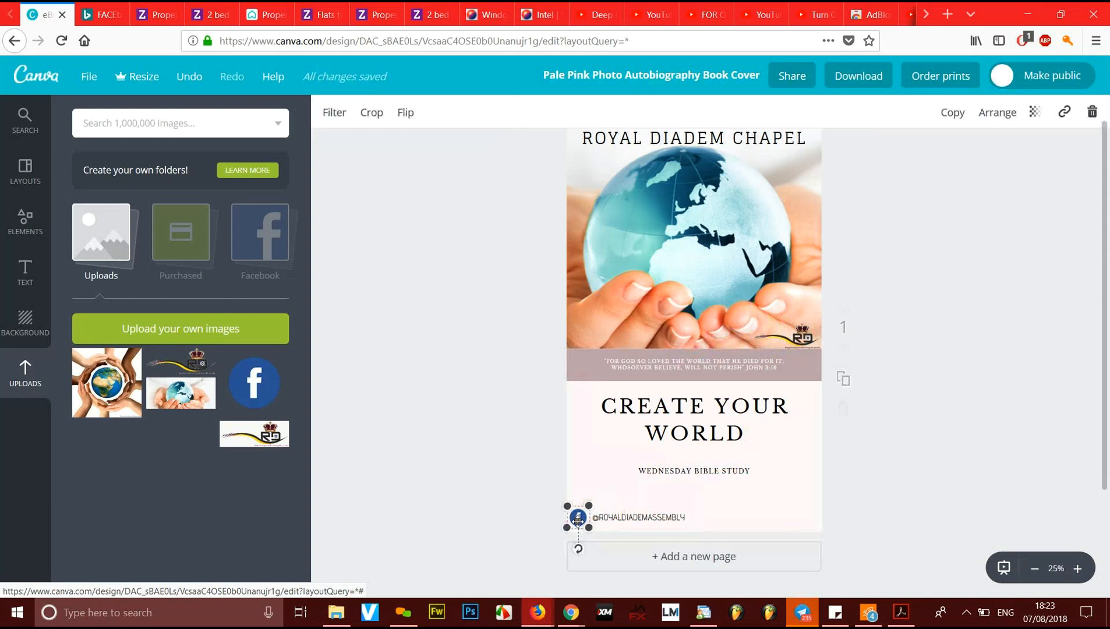
{"action": "left_click_drag", "start_coordinate": [577, 518], "coordinate": [692, 518]}
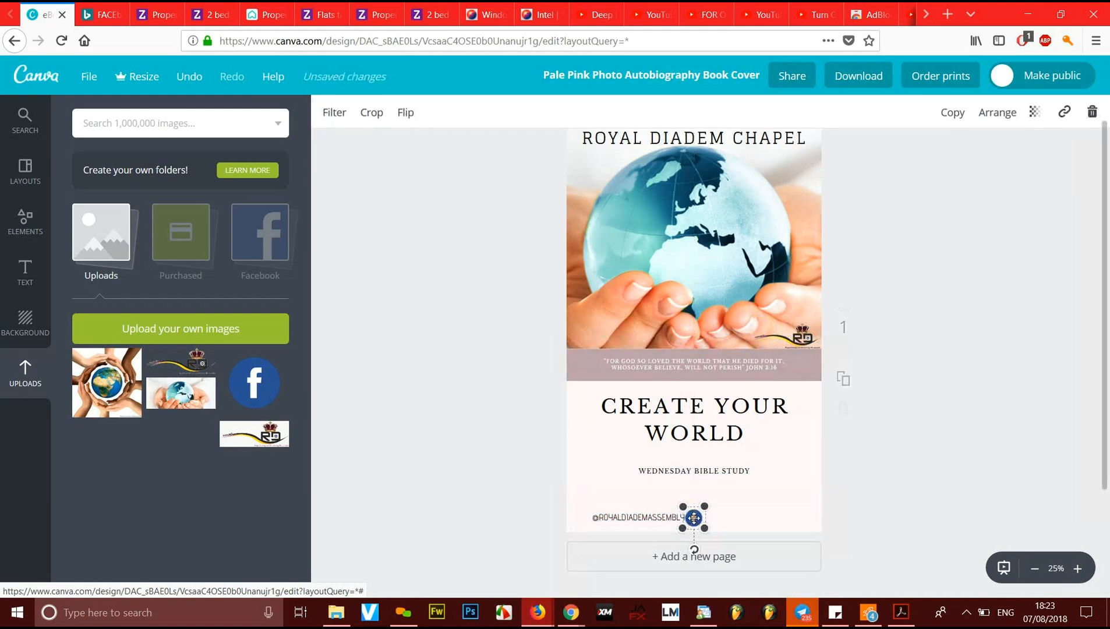
{"action": "key", "text": "ctrl+z"}
{"action": "key", "text": "ctrl+v"}
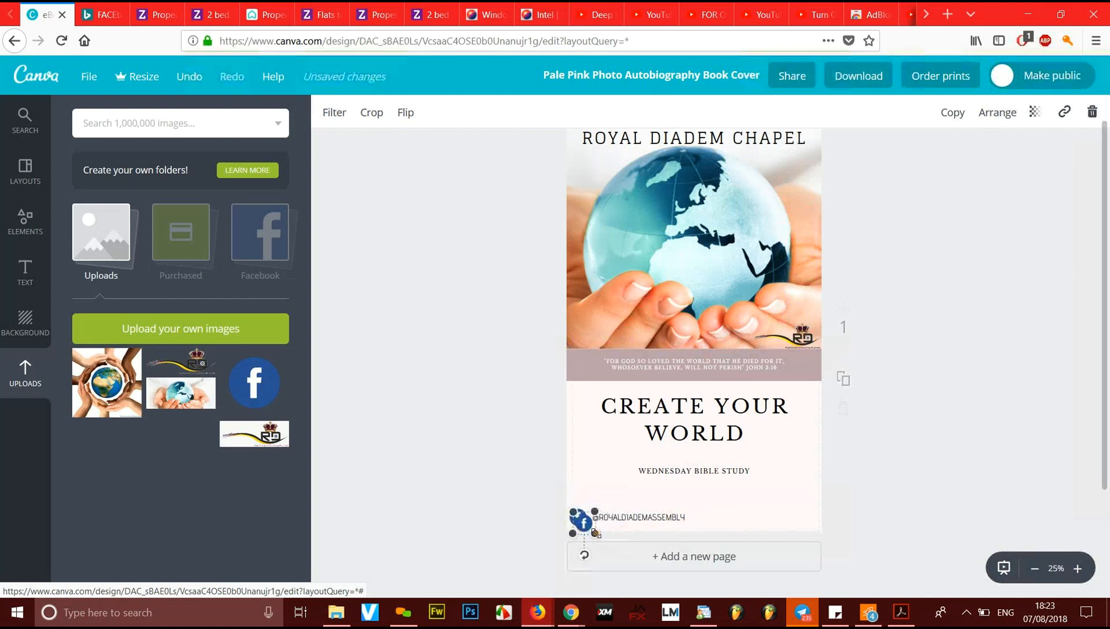
{"action": "left_click_drag", "start_coordinate": [582, 525], "coordinate": [699, 523]}
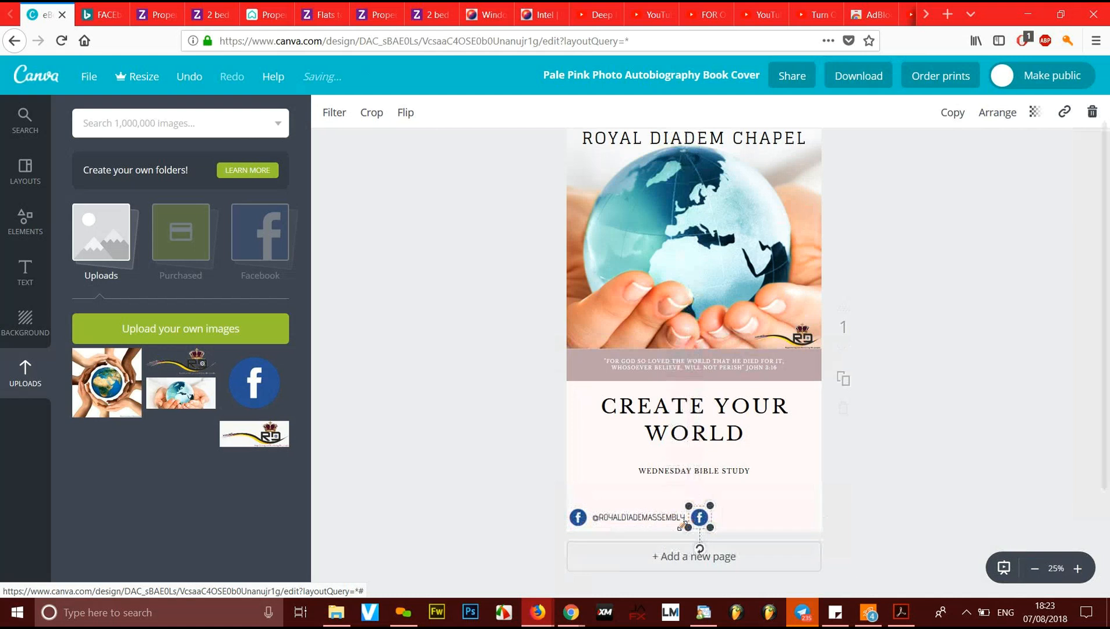
{"action": "left_click", "coordinate": [655, 521]}
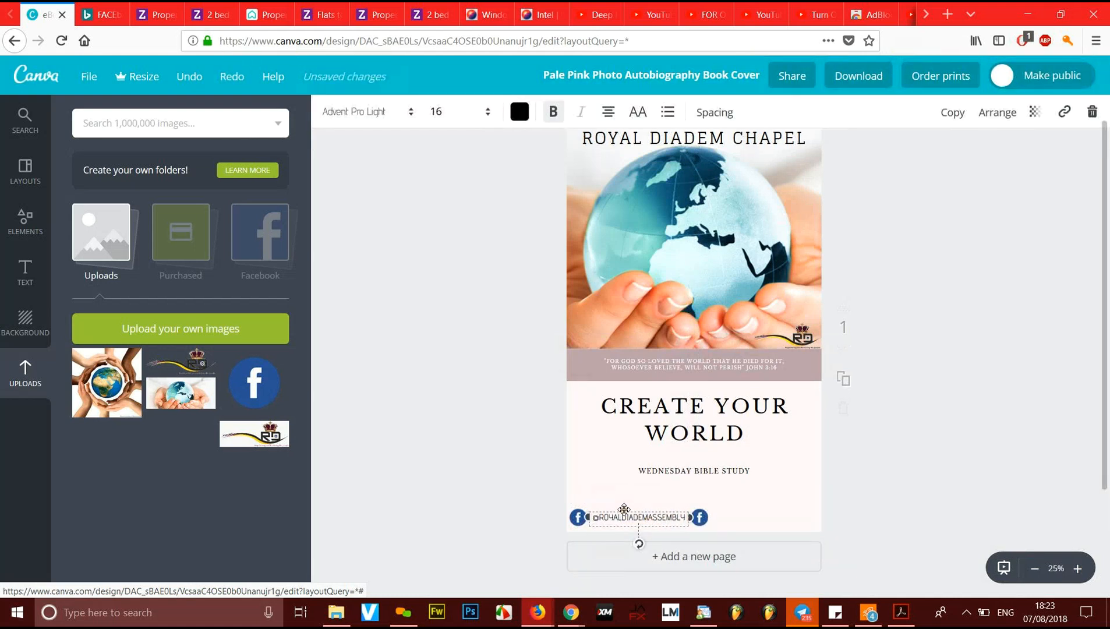
{"action": "left_click_drag", "start_coordinate": [624, 509], "coordinate": [749, 520]}
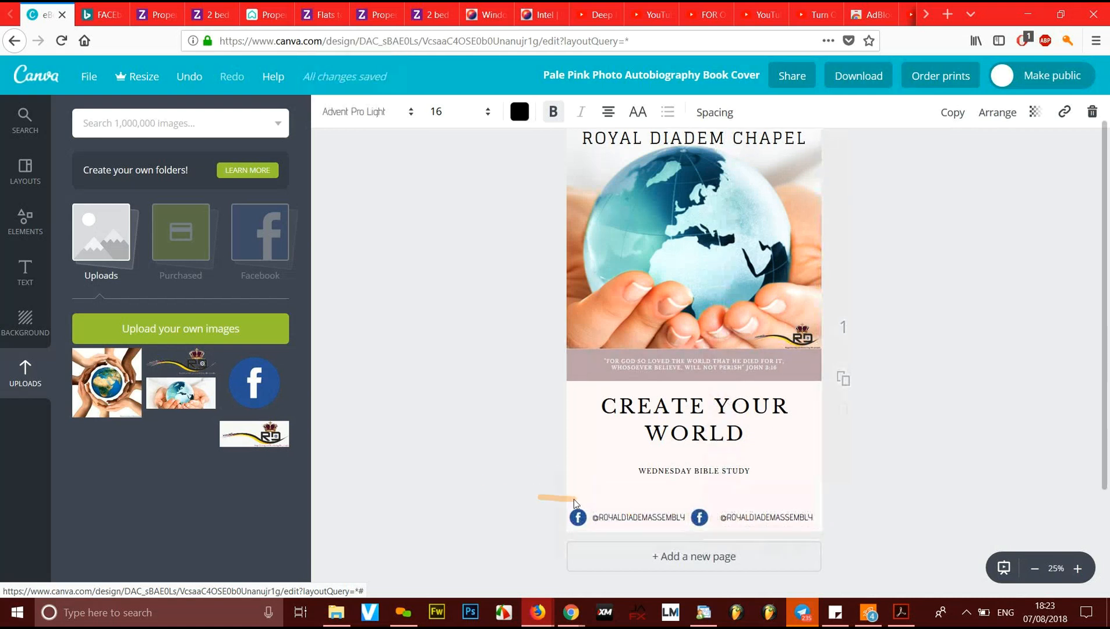
{"action": "left_click", "coordinate": [551, 500]}
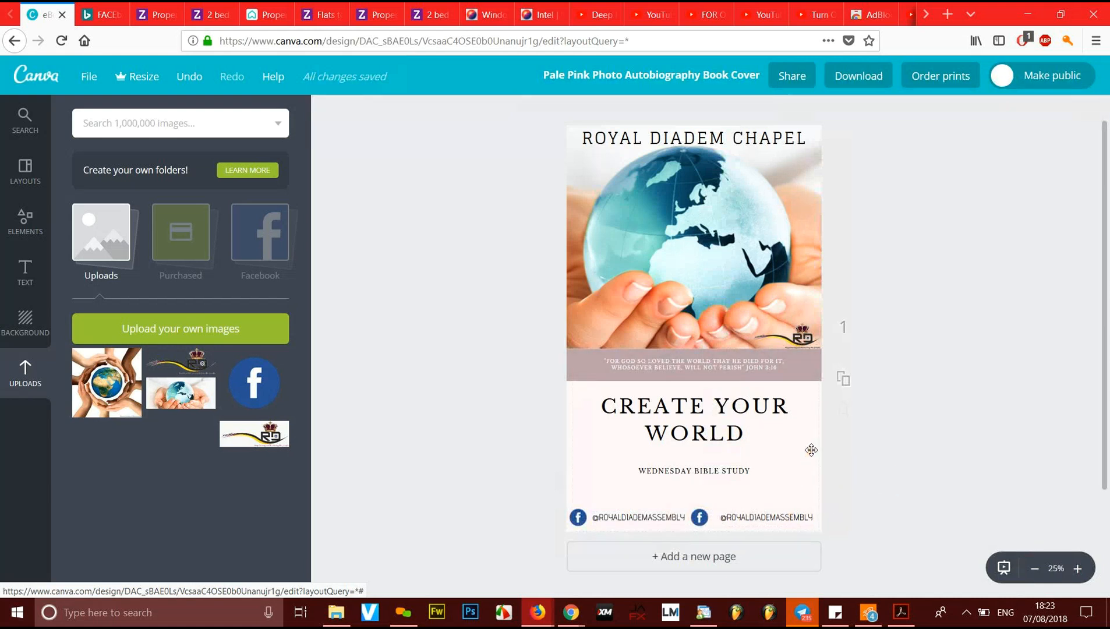
{"action": "scroll", "coordinate": [810, 451], "scroll_direction": "down", "scroll_amount": 3}
{"action": "scroll", "coordinate": [810, 453], "scroll_direction": "up", "scroll_amount": 3}
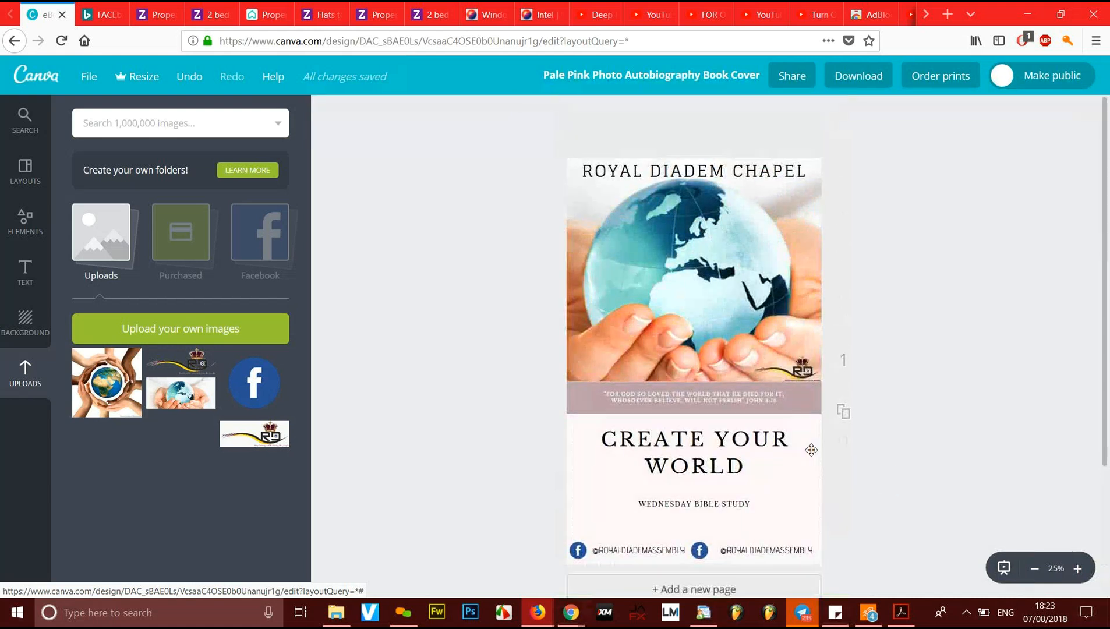
{"action": "scroll", "coordinate": [810, 452], "scroll_direction": "down", "scroll_amount": 2}
{"action": "scroll", "coordinate": [815, 450], "scroll_direction": "up", "scroll_amount": 1}
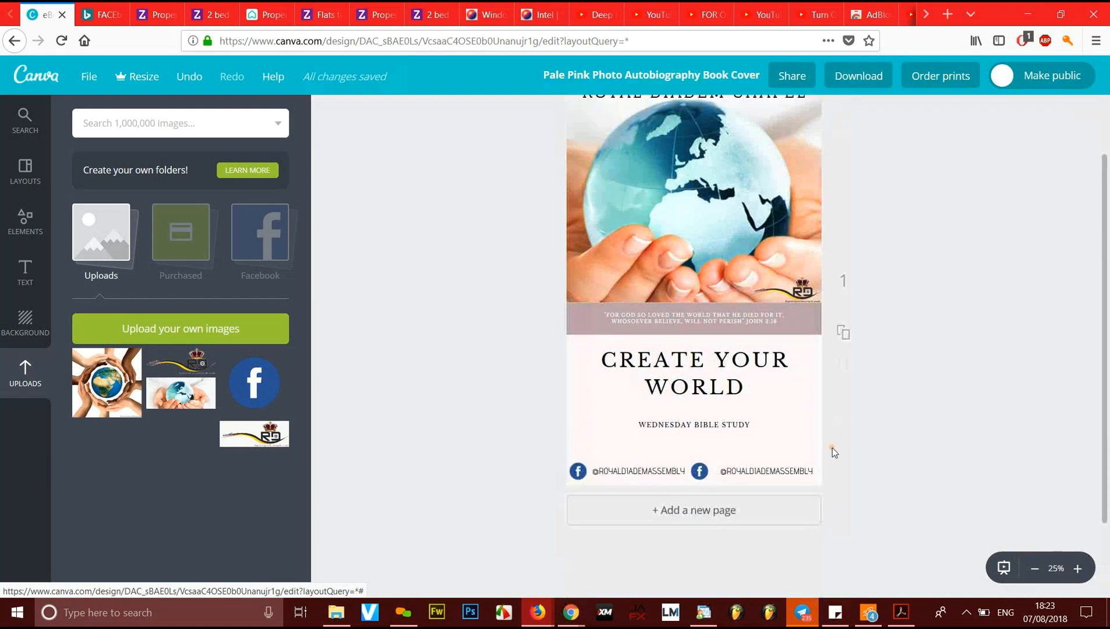
{"action": "scroll", "coordinate": [833, 447], "scroll_direction": "down", "scroll_amount": 2}
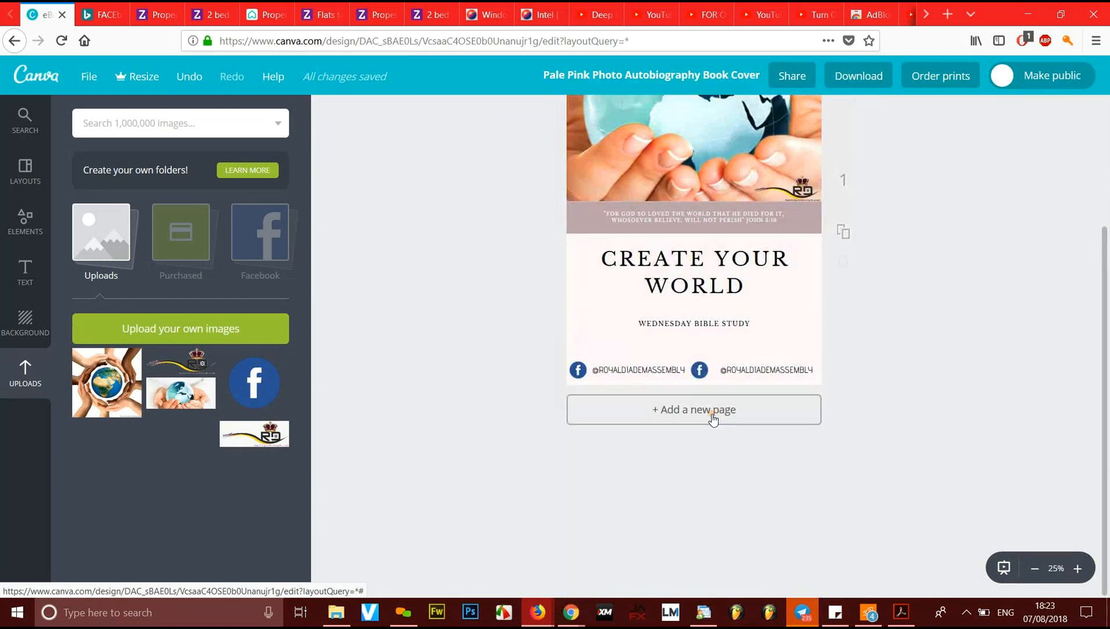
{"action": "scroll", "coordinate": [915, 428], "scroll_direction": "up", "scroll_amount": 3}
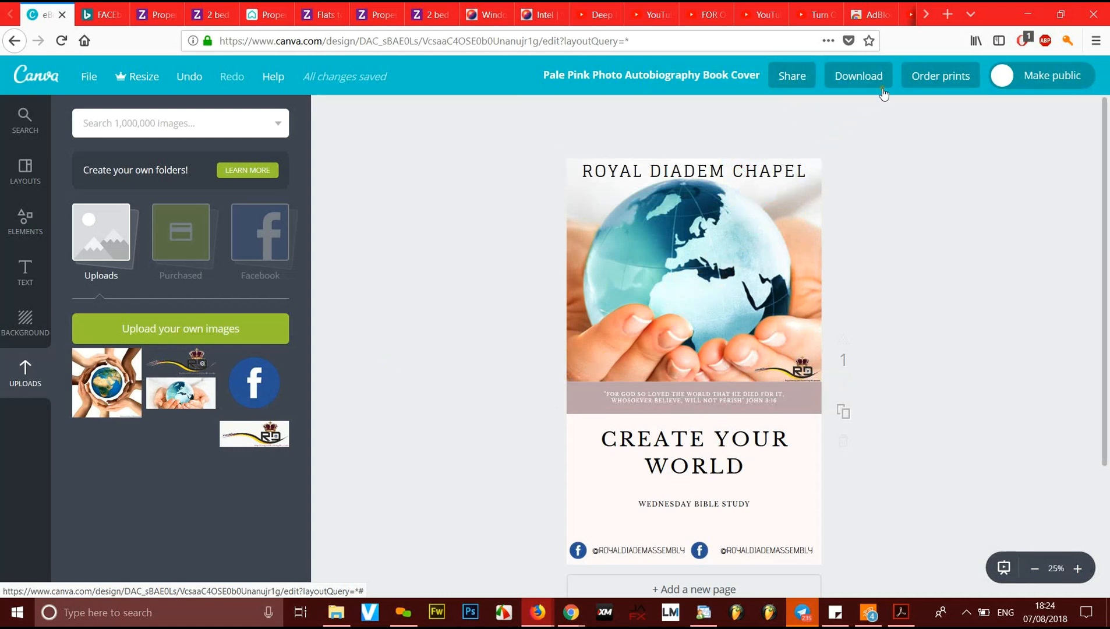
Step: Download the finished book cover with PNG as the file type
{"action": "left_click", "coordinate": [854, 76]}
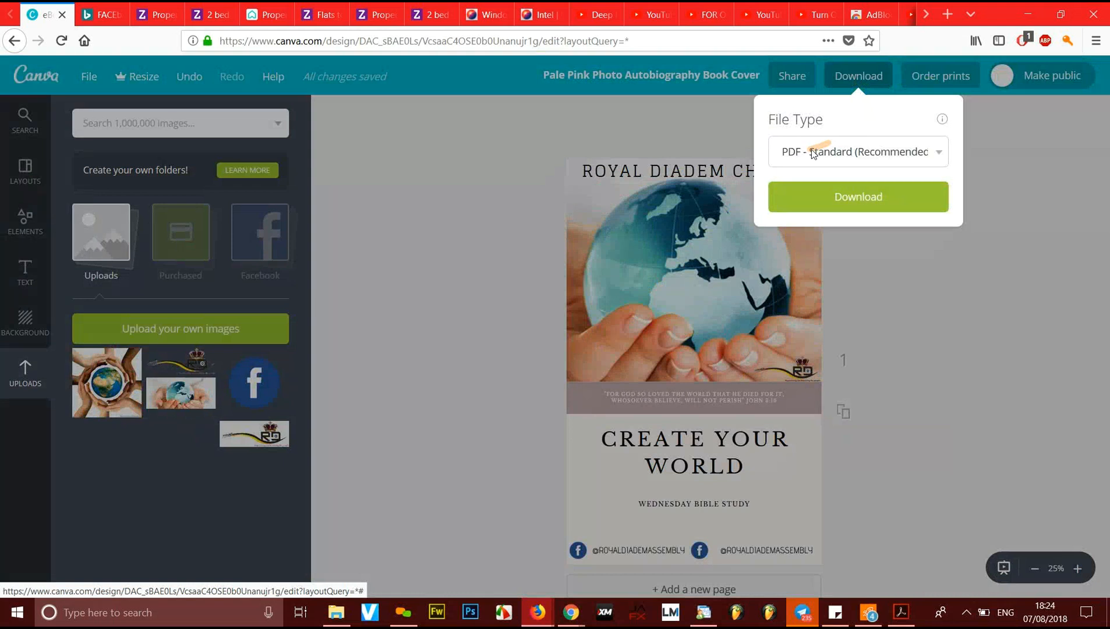
{"action": "left_click", "coordinate": [814, 153]}
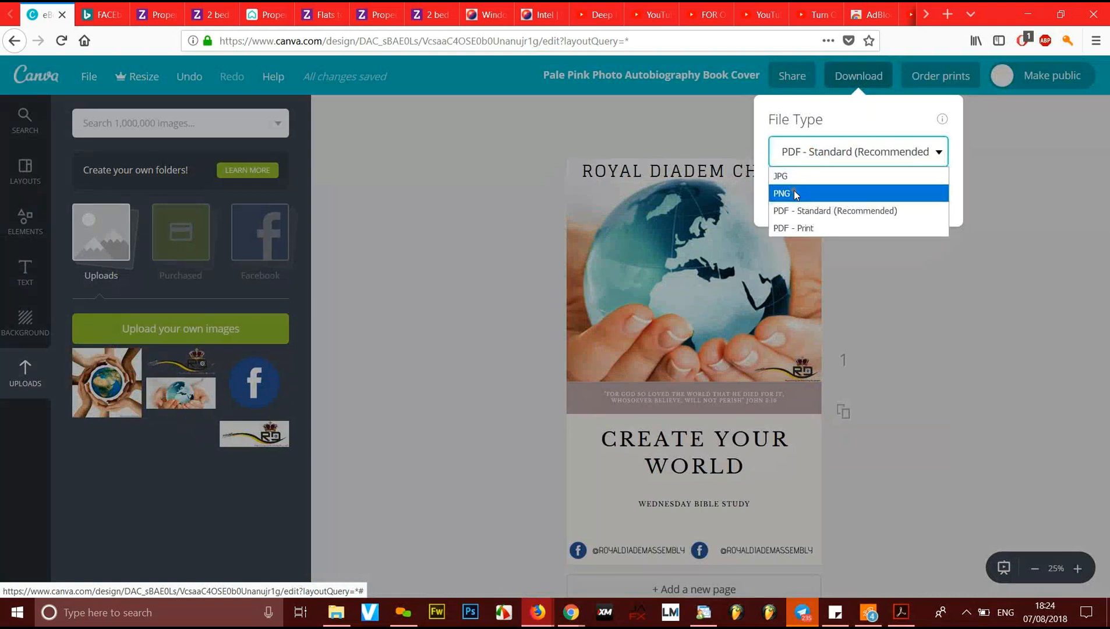
{"action": "left_click", "coordinate": [794, 193]}
{"action": "left_click", "coordinate": [804, 151]}
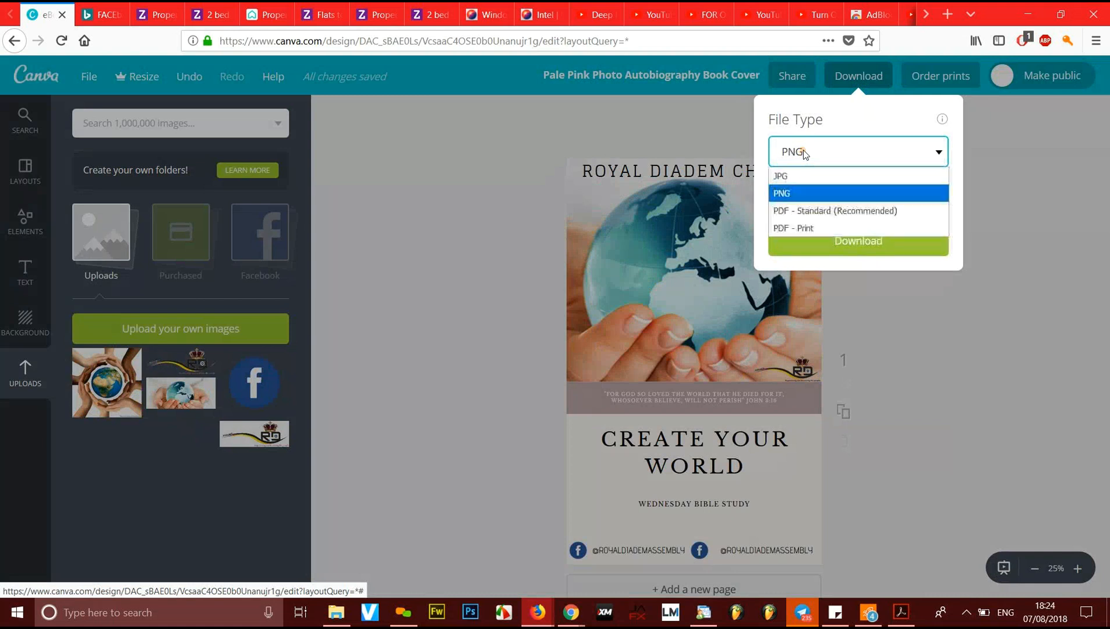
{"action": "left_click", "coordinate": [798, 195]}
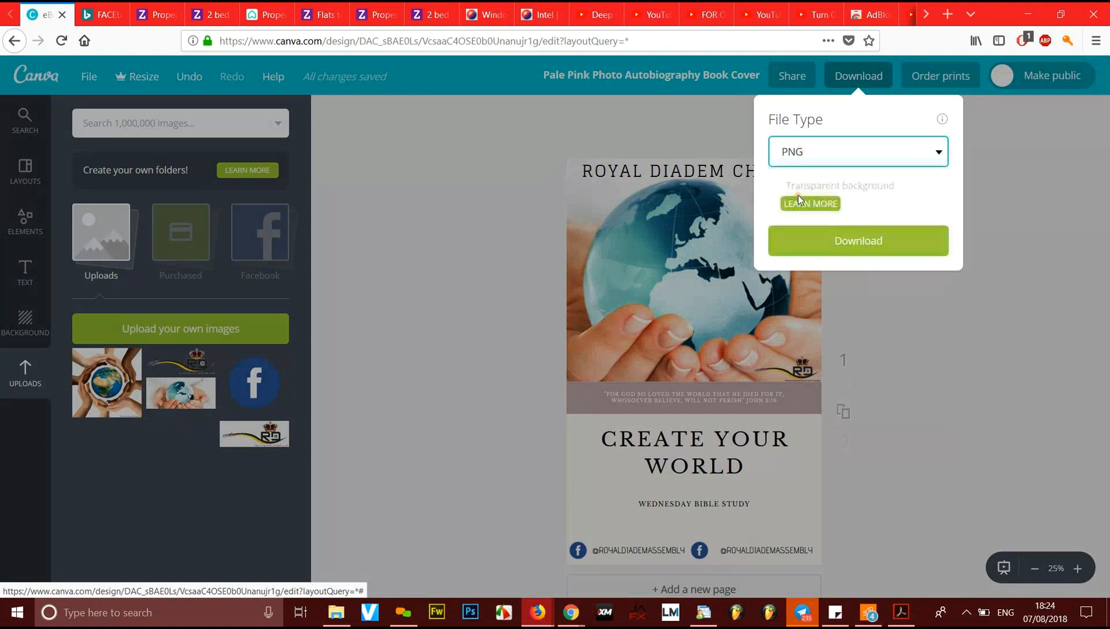
{"action": "left_click", "coordinate": [811, 152]}
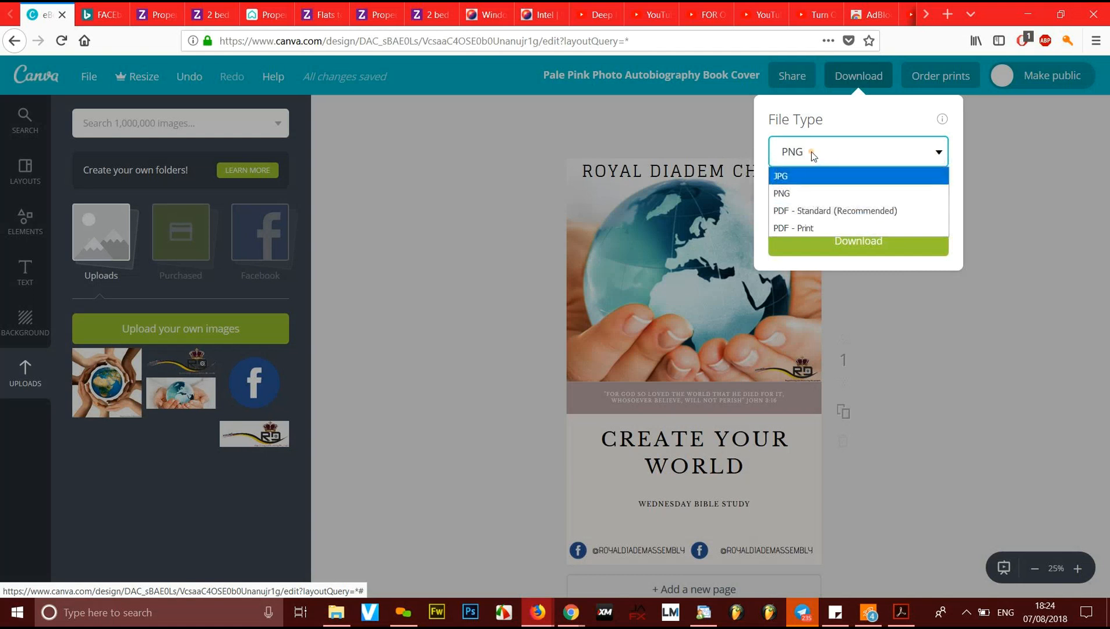
{"action": "left_click", "coordinate": [795, 193]}
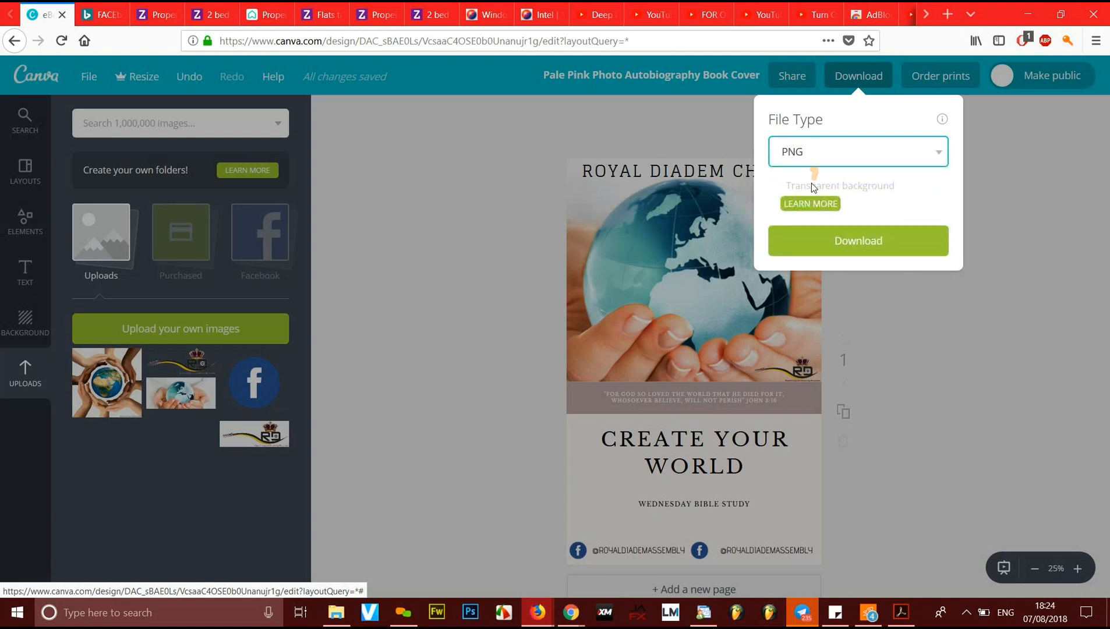
{"action": "left_click", "coordinate": [834, 242]}
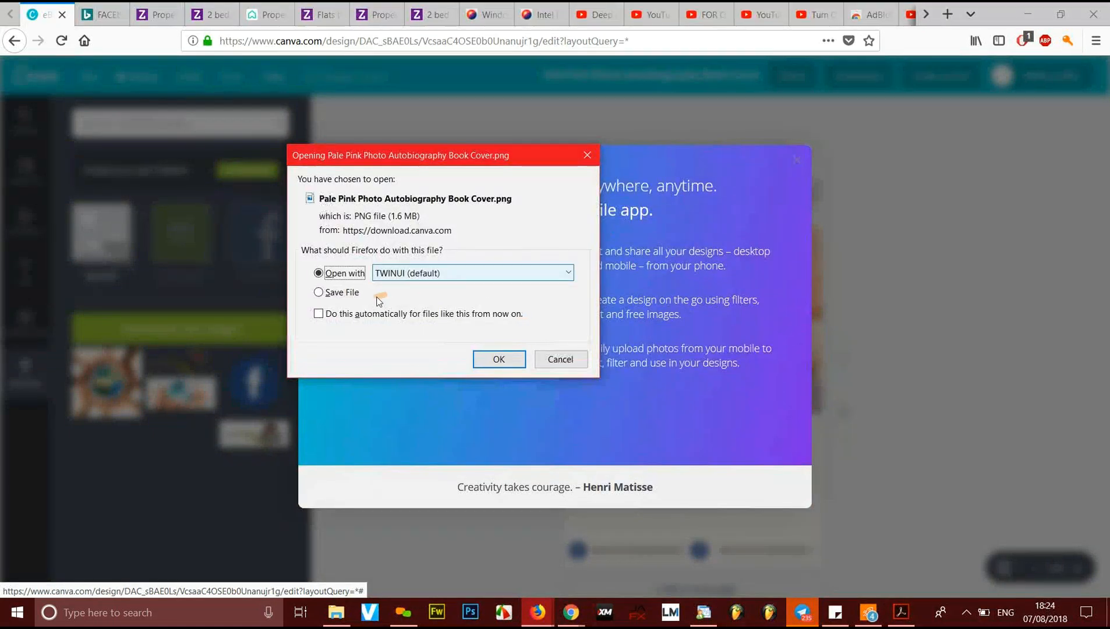
Step: Choose to save the downloaded Pale Pink Photo Autobiography Book Cover.png to disk and confirm
{"action": "left_click", "coordinate": [444, 274]}
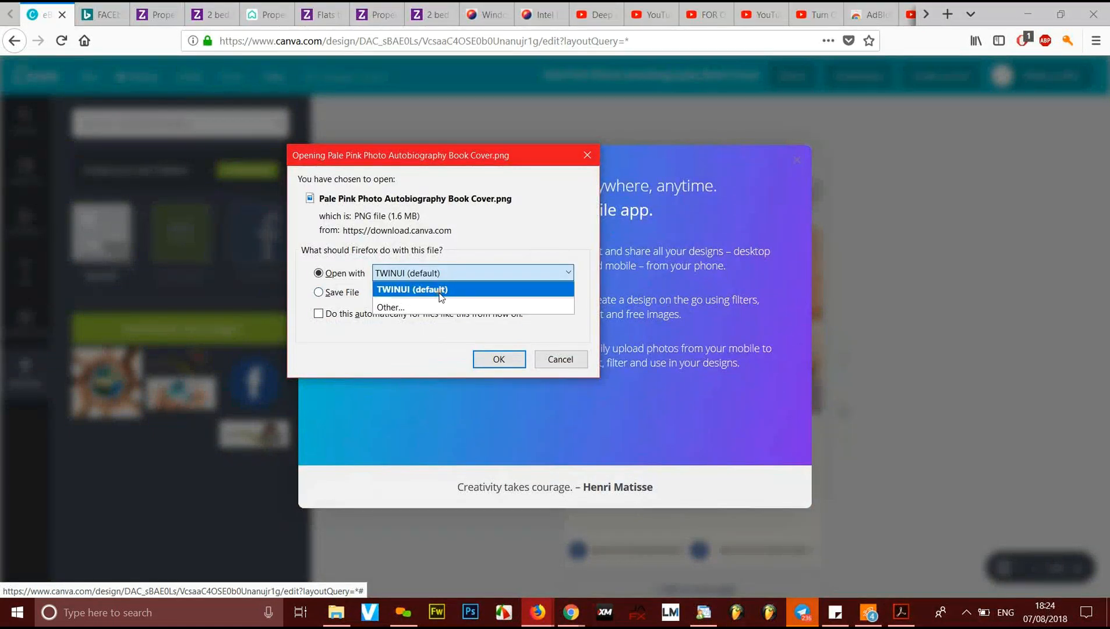
{"action": "left_click", "coordinate": [344, 296]}
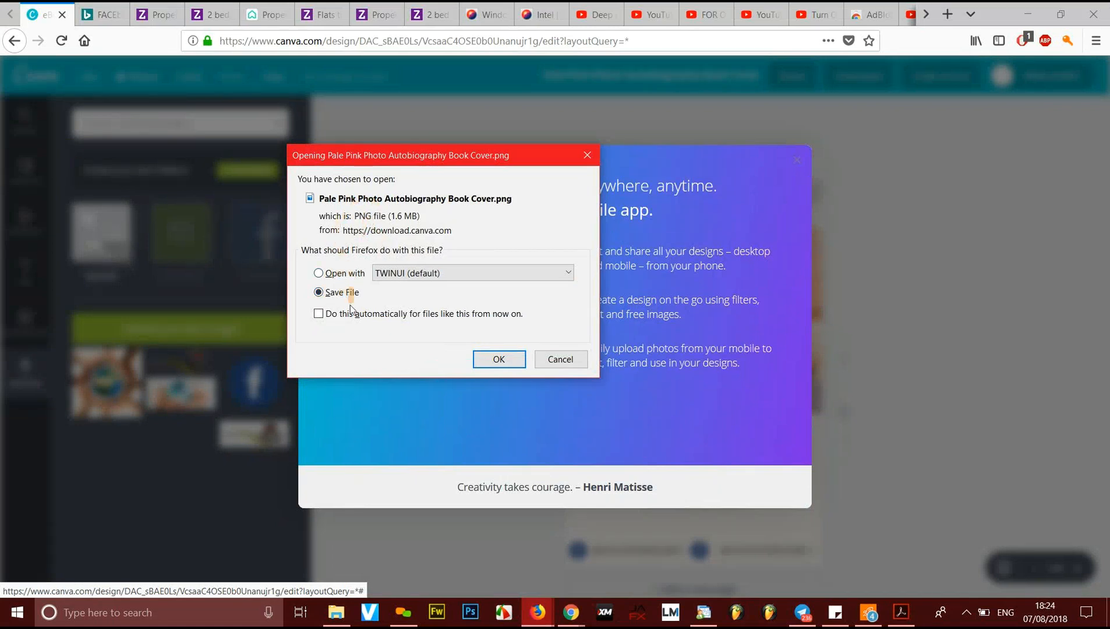
{"action": "left_click", "coordinate": [499, 358]}
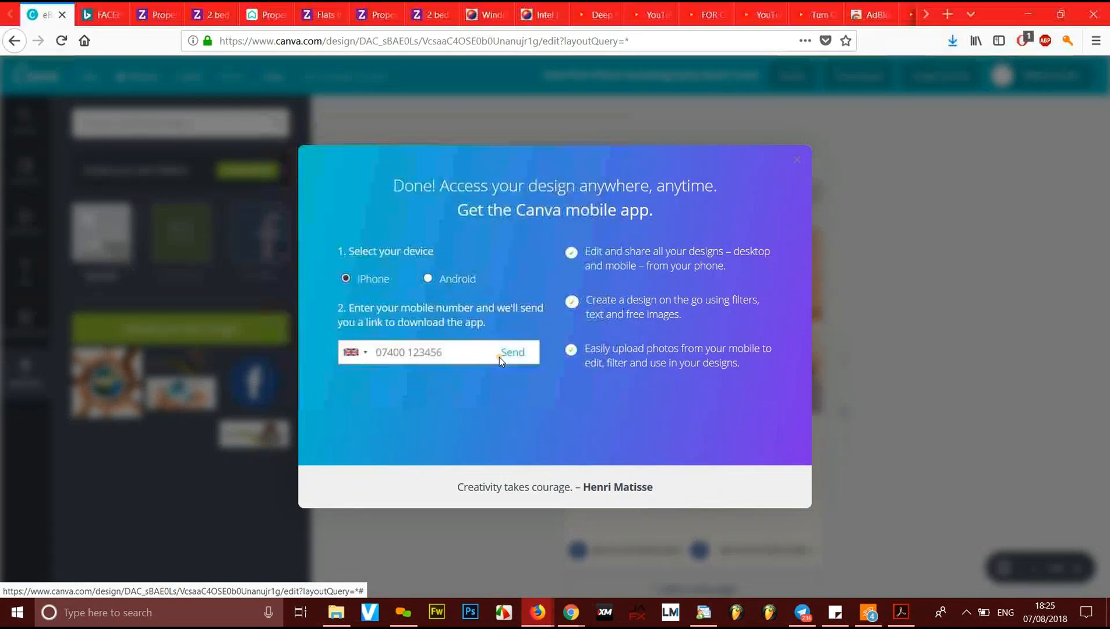
Step: Open the downloaded book cover PNG from the Downloads folder to check it in the photo viewer, then close the viewer
{"action": "left_click", "coordinate": [951, 41]}
{"action": "left_click", "coordinate": [950, 78]}
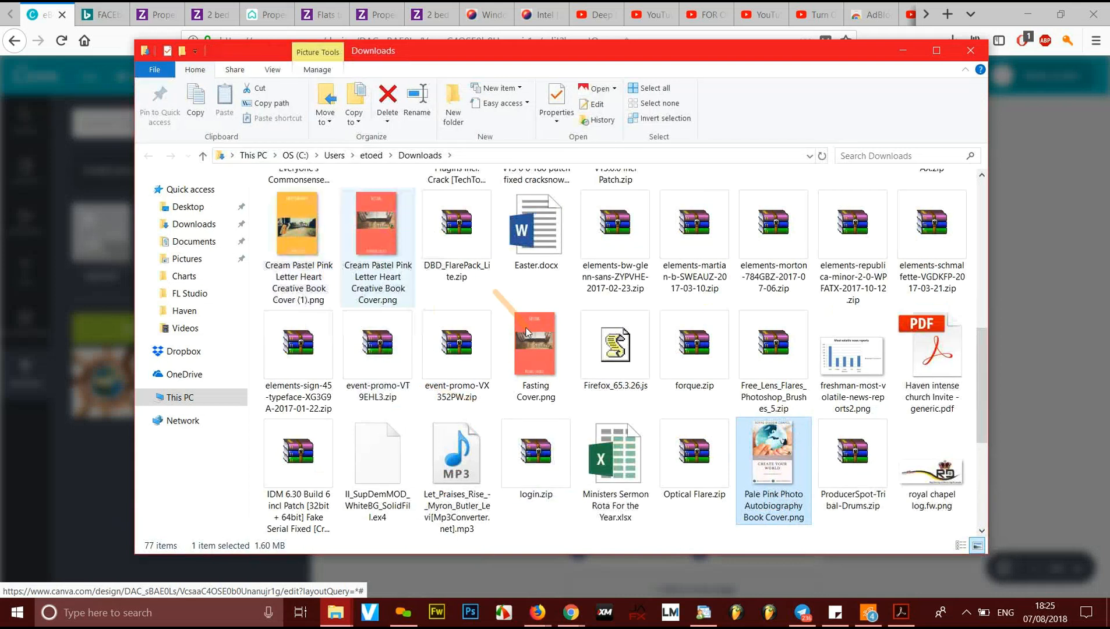
{"action": "double_click", "coordinate": [773, 454]}
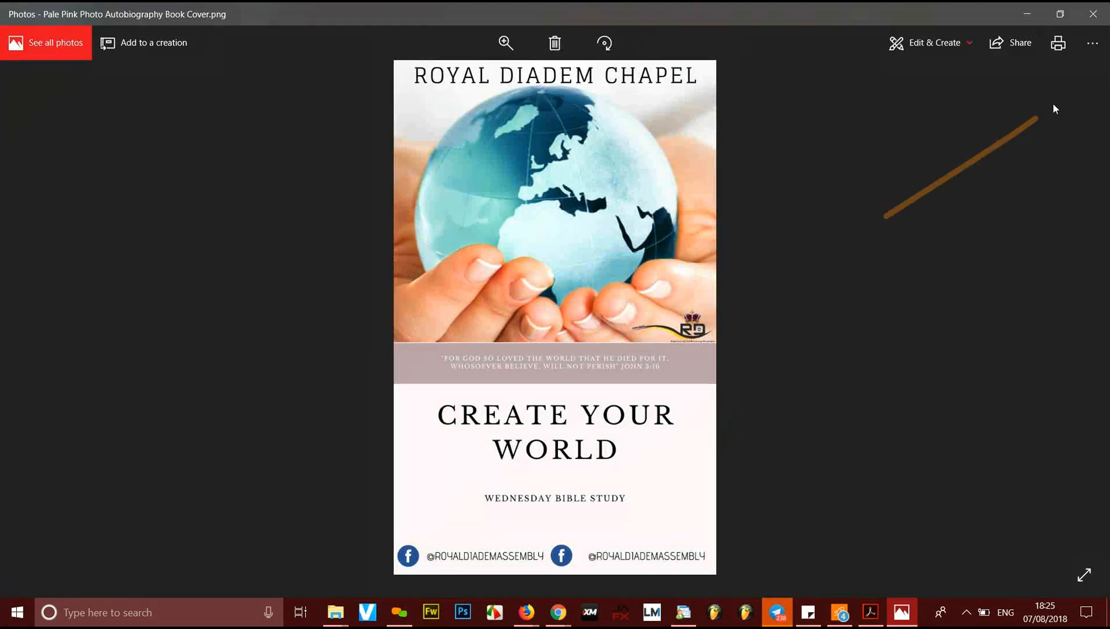
{"action": "left_click", "coordinate": [1094, 15]}
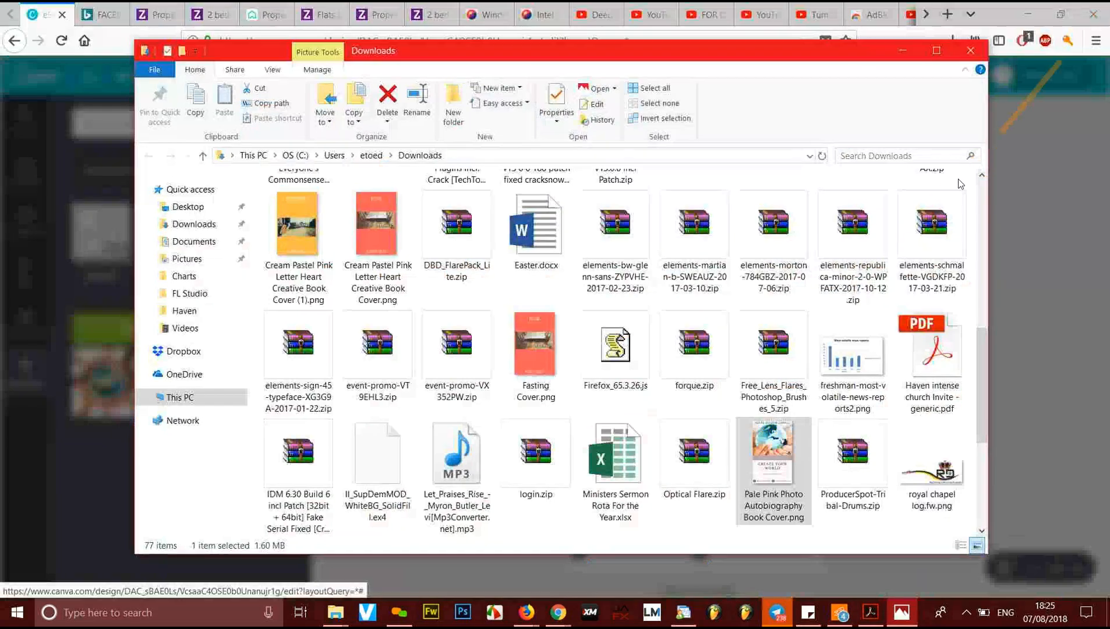
Step: Switch to Word, create a blank document and insert a blank page in it
{"action": "left_click", "coordinate": [133, 617]}
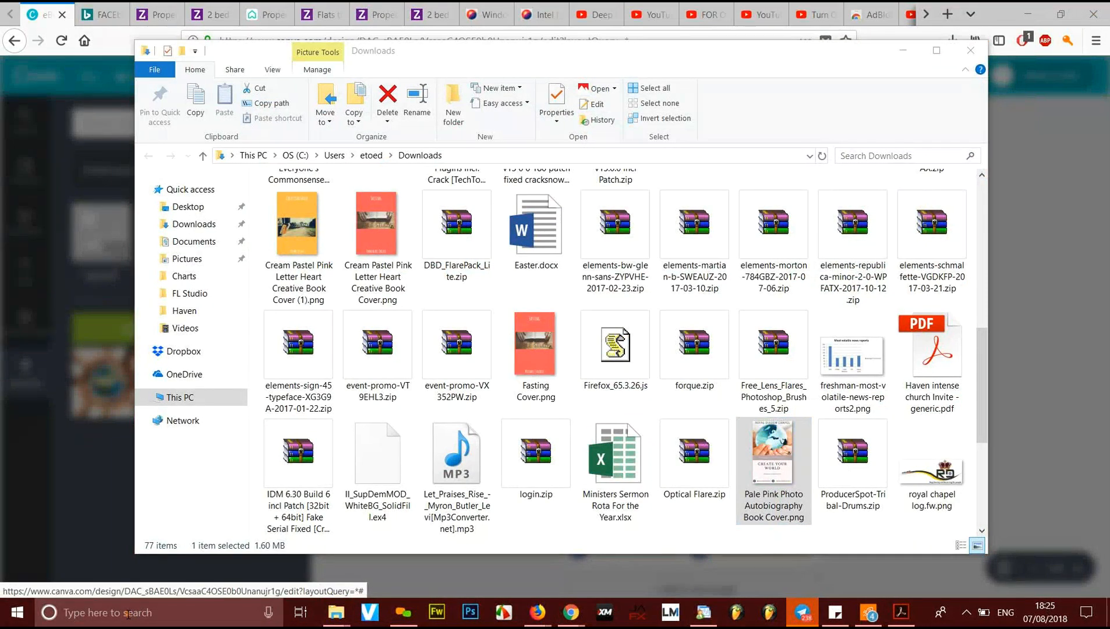
{"action": "type", "text": "O"}
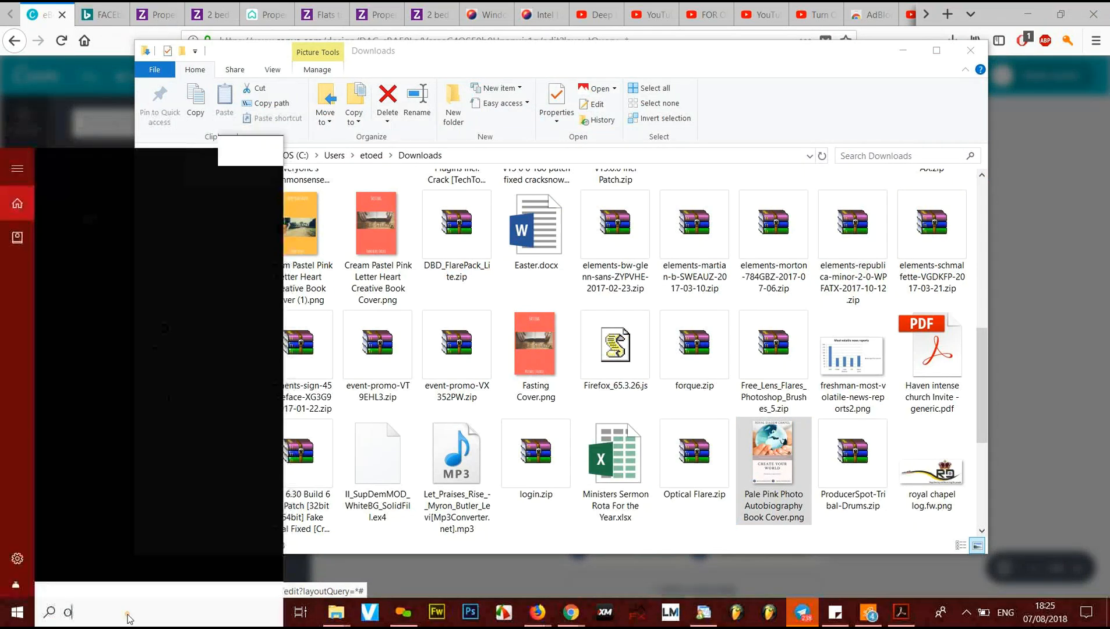
{"action": "key", "text": "BackSpace"}
{"action": "type", "text": "WORD"}
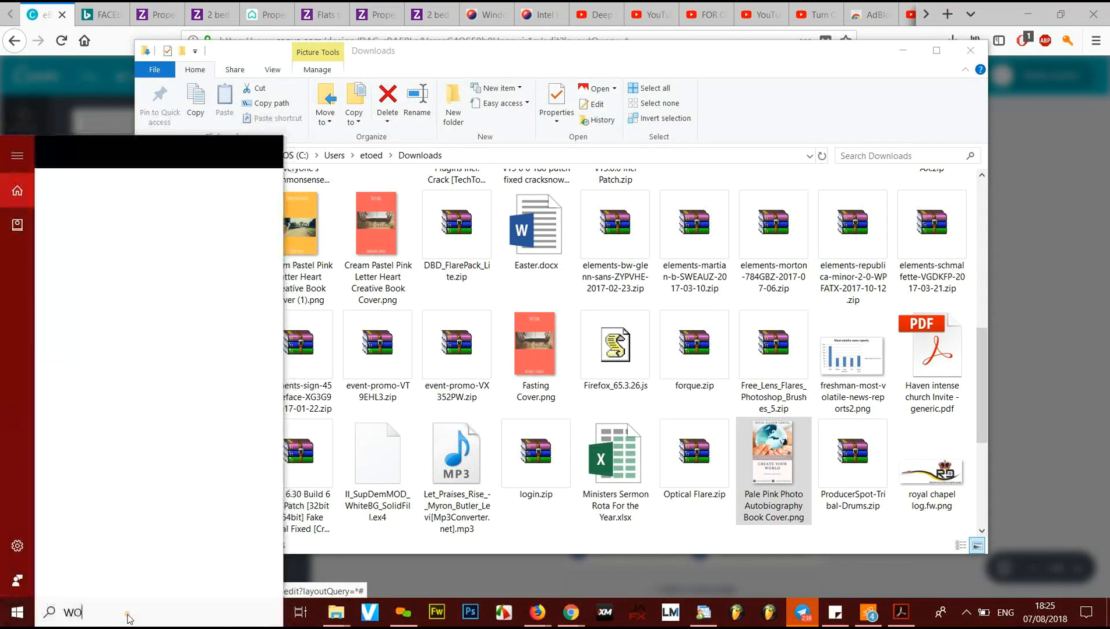
{"action": "key", "text": "Return"}
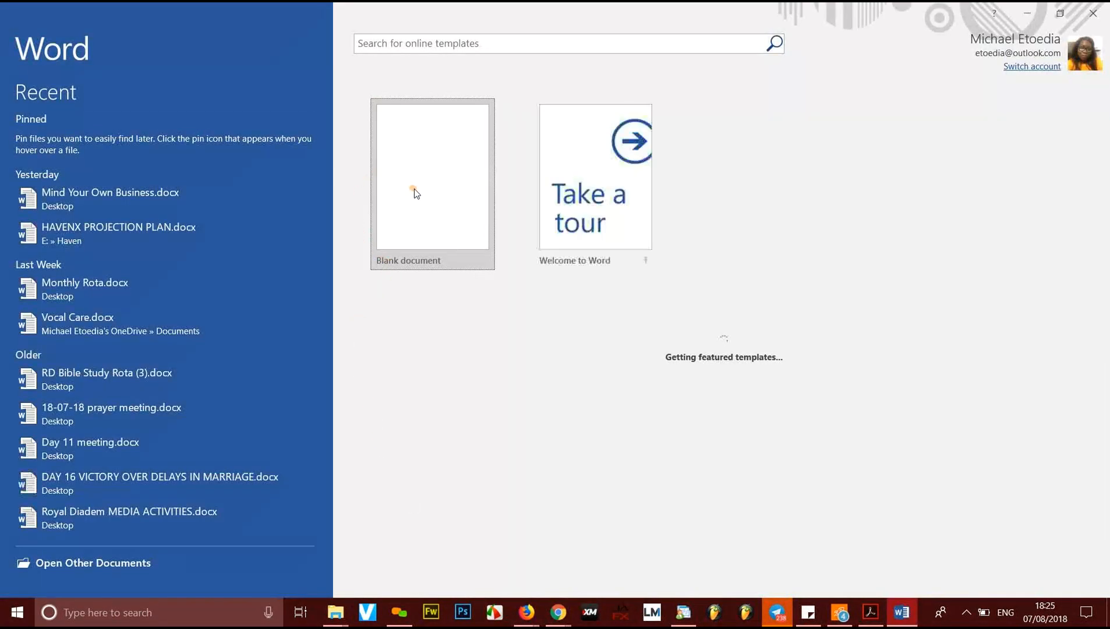
{"action": "left_click", "coordinate": [417, 192]}
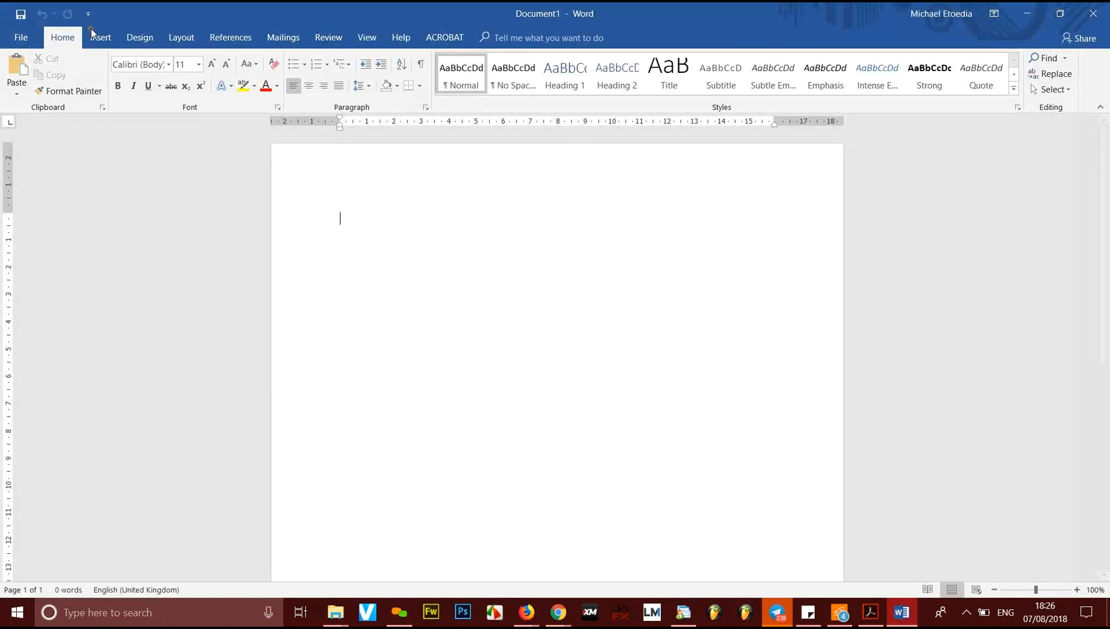
{"action": "left_click", "coordinate": [99, 38]}
{"action": "left_click", "coordinate": [44, 85]}
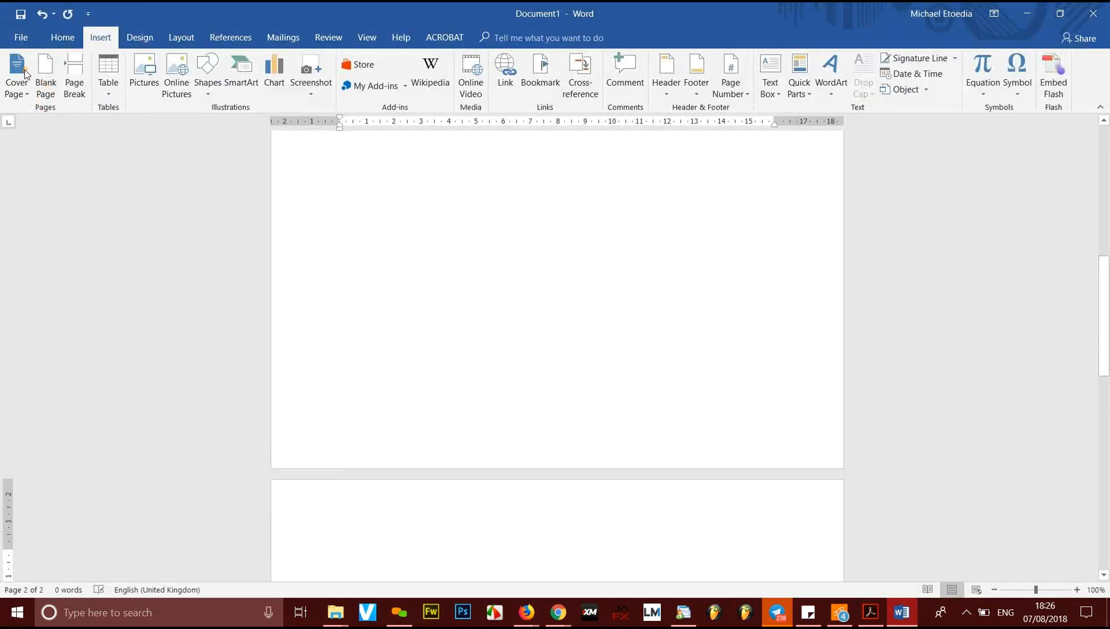
Step: Browse Word's built-in cover page designs and return to the document's first page without inserting one
{"action": "left_click", "coordinate": [17, 79]}
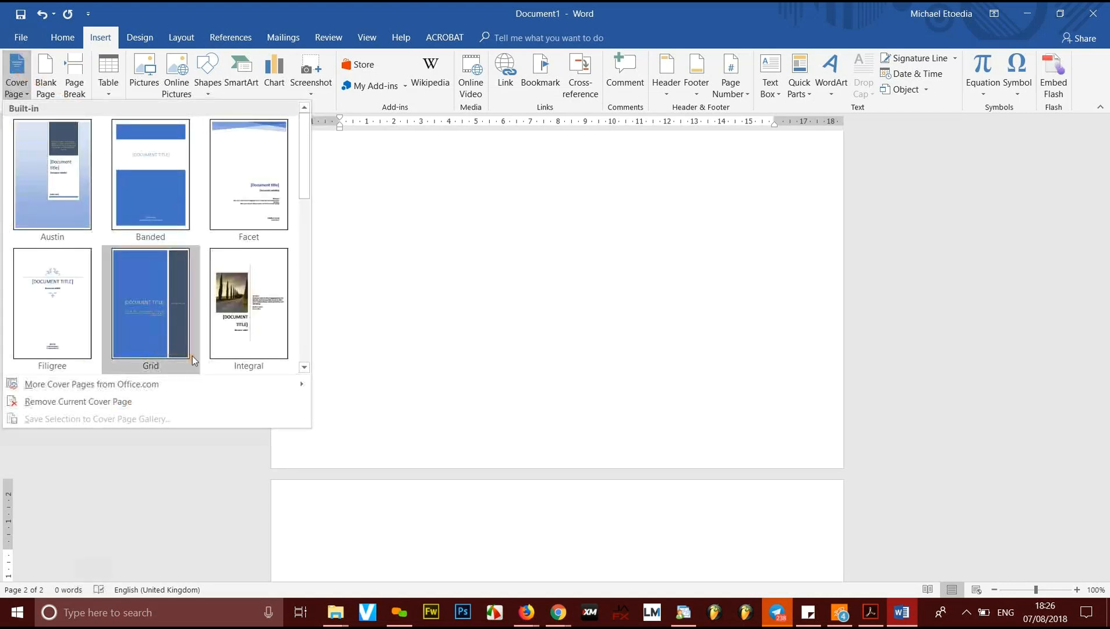
{"action": "scroll", "coordinate": [304, 245], "scroll_direction": "down", "scroll_amount": 3}
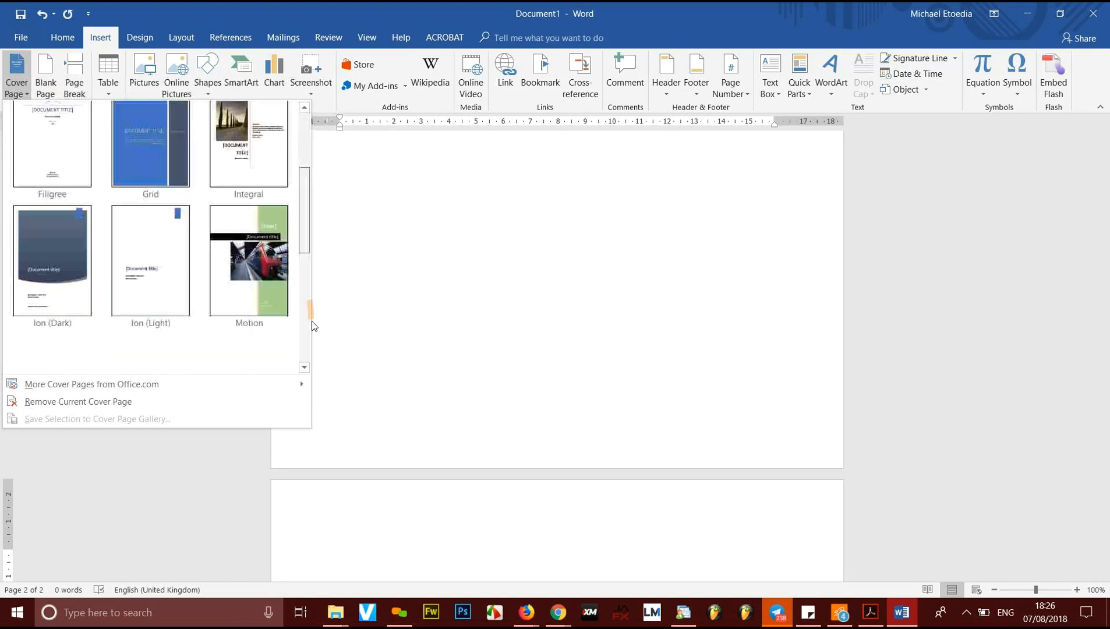
{"action": "scroll", "coordinate": [296, 351], "scroll_direction": "down", "scroll_amount": 1}
{"action": "scroll", "coordinate": [300, 367], "scroll_direction": "down", "scroll_amount": 5}
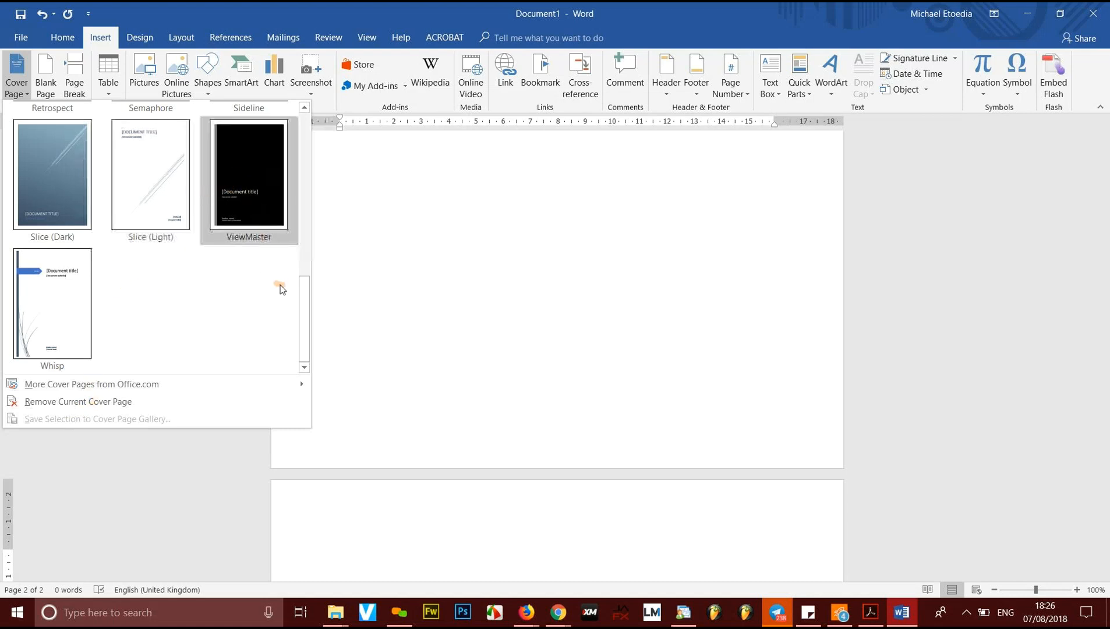
{"action": "scroll", "coordinate": [297, 189], "scroll_direction": "up", "scroll_amount": 1}
{"action": "scroll", "coordinate": [297, 190], "scroll_direction": "up", "scroll_amount": 5}
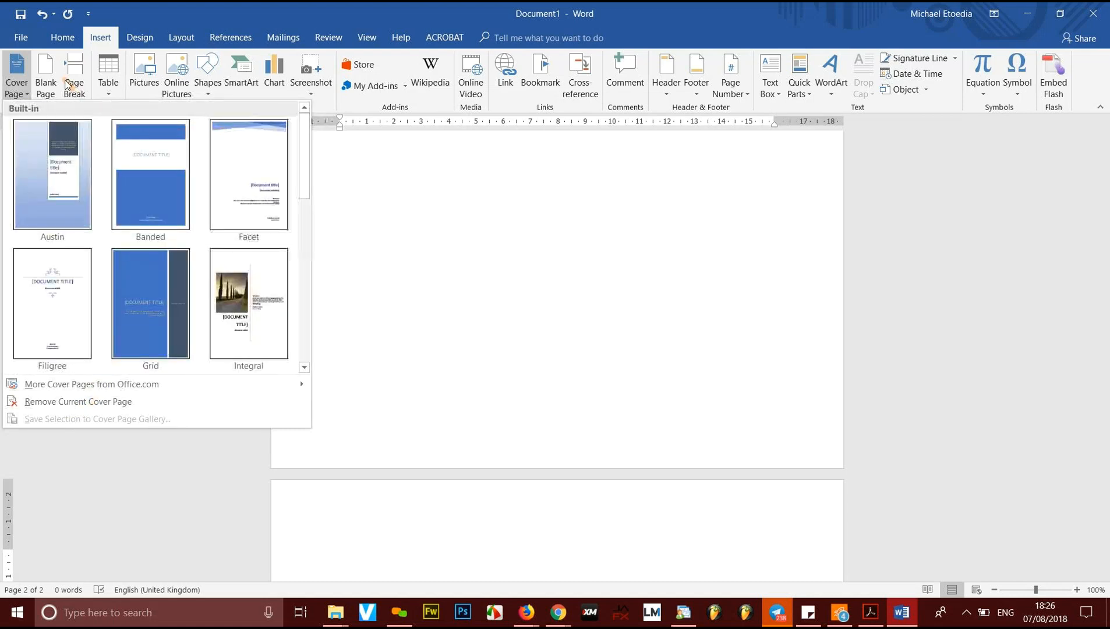
{"action": "left_click", "coordinate": [26, 33]}
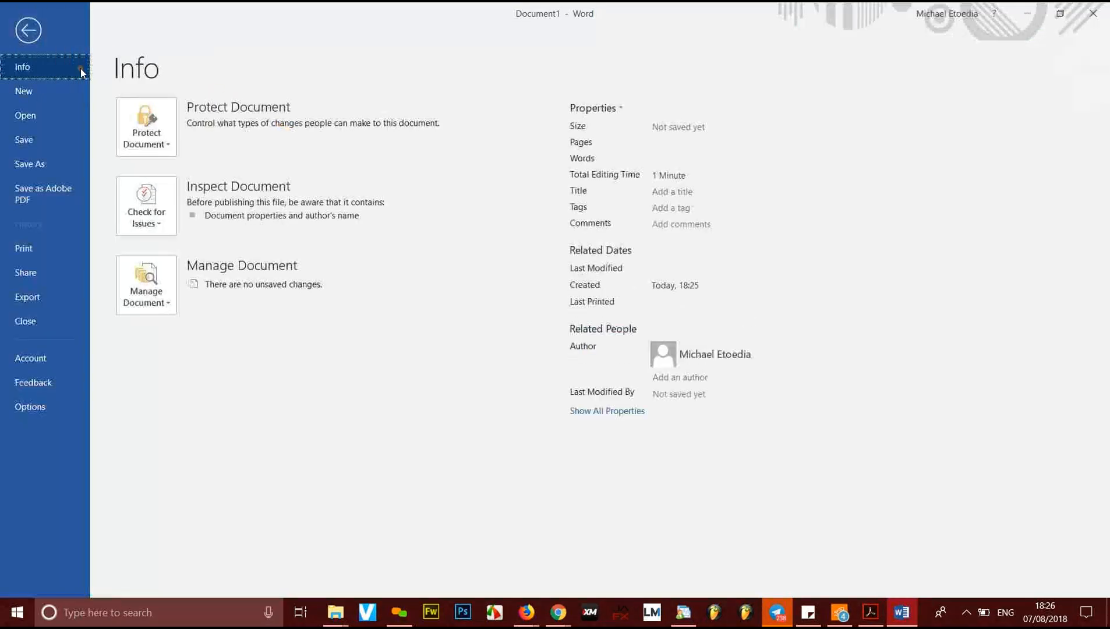
{"action": "left_click", "coordinate": [28, 34]}
{"action": "left_click", "coordinate": [46, 79]}
{"action": "scroll", "coordinate": [553, 260], "scroll_direction": "up", "scroll_amount": 1}
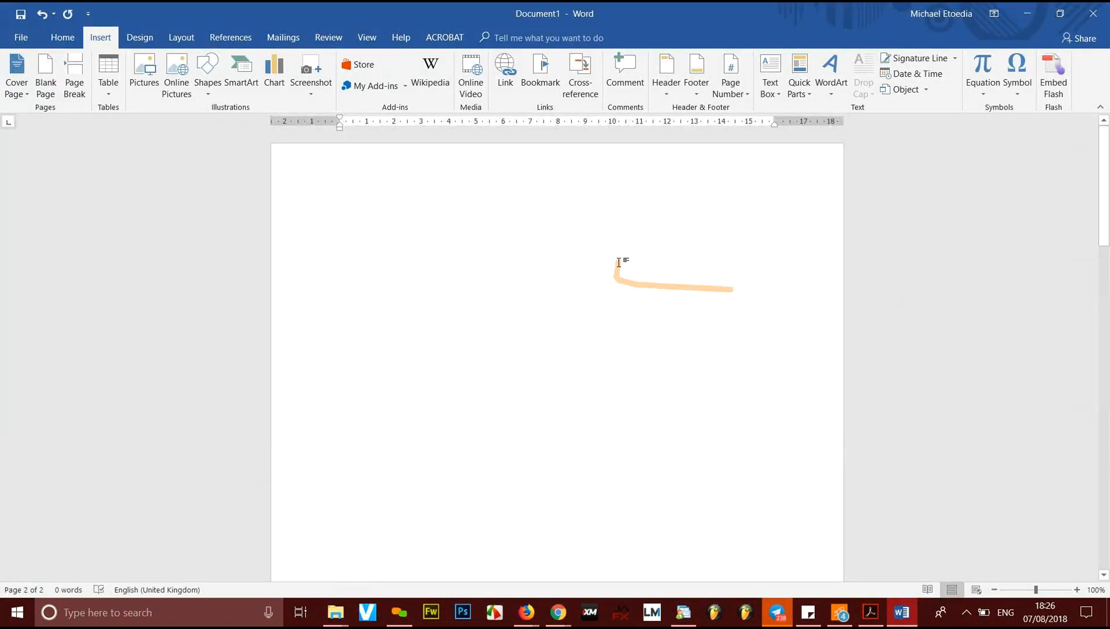
Step: Insert Pale Pink Photo Autobiography Book Cover.png from the Downloads folder as a picture on the first page
{"action": "left_click", "coordinate": [311, 196]}
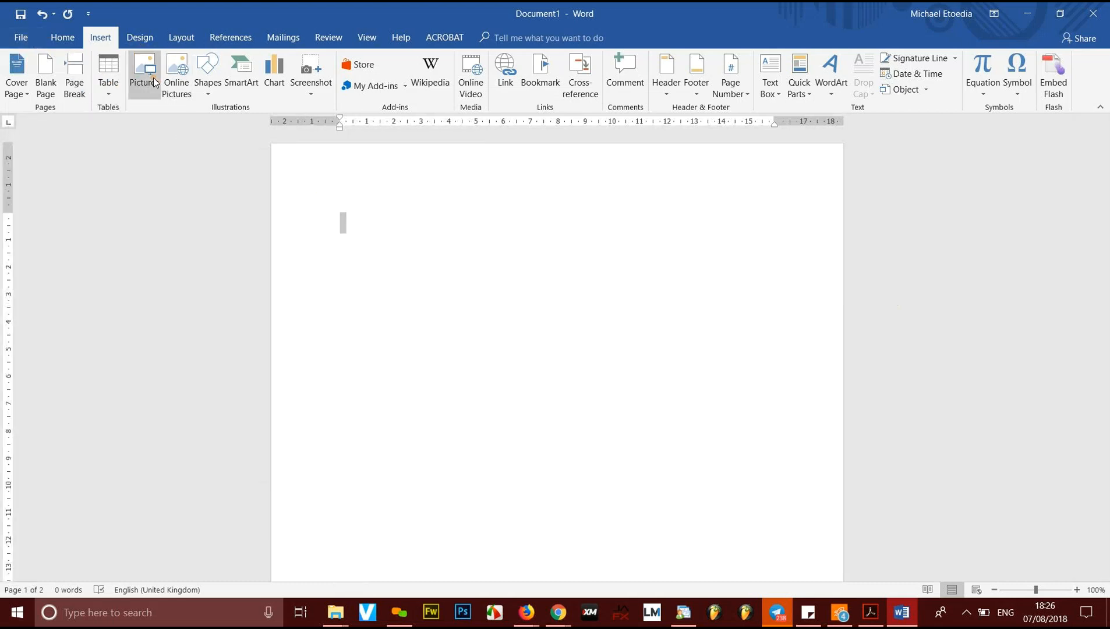
{"action": "left_click", "coordinate": [21, 37]}
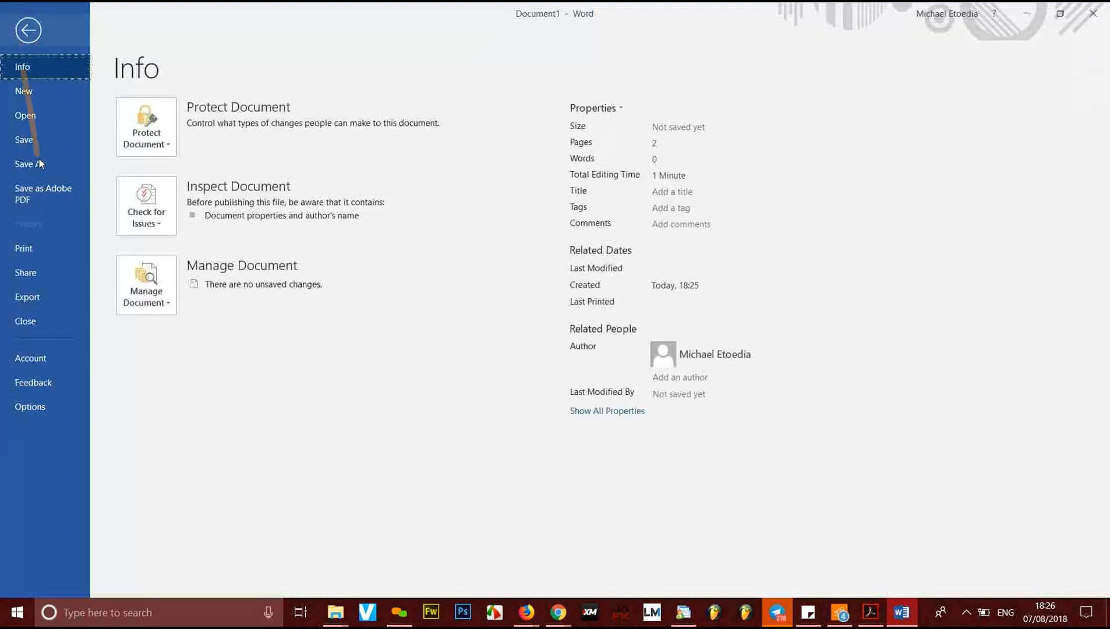
{"action": "left_click", "coordinate": [29, 30]}
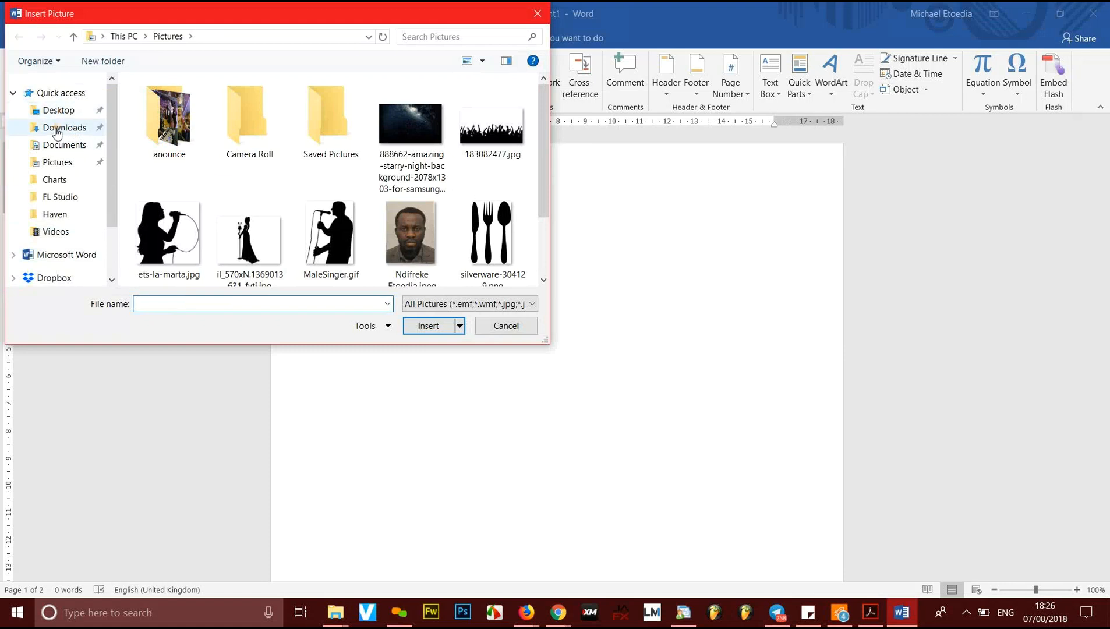
{"action": "left_click", "coordinate": [61, 145]}
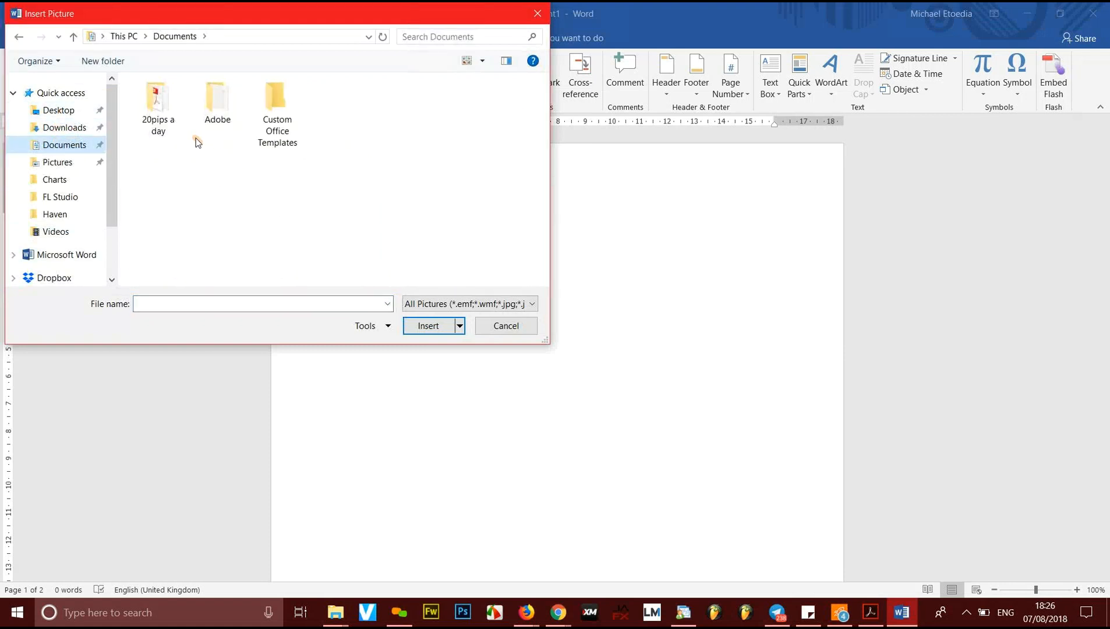
{"action": "scroll", "coordinate": [201, 190], "scroll_direction": "down", "scroll_amount": 1}
{"action": "left_click", "coordinate": [63, 127]}
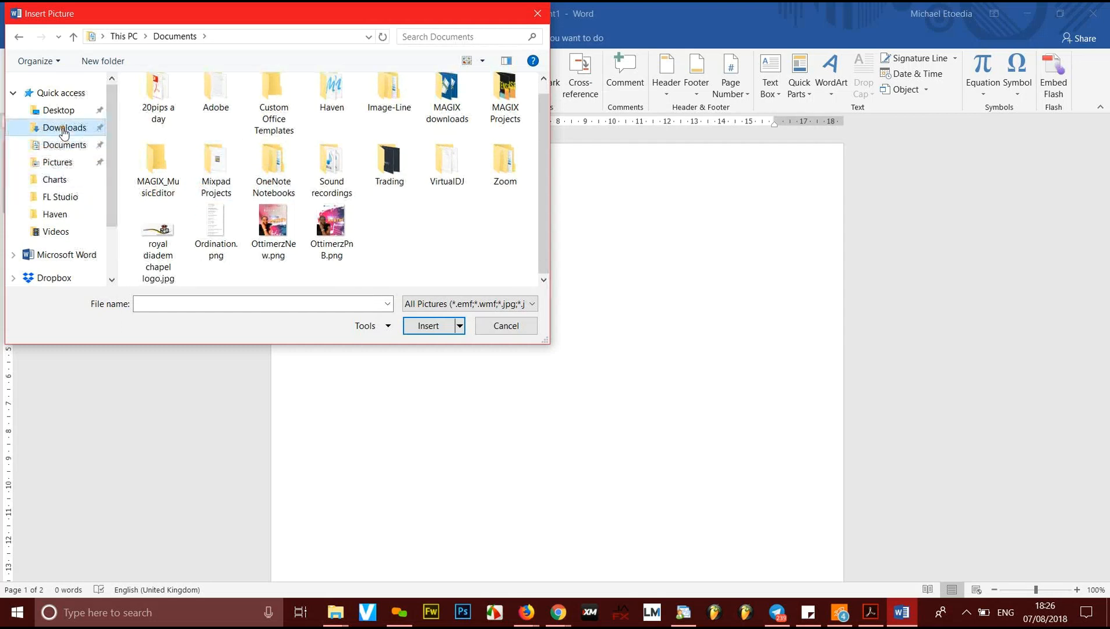
{"action": "scroll", "coordinate": [332, 189], "scroll_direction": "down", "scroll_amount": 15}
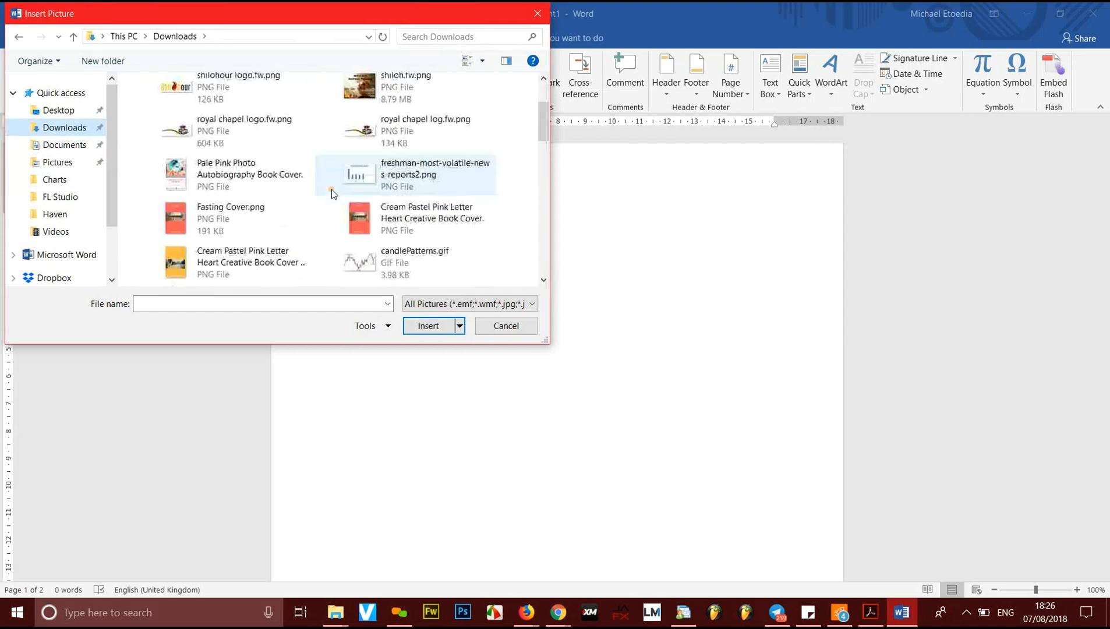
{"action": "scroll", "coordinate": [332, 189], "scroll_direction": "up", "scroll_amount": 10}
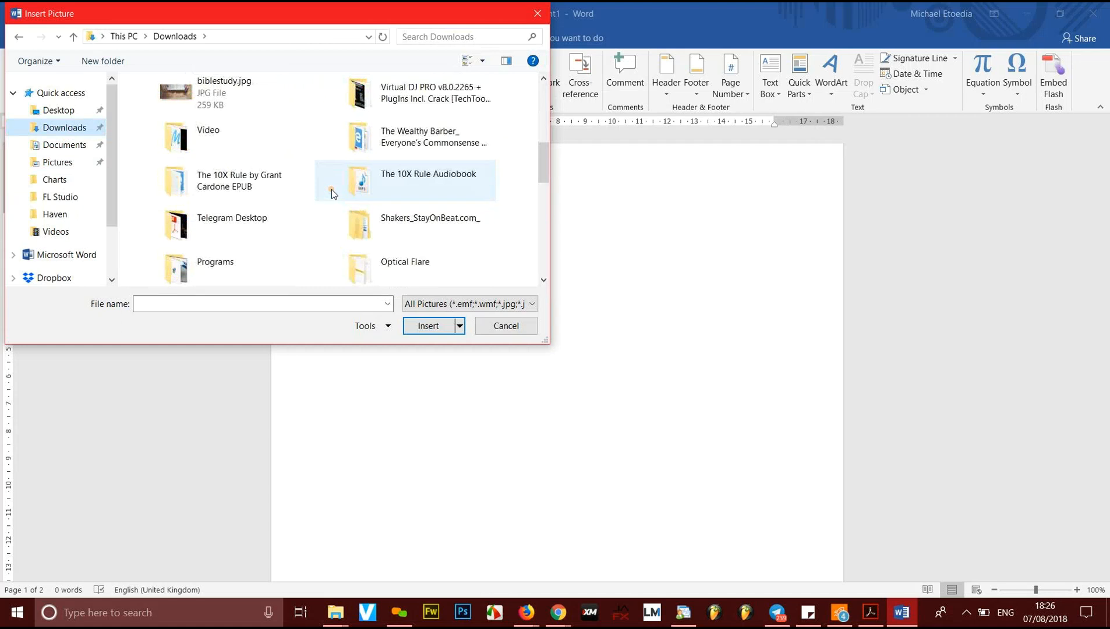
{"action": "scroll", "coordinate": [331, 190], "scroll_direction": "up", "scroll_amount": 3}
{"action": "double_click", "coordinate": [250, 219]}
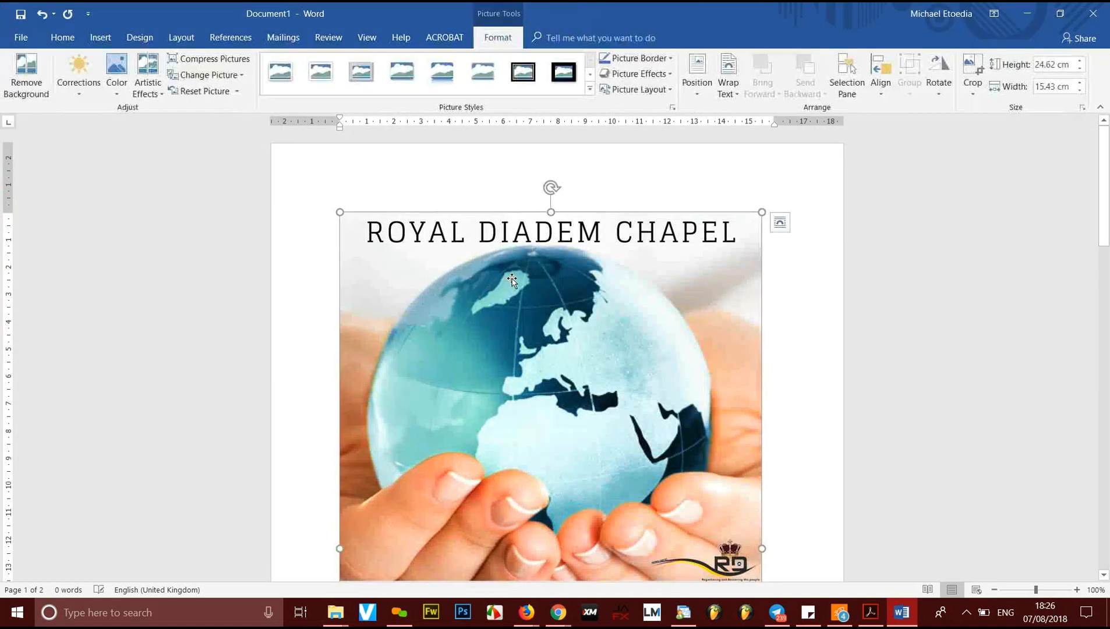
Step: Set the cover picture's text wrapping to In Front of Text
{"action": "scroll", "coordinate": [621, 307], "scroll_direction": "down", "scroll_amount": 10}
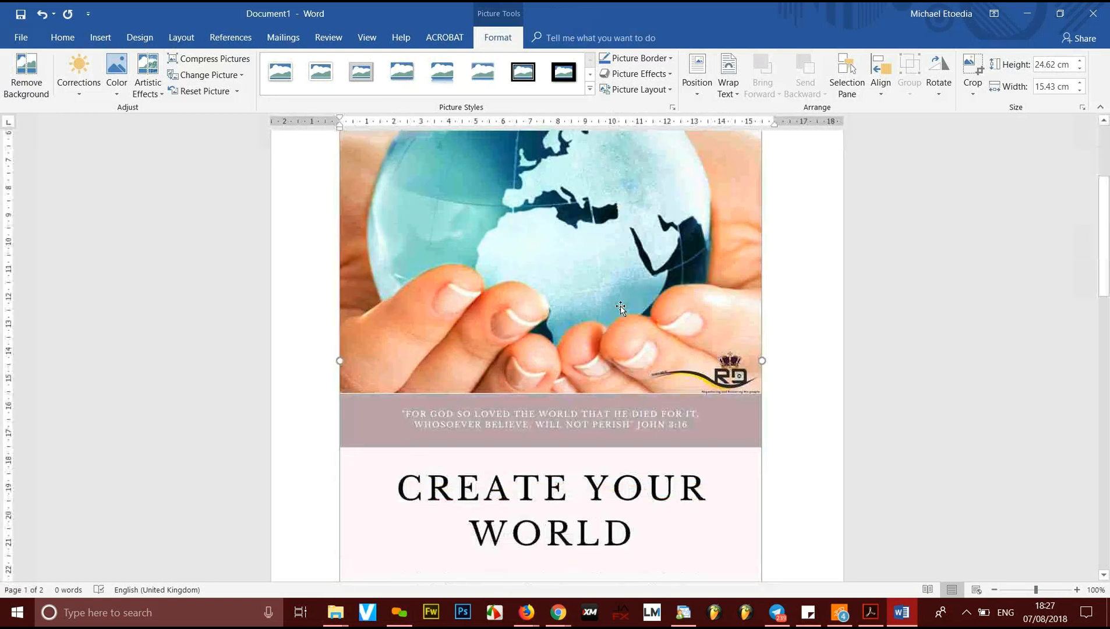
{"action": "scroll", "coordinate": [619, 307], "scroll_direction": "up", "scroll_amount": 10}
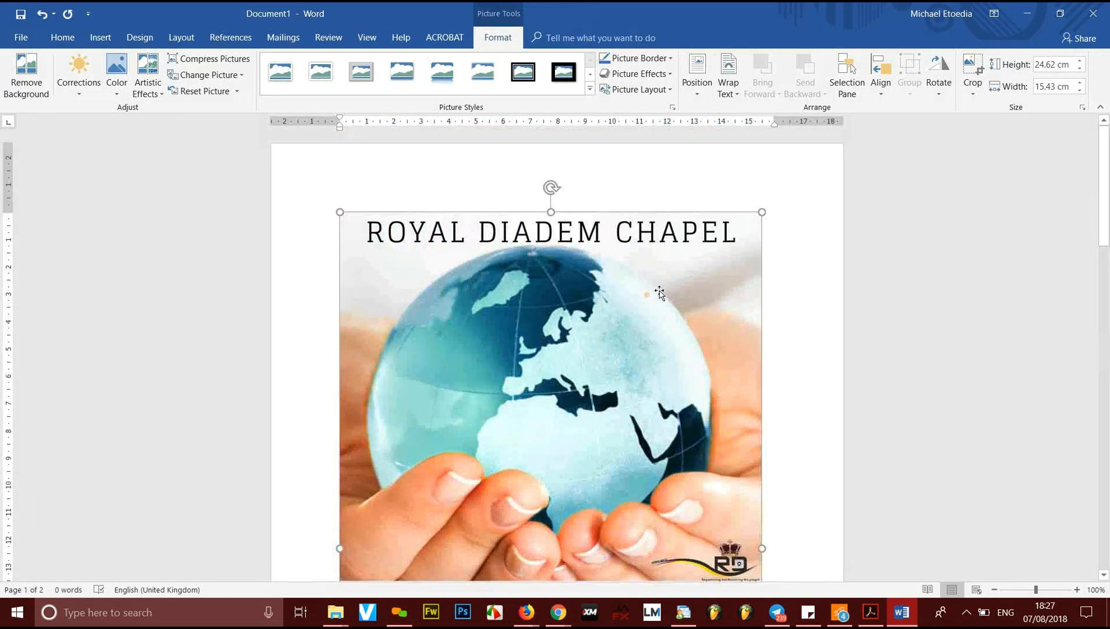
{"action": "left_click", "coordinate": [780, 222]}
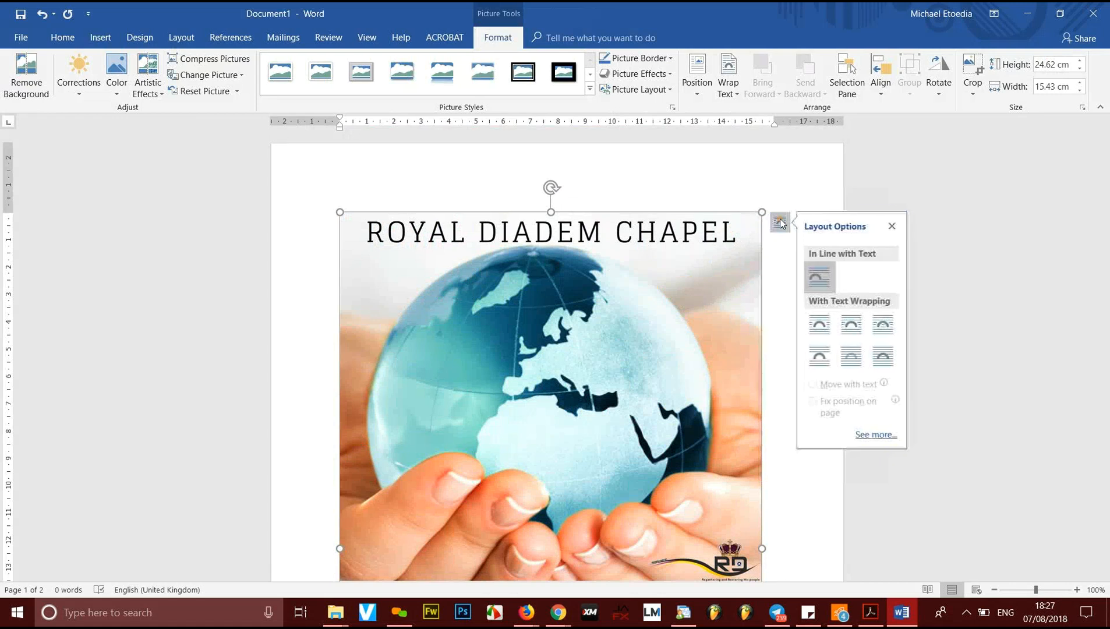
{"action": "left_click", "coordinate": [888, 364]}
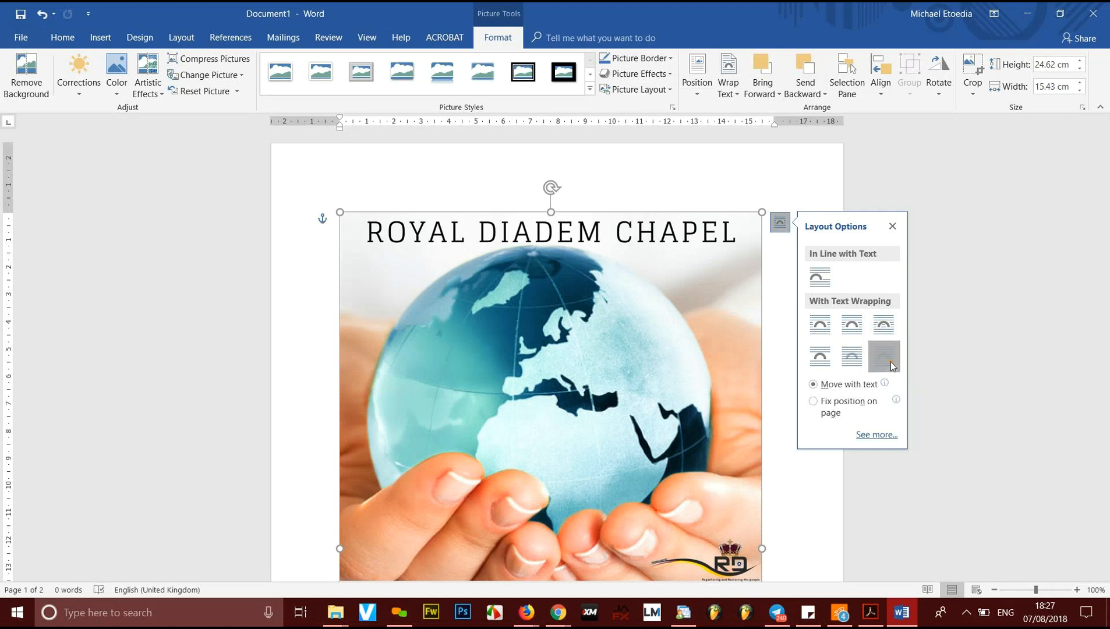
Step: Enlarge the cover picture to about 26.92 × 16.87 cm and align it with the page's upper-left corner
{"action": "left_click", "coordinate": [455, 213]}
{"action": "left_click", "coordinate": [366, 224]}
{"action": "left_click_drag", "start_coordinate": [340, 212], "coordinate": [273, 166]}
{"action": "left_click_drag", "start_coordinate": [307, 199], "coordinate": [278, 198]}
{"action": "left_click_drag", "start_coordinate": [277, 210], "coordinate": [300, 255]}
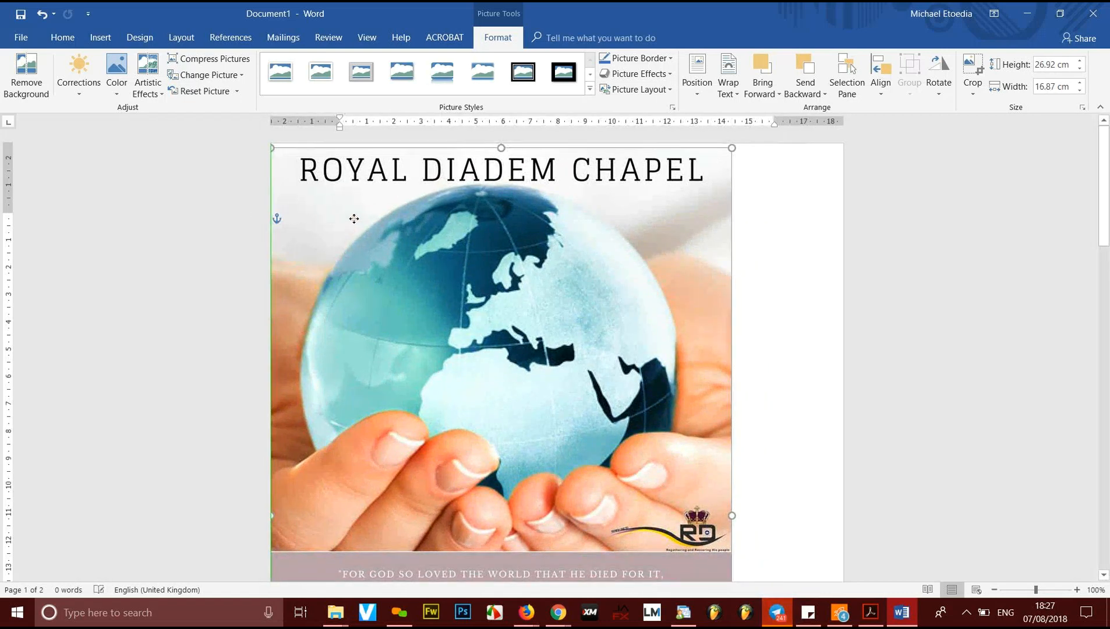
{"action": "left_click_drag", "start_coordinate": [354, 206], "coordinate": [353, 224]}
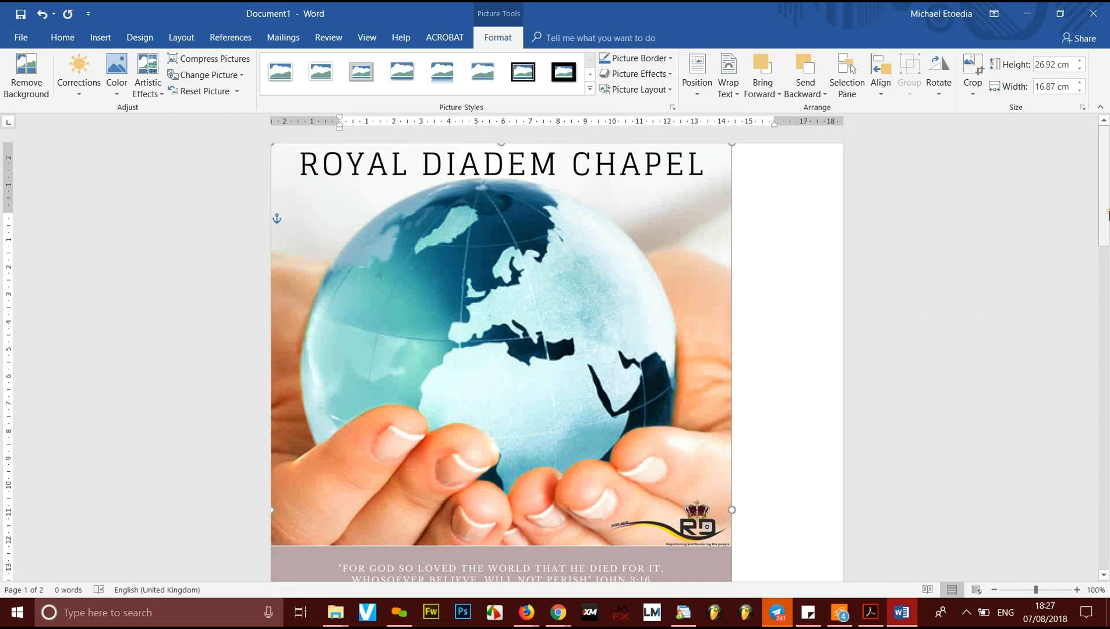
Step: Enlarge the cover picture from its lower-right corner to about 29.96 × 18.78 cm, reaching the page's bottom edge
{"action": "left_click_drag", "start_coordinate": [1107, 214], "coordinate": [1107, 250]}
{"action": "left_click_drag", "start_coordinate": [1108, 290], "coordinate": [1107, 351]}
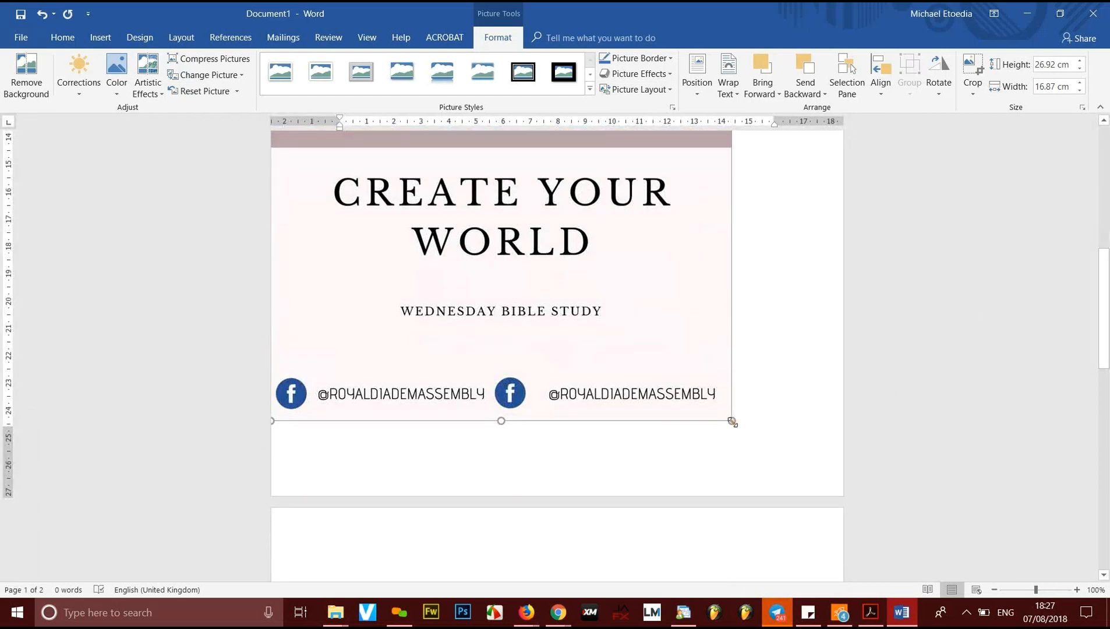
{"action": "left_click_drag", "start_coordinate": [742, 432], "coordinate": [783, 453]}
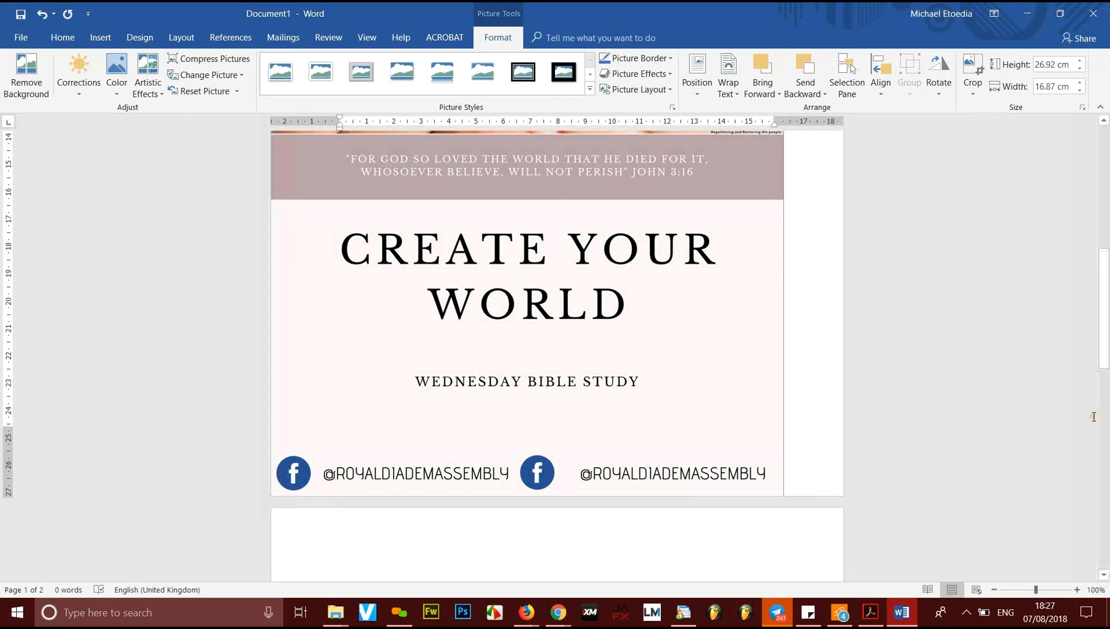
Step: Stretch the cover picture's right side to the page's right edge, about 20.98 cm wide
{"action": "left_click_drag", "start_coordinate": [1103, 362], "coordinate": [1091, 275]}
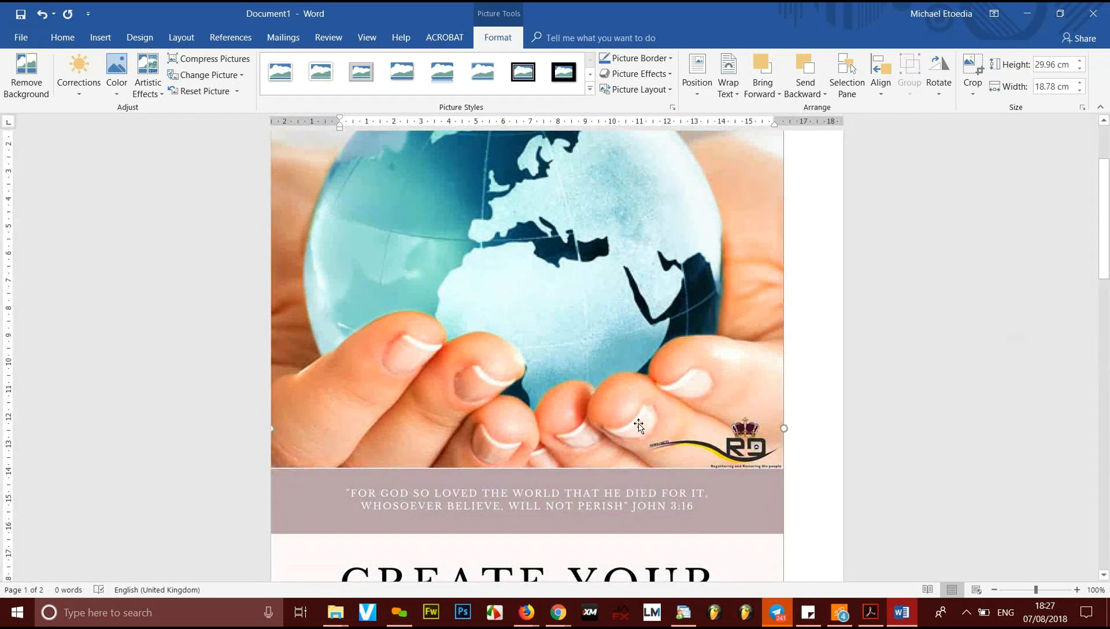
{"action": "left_click_drag", "start_coordinate": [643, 423], "coordinate": [636, 424]}
{"action": "left_click_drag", "start_coordinate": [793, 427], "coordinate": [844, 429]}
{"action": "left_click_drag", "start_coordinate": [1106, 275], "coordinate": [1094, 132]}
{"action": "left_click_drag", "start_coordinate": [1105, 216], "coordinate": [1085, 192]}
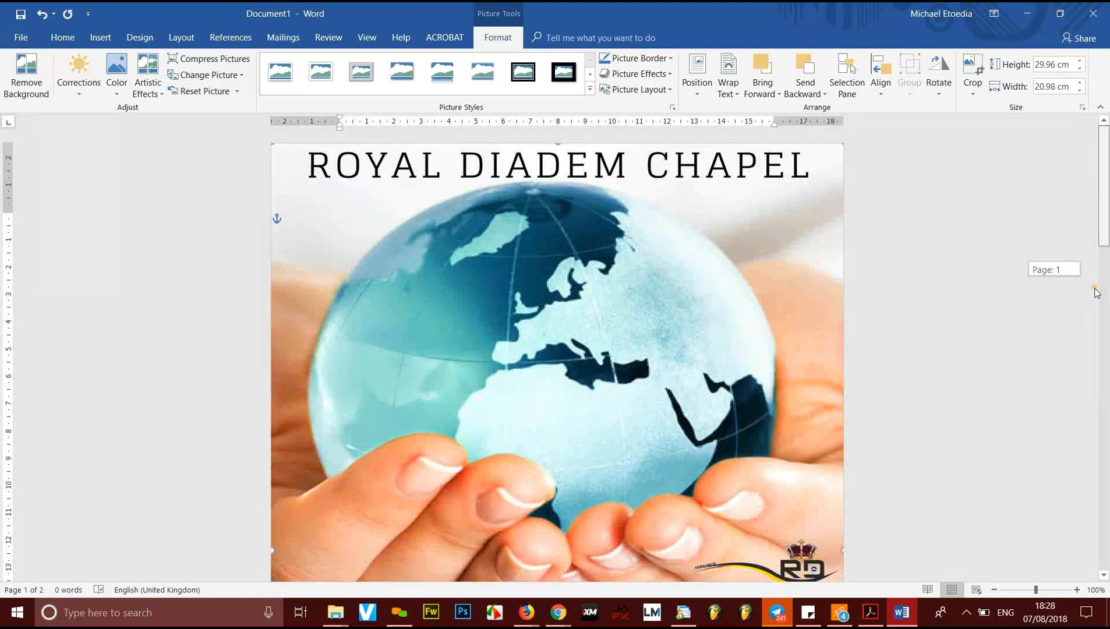
Step: Place the text cursor on the blank second page and look over the full-page cover
{"action": "left_click_drag", "start_coordinate": [1097, 293], "coordinate": [1109, 373]}
{"action": "left_click_drag", "start_coordinate": [1109, 434], "coordinate": [1107, 559]}
{"action": "left_click", "coordinate": [362, 325]}
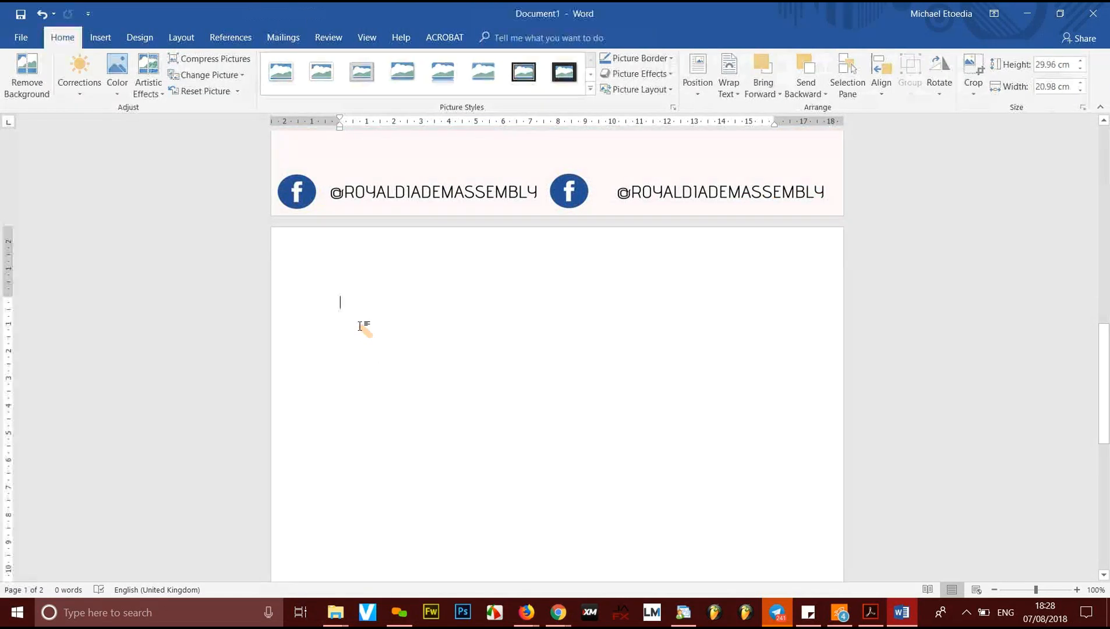
{"action": "scroll", "coordinate": [577, 369], "scroll_direction": "down", "scroll_amount": 3}
{"action": "scroll", "coordinate": [577, 371], "scroll_direction": "up", "scroll_amount": 16}
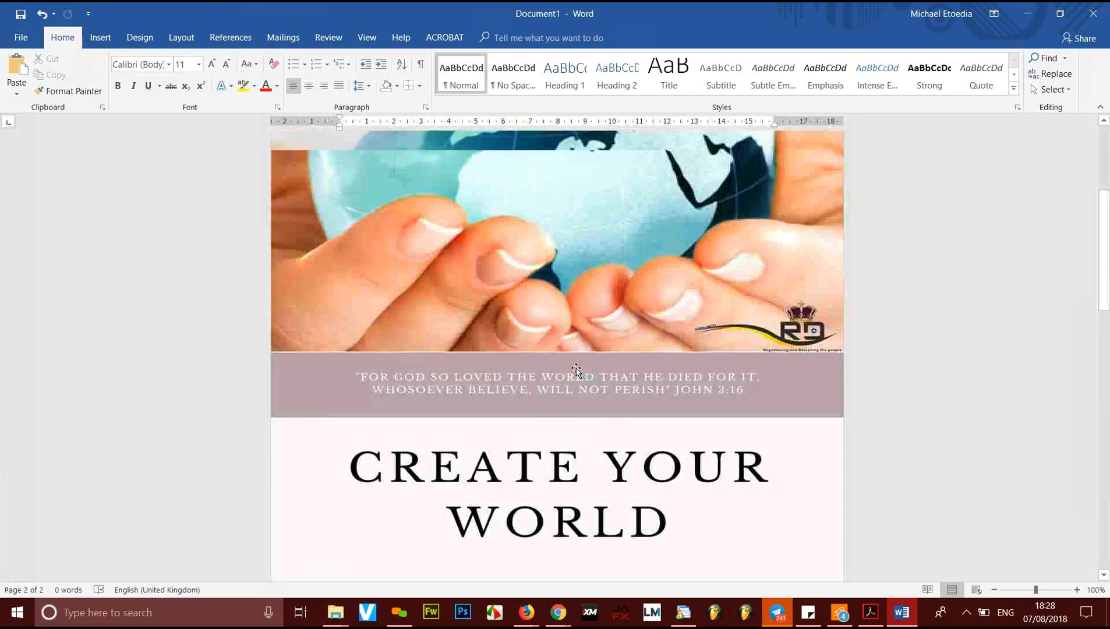
{"action": "scroll", "coordinate": [576, 367], "scroll_direction": "down", "scroll_amount": 1}
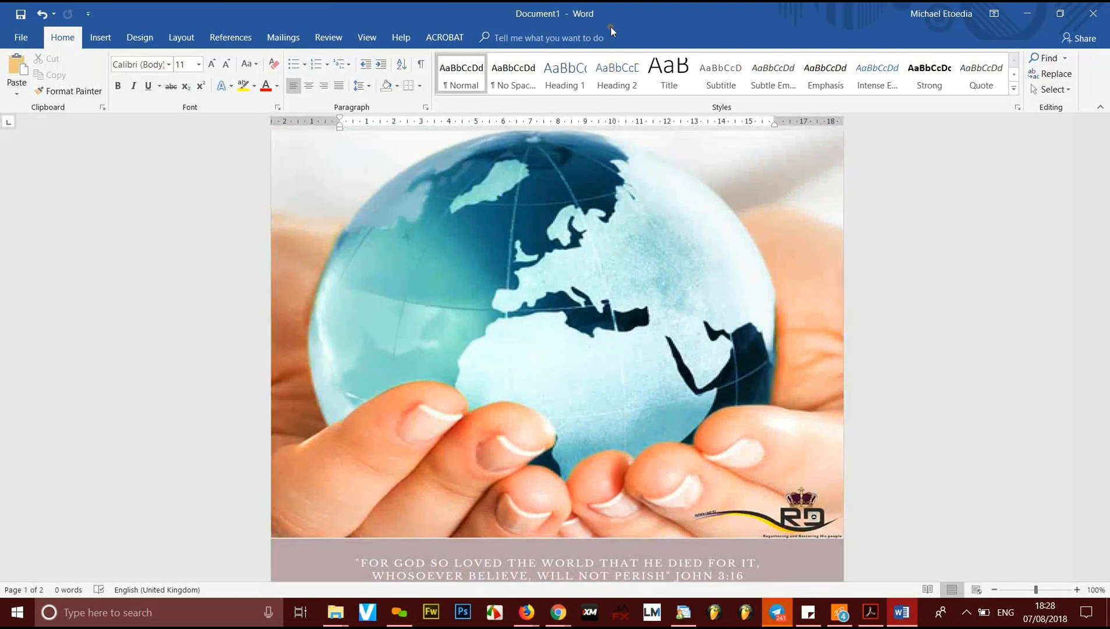